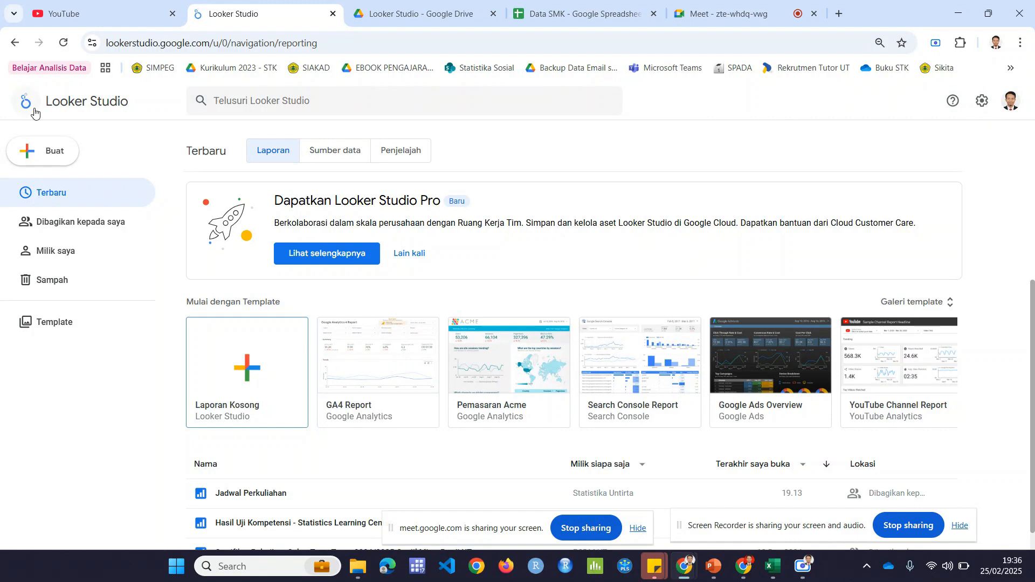
Step: Check which Google account is signed in to Looker Studio
{"action": "left_click_drag", "start_coordinate": [46, 103], "coordinate": [160, 106]}
{"action": "left_click", "coordinate": [590, 104]}
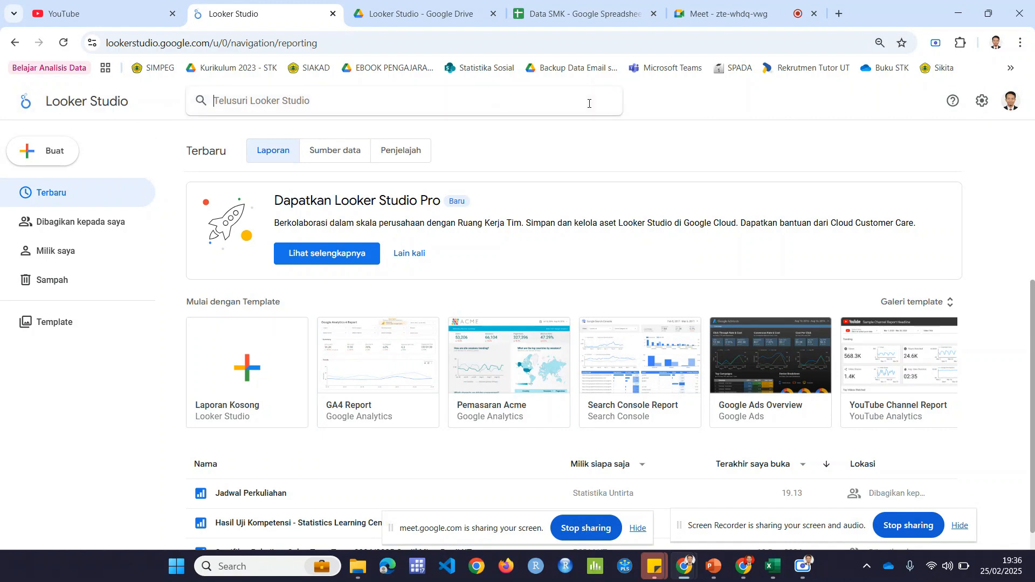
{"action": "left_click", "coordinate": [679, 144]}
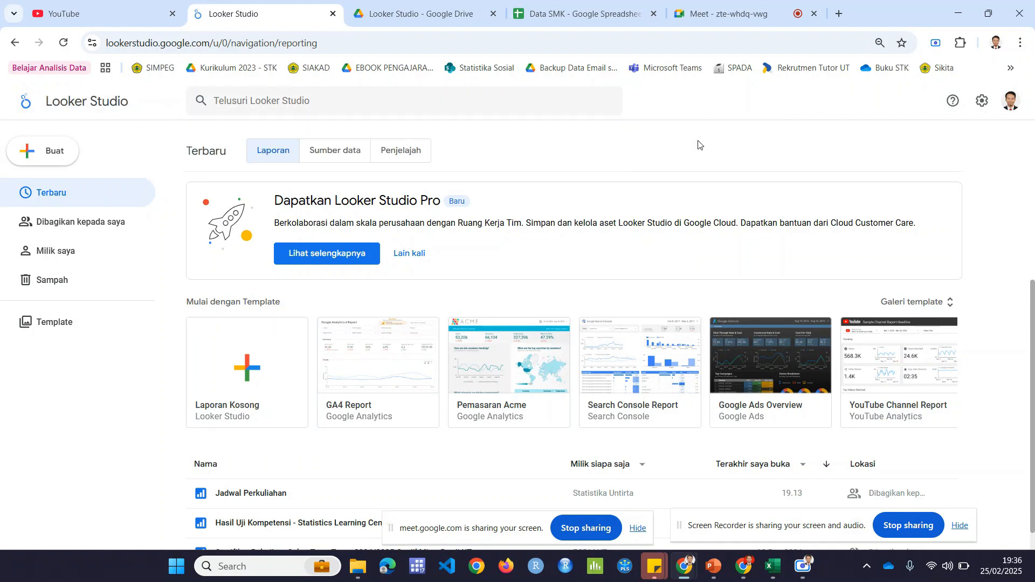
{"action": "left_click", "coordinate": [1008, 106]}
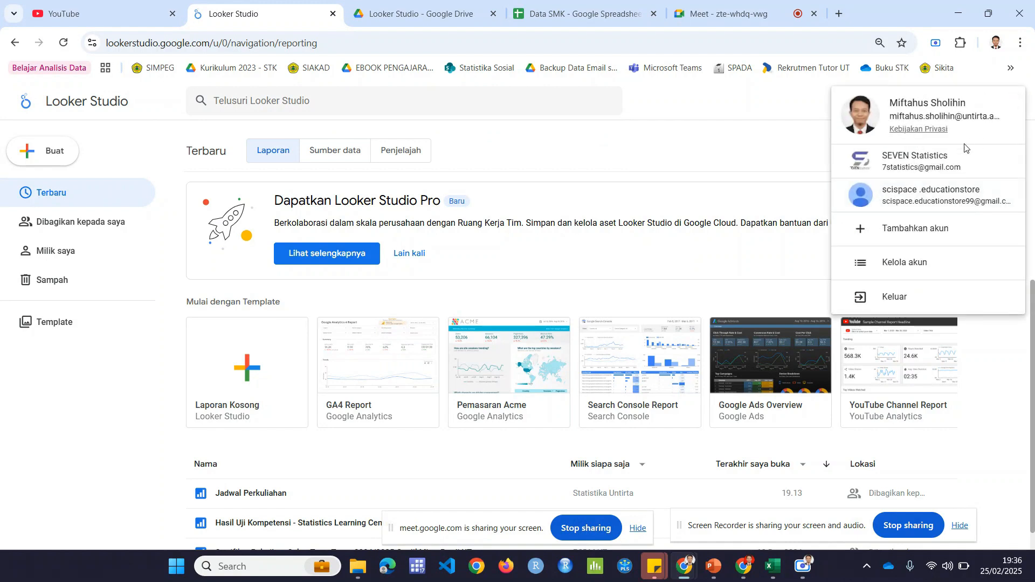
{"action": "left_click", "coordinate": [756, 157]}
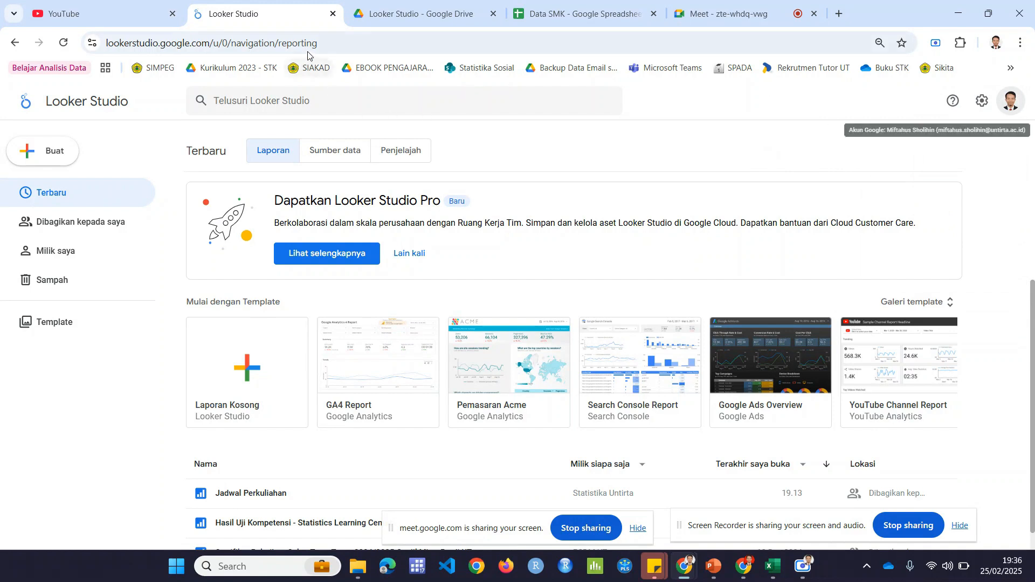
{"action": "left_click", "coordinate": [323, 44]}
{"action": "key", "text": "End"}
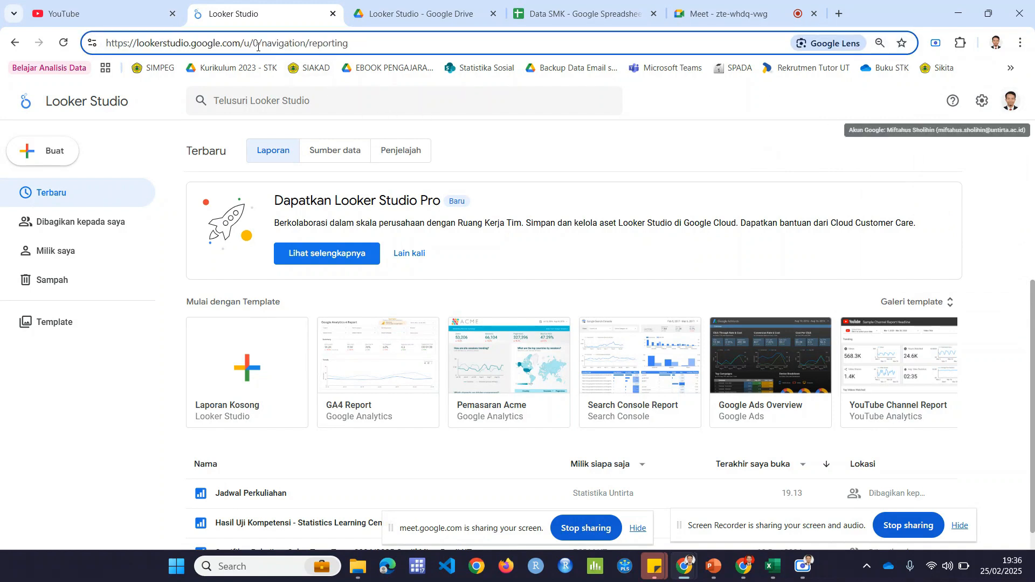
{"action": "left_click_drag", "start_coordinate": [241, 47], "coordinate": [417, 49]}
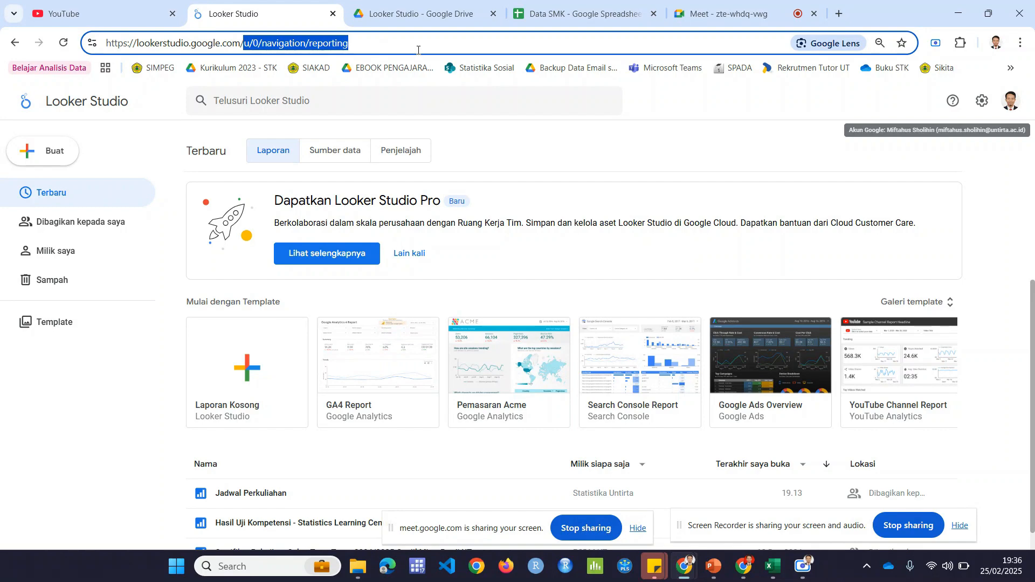
{"action": "key", "text": "BackSpace"}
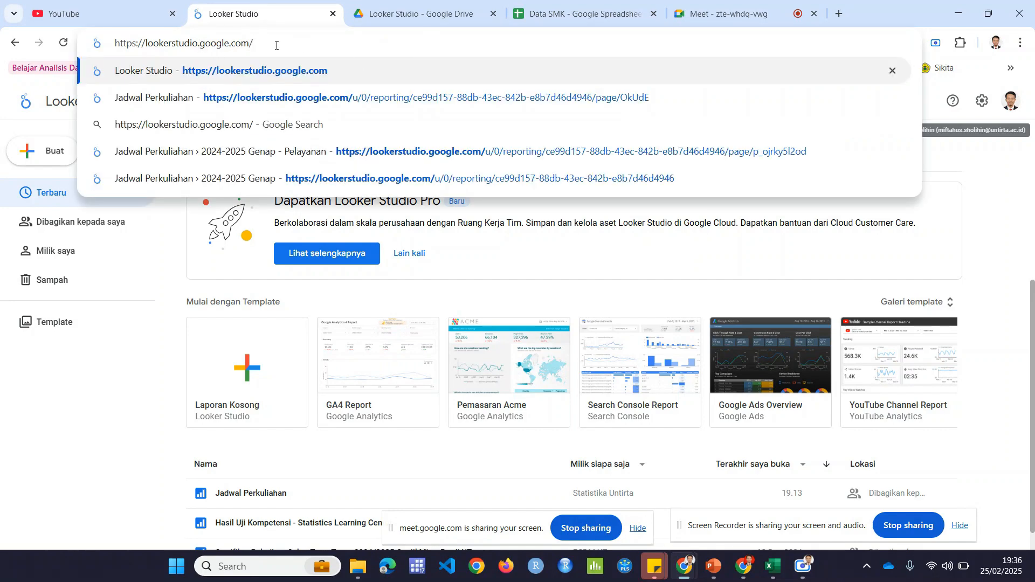
{"action": "key", "text": "Return"}
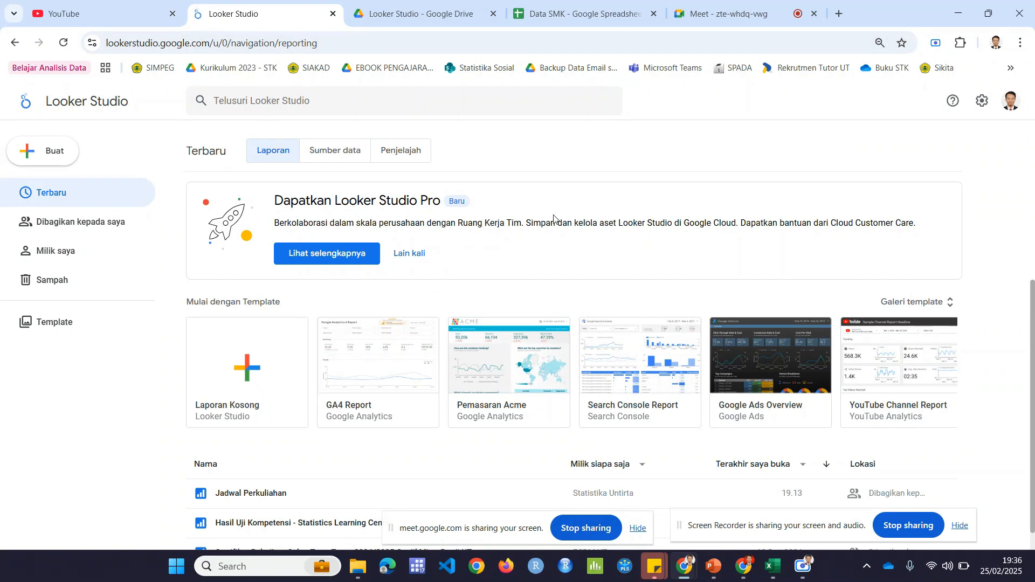
{"action": "scroll", "coordinate": [895, 351], "scroll_direction": "down", "scroll_amount": 1}
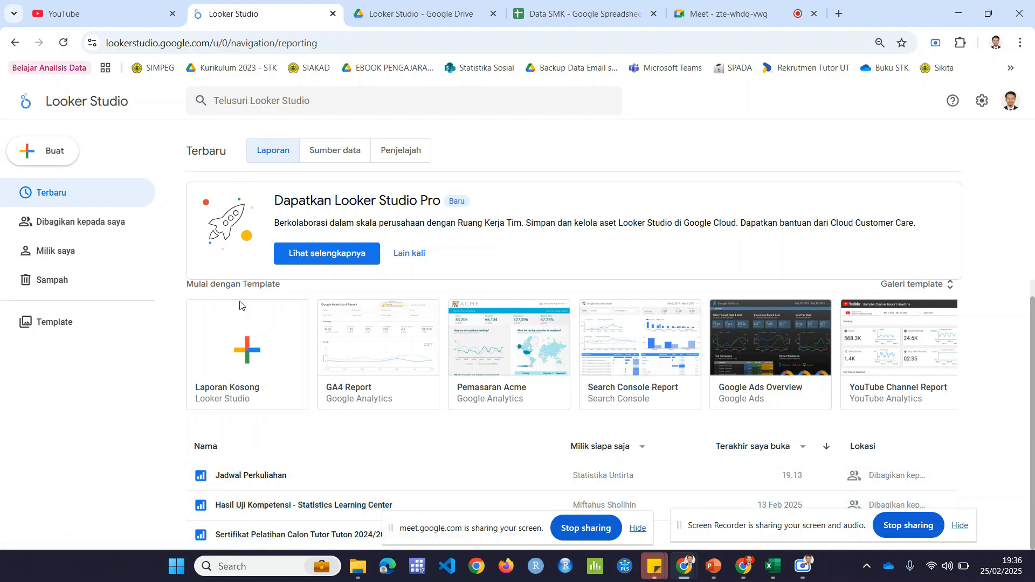
{"action": "left_click", "coordinate": [266, 341]}
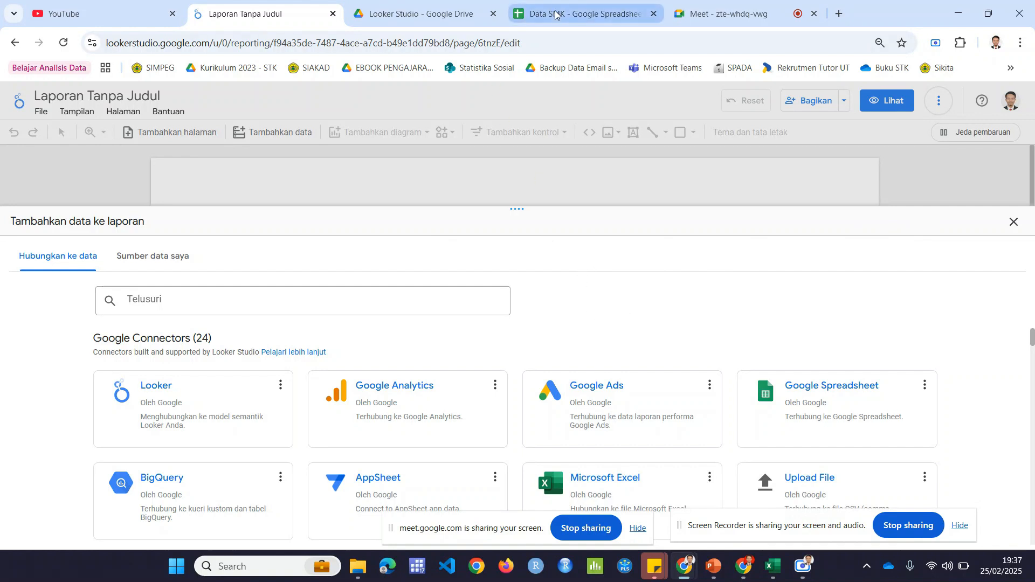
Step: Switch to the Looker Studio folder in Google Drive and check which account is signed in there
{"action": "left_click", "coordinate": [428, 4]}
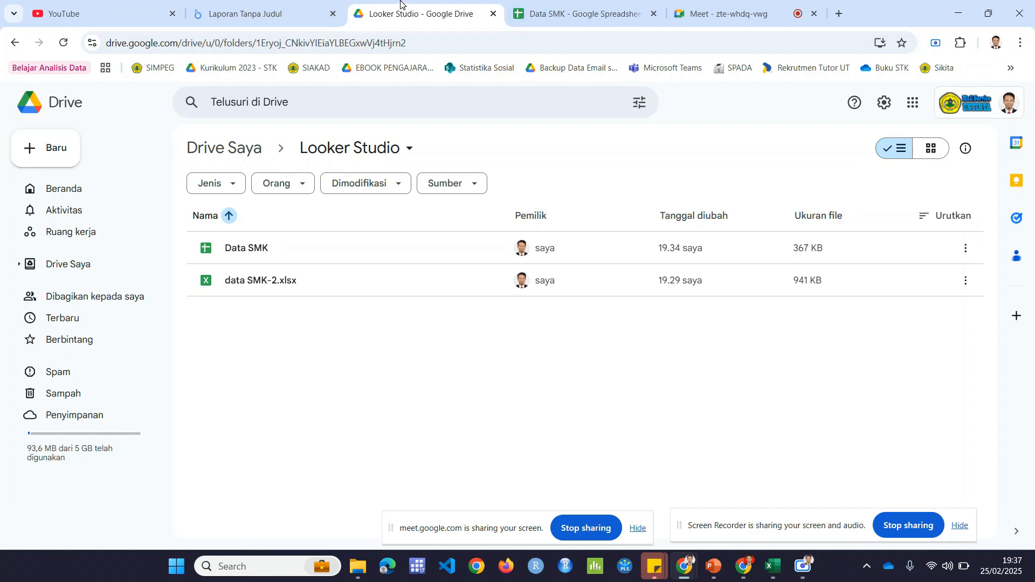
{"action": "left_click", "coordinate": [290, 20]}
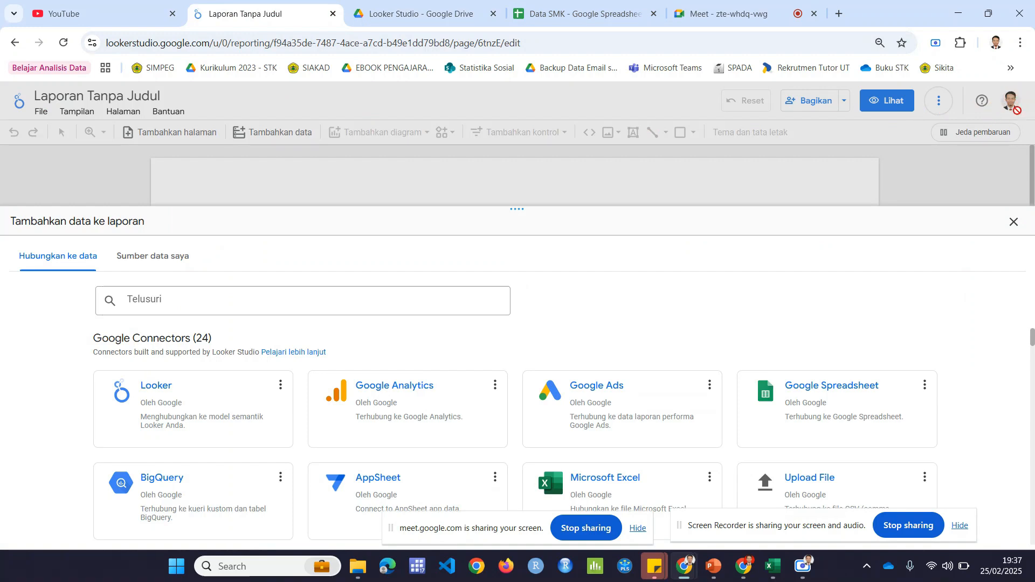
{"action": "key", "text": "ctrl+Tab"}
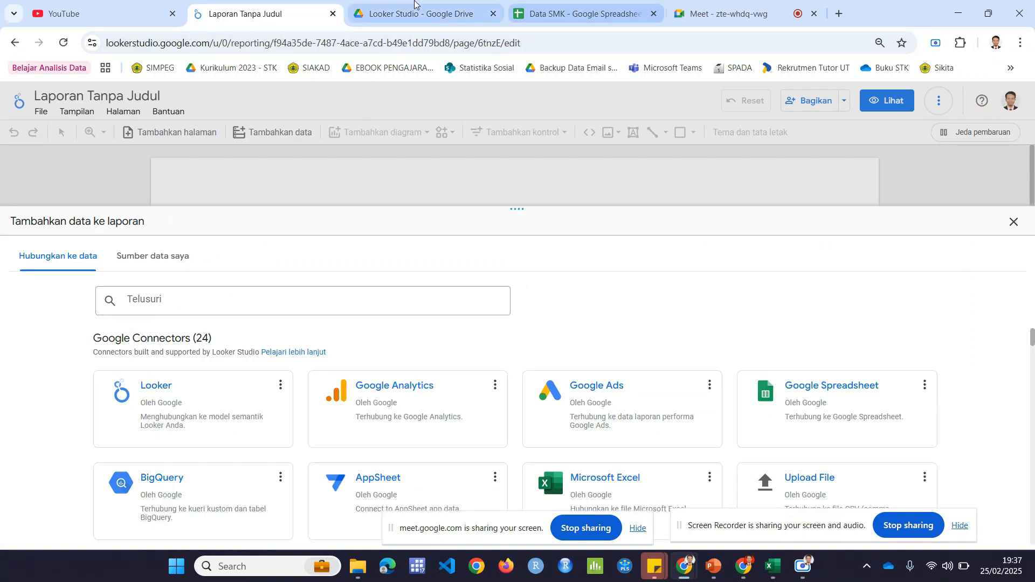
{"action": "left_click", "coordinate": [1001, 100]}
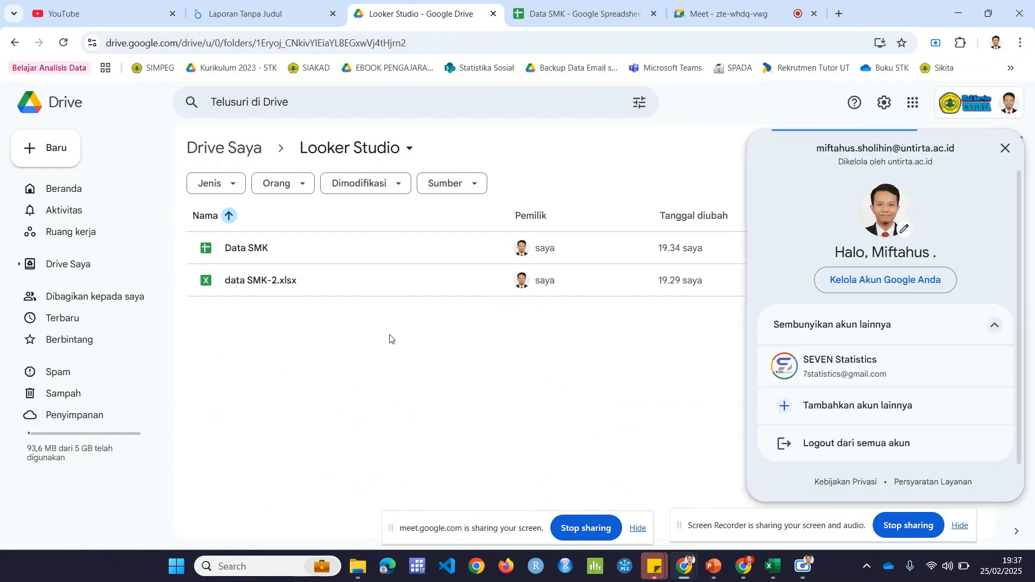
{"action": "left_click", "coordinate": [1005, 156]}
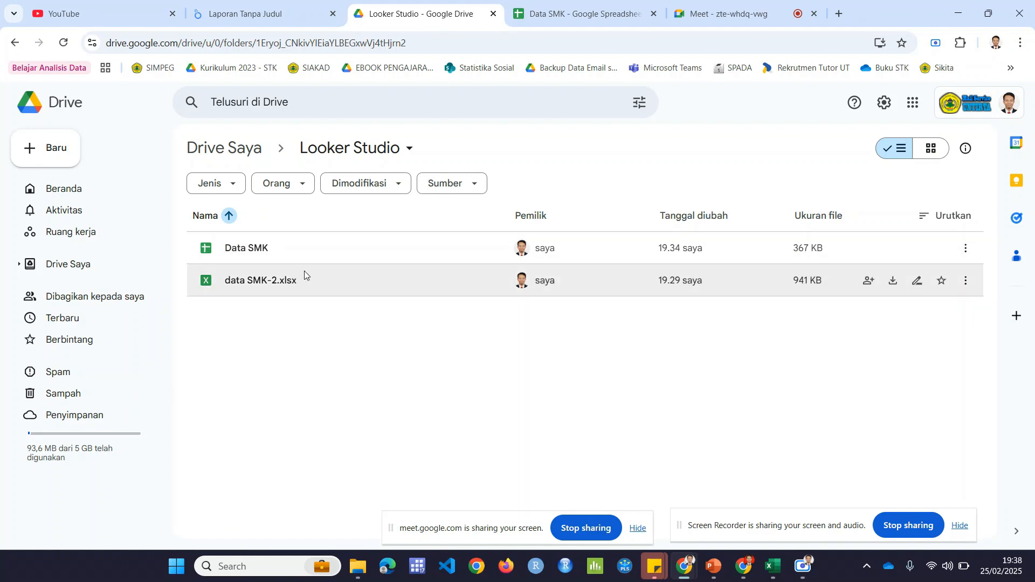
Step: Return to the untitled report, choose the Google Spreadsheet connector and authorize it with the university Google account
{"action": "left_click", "coordinate": [259, 11]}
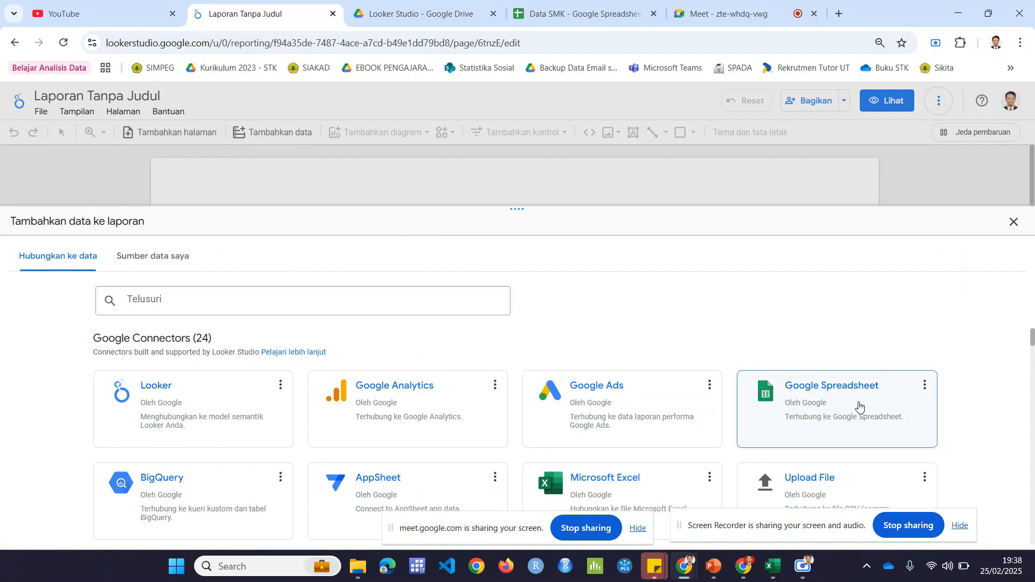
{"action": "left_click", "coordinate": [835, 421]}
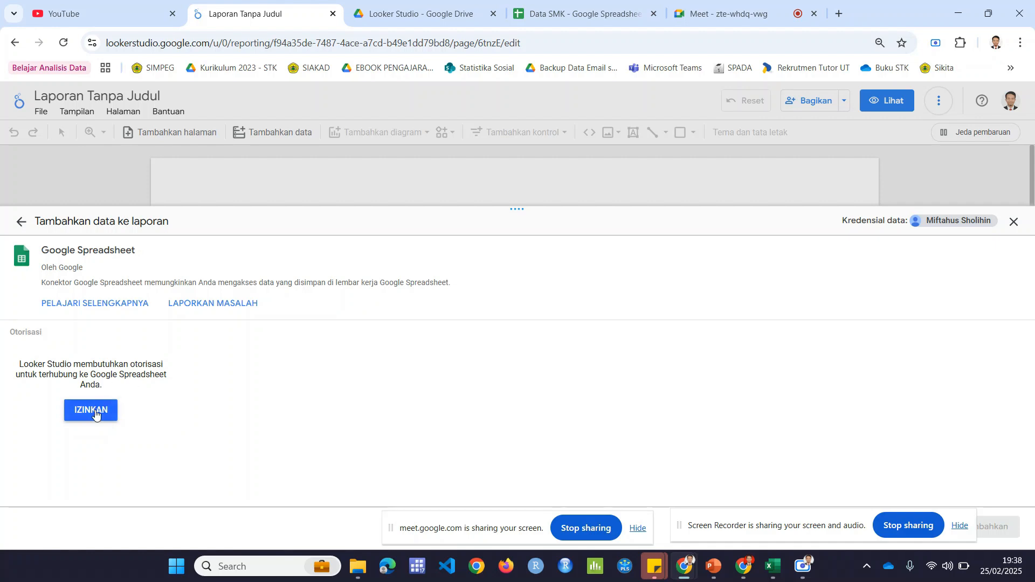
{"action": "left_click", "coordinate": [95, 414]}
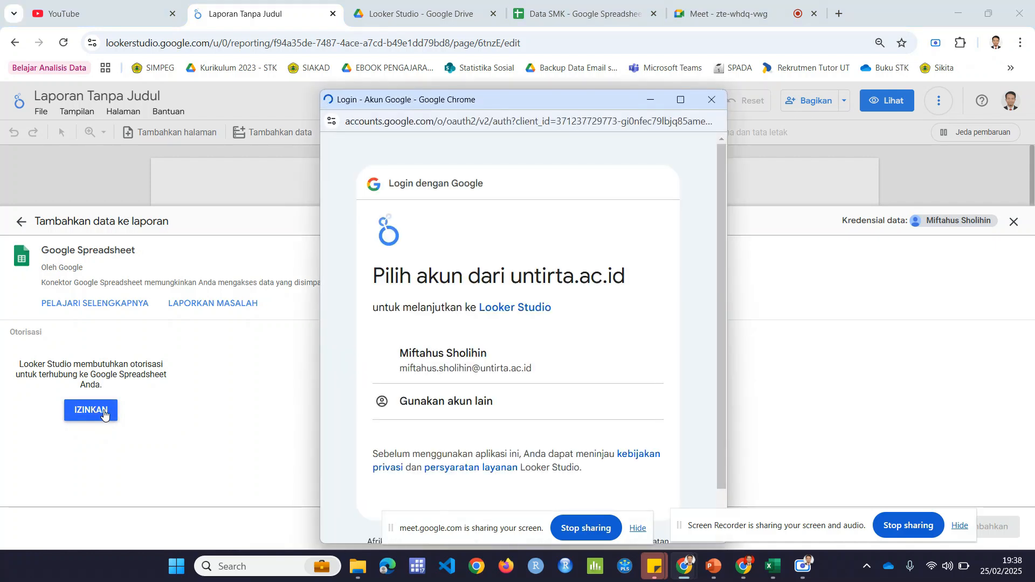
{"action": "scroll", "coordinate": [502, 327], "scroll_direction": "down", "scroll_amount": 1}
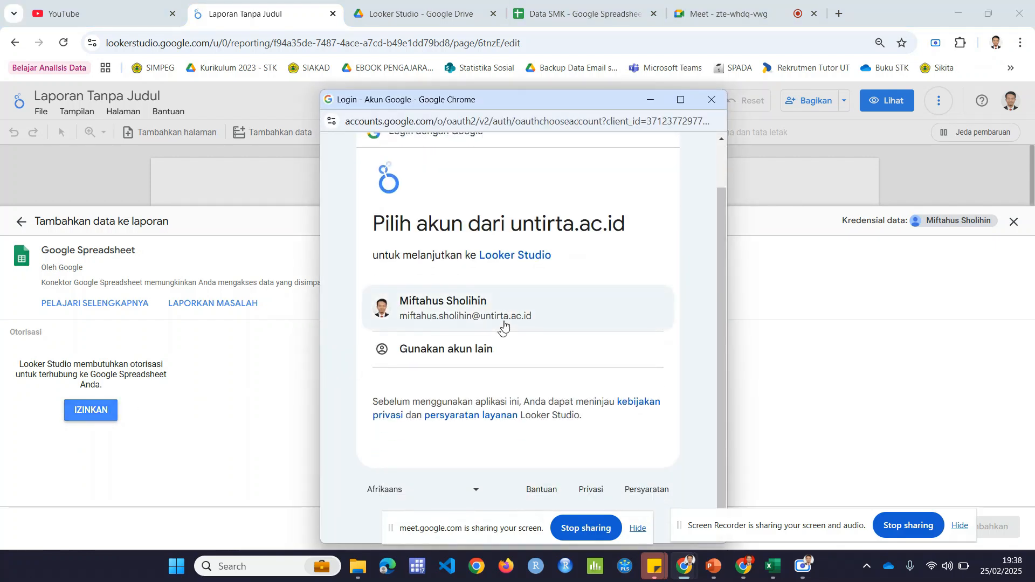
{"action": "left_click", "coordinate": [463, 308]}
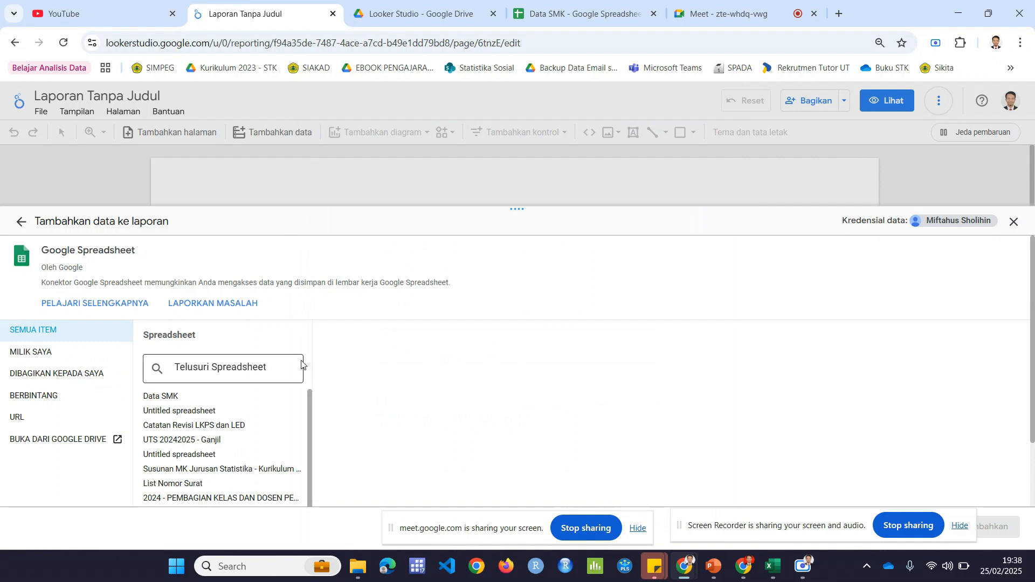
Step: Compare the connector's spreadsheet list with the files and signed-in account in Google Drive
{"action": "scroll", "coordinate": [300, 364], "scroll_direction": "down", "scroll_amount": 2}
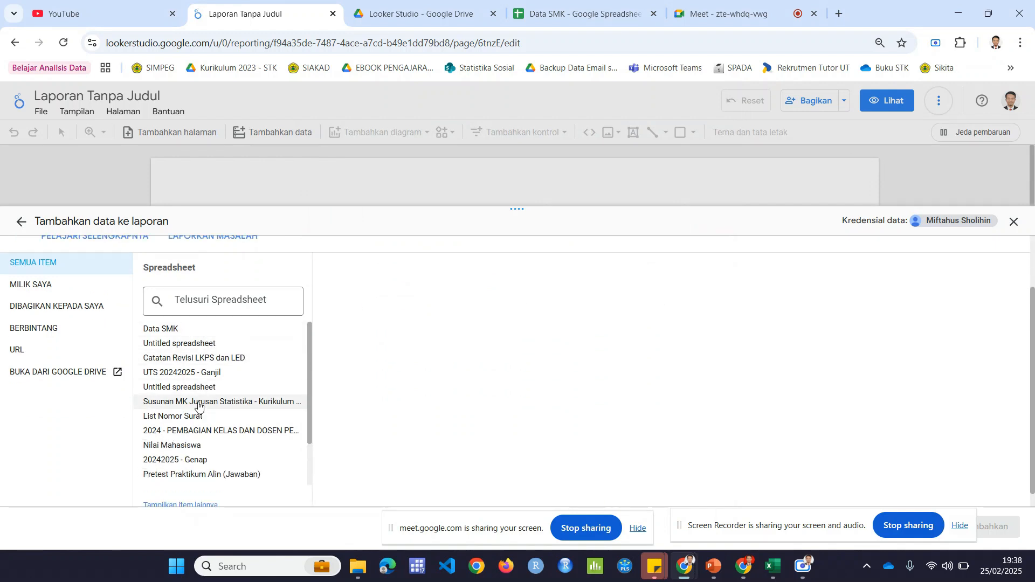
{"action": "left_click", "coordinate": [419, 15]}
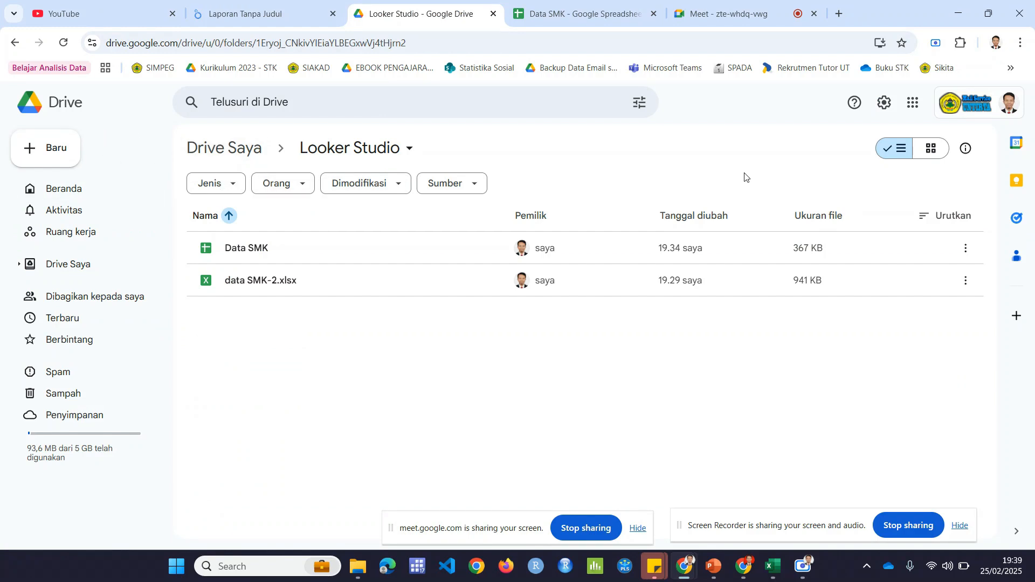
{"action": "left_click", "coordinate": [997, 102]}
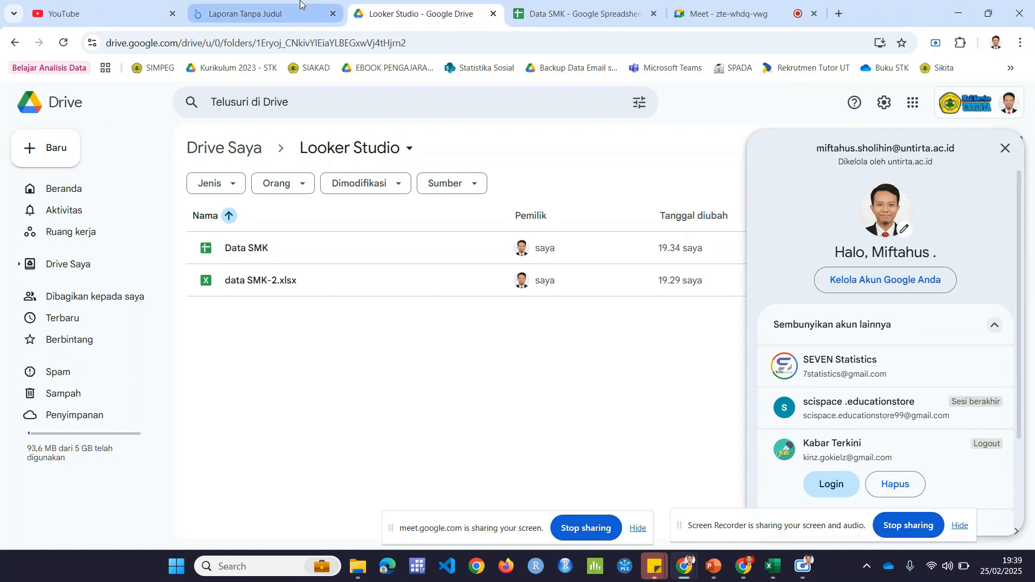
{"action": "mouse_move", "coordinate": [301, 4]}
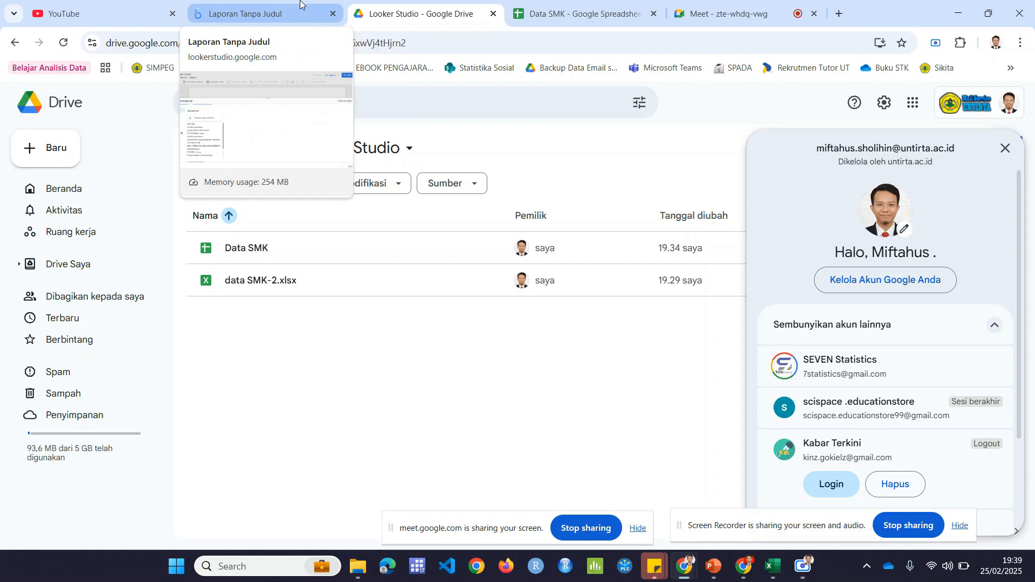
{"action": "left_click", "coordinate": [300, 7]}
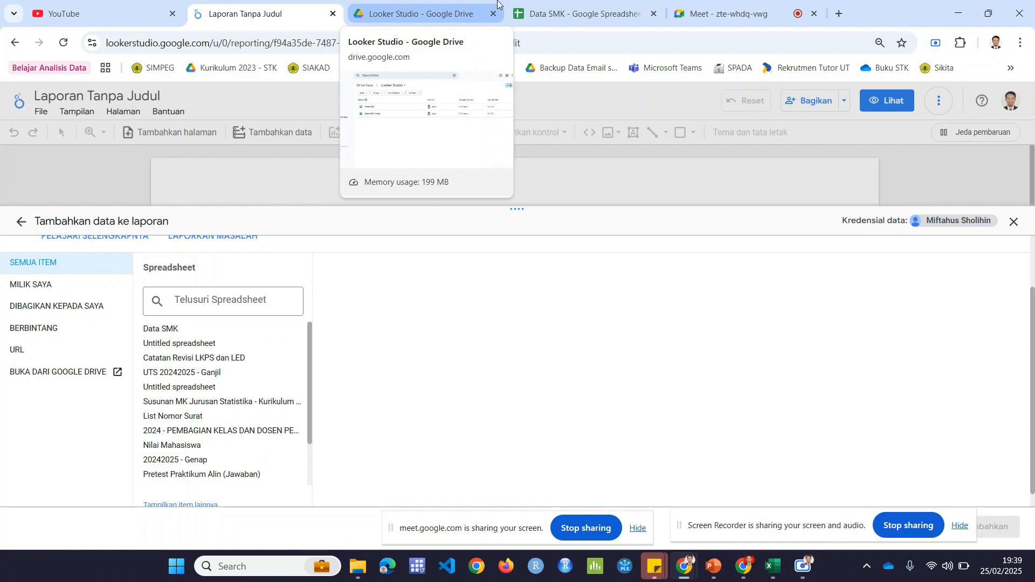
Step: View the school data in the Data SMK Google spreadsheet, then return to the report
{"action": "left_click", "coordinate": [539, 6]}
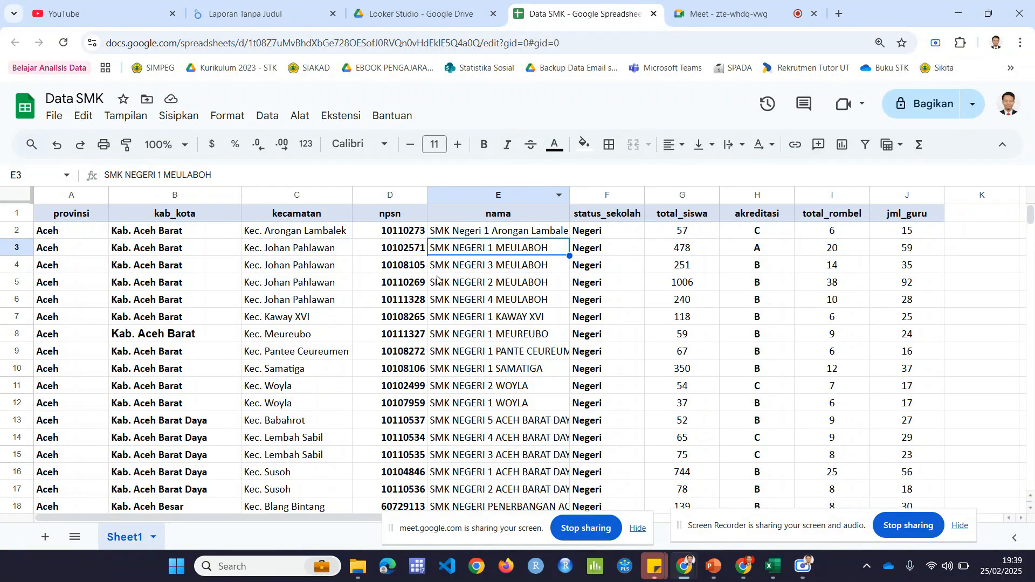
{"action": "left_click", "coordinate": [515, 300]}
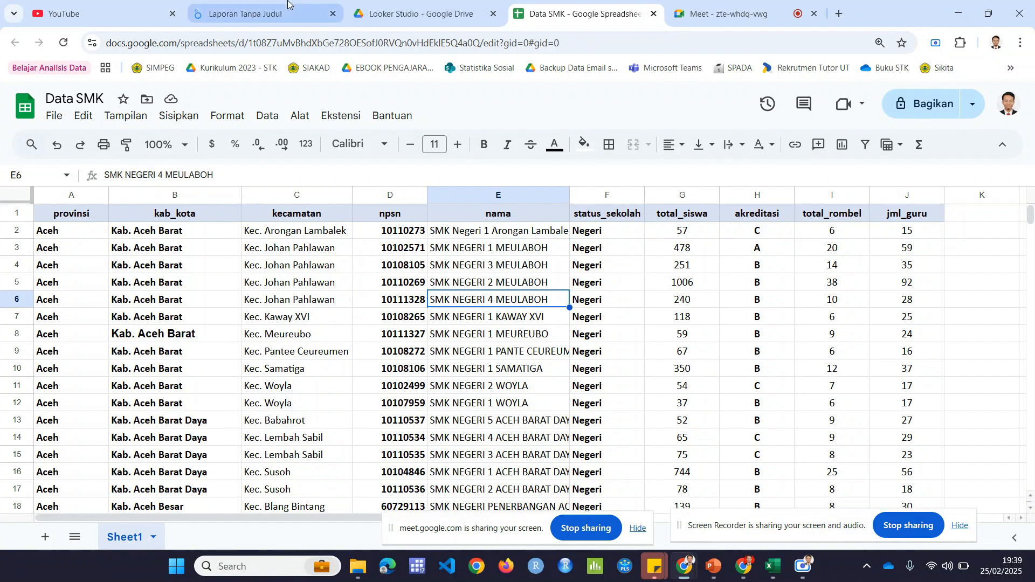
{"action": "left_click", "coordinate": [265, 5]}
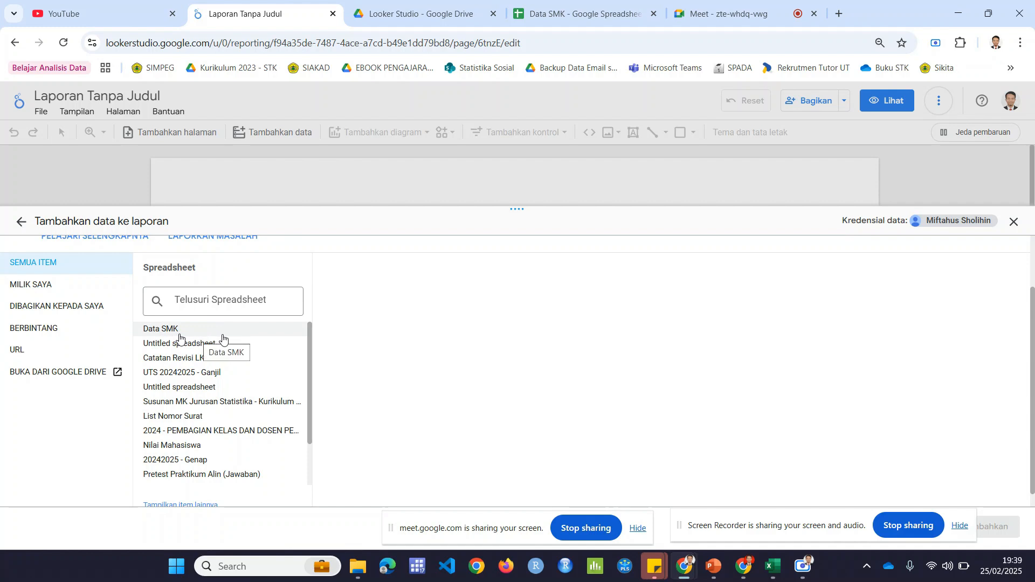
Step: Locate the Data SMK and data SMK-2.xlsx files in Drive's Looker Studio folder and compare their file types
{"action": "left_click", "coordinate": [427, 15]}
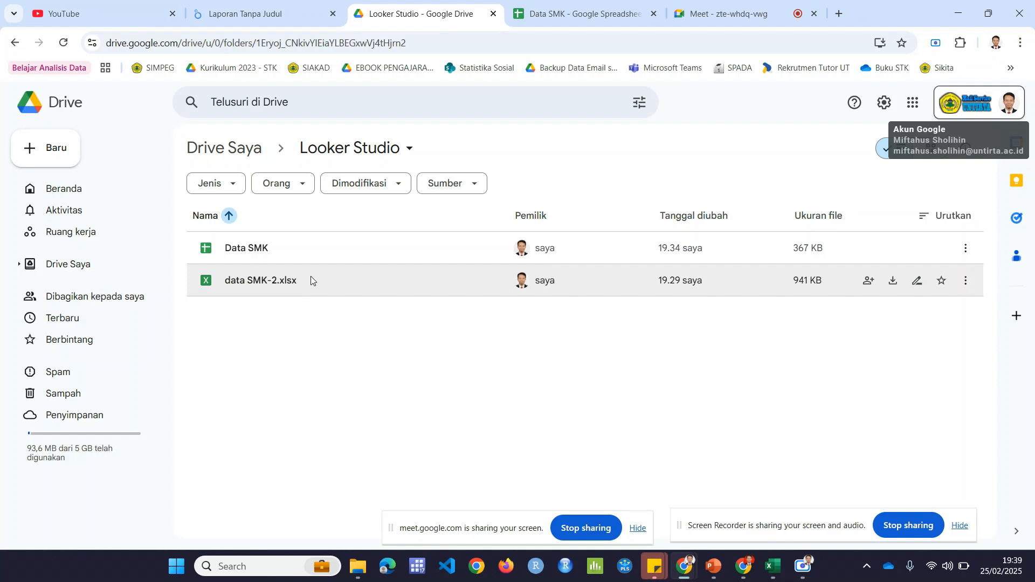
{"action": "left_click", "coordinate": [278, 256]}
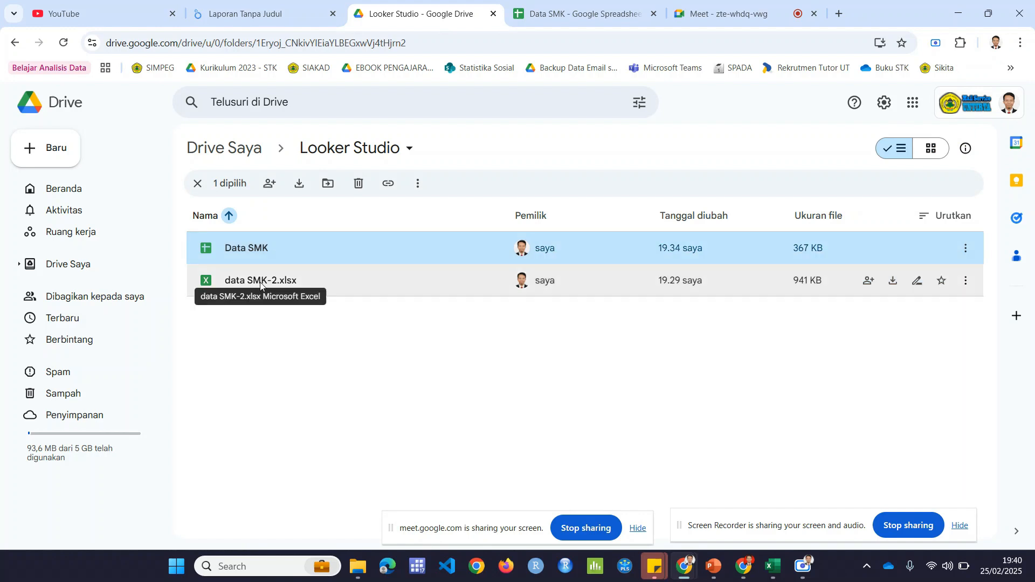
{"action": "left_click", "coordinate": [306, 6]}
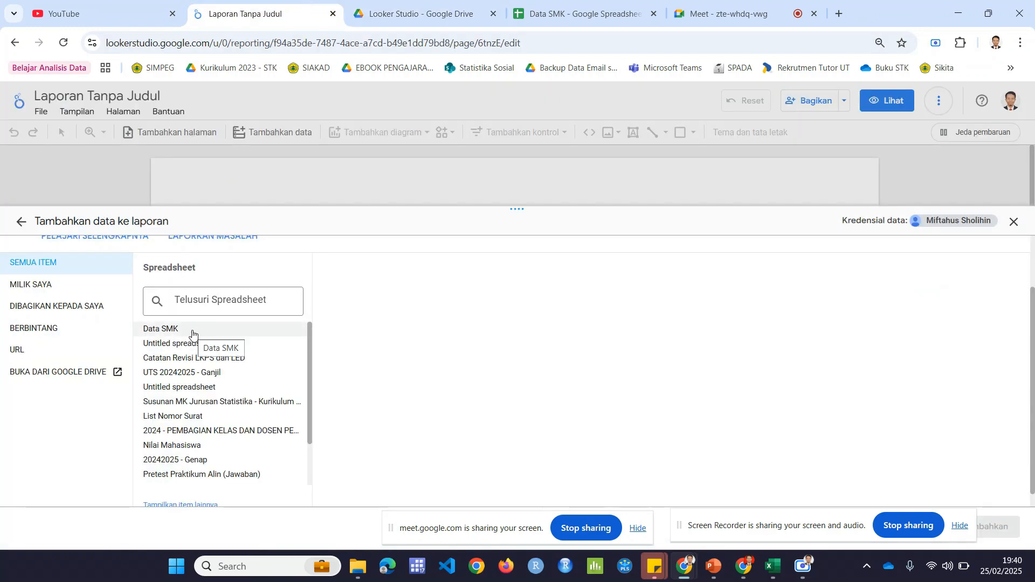
Step: Select the Data SMK spreadsheet as the report's data source
{"action": "scroll", "coordinate": [345, 302], "scroll_direction": "up", "scroll_amount": 2}
{"action": "scroll", "coordinate": [349, 325], "scroll_direction": "down", "scroll_amount": 2}
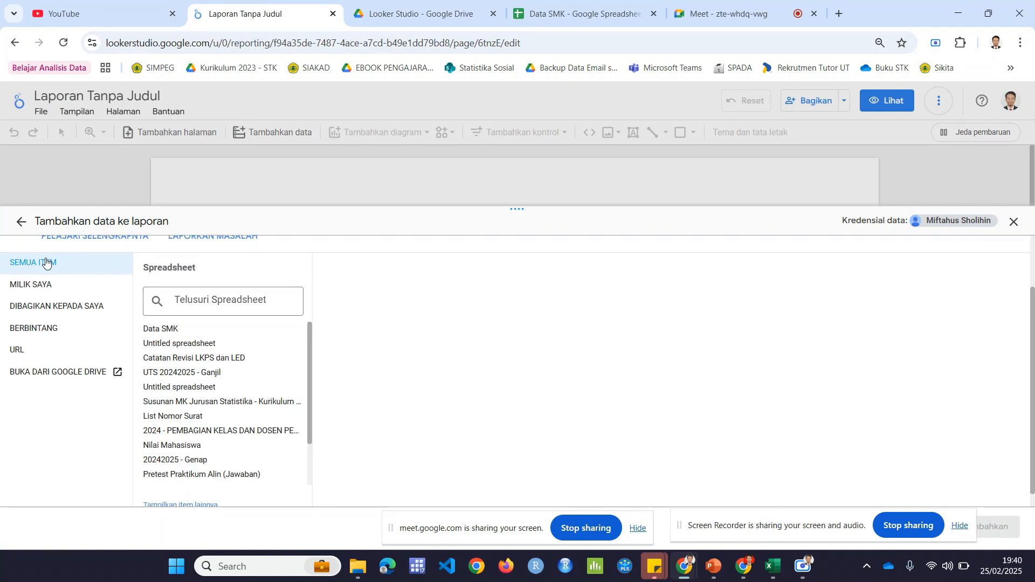
{"action": "left_click", "coordinate": [174, 330]}
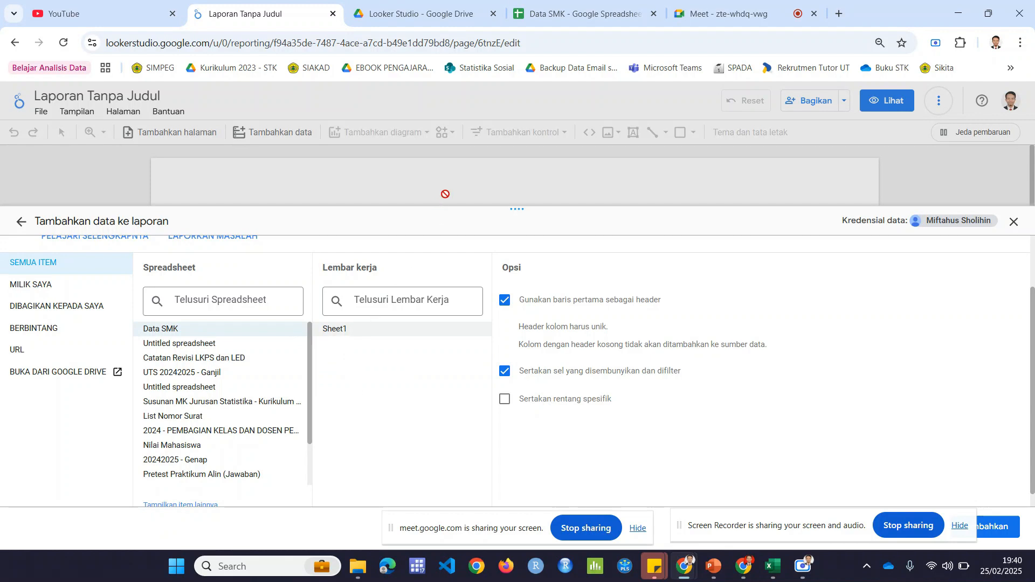
Step: Open Sheet1 of the Data SMK spreadsheet to examine its header row and data range
{"action": "left_click", "coordinate": [355, 330]}
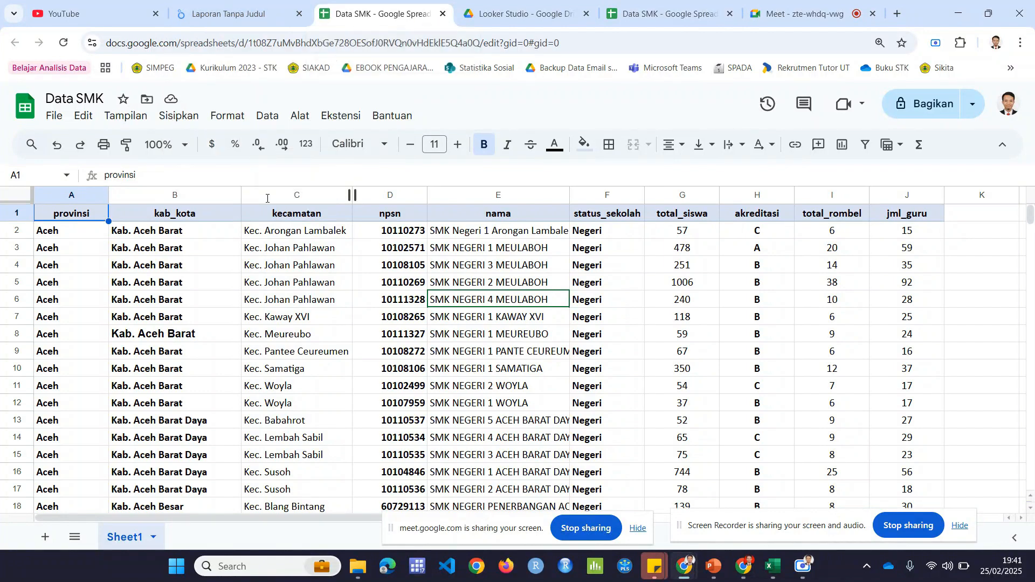
{"action": "left_click", "coordinate": [444, 13]}
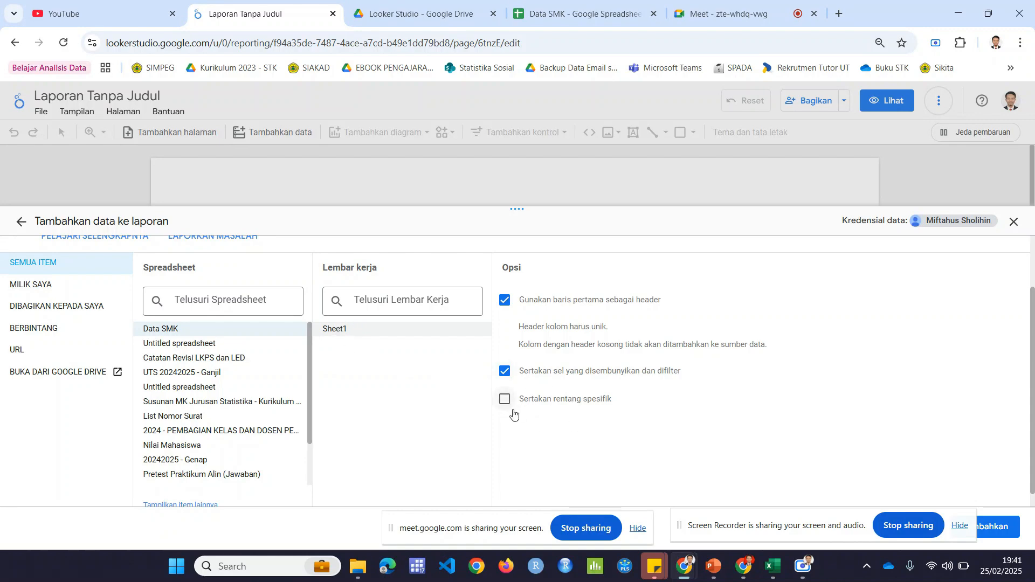
{"action": "left_click", "coordinate": [572, 7]}
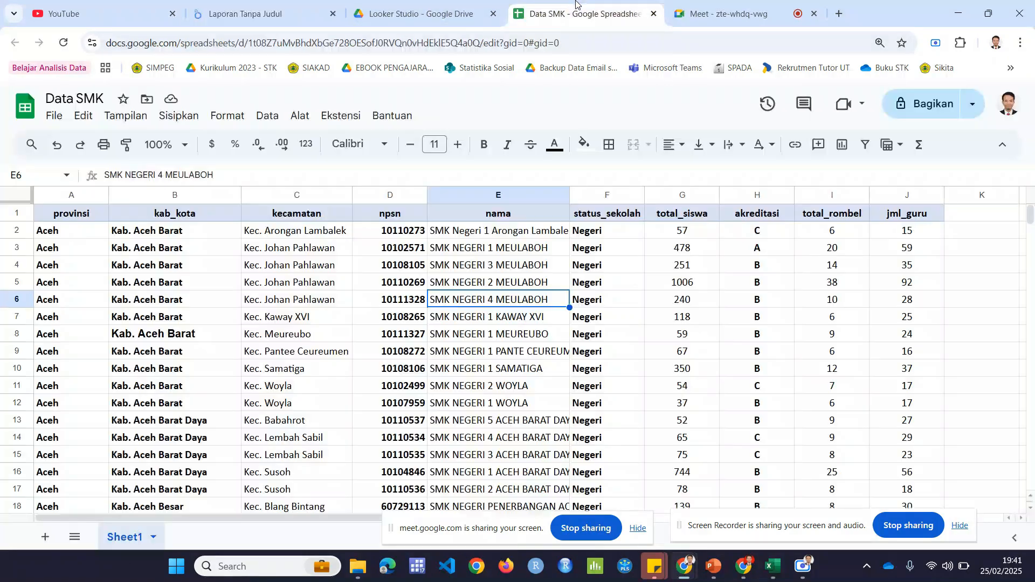
Step: Check Sheet1's header row against the report's option to use the first row as headers
{"action": "left_click", "coordinate": [16, 214]}
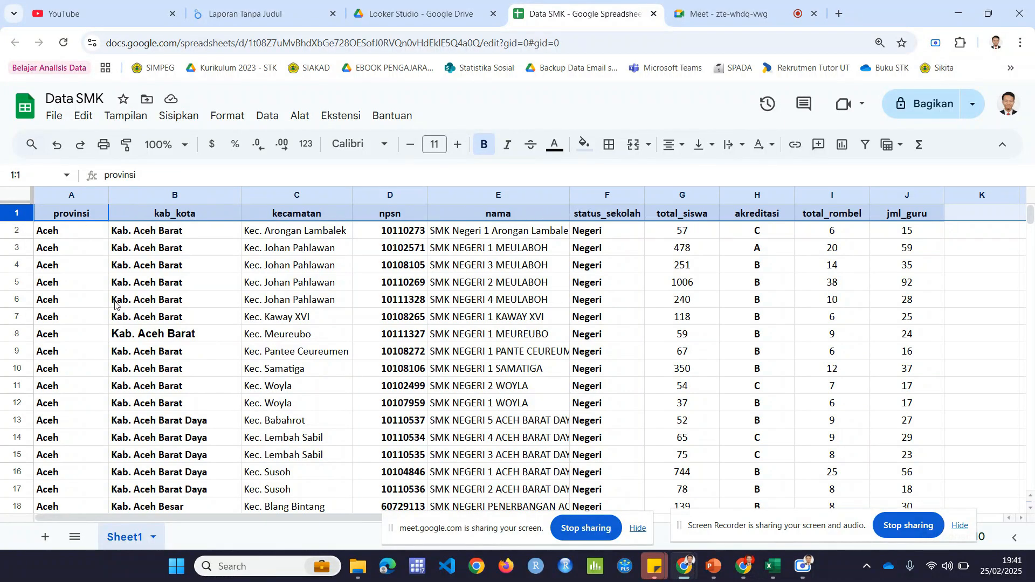
{"action": "left_click", "coordinate": [298, 4]}
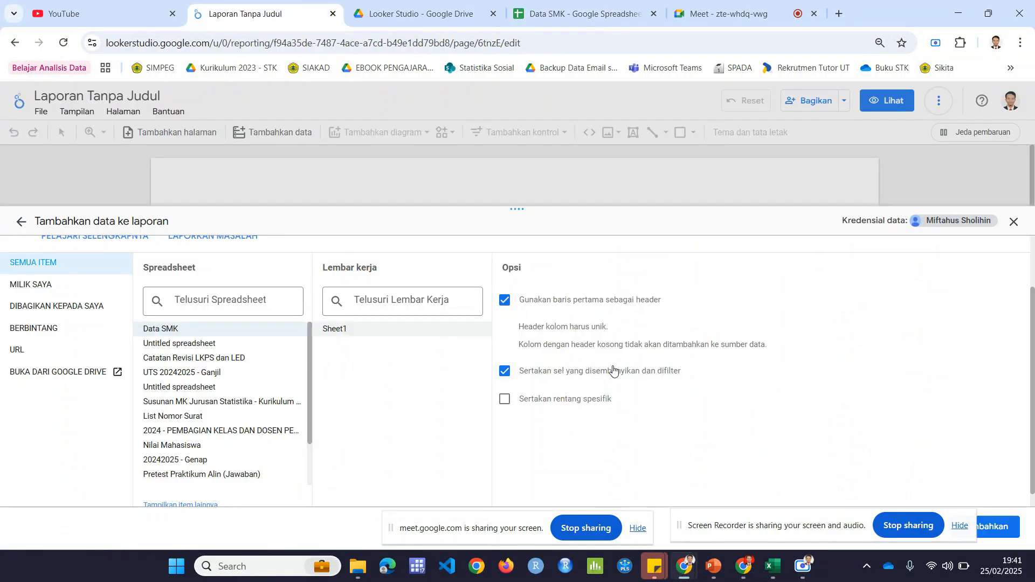
{"action": "left_click_drag", "start_coordinate": [822, 521], "coordinate": [645, 532]}
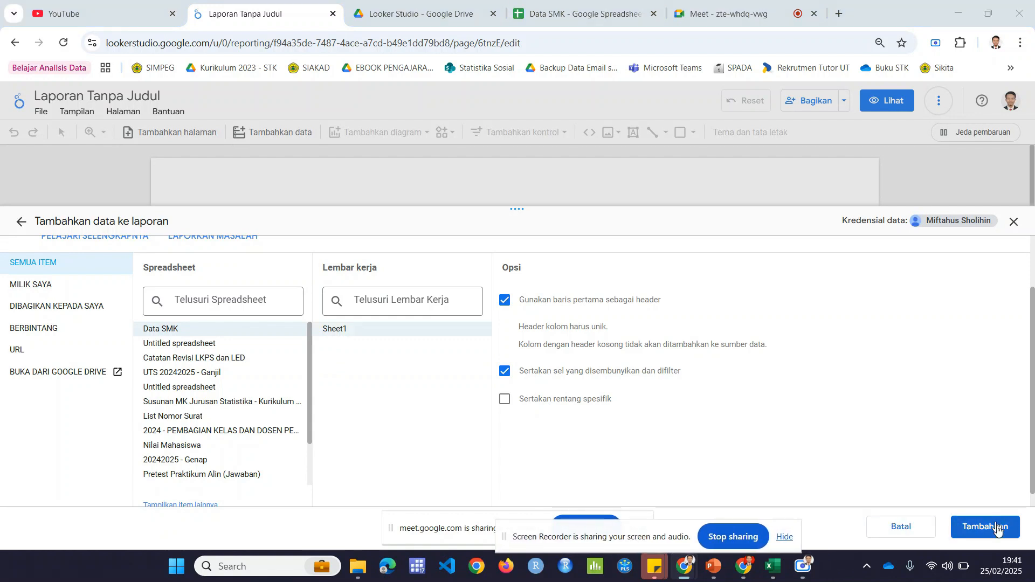
Step: Insert one blank row above the header row in Sheet1 of the Data SMK spreadsheet
{"action": "left_click", "coordinate": [615, 14]}
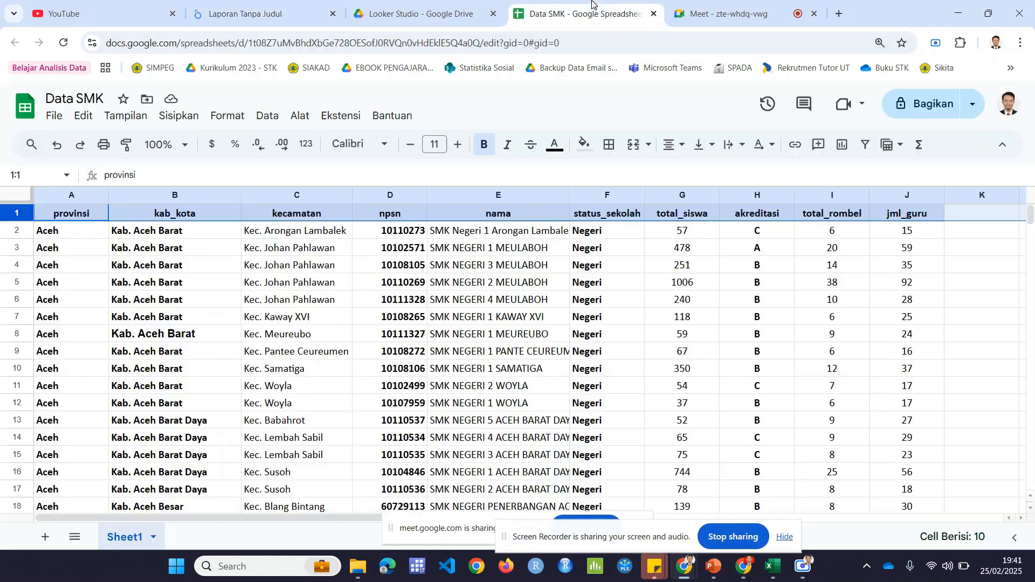
{"action": "right_click", "coordinate": [16, 214]}
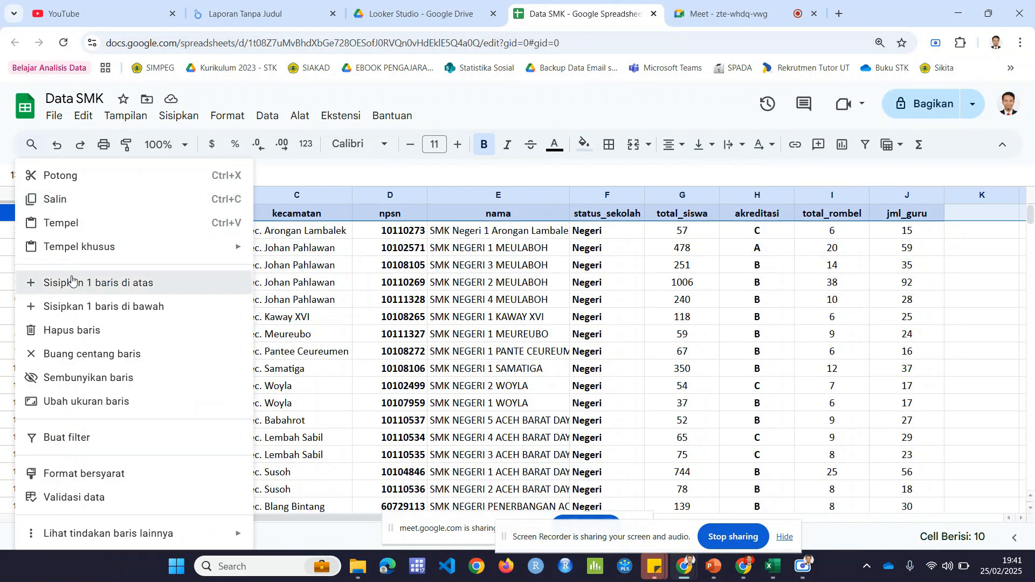
{"action": "left_click", "coordinate": [79, 283]}
{"action": "left_click", "coordinate": [176, 288]}
Step: Enter the note "Ketrangan sumber data" in cell A1 and left-align it
{"action": "left_click", "coordinate": [80, 213]}
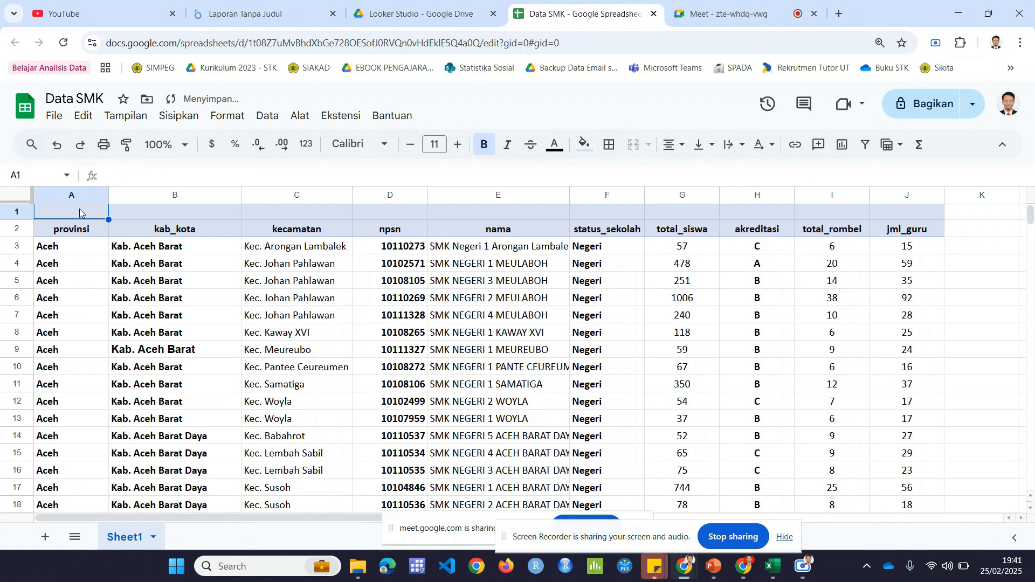
{"action": "type", "text": "Ketrangan"}
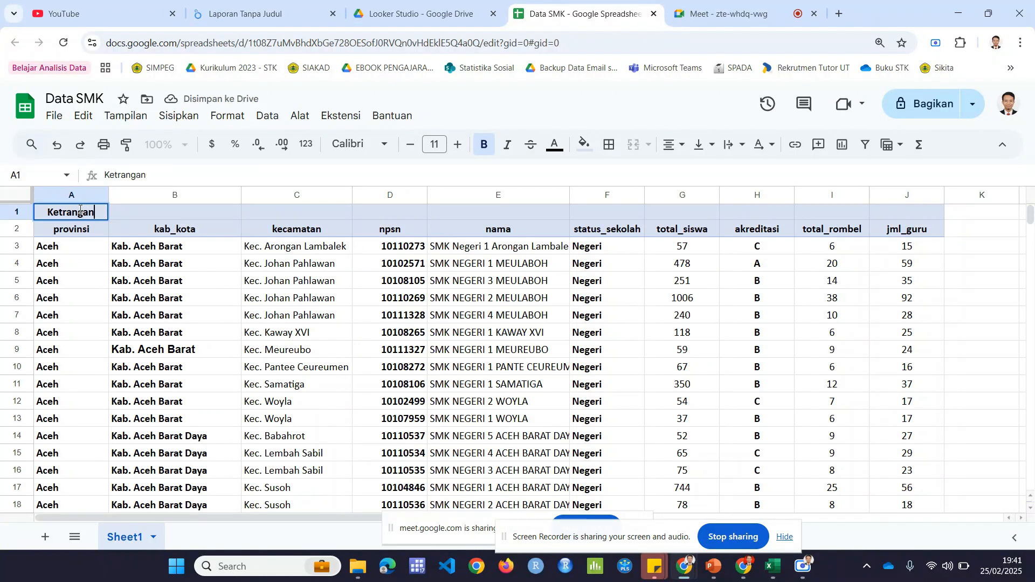
{"action": "type", "text": " sumber data"}
{"action": "key", "text": "Return"}
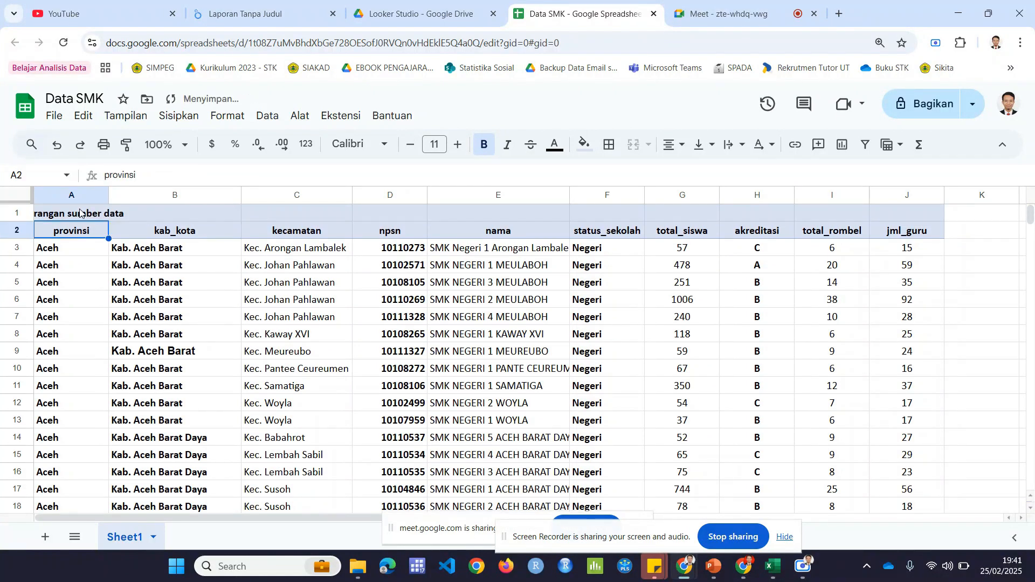
{"action": "left_click", "coordinate": [80, 213]}
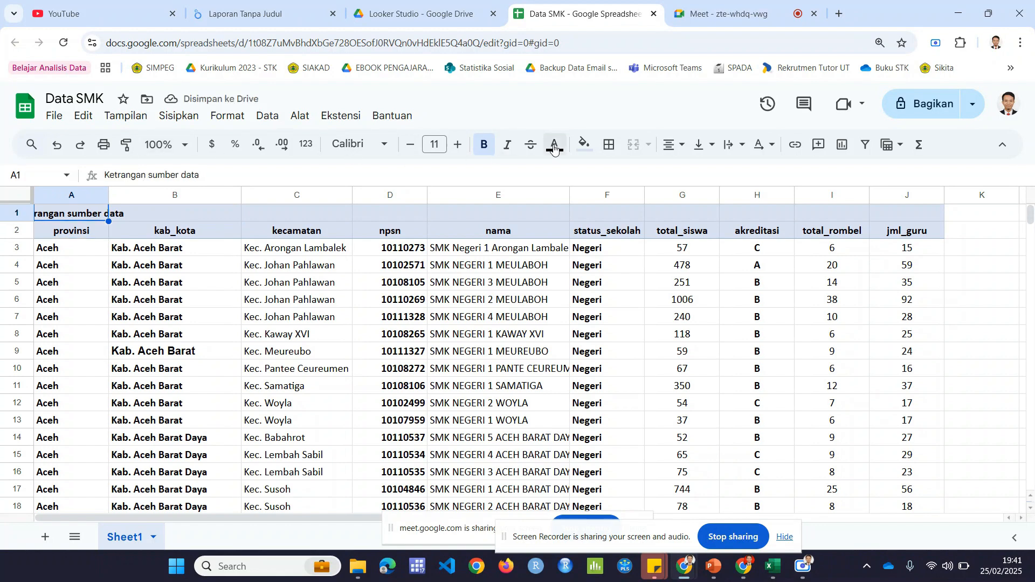
{"action": "left_click", "coordinate": [674, 144]}
{"action": "left_click", "coordinate": [675, 175]}
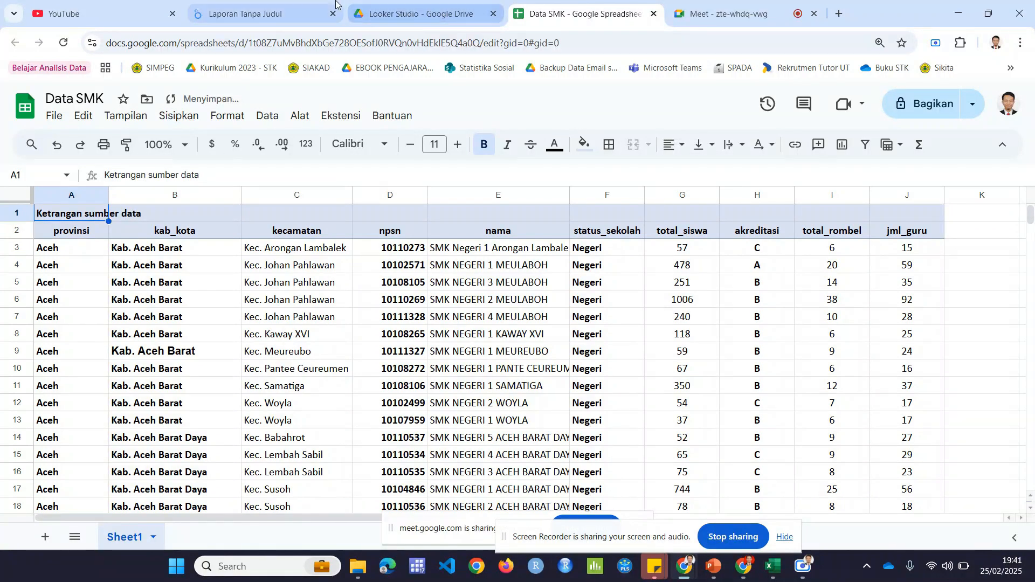
Step: Return to the report and enable the option to include a specific range of Sheet1
{"action": "left_click", "coordinate": [259, 13]}
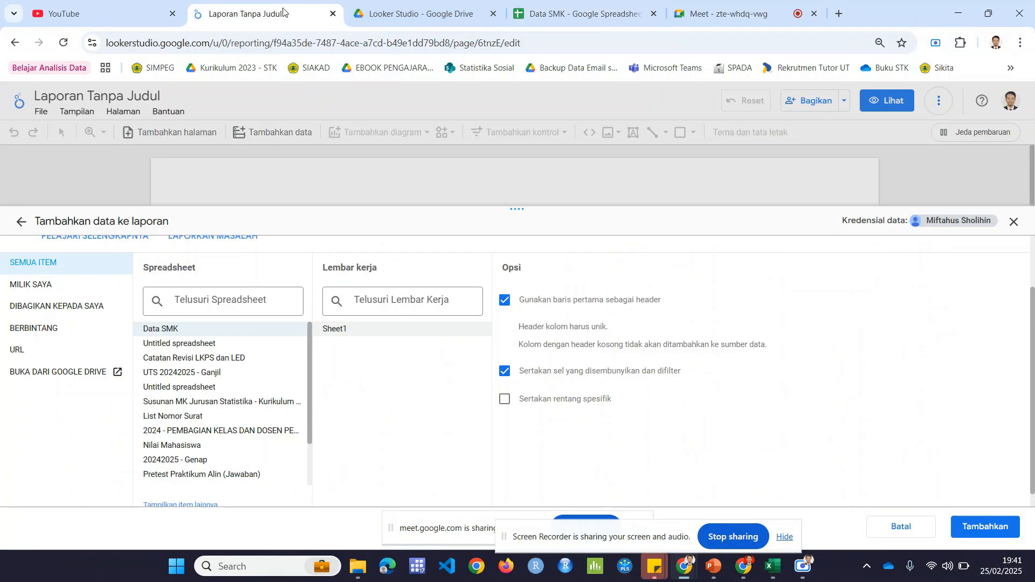
{"action": "left_click", "coordinate": [506, 403]}
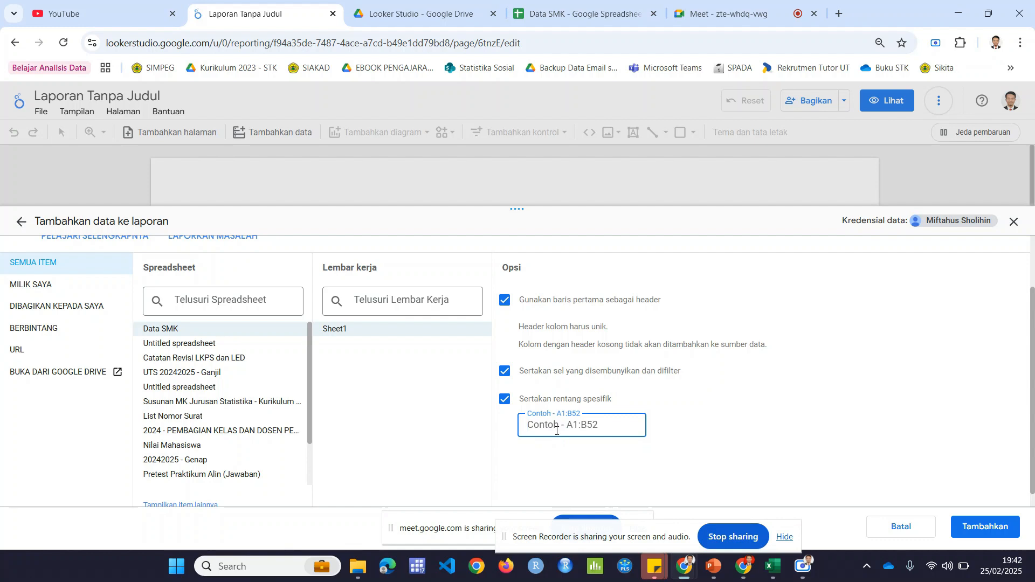
Step: Select A2:J13 in Sheet1 as a sample range and compare it with the report's header and specific range options
{"action": "left_click", "coordinate": [557, 21]}
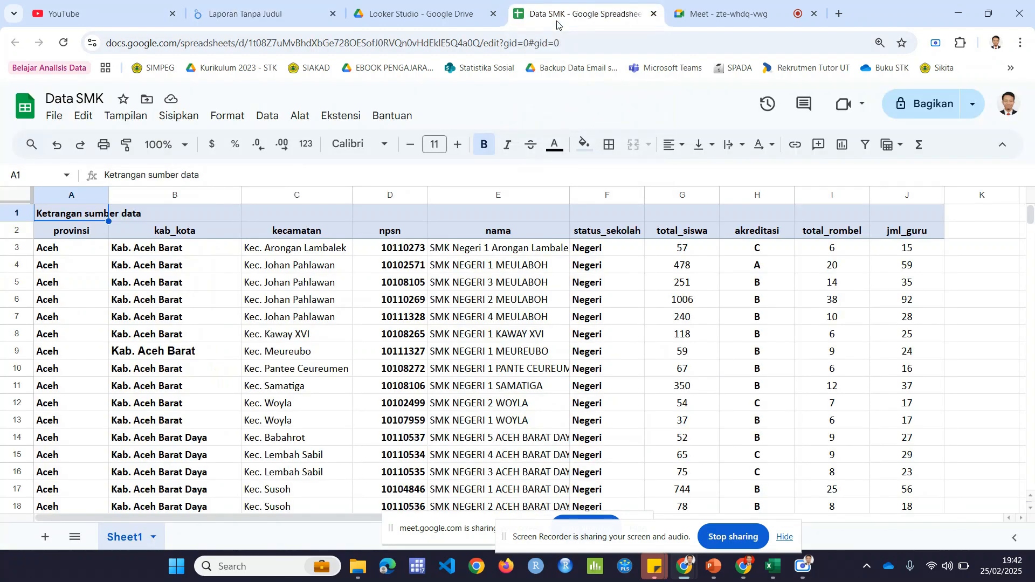
{"action": "left_click", "coordinate": [47, 236]}
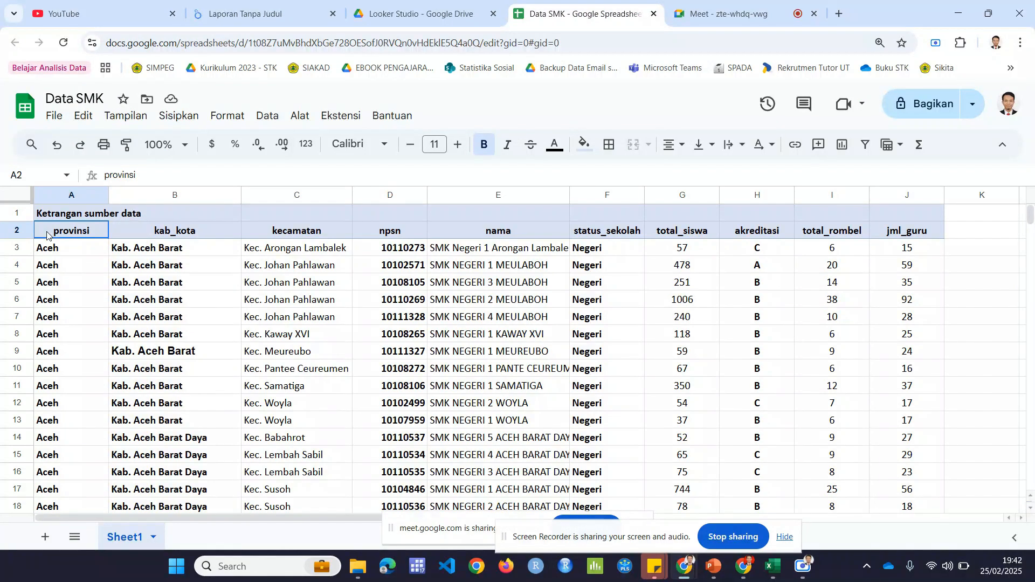
{"action": "left_click_drag", "start_coordinate": [47, 236], "coordinate": [900, 425]}
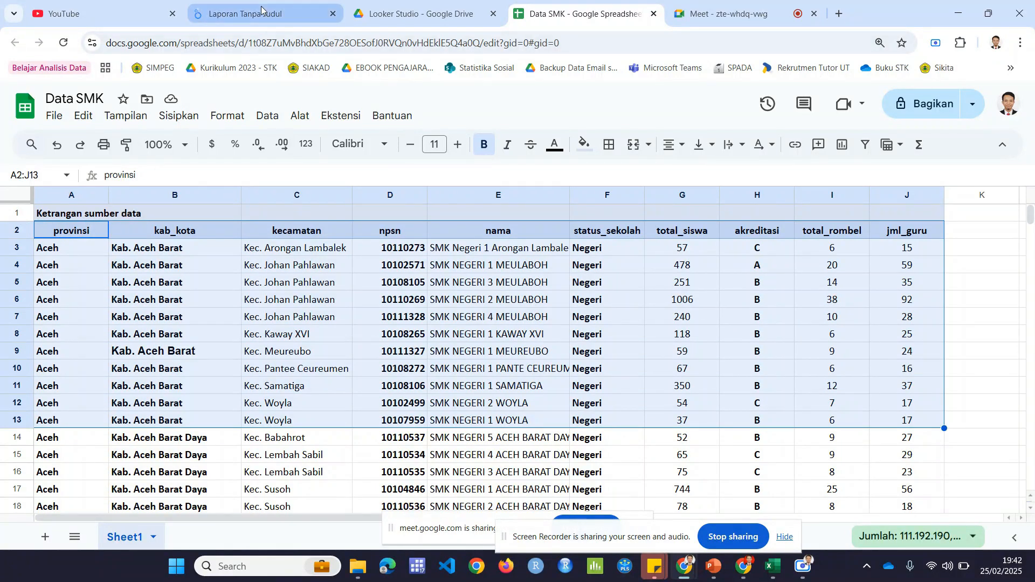
{"action": "left_click", "coordinate": [245, 13]}
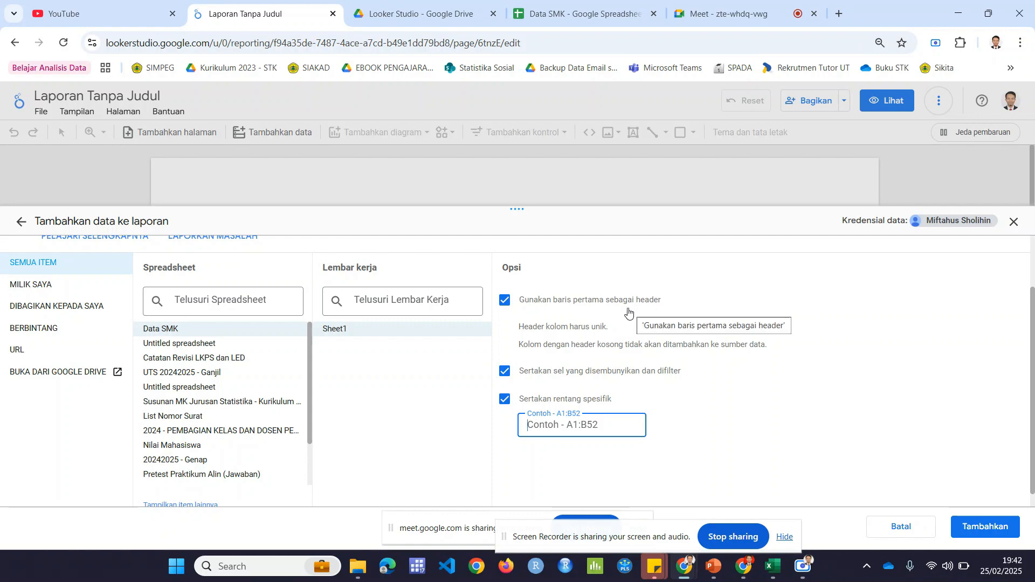
{"action": "left_click", "coordinate": [580, 14]}
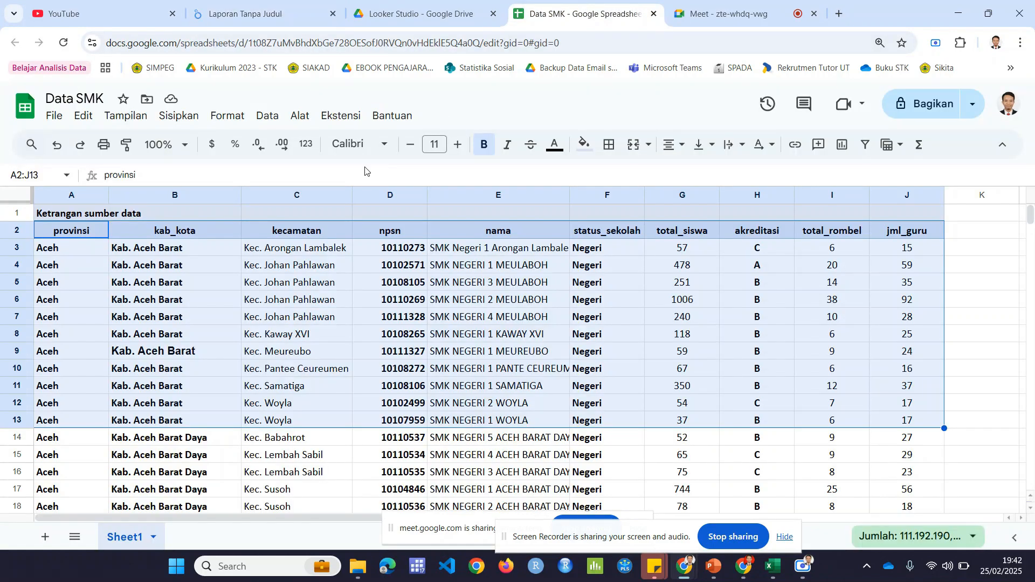
{"action": "left_click", "coordinate": [294, 17]}
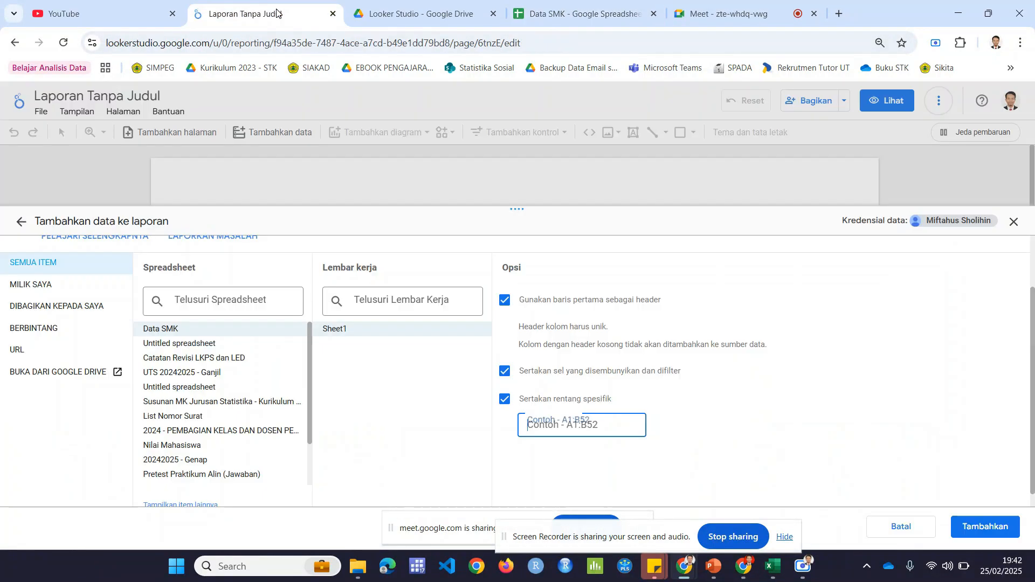
{"action": "left_click", "coordinate": [505, 400]}
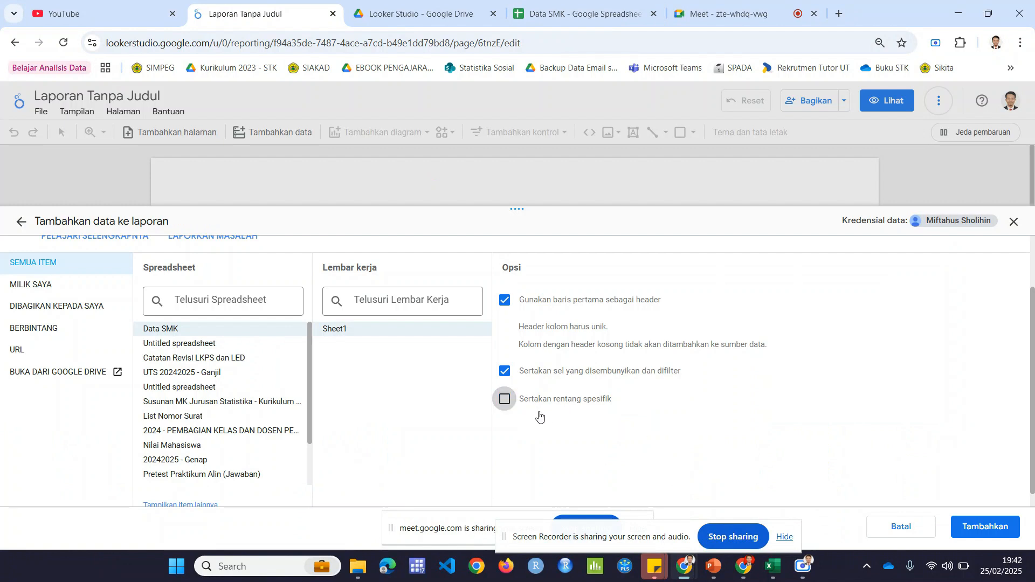
{"action": "left_click", "coordinate": [506, 400]}
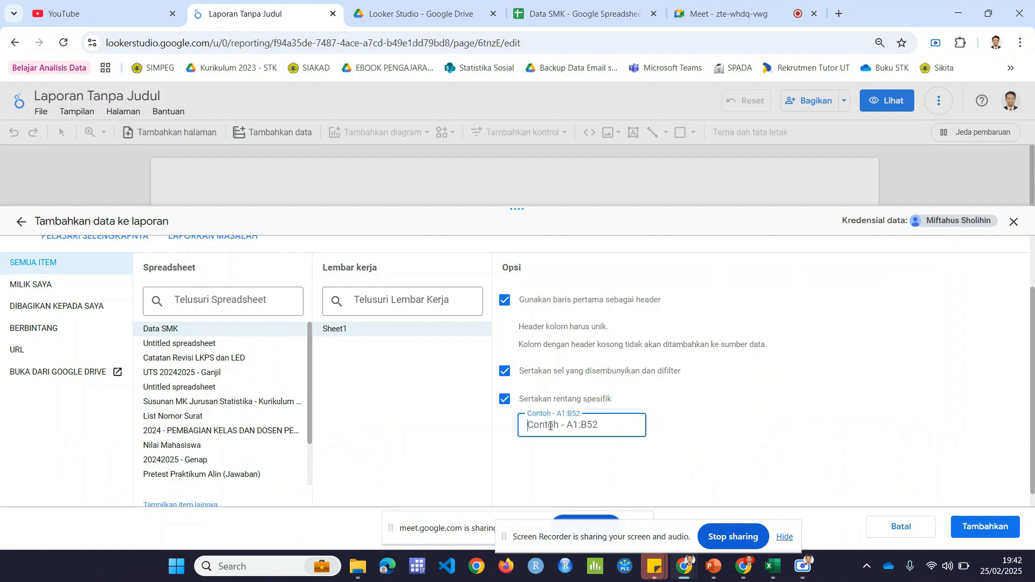
Step: Select the whole table in Sheet1 from header cell A2 to examine where the data ends
{"action": "left_click", "coordinate": [215, 296]}
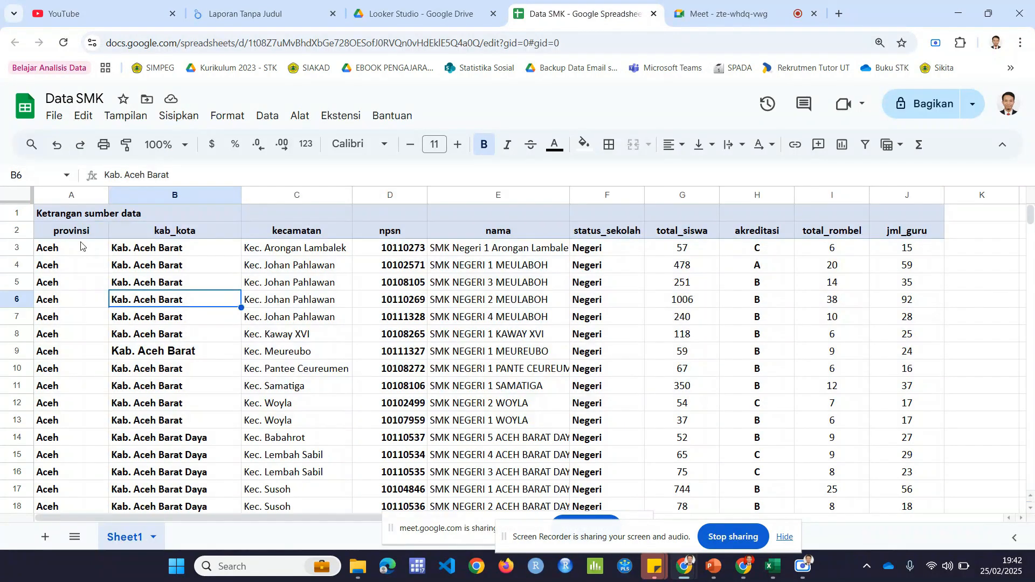
{"action": "left_click", "coordinate": [70, 233]}
{"action": "key", "text": "ctrl+shift+Right"}
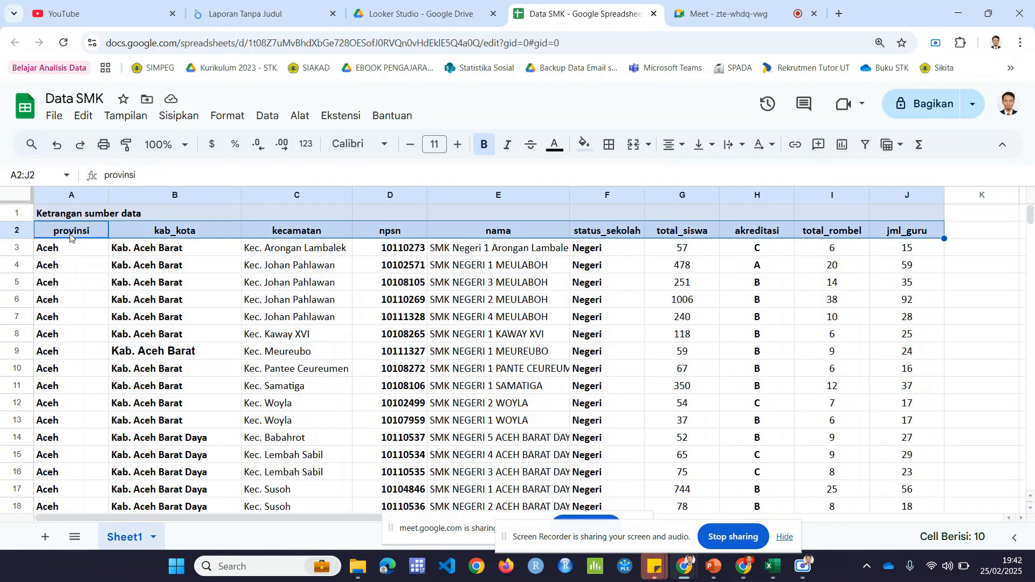
{"action": "key", "text": "ctrl+shift+Down"}
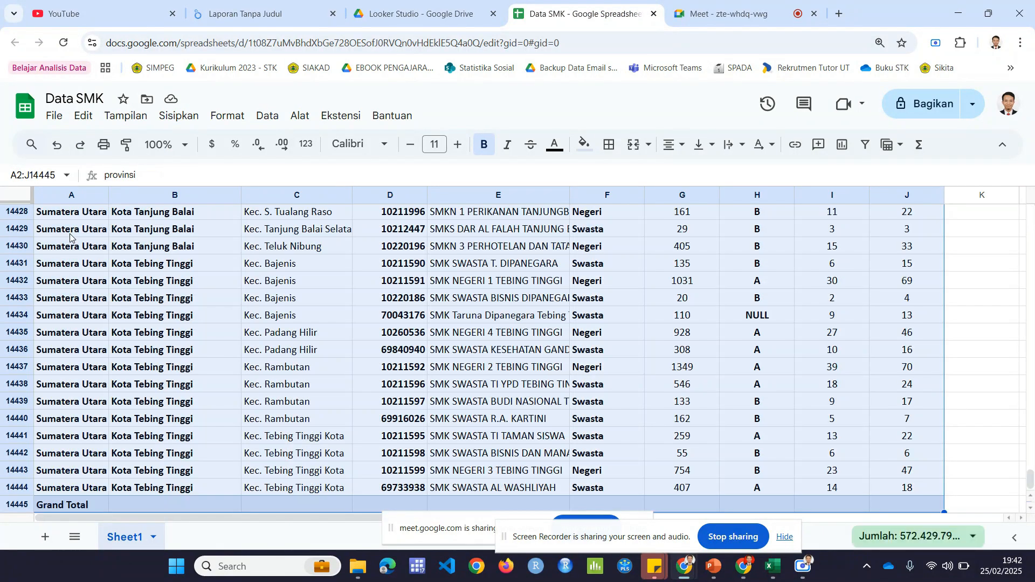
{"action": "scroll", "coordinate": [147, 401], "scroll_direction": "down", "scroll_amount": 1}
Step: Delete the Grand Total row at the end of the Sheet1 data
{"action": "left_click", "coordinate": [100, 405]}
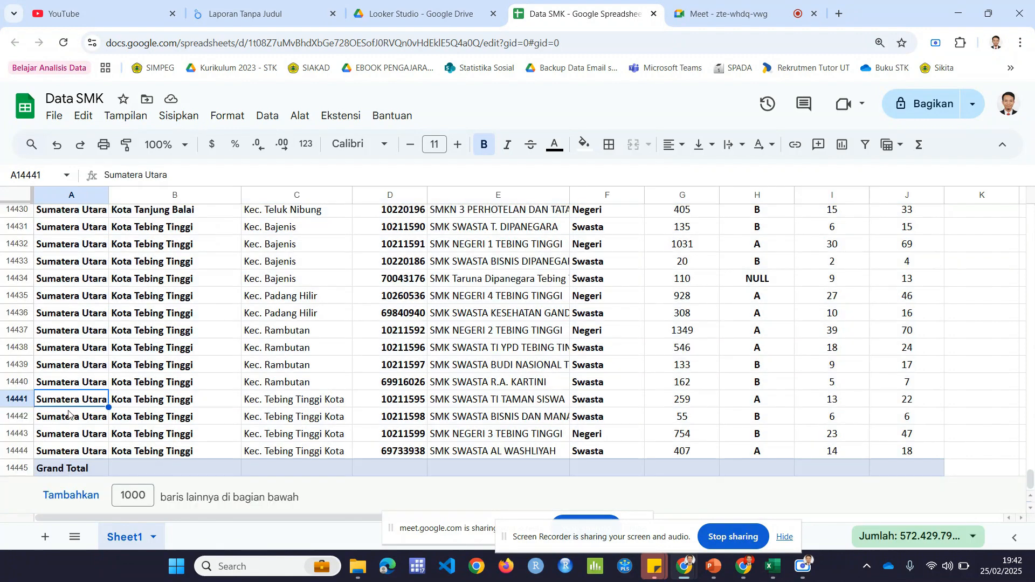
{"action": "left_click", "coordinate": [17, 467]}
{"action": "right_click", "coordinate": [17, 467]}
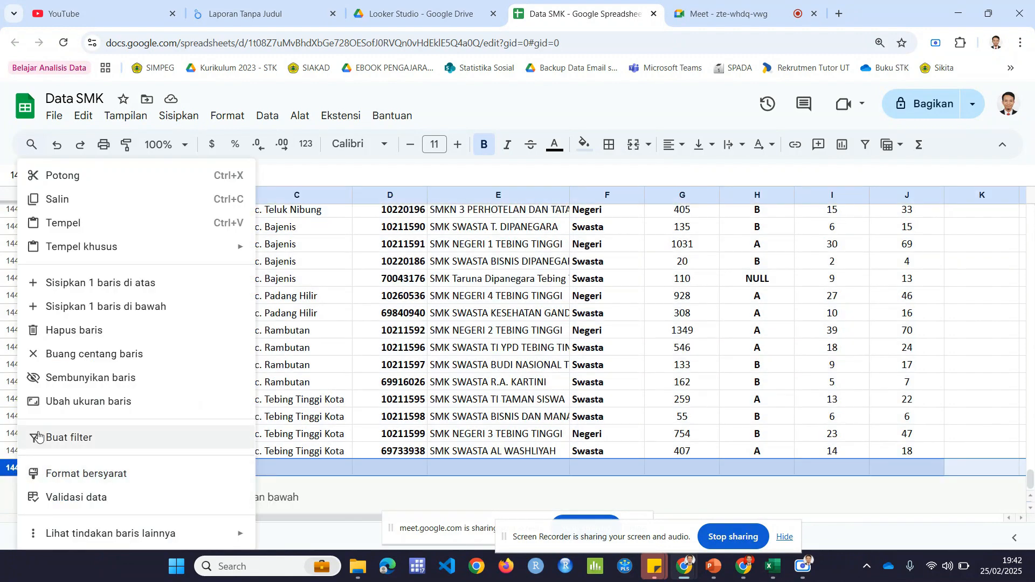
{"action": "left_click", "coordinate": [82, 331]}
{"action": "left_click", "coordinate": [100, 365]}
Step: Select the full table from the header row to the last school, A2:J14444, and copy its range reference
{"action": "key", "text": "ctrl+Home"}
{"action": "key", "text": "Down"}
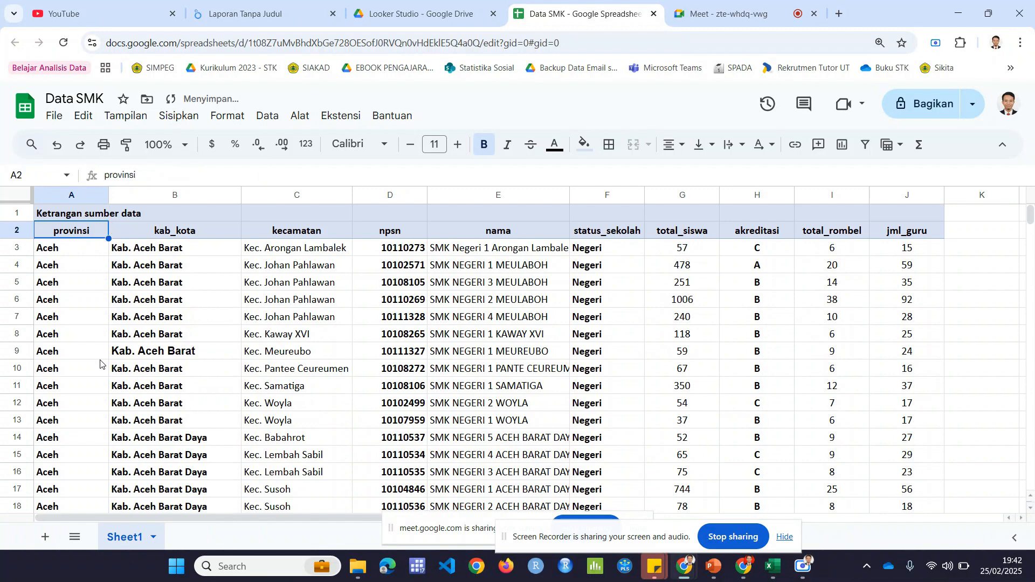
{"action": "key", "text": "ctrl+shift+End"}
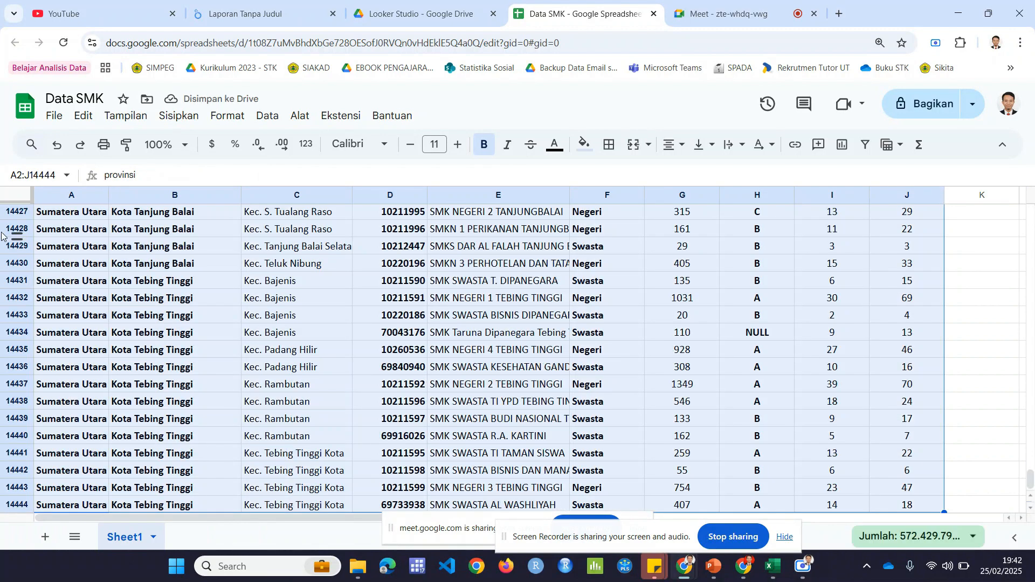
{"action": "left_click", "coordinate": [40, 173]}
{"action": "key", "text": "ctrl+c"}
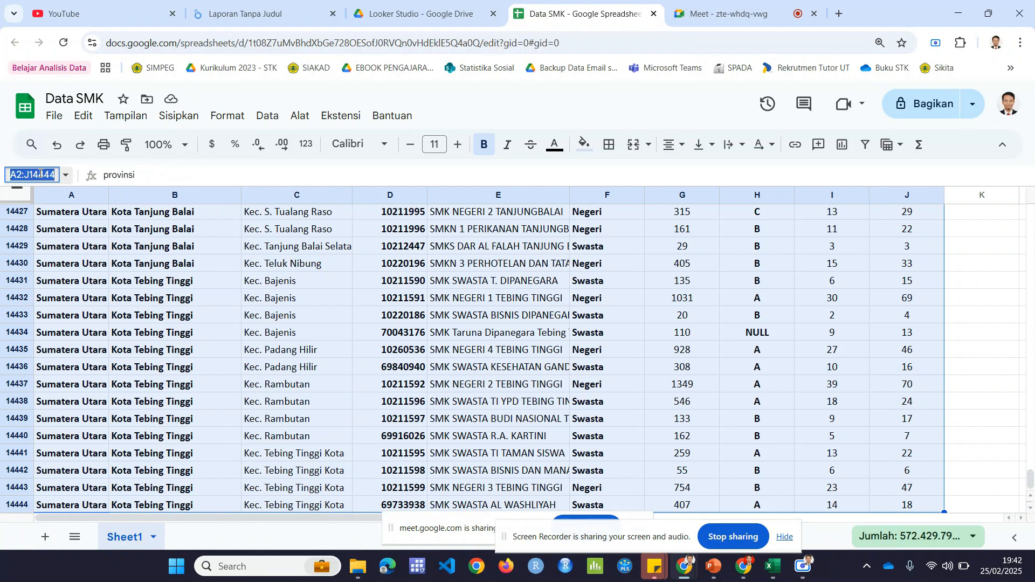
Step: Set the specific range of the report's Data SMK source to A2:J14444
{"action": "left_click", "coordinate": [252, 19]}
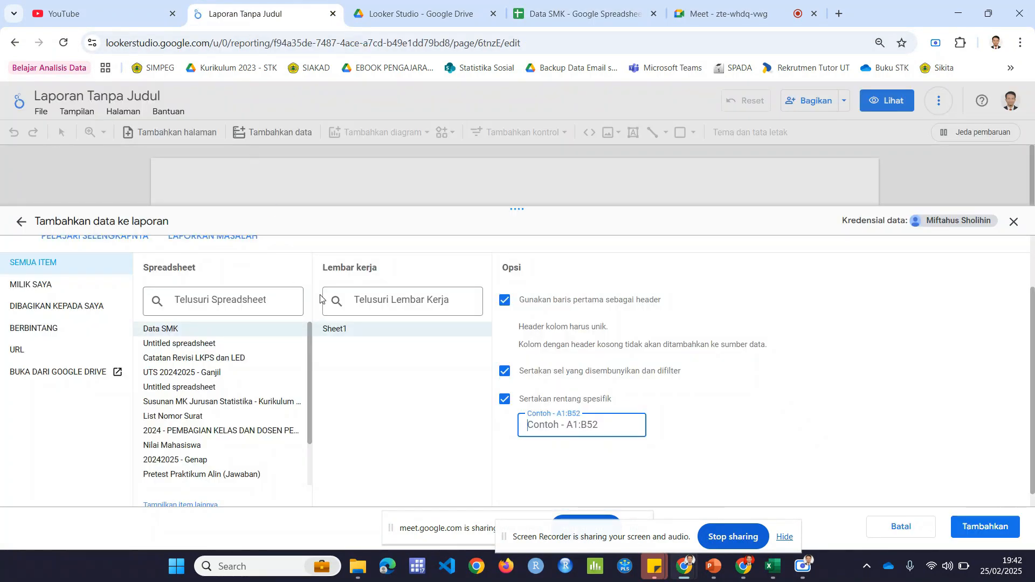
{"action": "key", "text": "ctrl+v"}
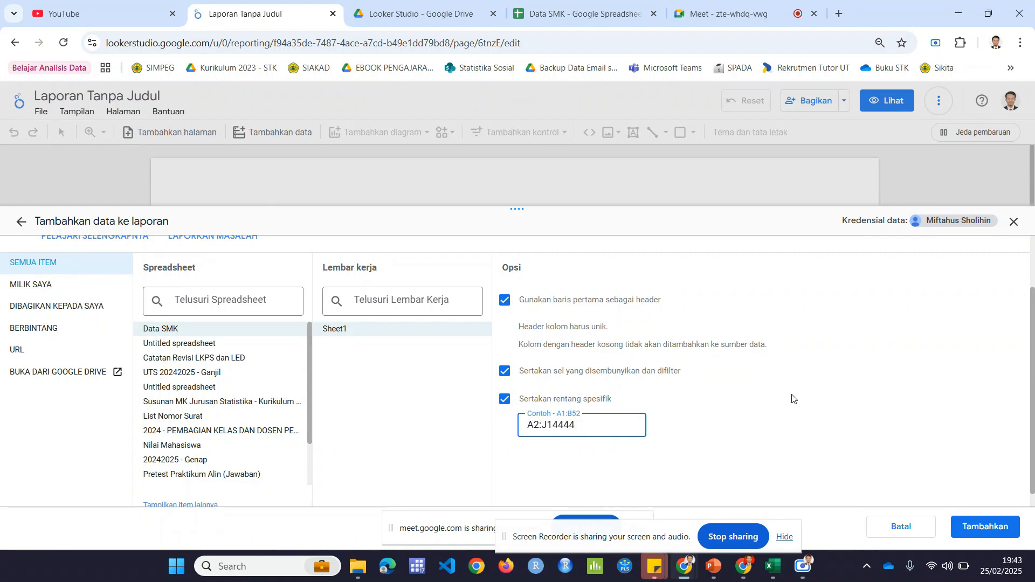
{"action": "scroll", "coordinate": [792, 399], "scroll_direction": "down", "scroll_amount": 1}
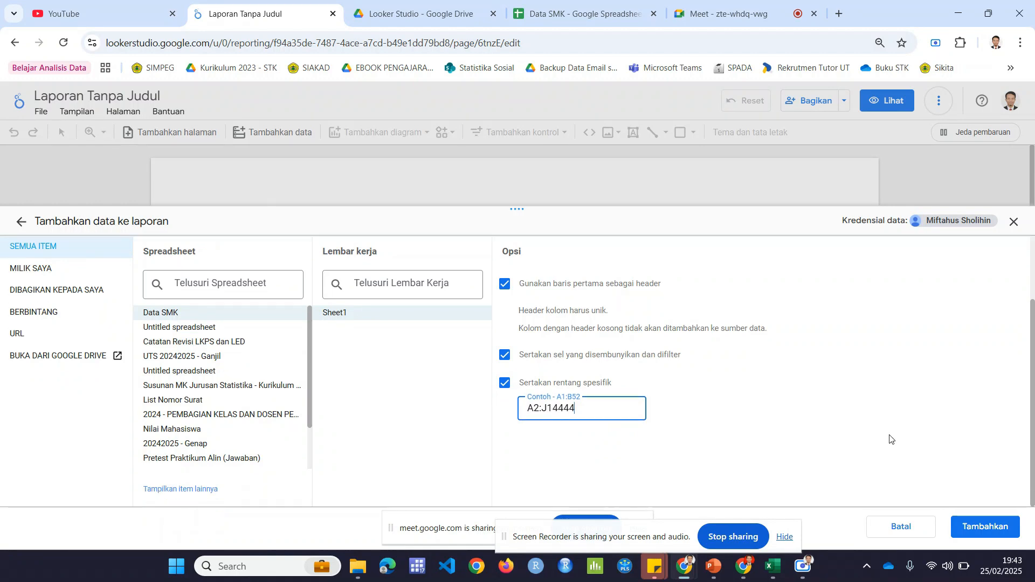
{"action": "left_click", "coordinate": [991, 526]}
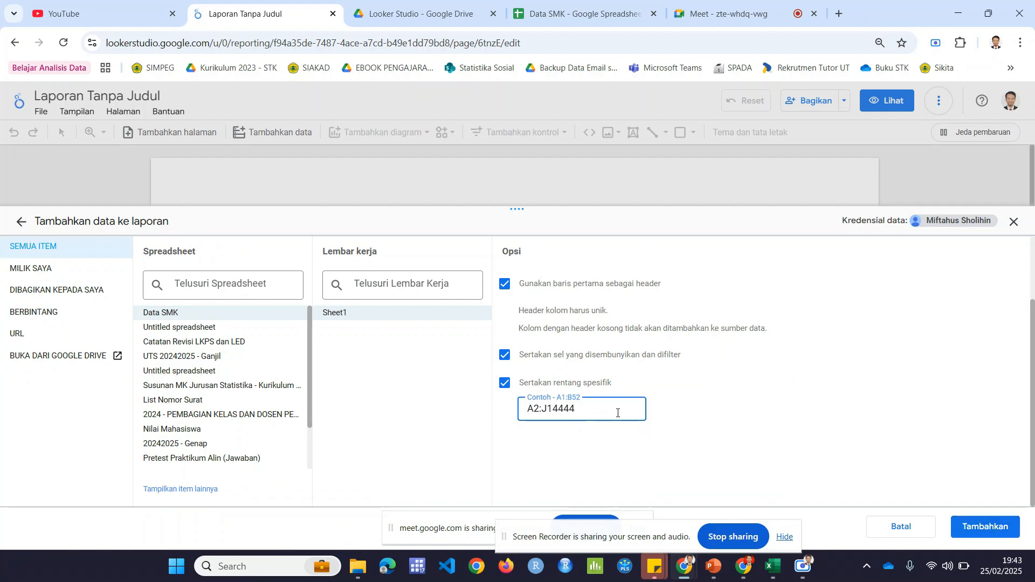
Step: Review the note and header rows at the start of Sheet1, then return to the report's data source options
{"action": "left_click", "coordinate": [580, 13]}
{"action": "scroll", "coordinate": [116, 261], "scroll_direction": "up", "scroll_amount": 3}
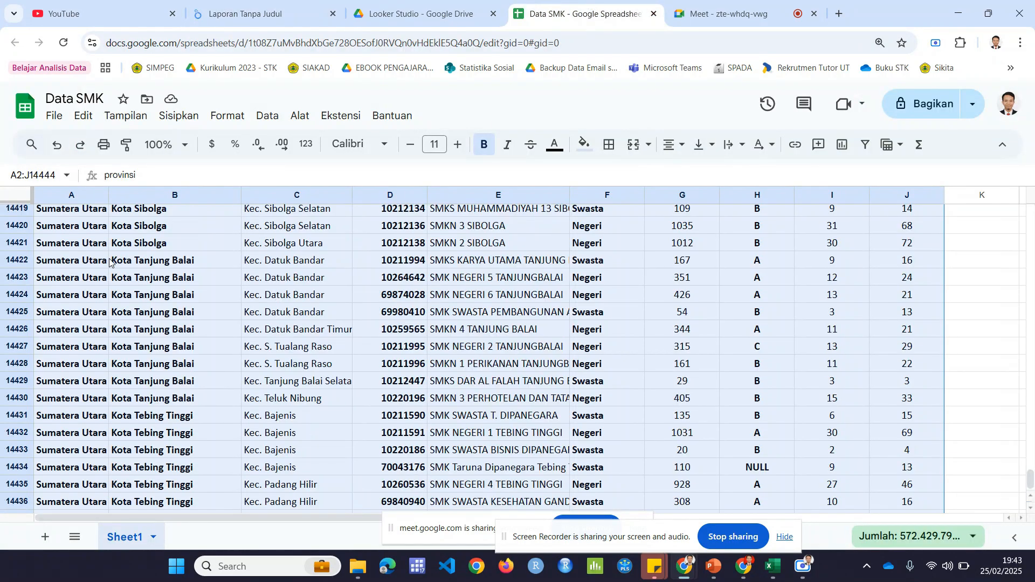
{"action": "left_click", "coordinate": [108, 260]}
{"action": "key", "text": "ctrl+Up"}
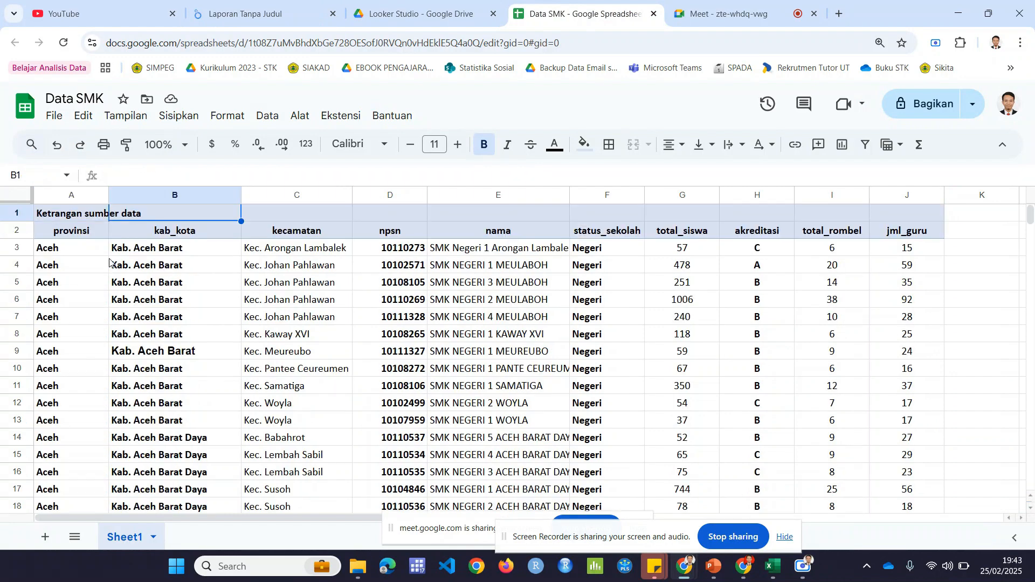
{"action": "left_click", "coordinate": [205, 7]}
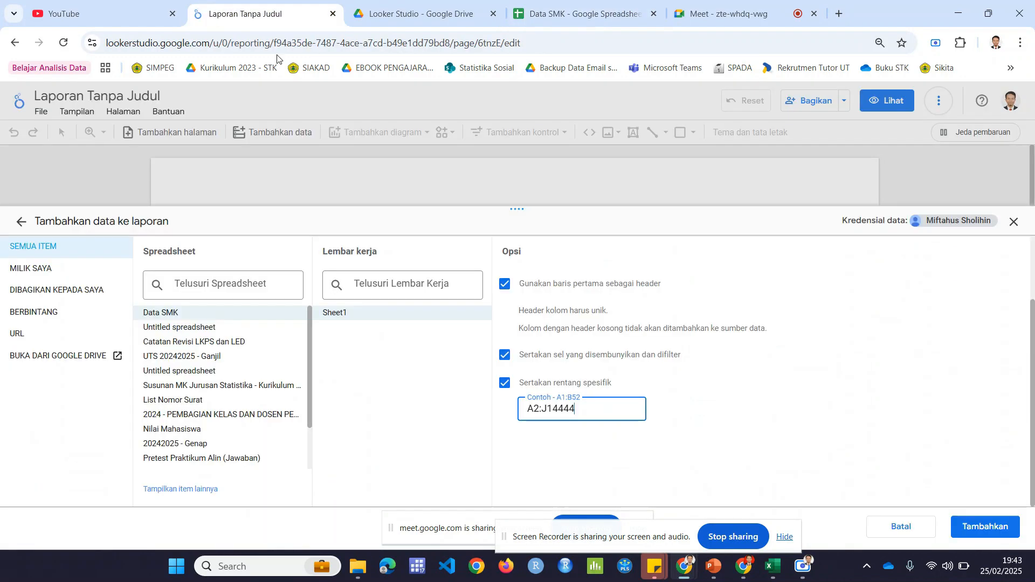
Step: Add the Data SMK - Sheet1 source to the report and suppress the add-data notice for future additions
{"action": "left_click", "coordinate": [978, 529]}
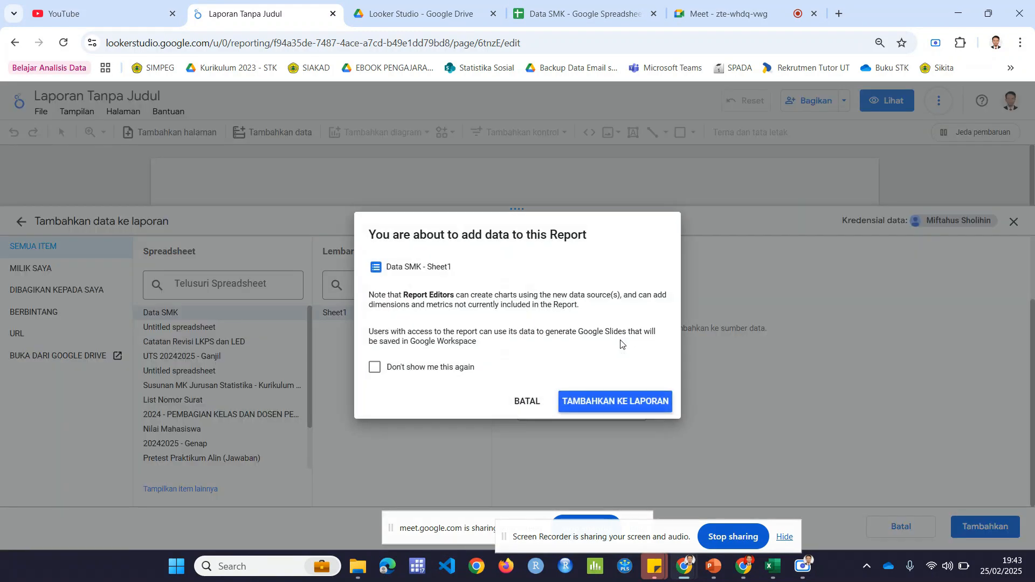
{"action": "left_click", "coordinate": [375, 369]}
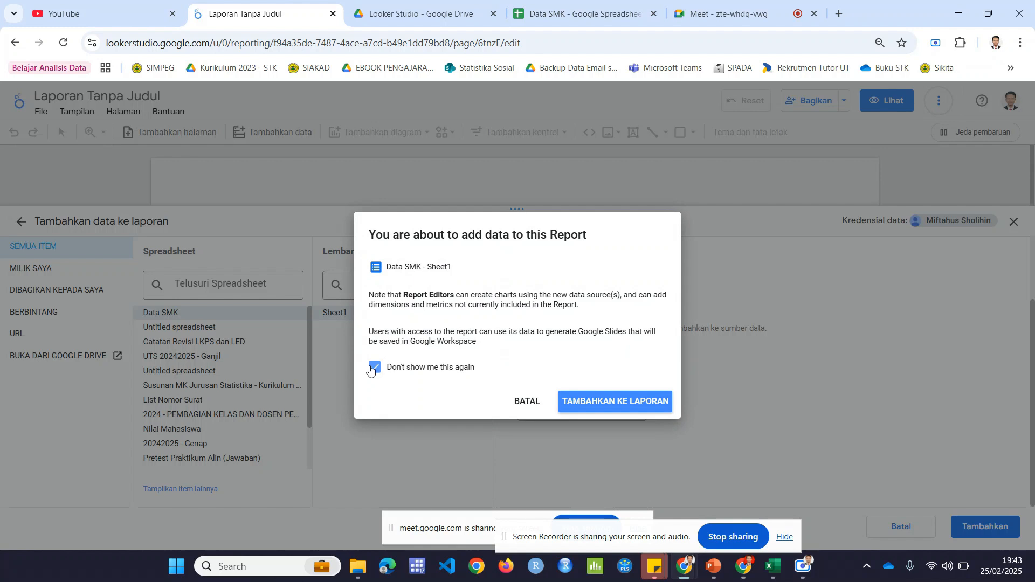
{"action": "left_click", "coordinate": [620, 400]}
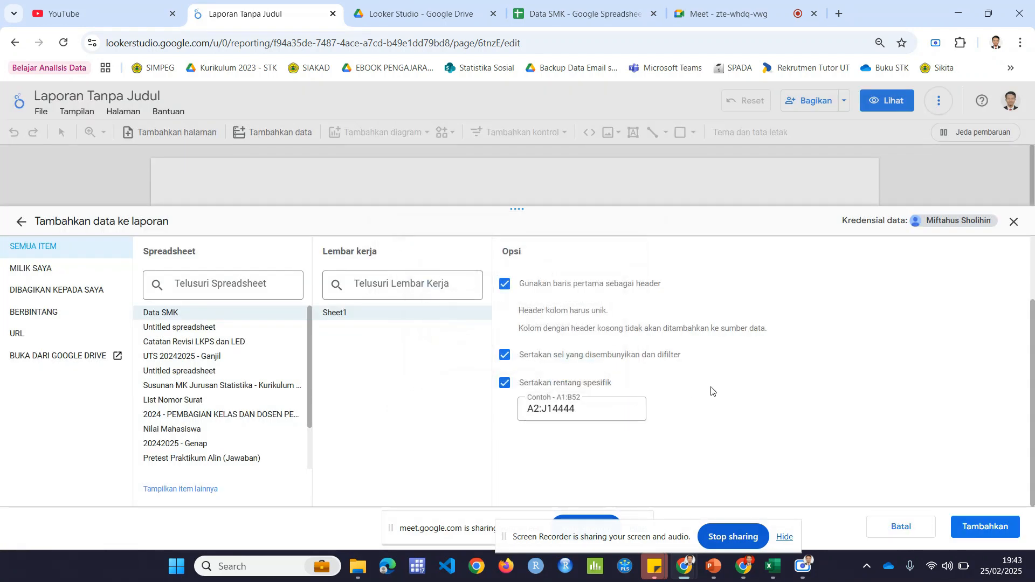
{"action": "left_click", "coordinate": [987, 526]}
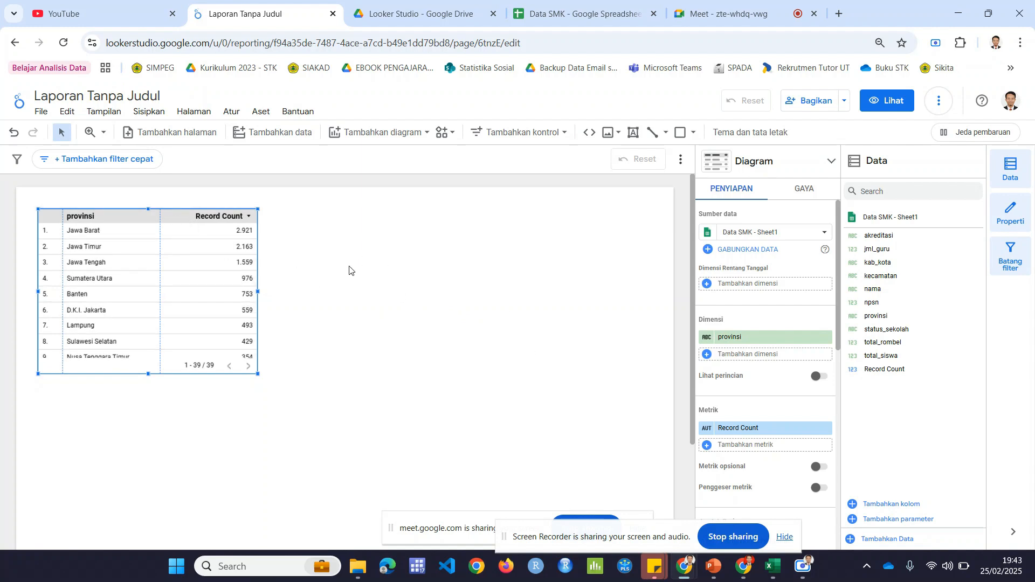
{"action": "scroll", "coordinate": [421, 290], "scroll_direction": "down", "scroll_amount": 3}
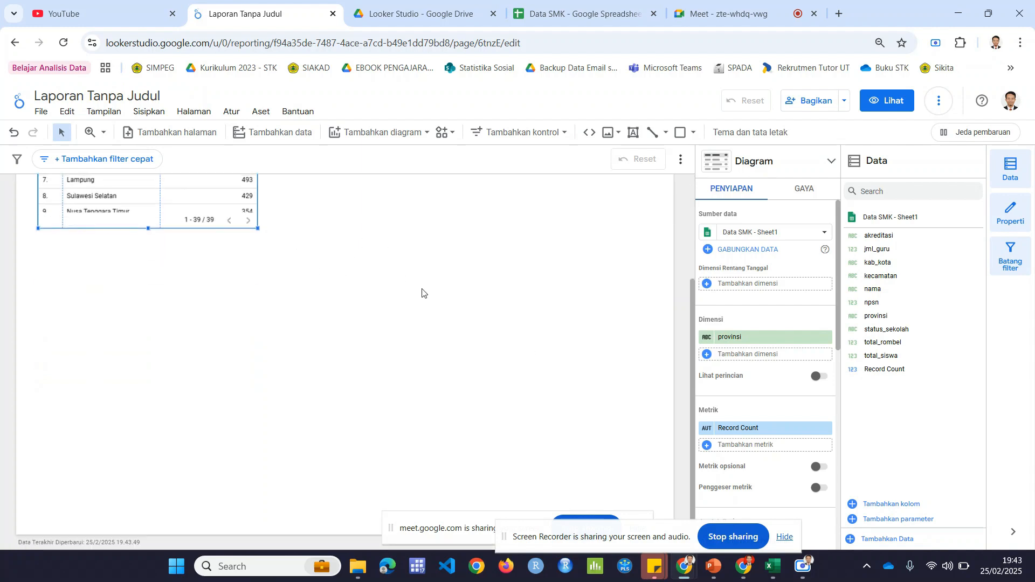
{"action": "scroll", "coordinate": [421, 290], "scroll_direction": "up", "scroll_amount": 3}
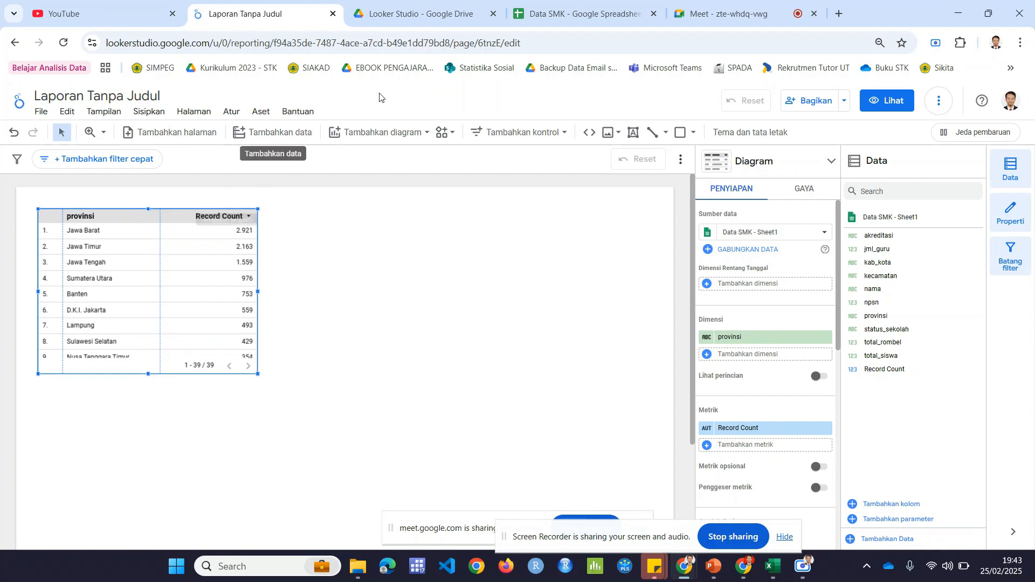
Step: In the Data SMK spreadsheet, examine the header row A2:J2, the npsn column and the D3:F14444 data
{"action": "left_click", "coordinate": [577, 14]}
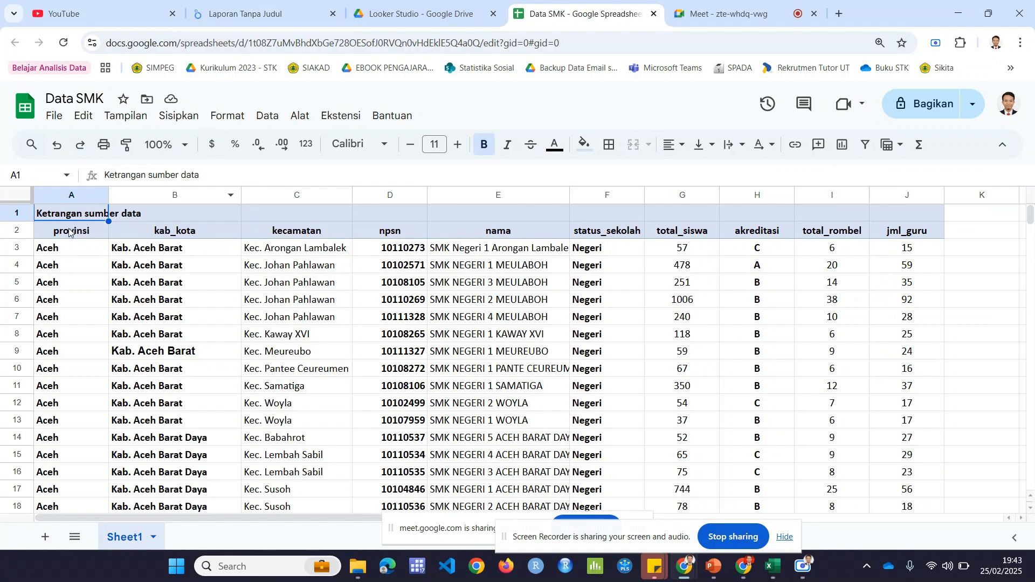
{"action": "left_click_drag", "start_coordinate": [68, 232], "coordinate": [896, 237]}
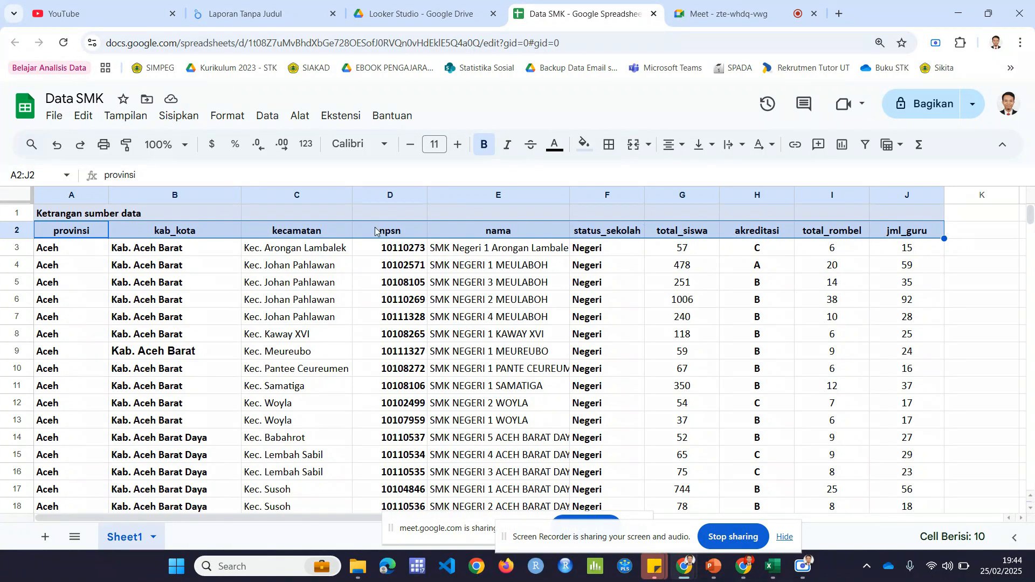
{"action": "left_click", "coordinate": [376, 196]}
{"action": "key", "text": "ctrl+shift+e"}
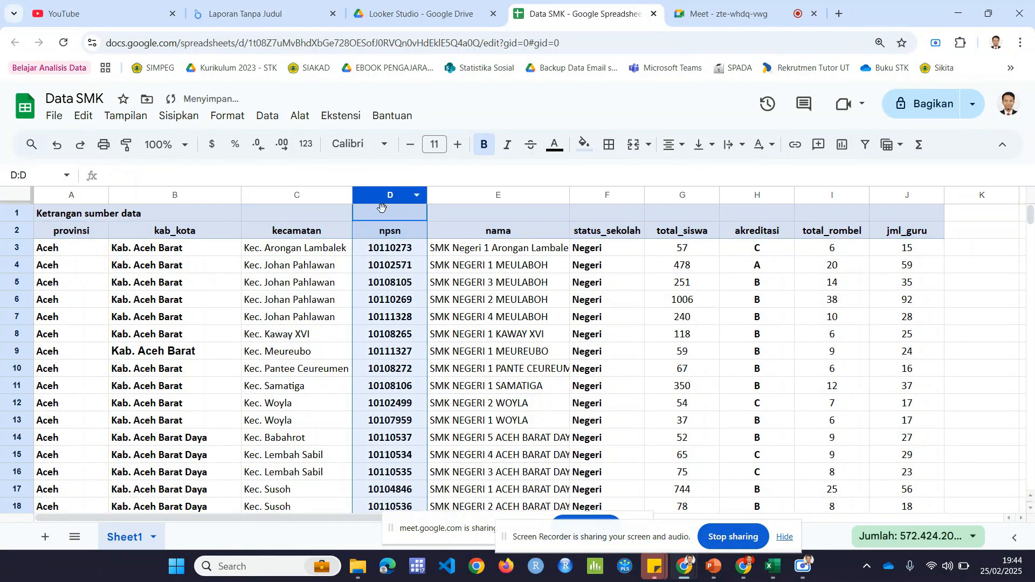
{"action": "left_click", "coordinate": [400, 237]}
{"action": "left_click", "coordinate": [399, 249]}
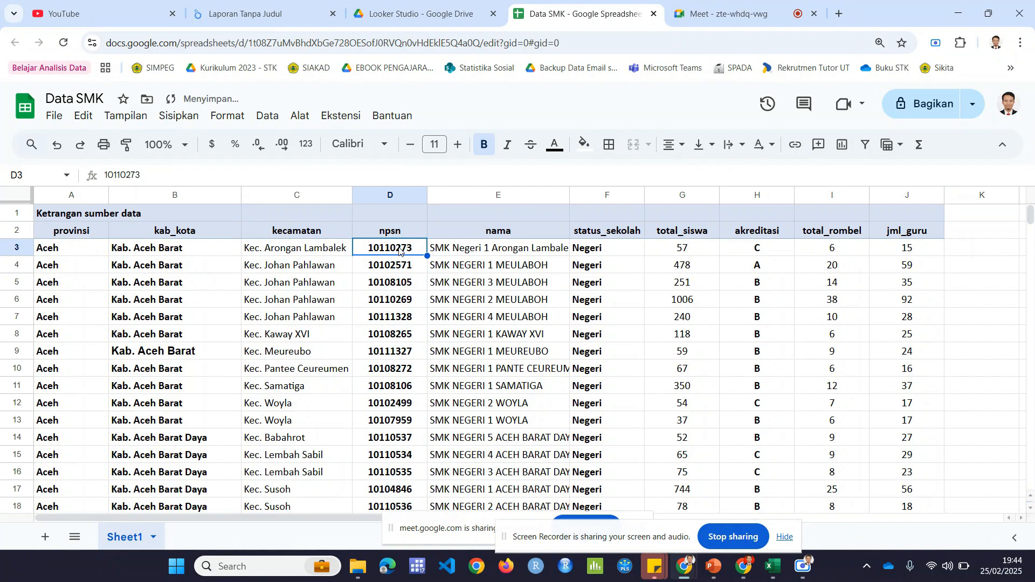
{"action": "key", "text": "shift+Right"}
{"action": "key", "text": "shift+Right"}
{"action": "key", "text": "shift+Right"}
{"action": "key", "text": "shift+Left"}
{"action": "key", "text": "ctrl+shift+Down"}
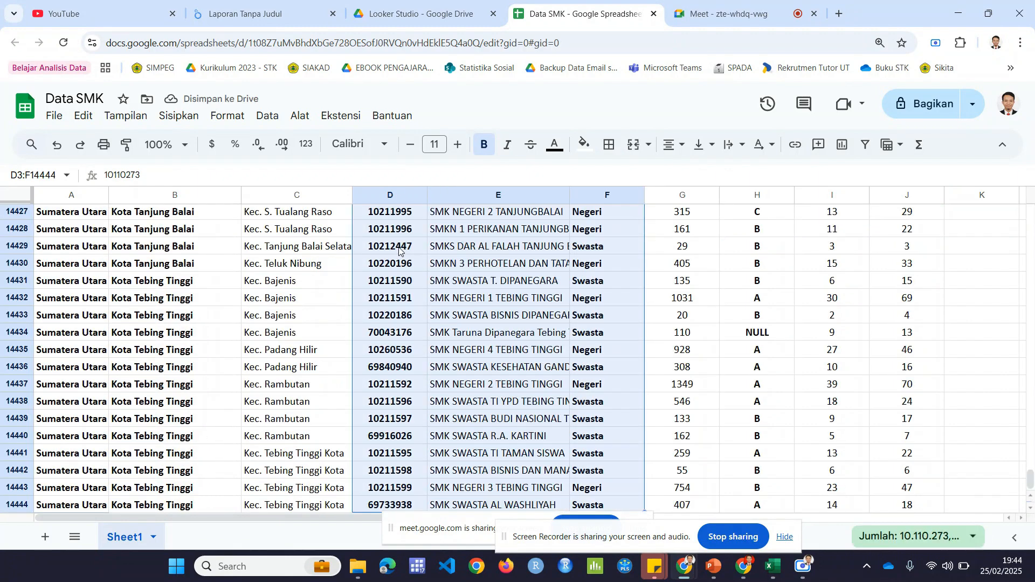
{"action": "key", "text": "ctrl+Up"}
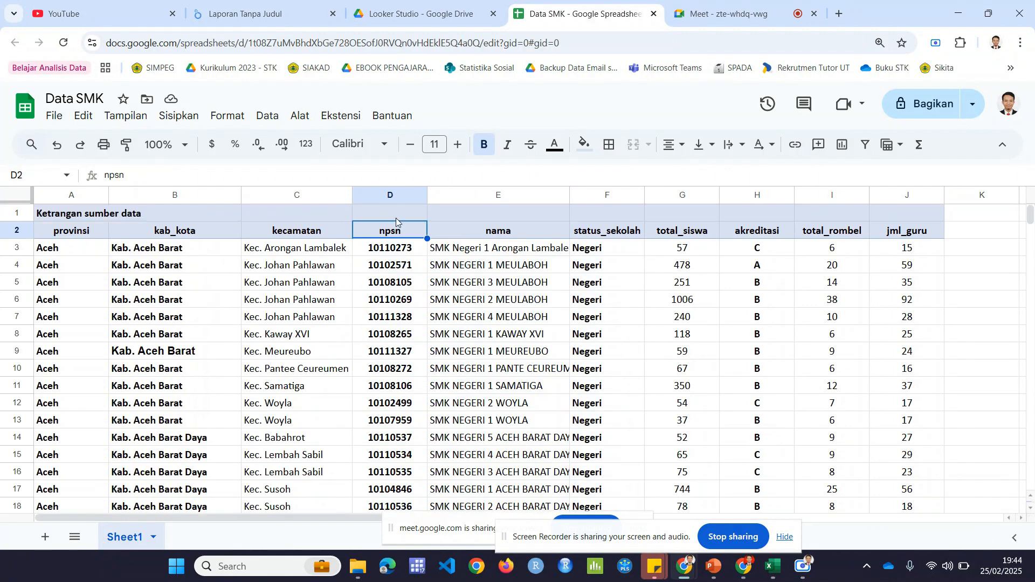
Step: Return to the Looker Studio report and move the provinsi table down the page to leave empty space above it
{"action": "left_click", "coordinate": [287, 7]}
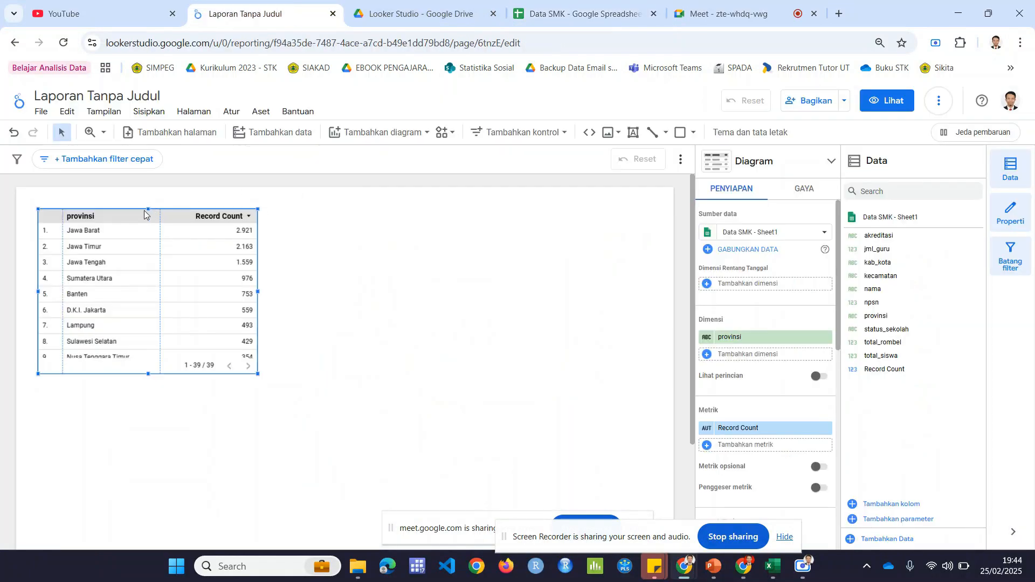
{"action": "left_click_drag", "start_coordinate": [132, 212], "coordinate": [131, 284]}
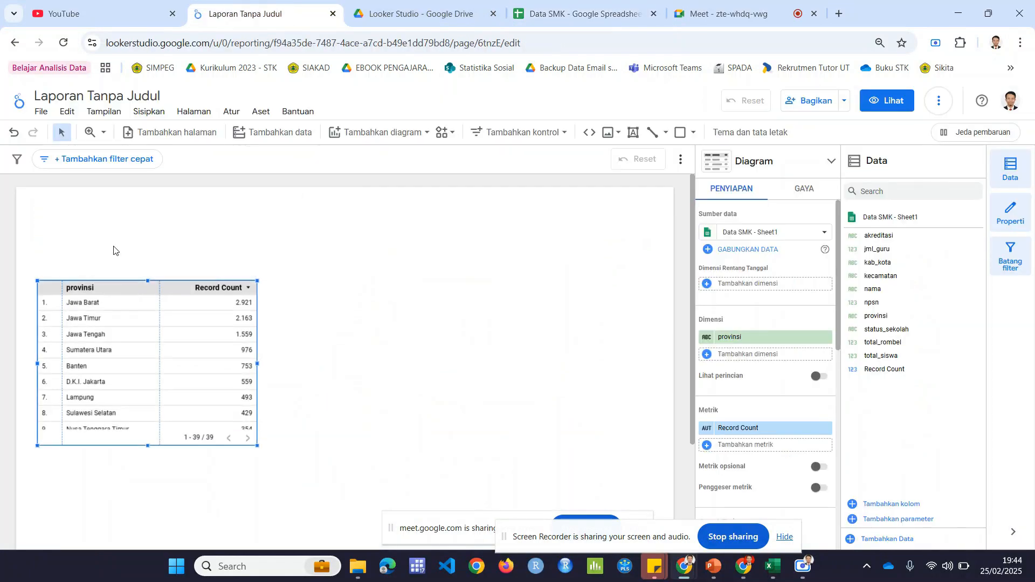
{"action": "left_click", "coordinate": [132, 224]}
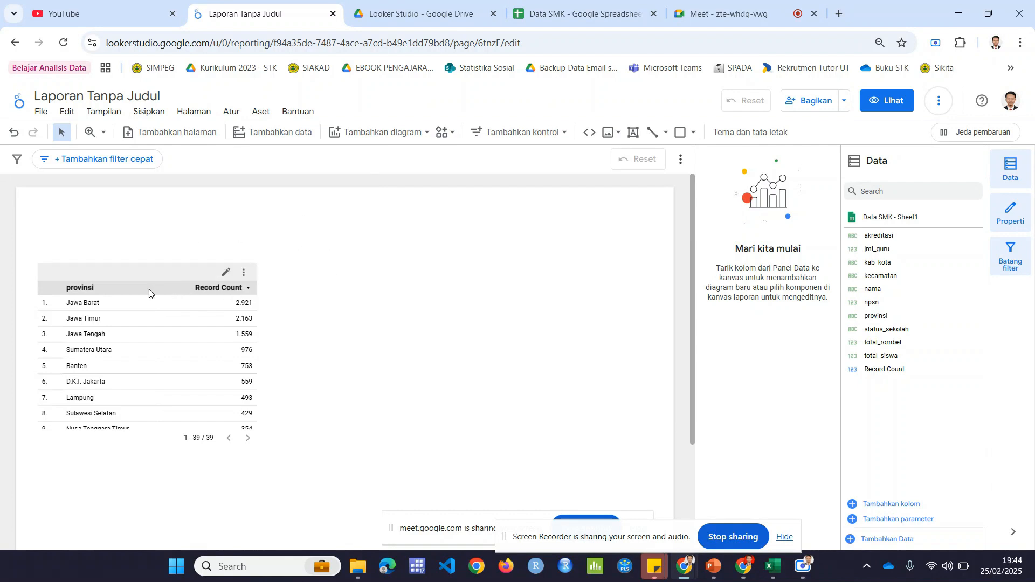
{"action": "left_click_drag", "start_coordinate": [151, 292], "coordinate": [154, 307]}
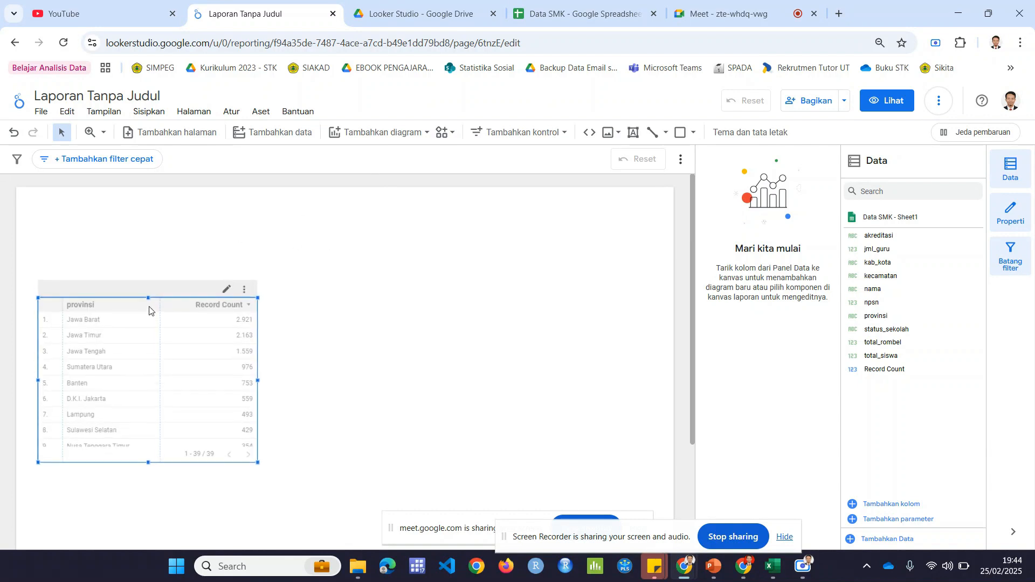
{"action": "left_click", "coordinate": [157, 247]}
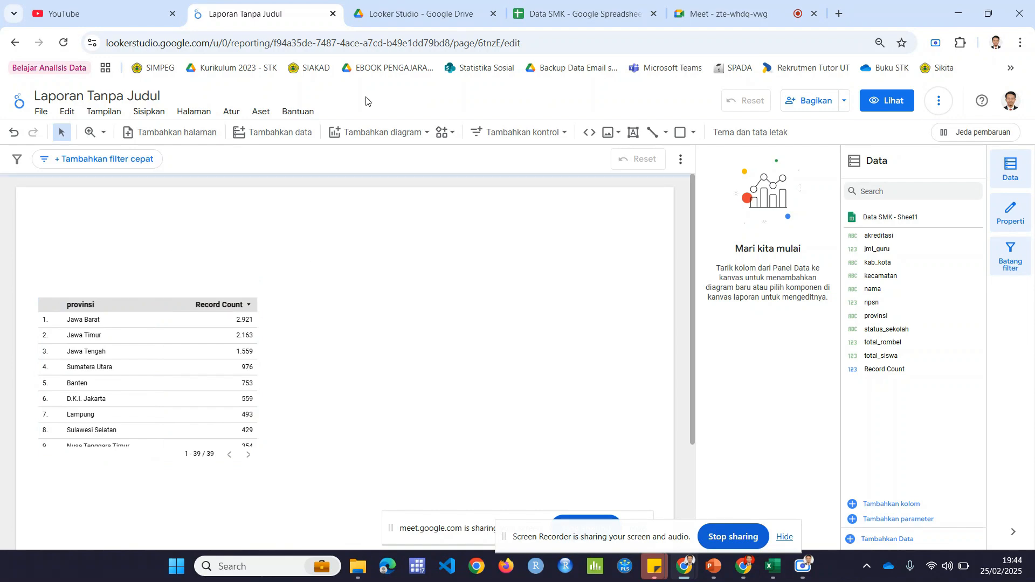
Step: Review the total_siswa column in the Data SMK spreadsheet, then return to the Looker Studio report
{"action": "left_click", "coordinate": [545, 5]}
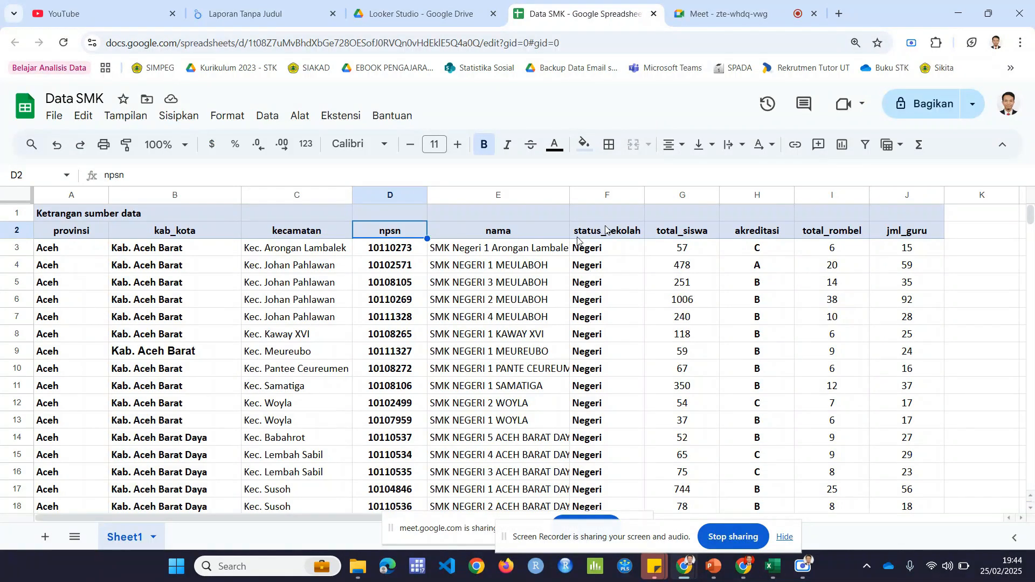
{"action": "left_click", "coordinate": [690, 235]}
{"action": "left_click", "coordinate": [689, 200]}
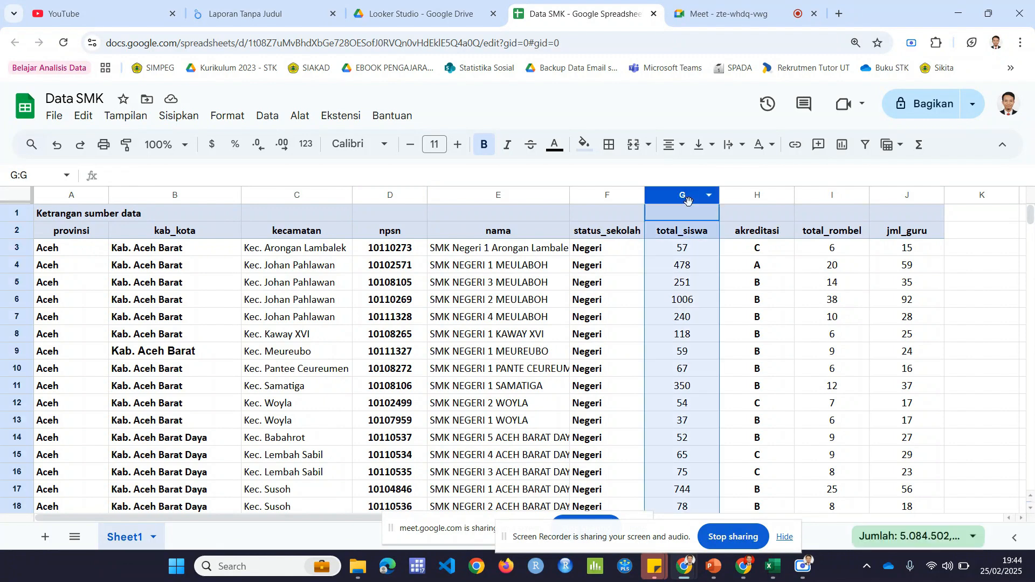
{"action": "left_click", "coordinate": [691, 237]}
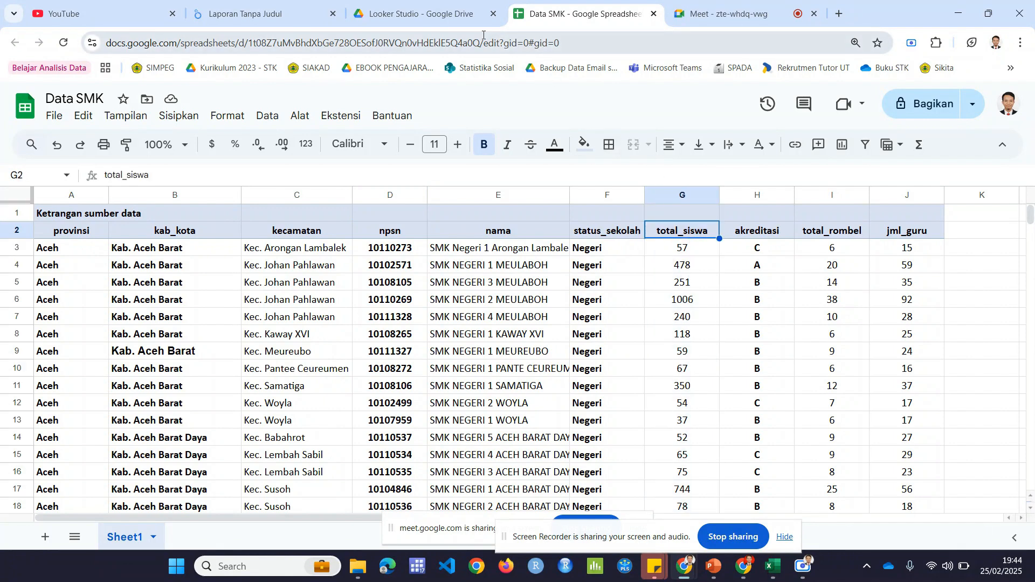
{"action": "left_click", "coordinate": [224, 6]}
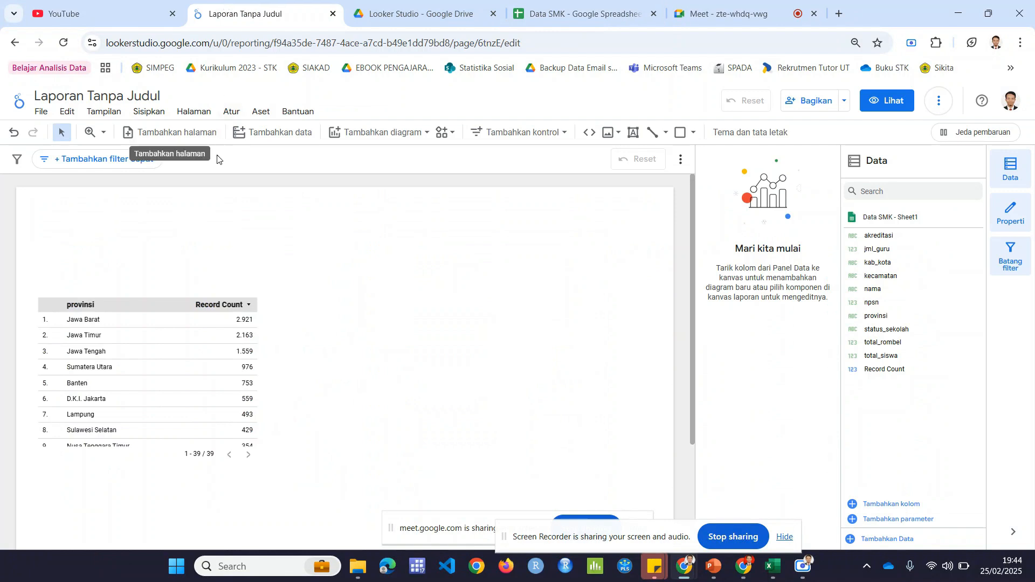
Step: Add a scorecard (Kartu skor) above and to the right of the provinsi table, and make it wider and slightly shorter
{"action": "left_click", "coordinate": [416, 138]}
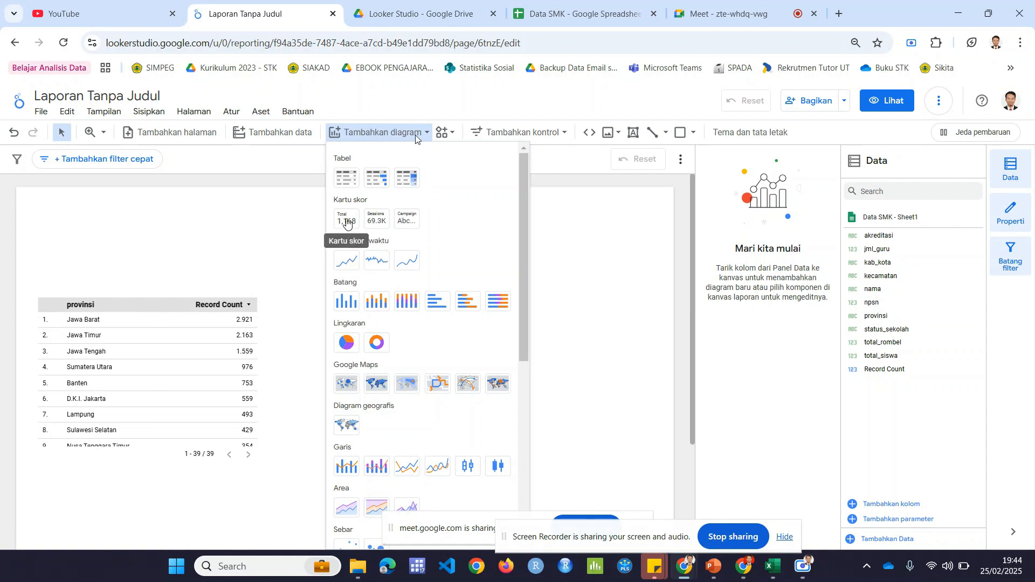
{"action": "left_click", "coordinate": [346, 223]}
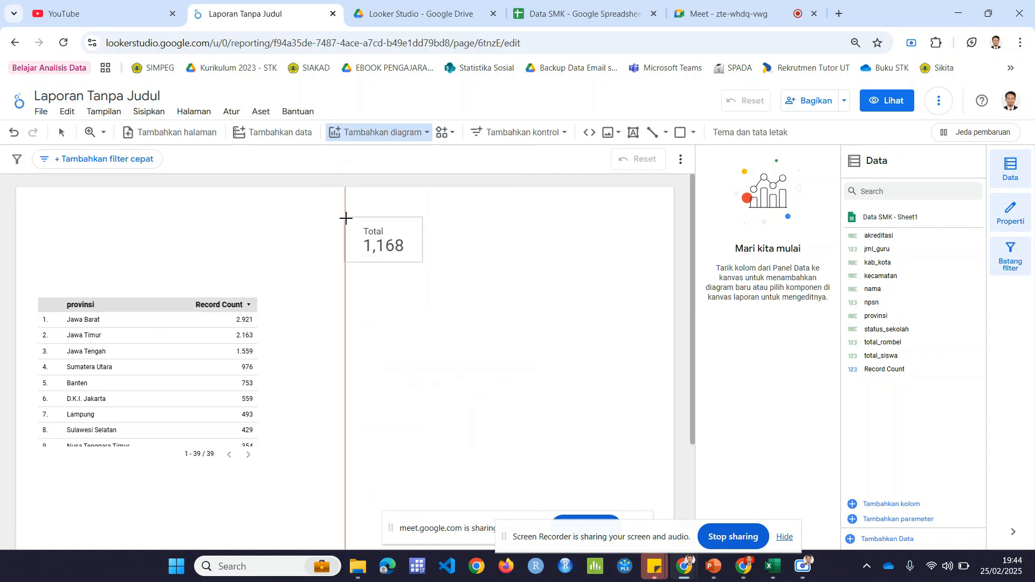
{"action": "left_click", "coordinate": [347, 233]}
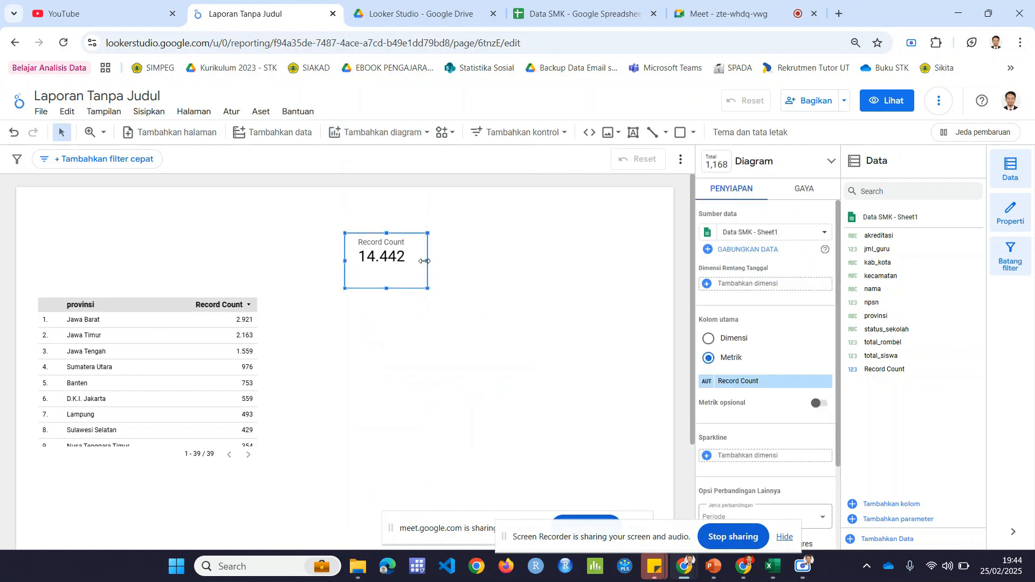
{"action": "left_click_drag", "start_coordinate": [431, 261], "coordinate": [463, 260]}
{"action": "left_click_drag", "start_coordinate": [406, 290], "coordinate": [402, 278]}
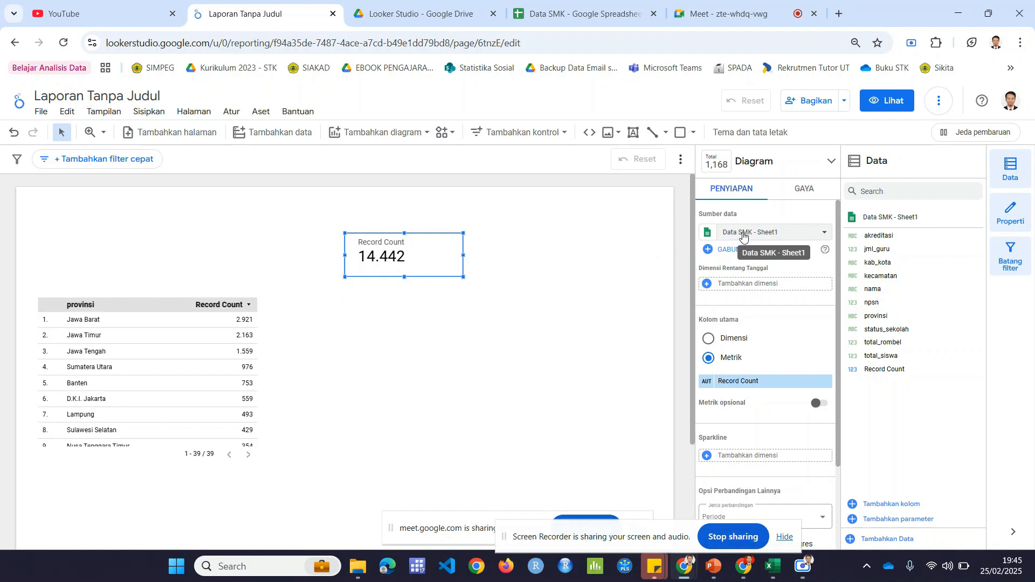
Step: Examine the scorecard's available data sources, date range dimensions and metric fields
{"action": "left_click", "coordinate": [743, 237]}
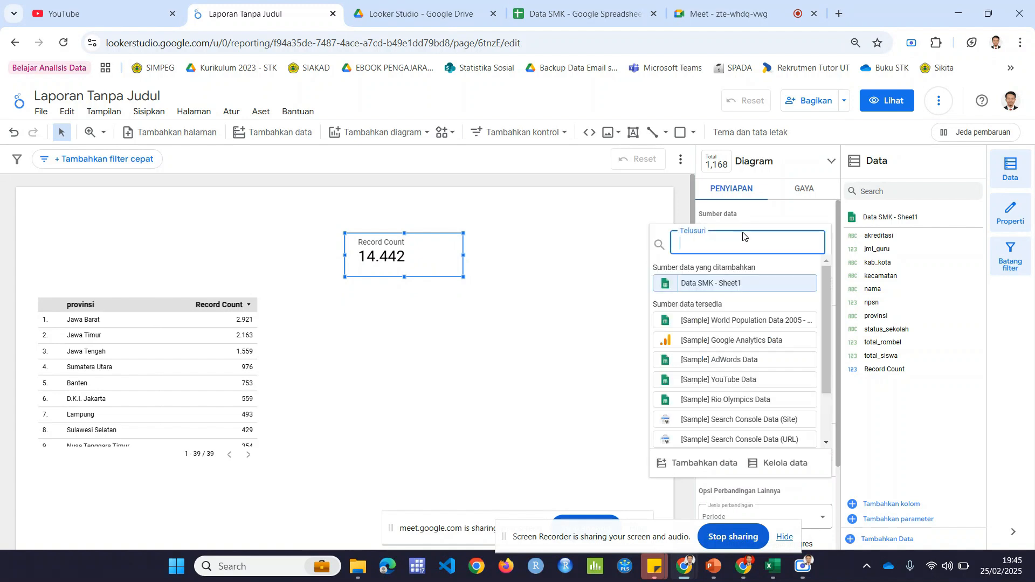
{"action": "left_click", "coordinate": [676, 215]}
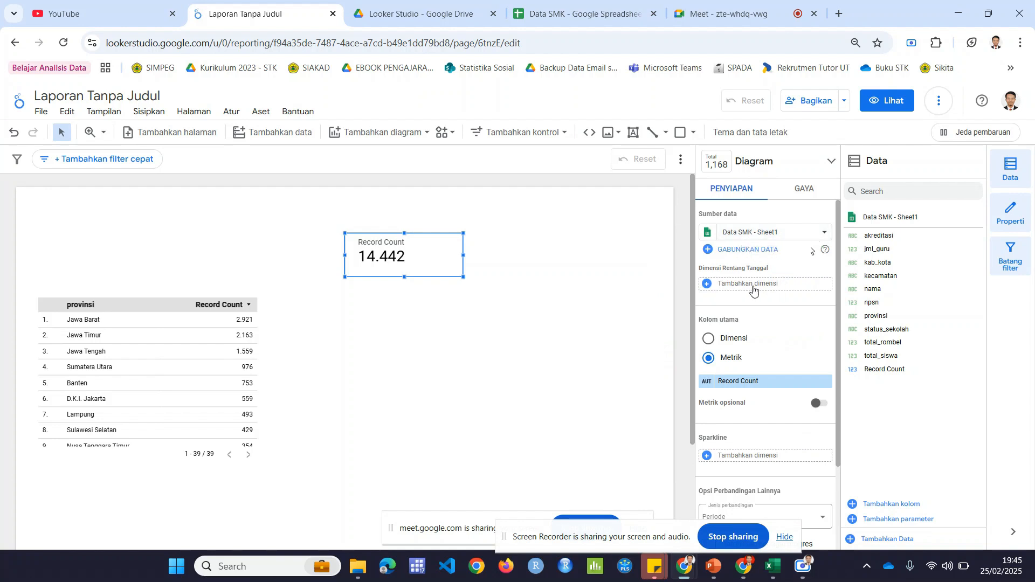
{"action": "scroll", "coordinate": [754, 289], "scroll_direction": "down", "scroll_amount": 2}
{"action": "scroll", "coordinate": [755, 288], "scroll_direction": "up", "scroll_amount": 2}
{"action": "left_click", "coordinate": [757, 284]}
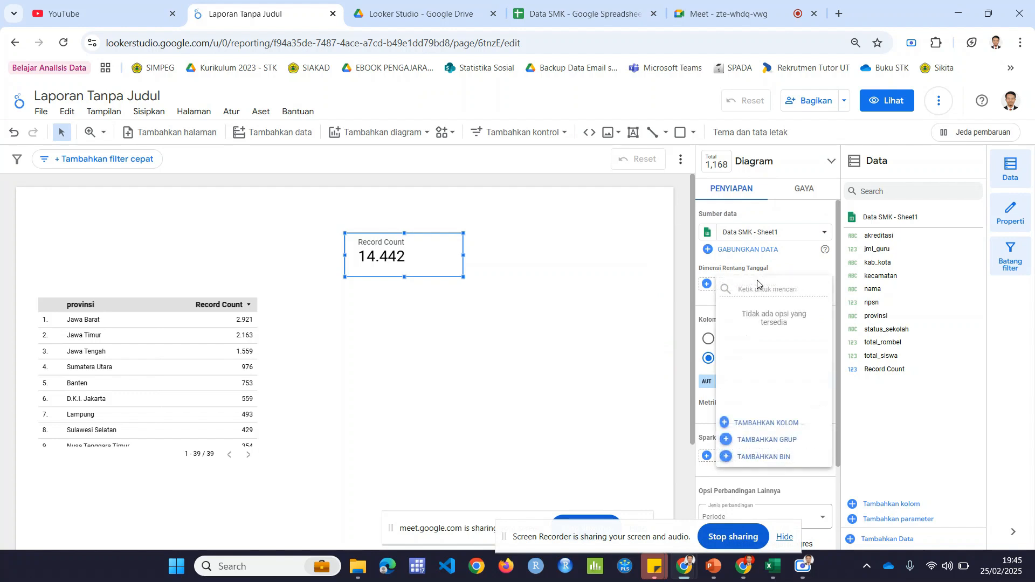
{"action": "left_click", "coordinate": [704, 308]}
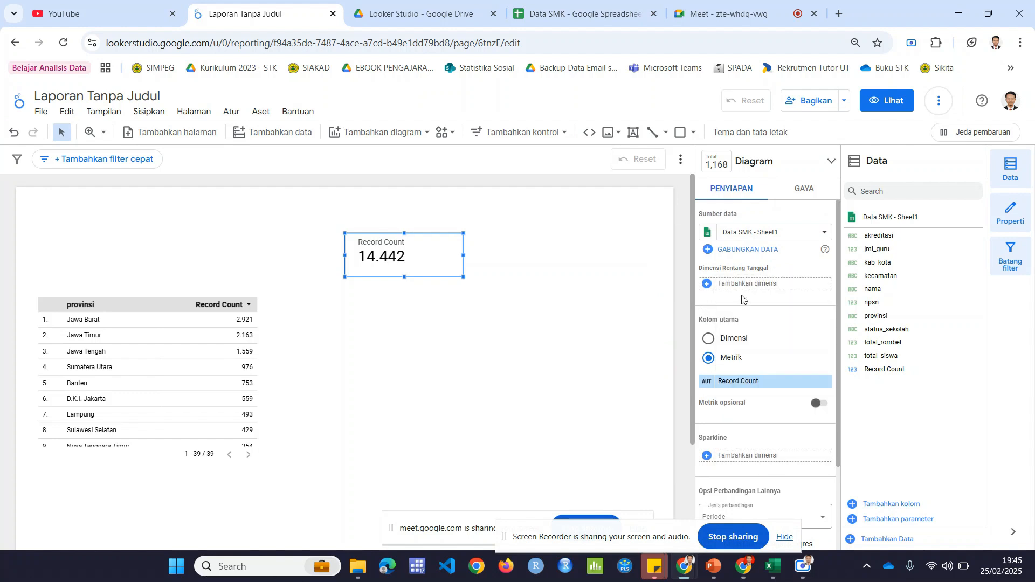
{"action": "left_click", "coordinate": [751, 382]}
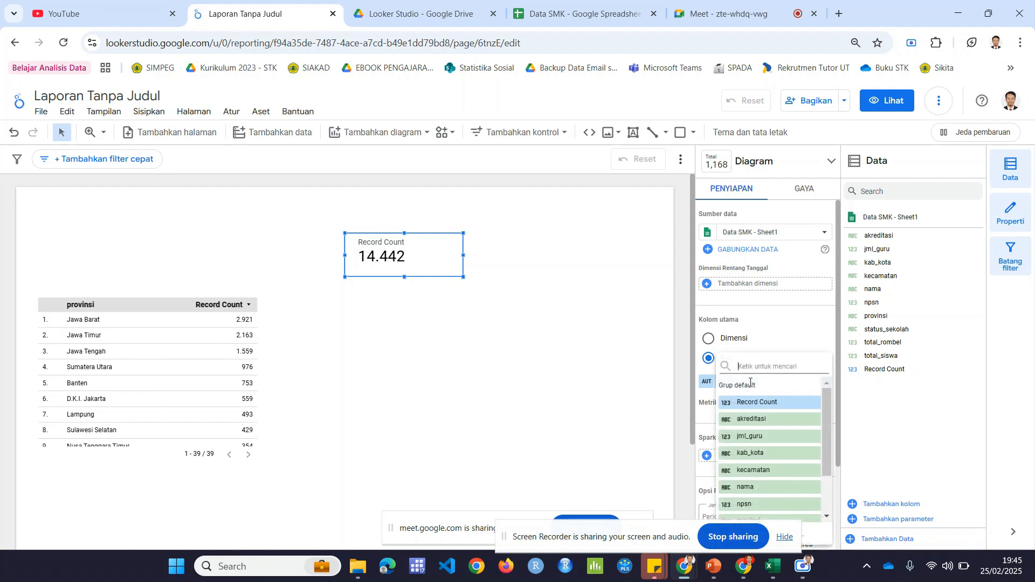
{"action": "left_click", "coordinate": [770, 338]}
Step: Set the scorecard's metric to total_siswa and narrow the card slightly
{"action": "scroll", "coordinate": [765, 323], "scroll_direction": "down", "scroll_amount": 2}
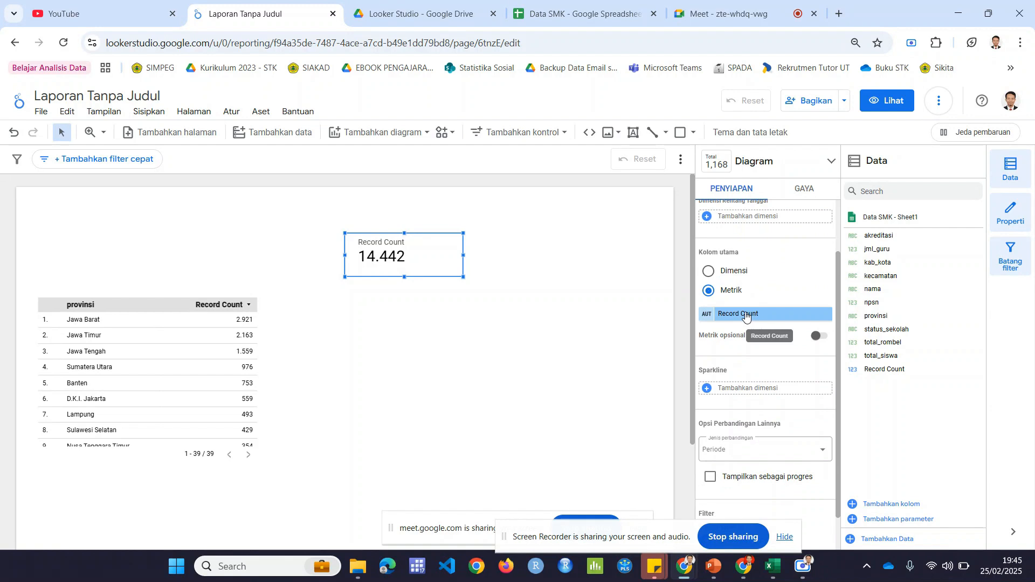
{"action": "left_click", "coordinate": [746, 316]}
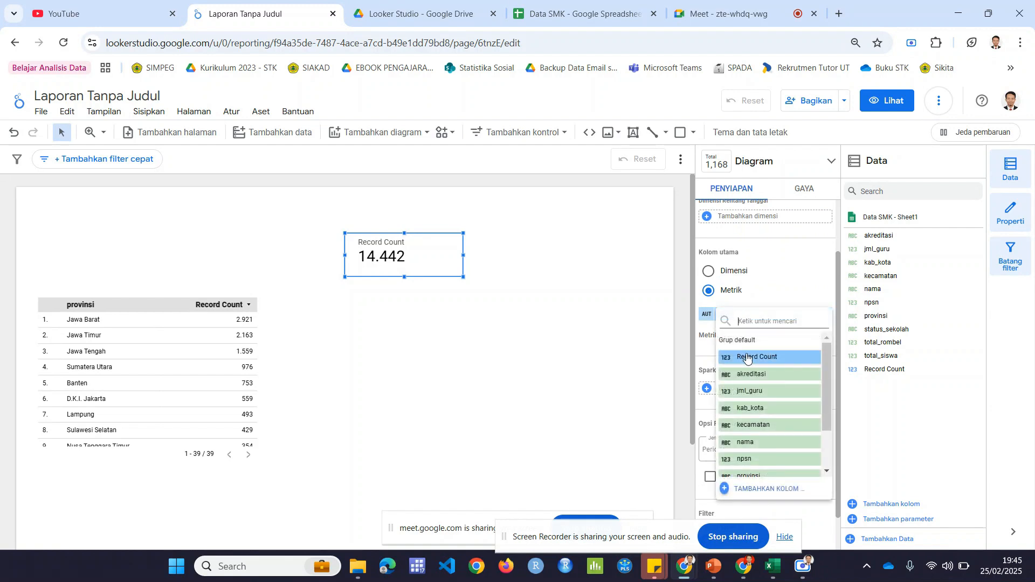
{"action": "scroll", "coordinate": [757, 416], "scroll_direction": "down", "scroll_amount": 2}
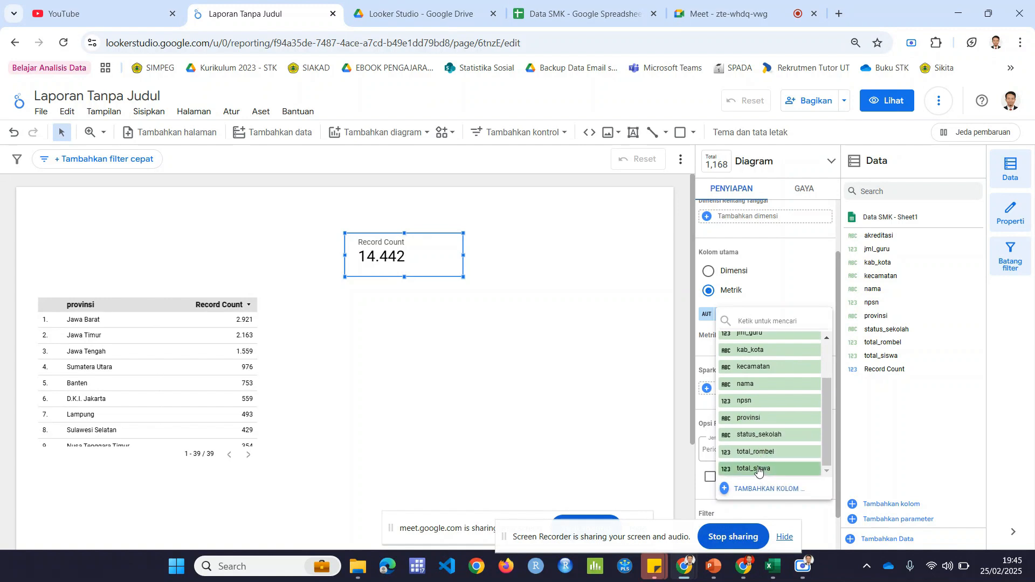
{"action": "left_click", "coordinate": [758, 470]}
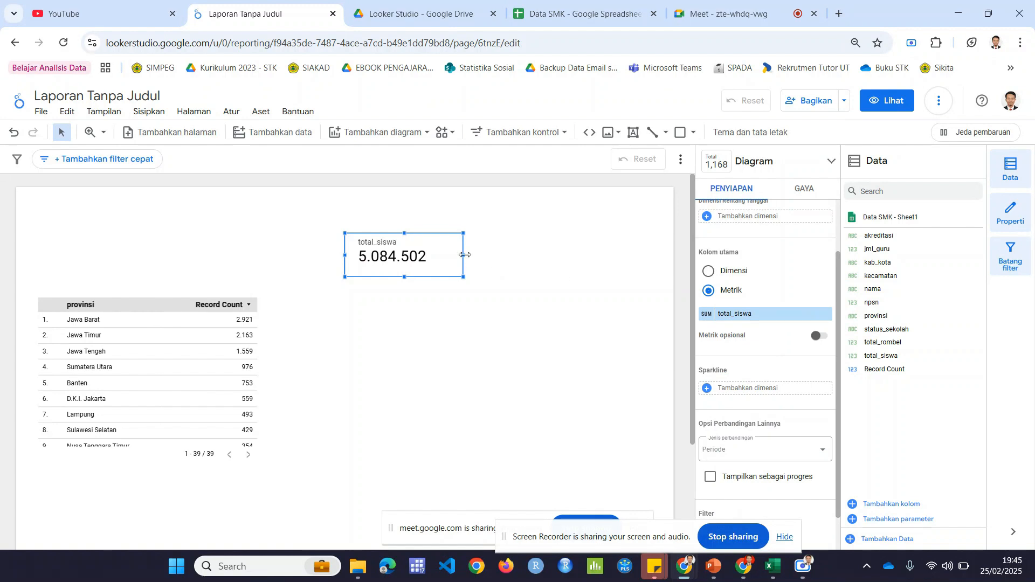
{"action": "left_click_drag", "start_coordinate": [463, 255], "coordinate": [456, 252]}
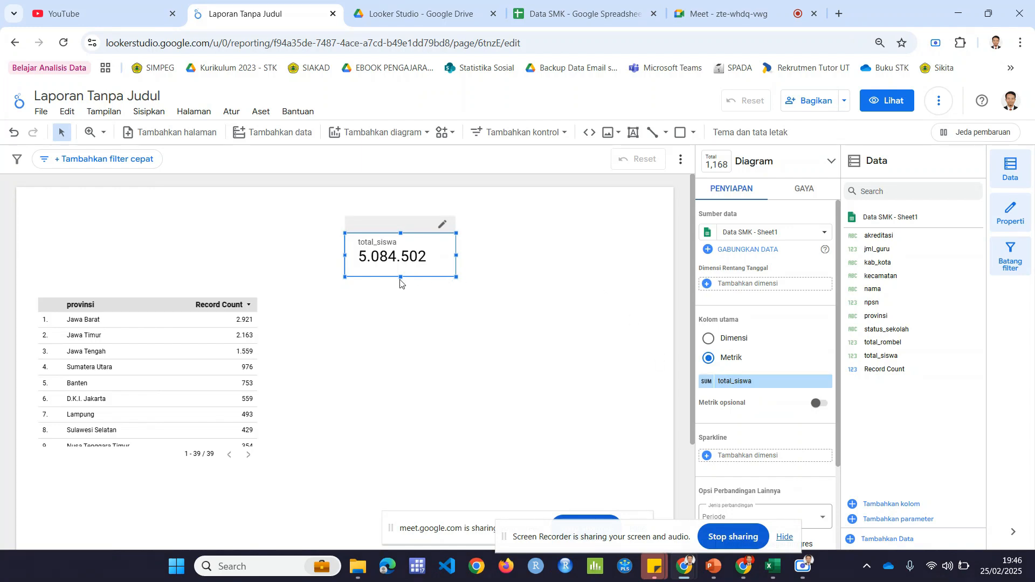
Step: Move the total_siswa scorecard down the page, closer to the level of the provinsi table's header, and shorten it slightly
{"action": "left_click_drag", "start_coordinate": [400, 276], "coordinate": [413, 293]}
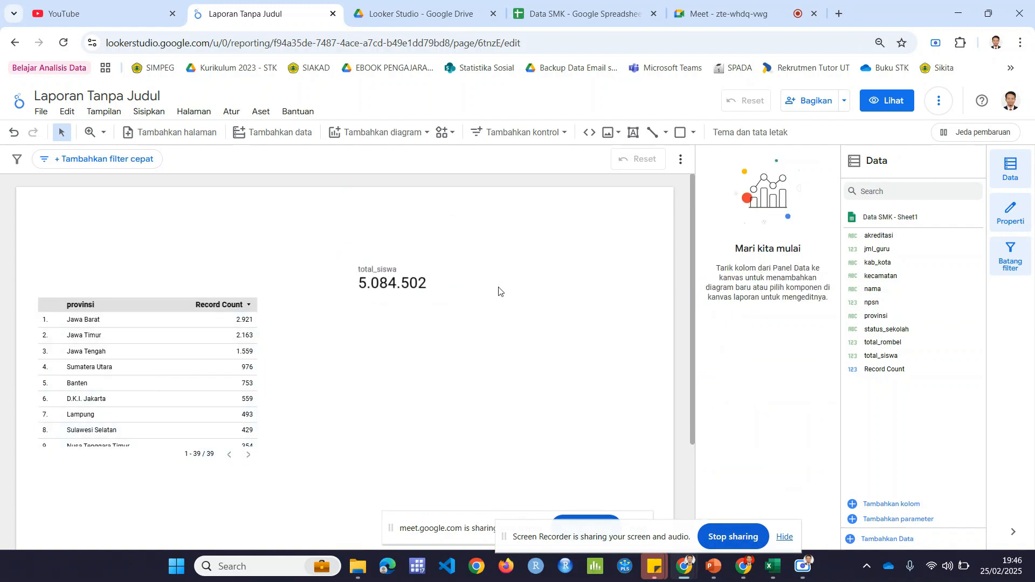
{"action": "left_click", "coordinate": [456, 297]}
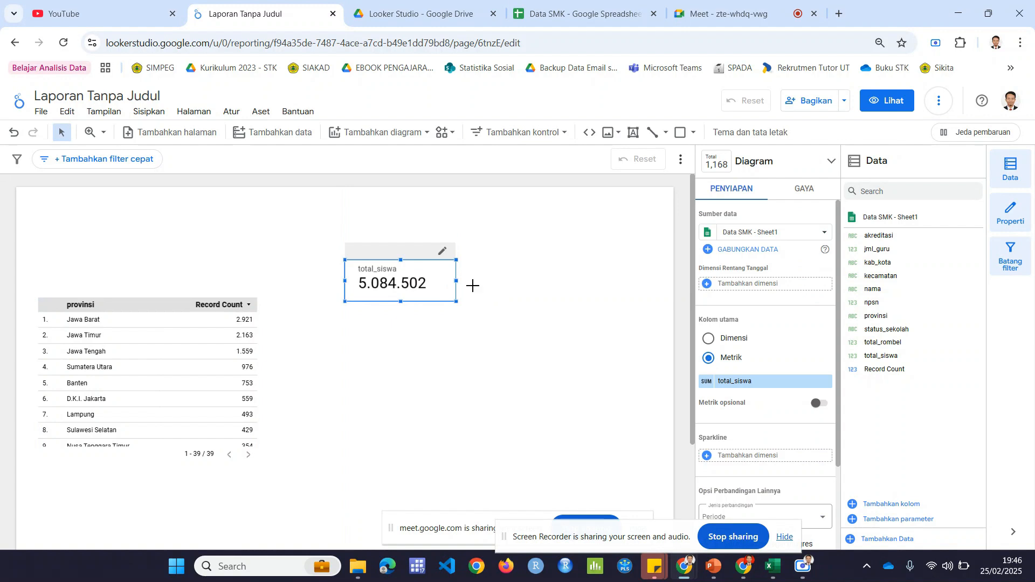
{"action": "left_click", "coordinate": [473, 291]}
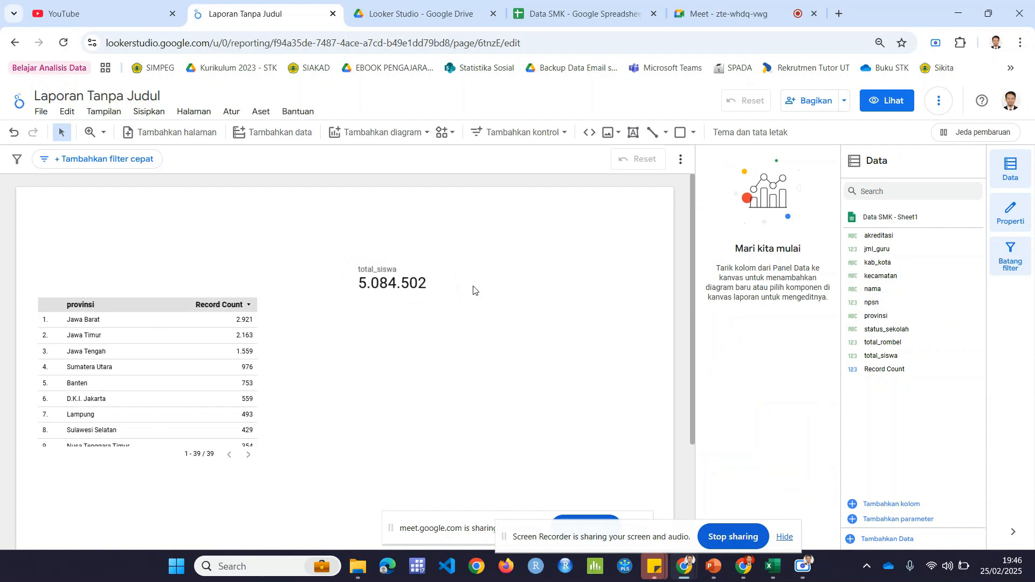
{"action": "left_click", "coordinate": [452, 284]}
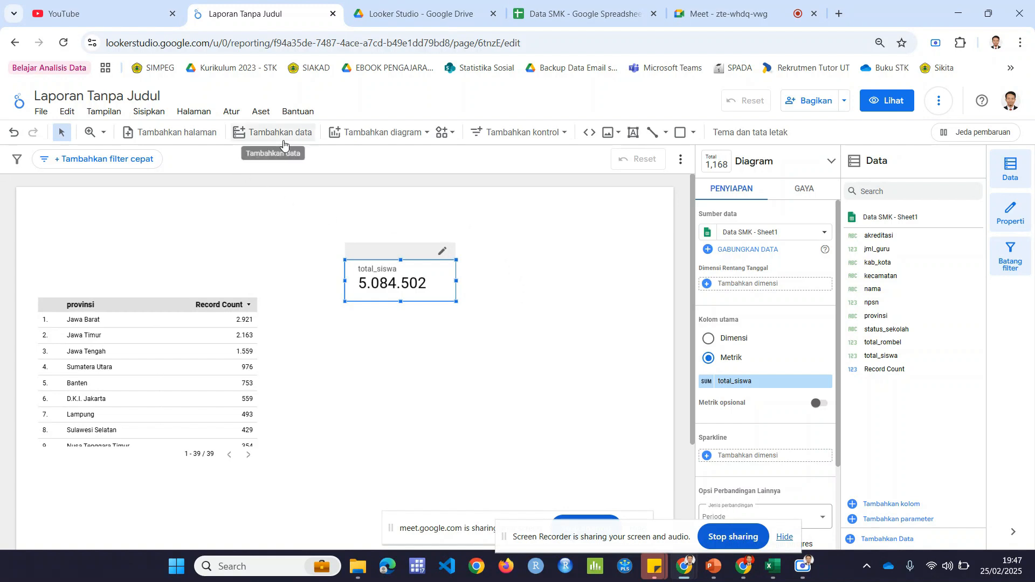
Step: Add a second scorecard (Kartu skor) to the right of the total_siswa card, making it wider and shorter
{"action": "left_click", "coordinate": [415, 136]}
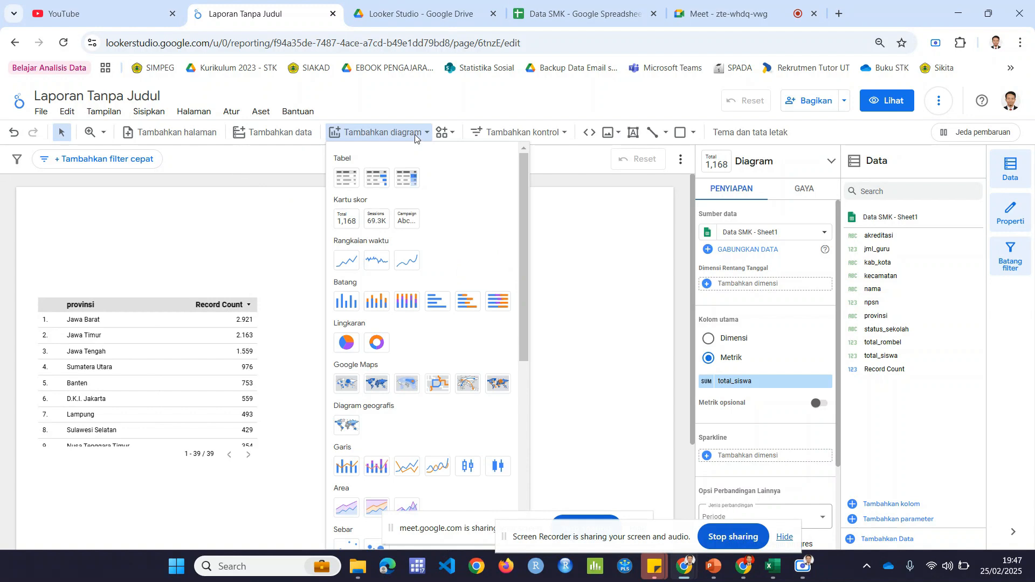
{"action": "left_click", "coordinate": [346, 222]}
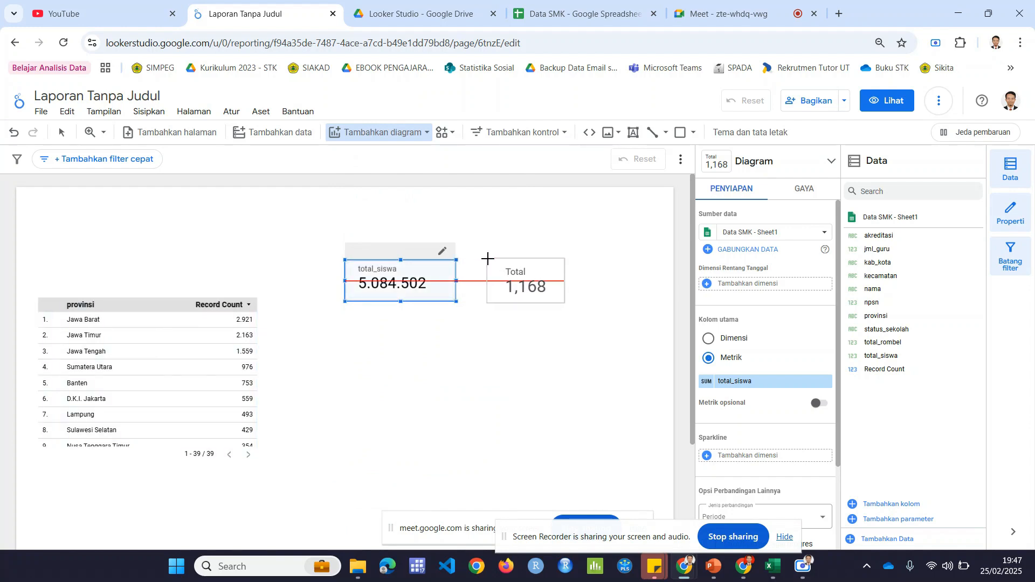
{"action": "left_click", "coordinate": [488, 260]}
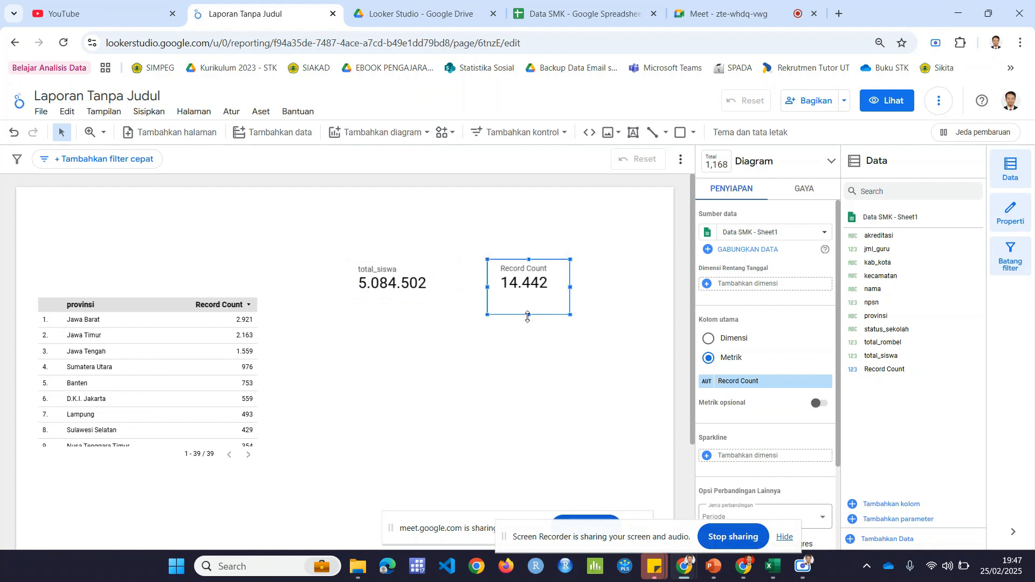
{"action": "left_click_drag", "start_coordinate": [529, 314], "coordinate": [587, 280]}
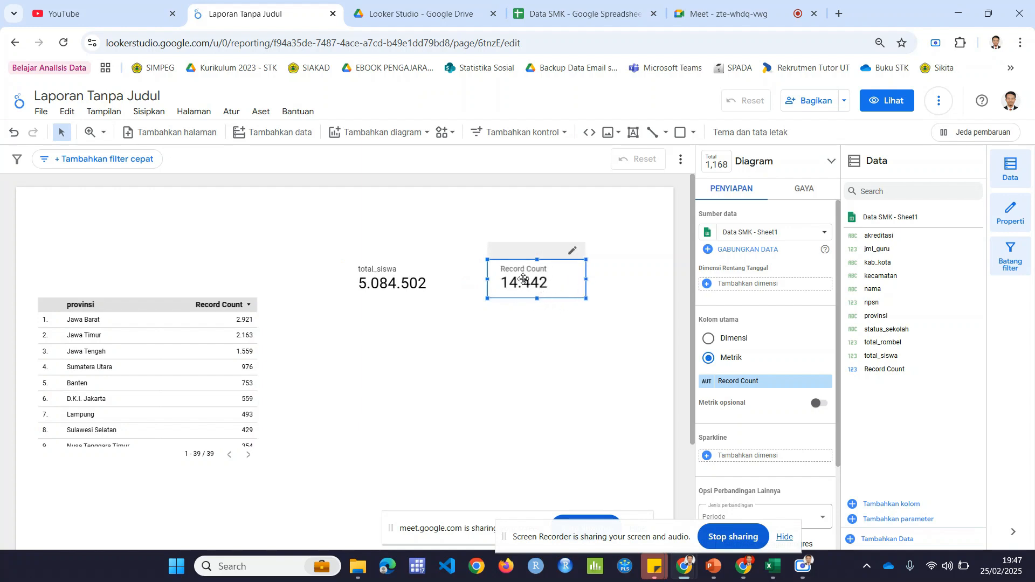
Step: Set the new scorecard's metric to npsn with the Jumlah Berbeda (count distinct) aggregation
{"action": "left_click", "coordinate": [741, 387]}
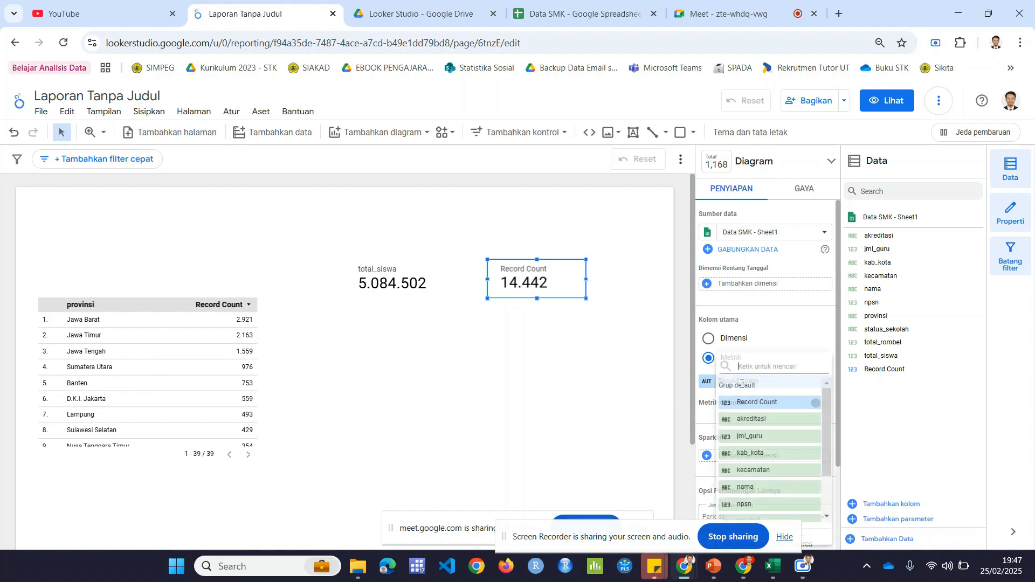
{"action": "scroll", "coordinate": [831, 403], "scroll_direction": "down", "scroll_amount": 1}
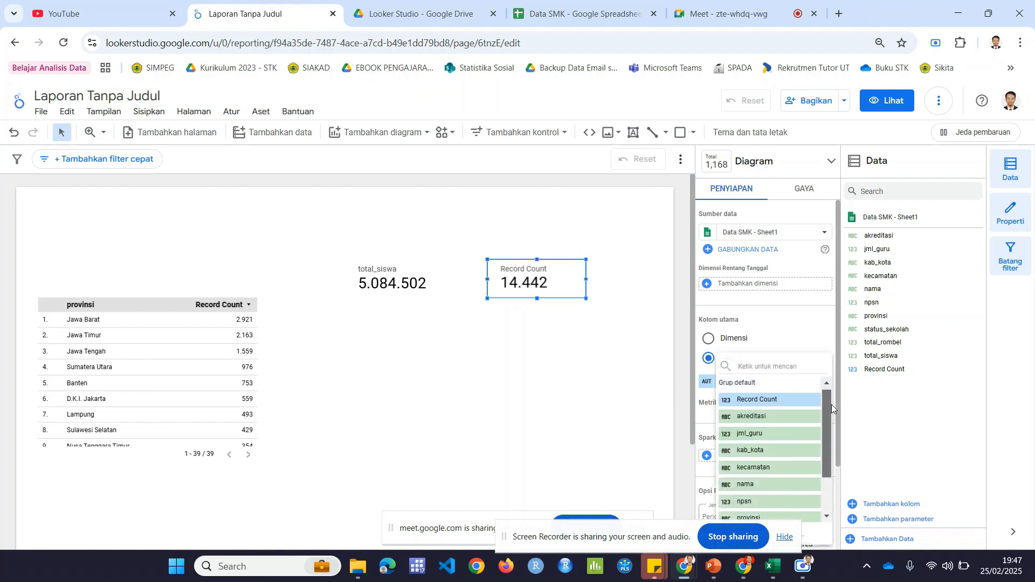
{"action": "left_click_drag", "start_coordinate": [833, 414], "coordinate": [836, 439]}
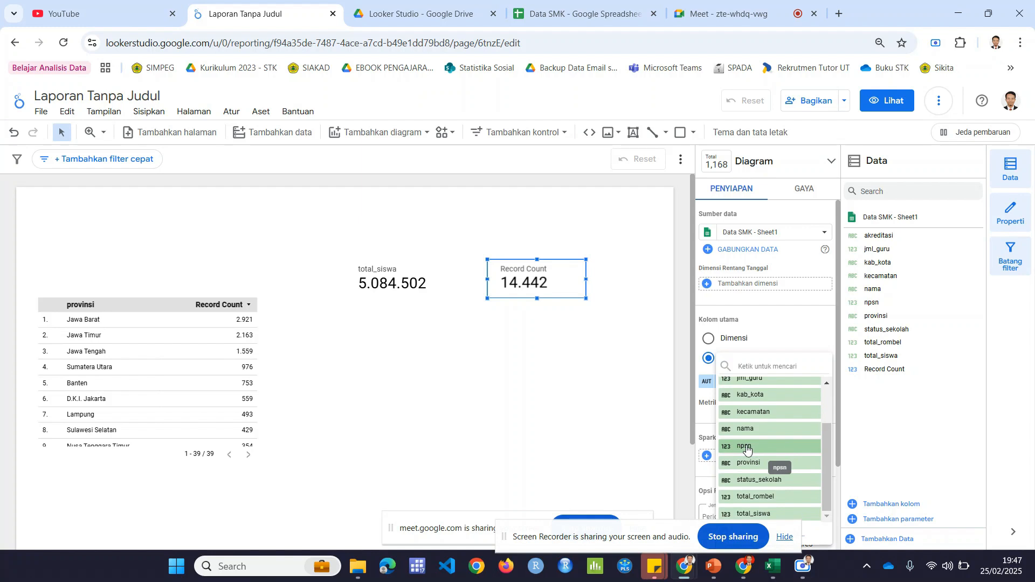
{"action": "left_click", "coordinate": [746, 447]}
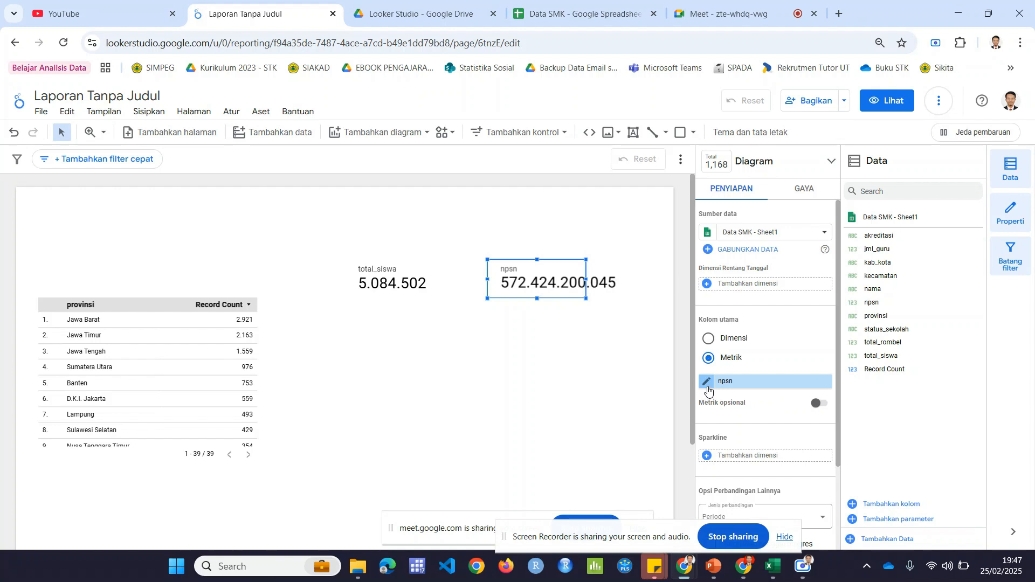
{"action": "left_click", "coordinate": [707, 389]}
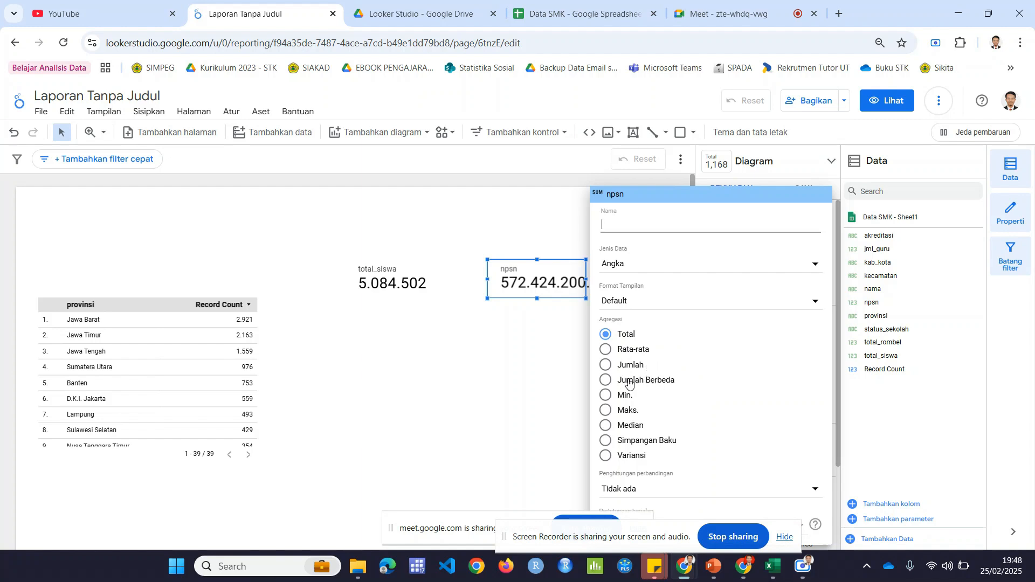
{"action": "left_click", "coordinate": [629, 381]}
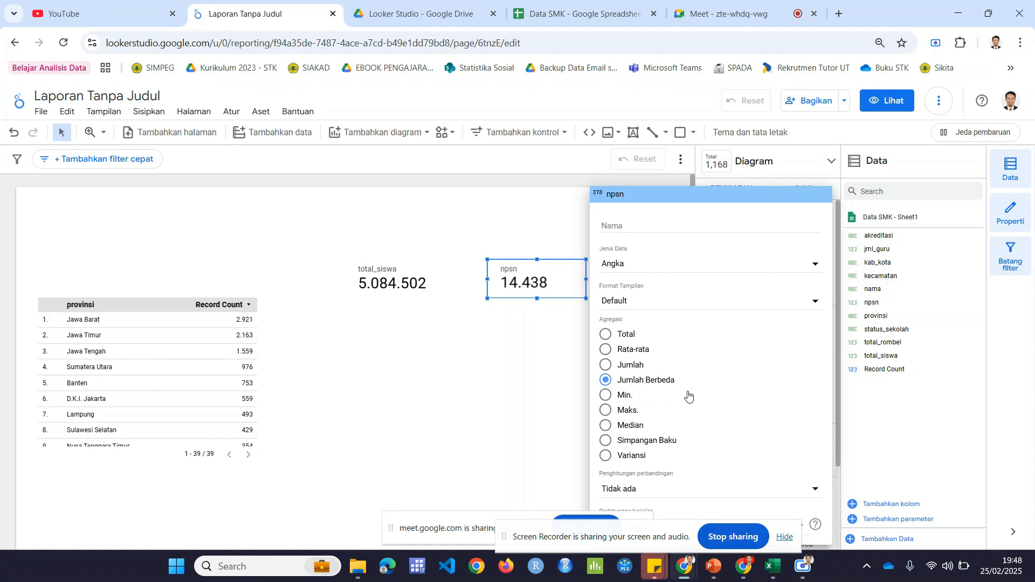
{"action": "left_click", "coordinate": [535, 354]}
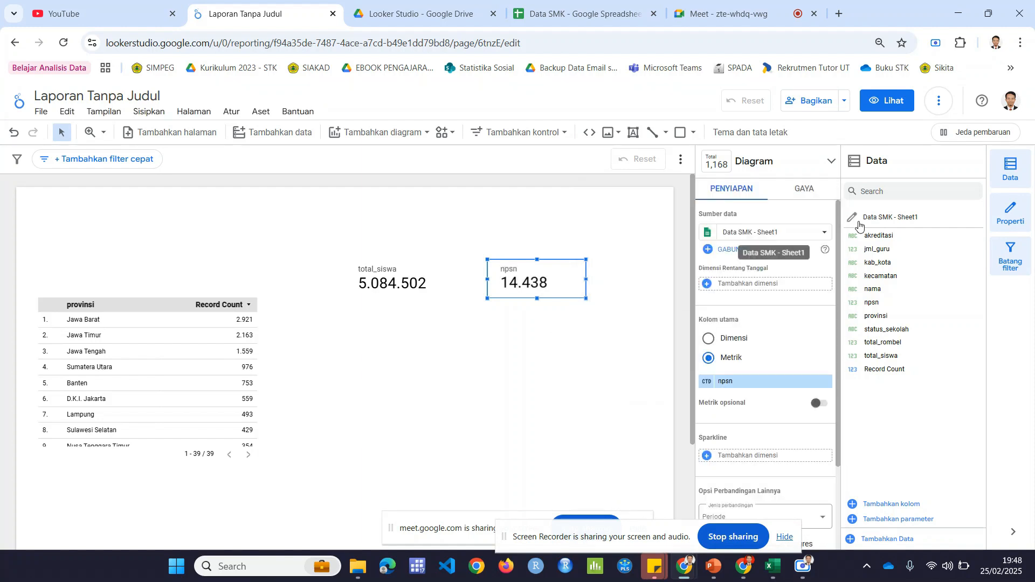
Step: Translate the report page into English with the browser's Google Translate, and dismiss the translation popup
{"action": "left_click", "coordinate": [1020, 45]}
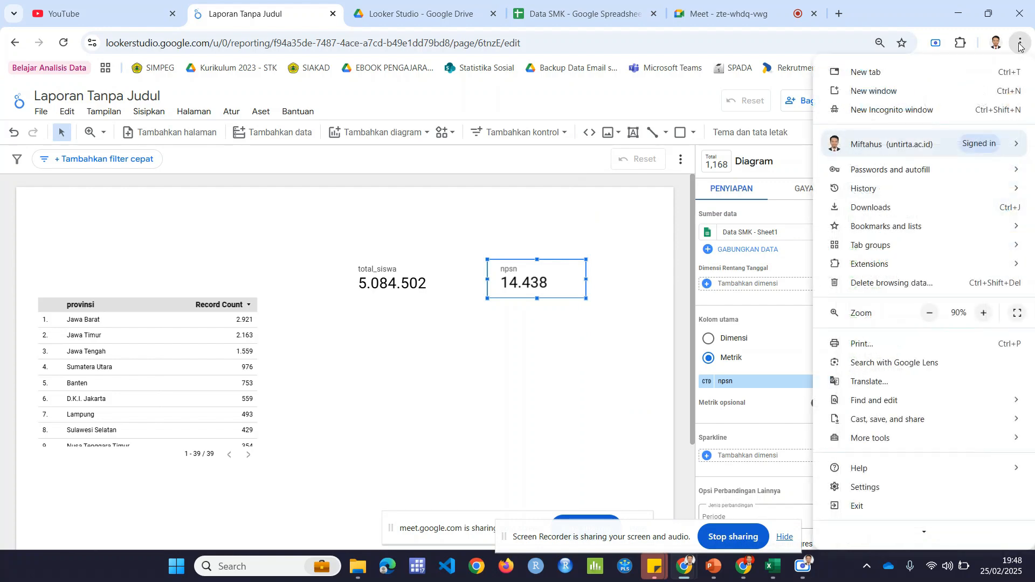
{"action": "left_click", "coordinate": [867, 380]}
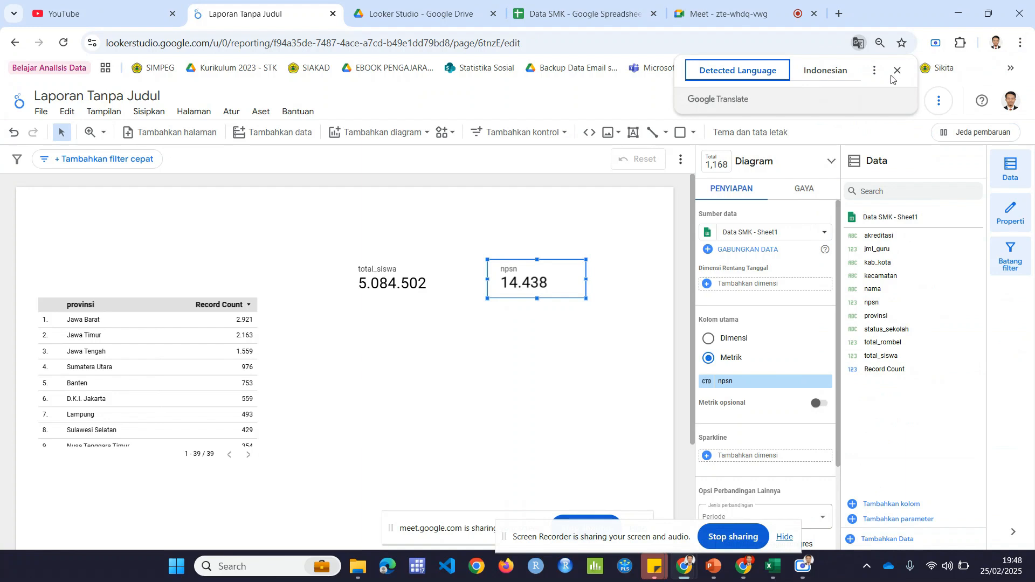
{"action": "left_click", "coordinate": [875, 71]}
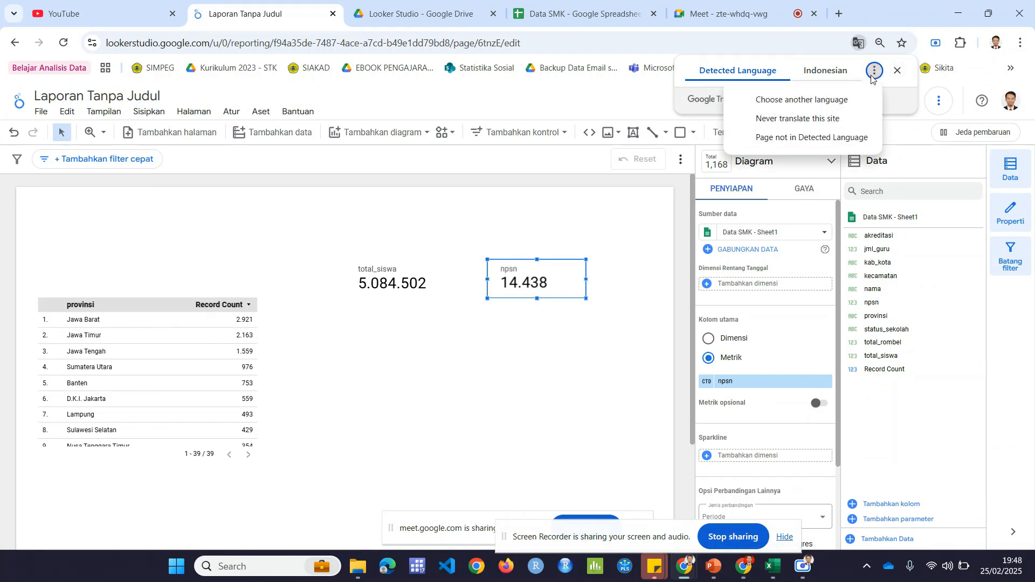
{"action": "left_click", "coordinate": [822, 101]}
{"action": "left_click", "coordinate": [783, 107]}
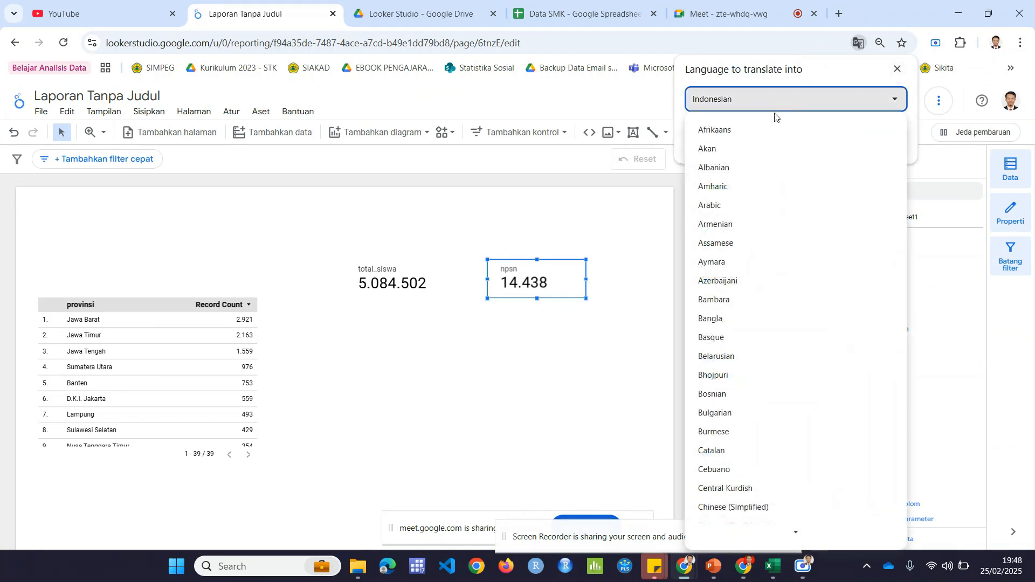
{"action": "scroll", "coordinate": [753, 330], "scroll_direction": "down", "scroll_amount": 5}
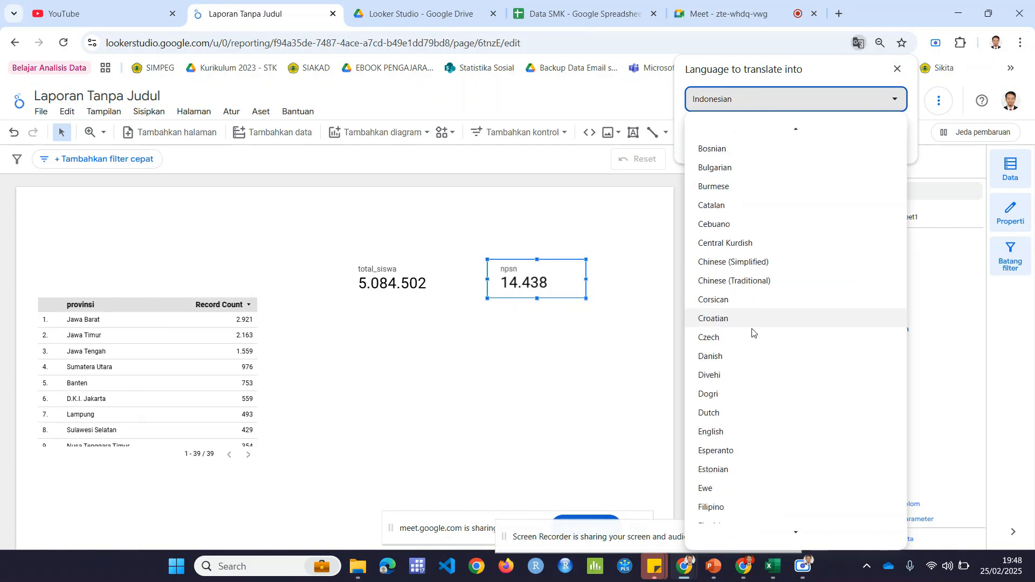
{"action": "scroll", "coordinate": [753, 332], "scroll_direction": "down", "scroll_amount": 3}
{"action": "scroll", "coordinate": [753, 332], "scroll_direction": "down", "scroll_amount": 4}
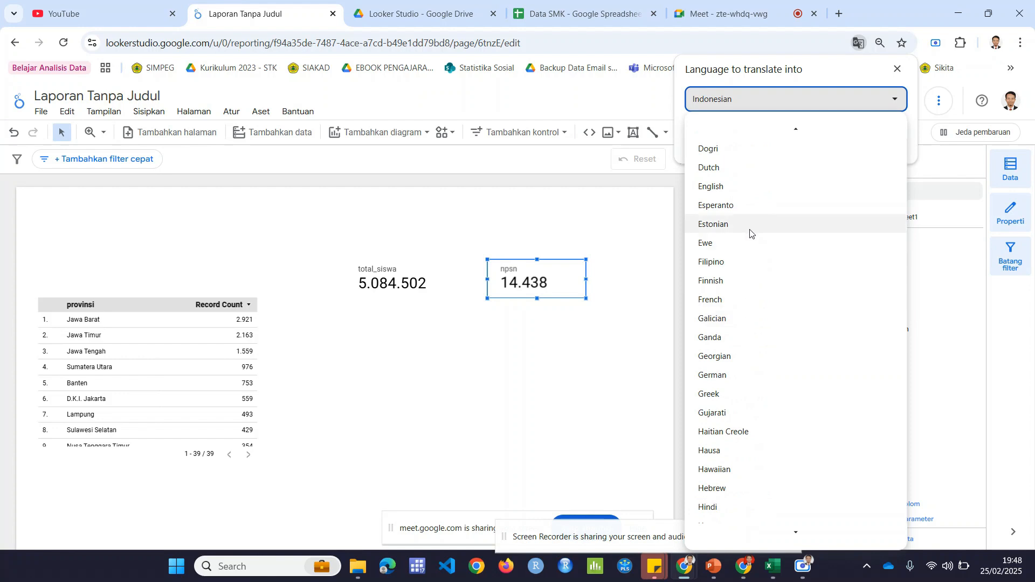
{"action": "left_click", "coordinate": [734, 188]}
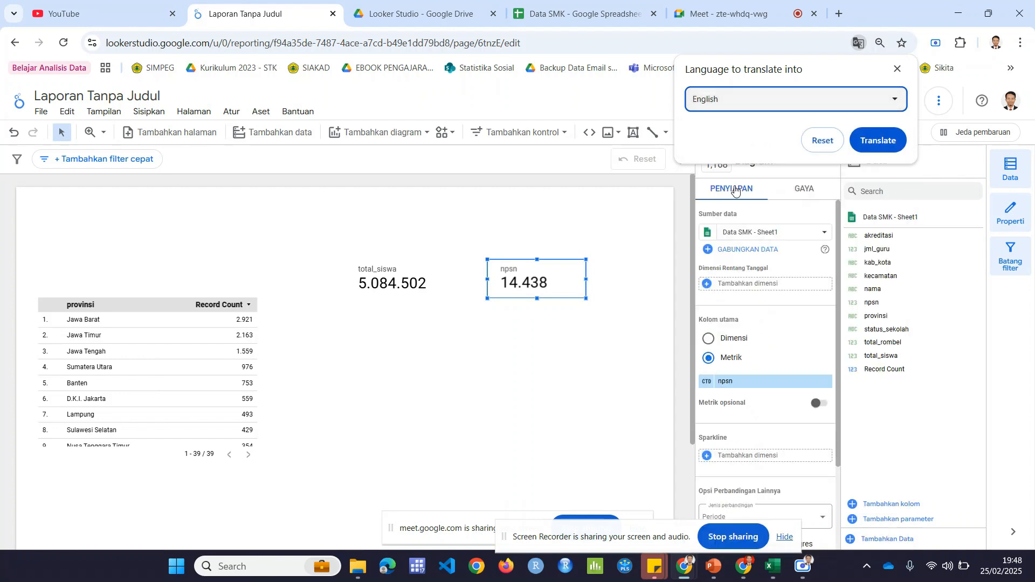
{"action": "left_click", "coordinate": [882, 140]}
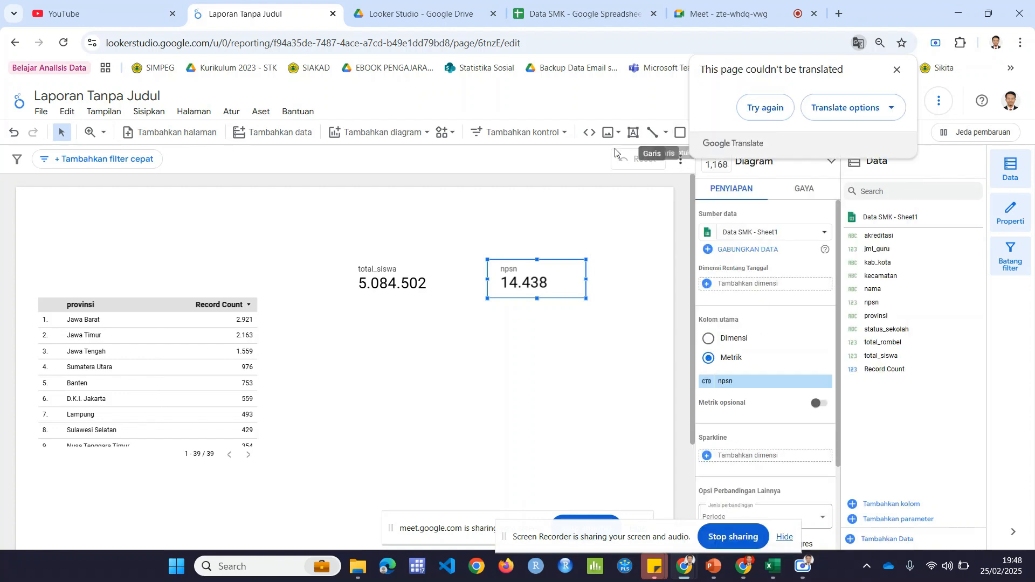
{"action": "left_click", "coordinate": [766, 106]}
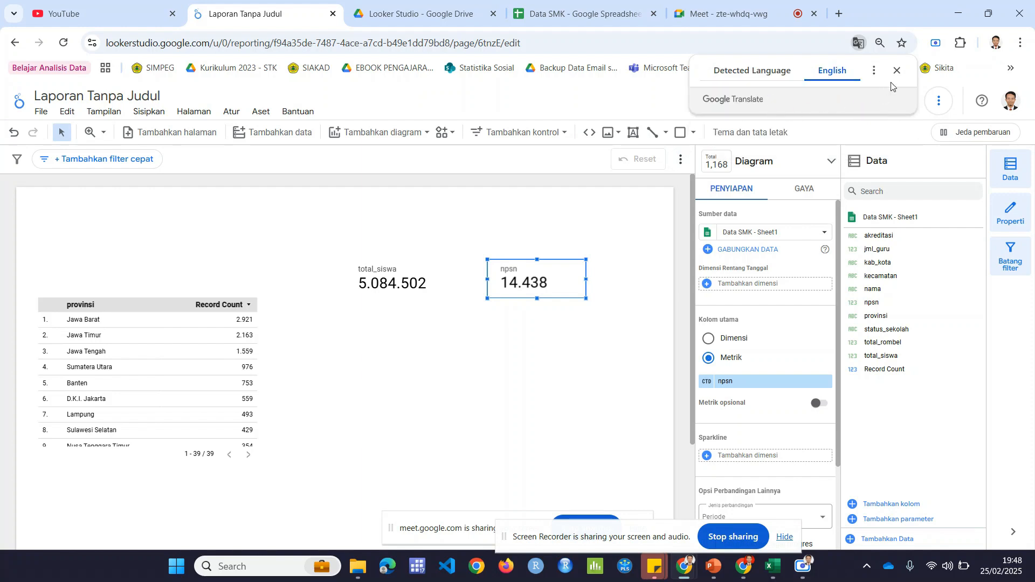
{"action": "left_click", "coordinate": [899, 71]}
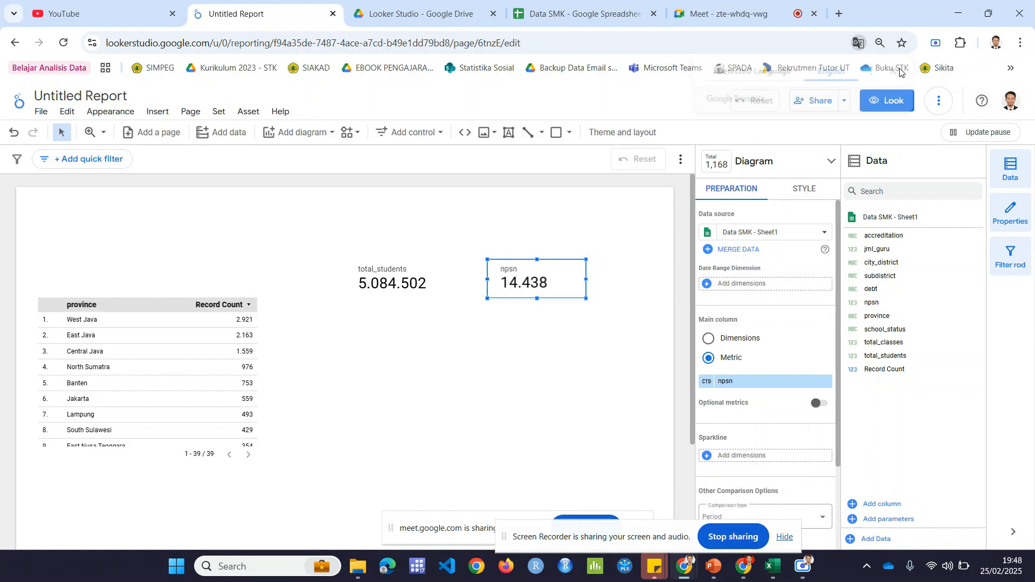
Step: Delete the npsn scorecard from the report
{"action": "left_click", "coordinate": [619, 218]}
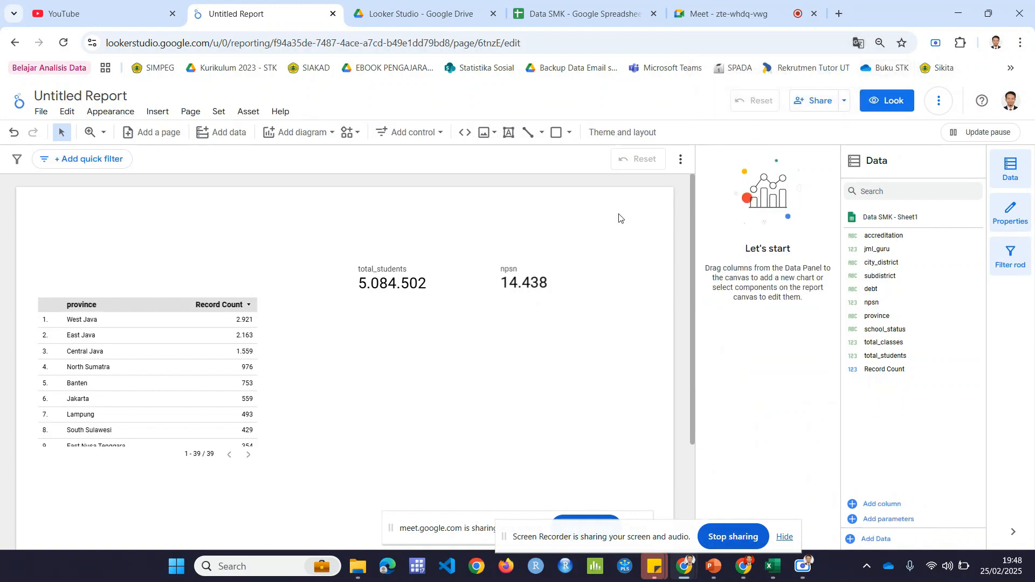
{"action": "left_click", "coordinate": [538, 273]}
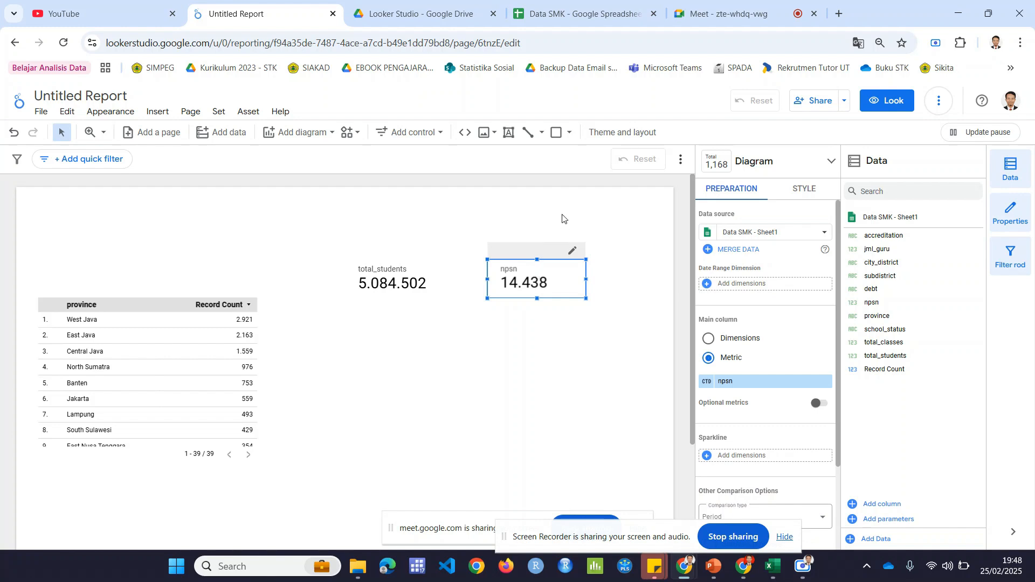
{"action": "key", "text": "Delete"}
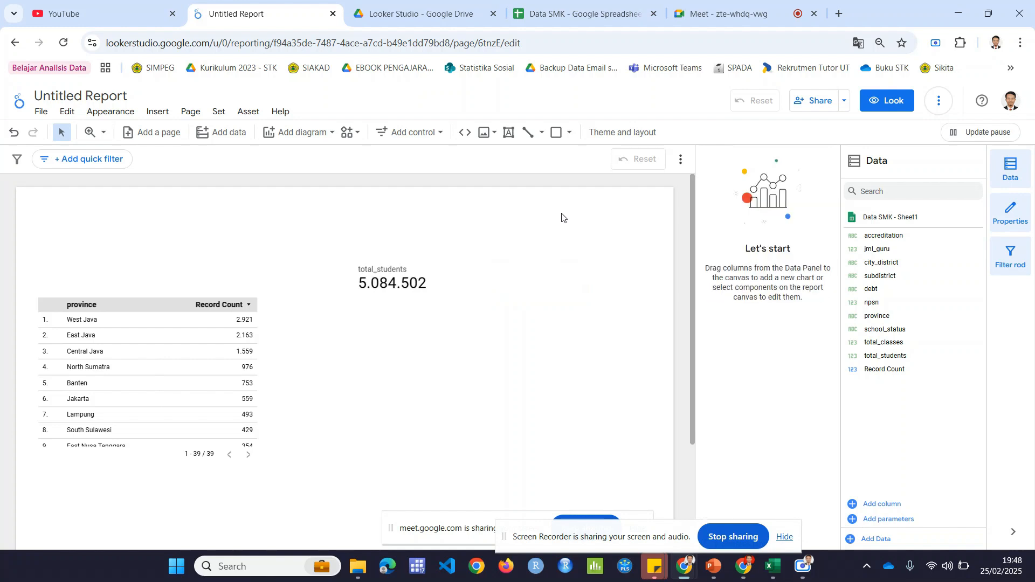
Step: Add a new scorecard to the right of the total_students card, aligned with it
{"action": "left_click", "coordinate": [316, 135]}
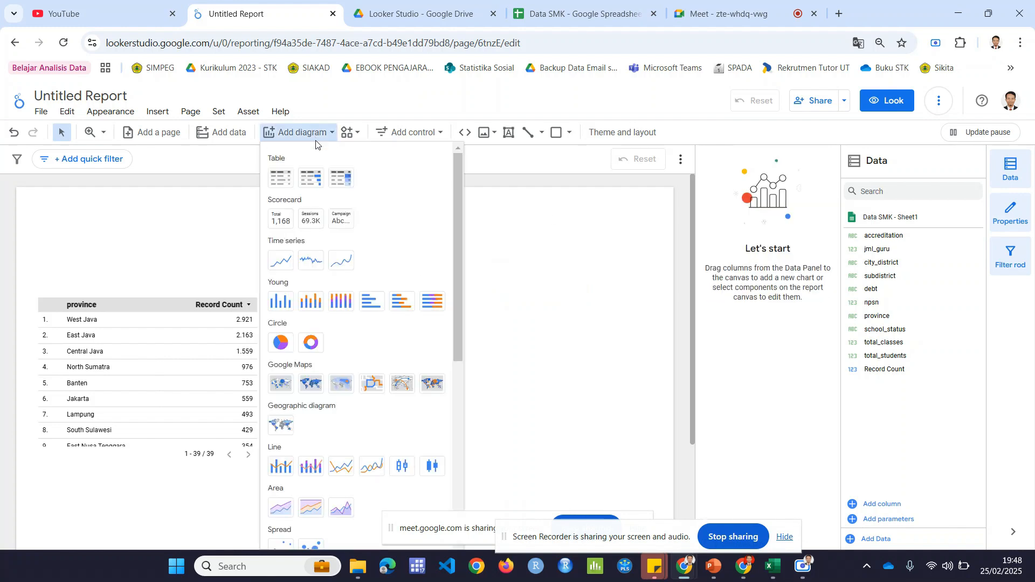
{"action": "left_click", "coordinate": [280, 218]}
{"action": "left_click", "coordinate": [478, 264]}
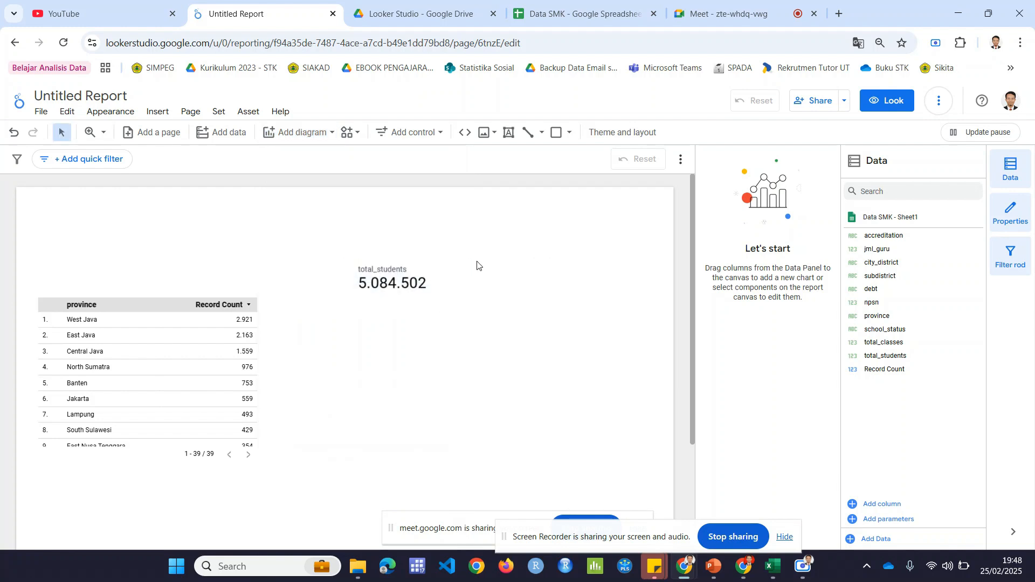
{"action": "left_click", "coordinate": [439, 268]}
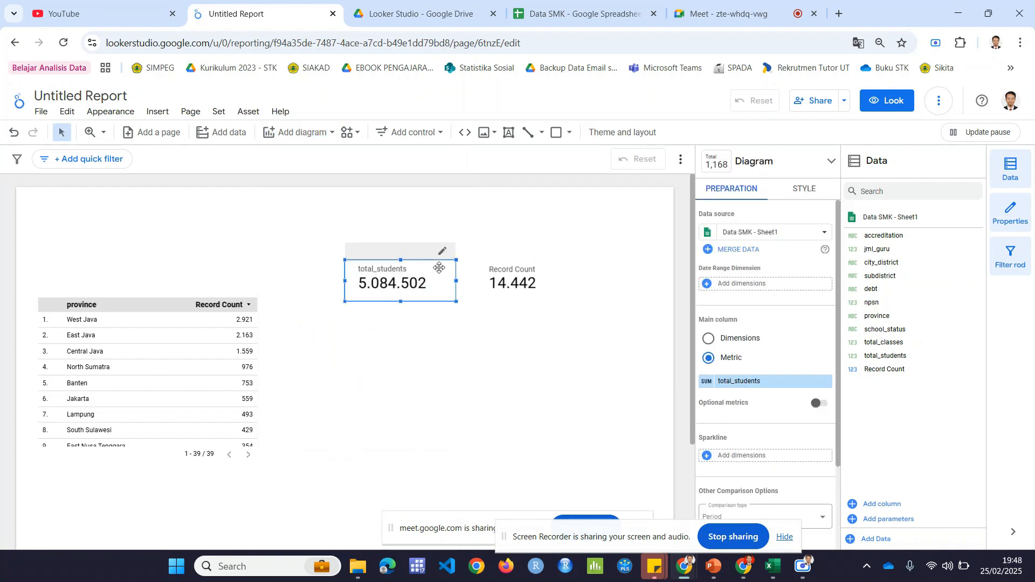
{"action": "scroll", "coordinate": [448, 324], "scroll_direction": "down", "scroll_amount": 2}
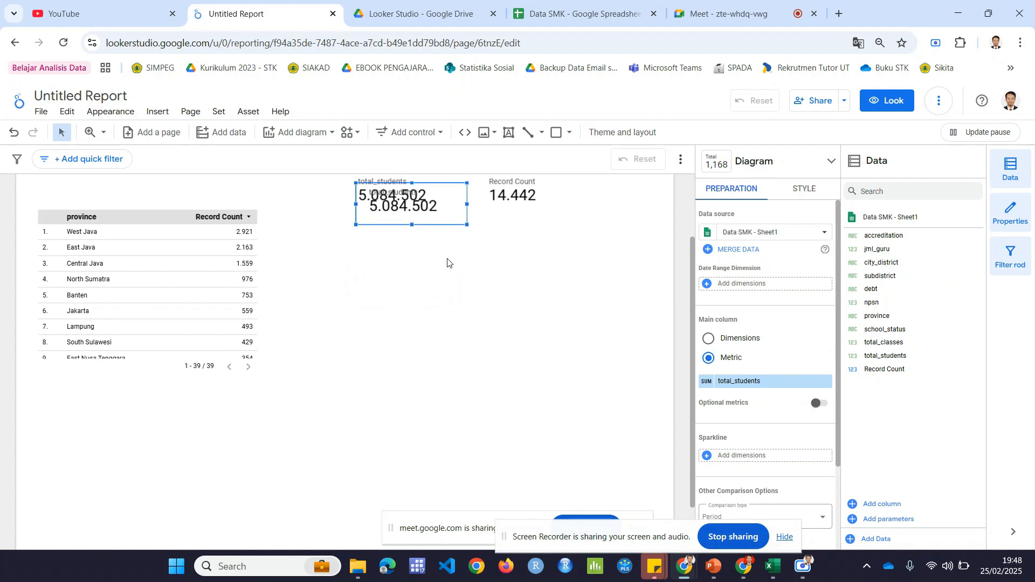
{"action": "scroll", "coordinate": [449, 263], "scroll_direction": "up", "scroll_amount": 2}
{"action": "left_click_drag", "start_coordinate": [456, 297], "coordinate": [572, 359]}
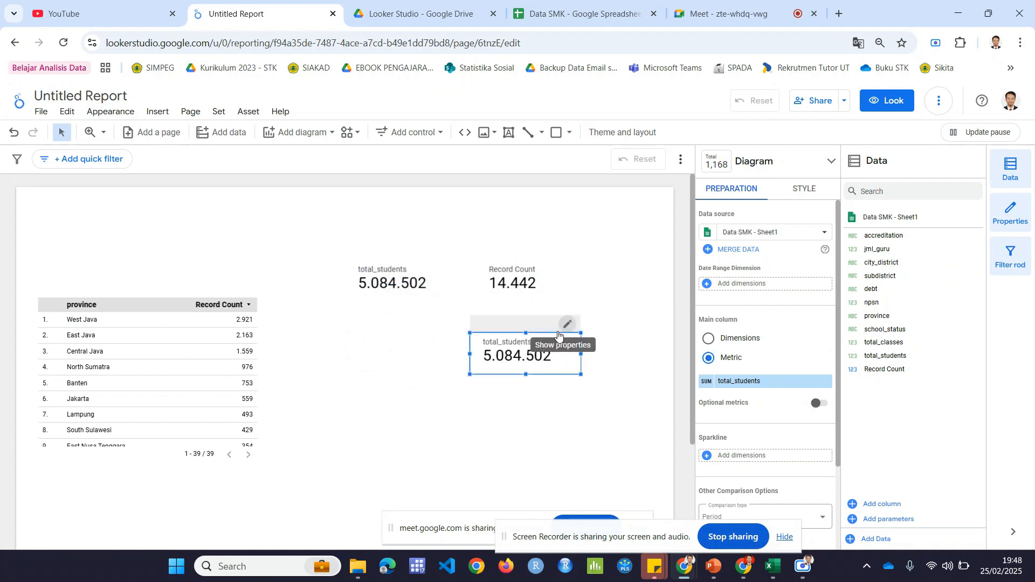
{"action": "key", "text": "Delete"}
Step: Shorten the Record Count scorecard to match the height of the total_students card
{"action": "left_click", "coordinate": [540, 307]}
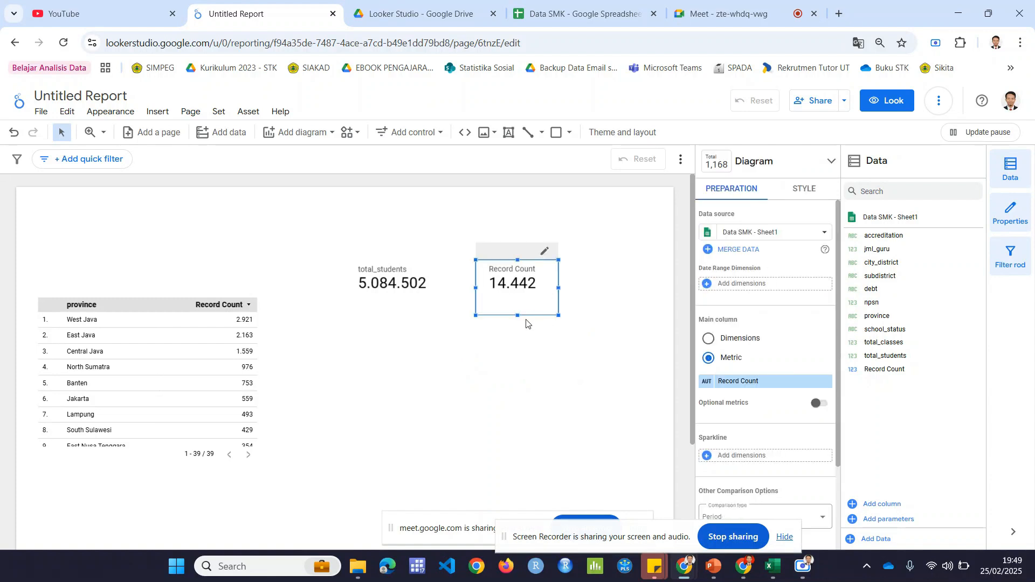
{"action": "left_click_drag", "start_coordinate": [517, 316], "coordinate": [518, 301]}
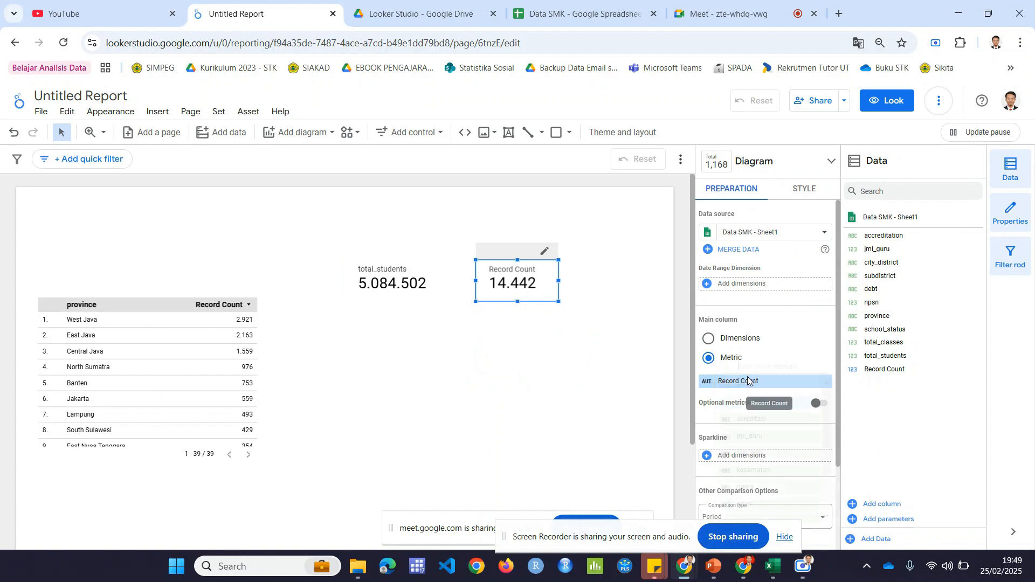
Step: Set the new scorecard's metric to npsn and aggregate it by Different Amount
{"action": "left_click", "coordinate": [748, 381]}
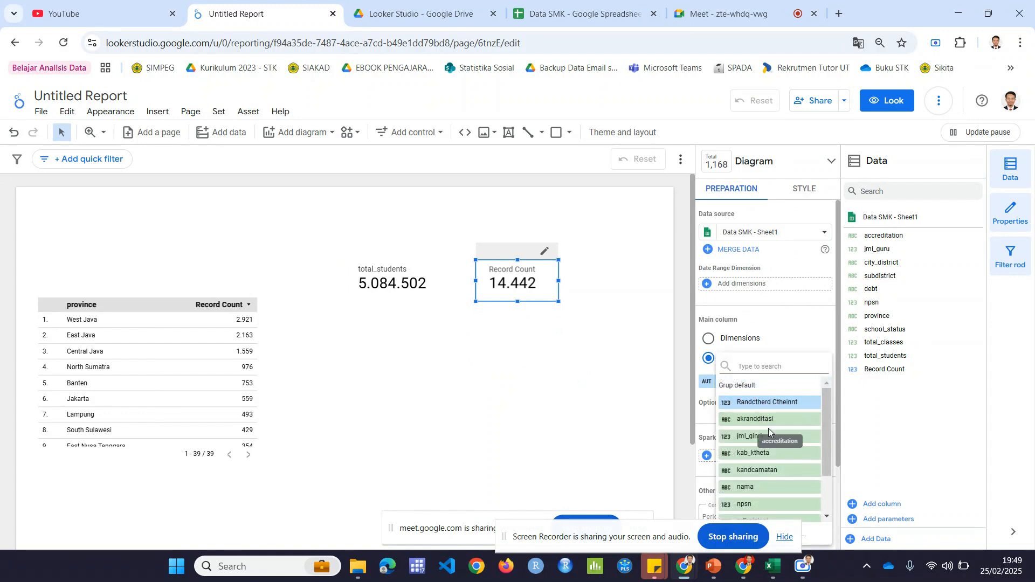
{"action": "scroll", "coordinate": [755, 464], "scroll_direction": "down", "scroll_amount": 1}
{"action": "left_click", "coordinate": [754, 447]}
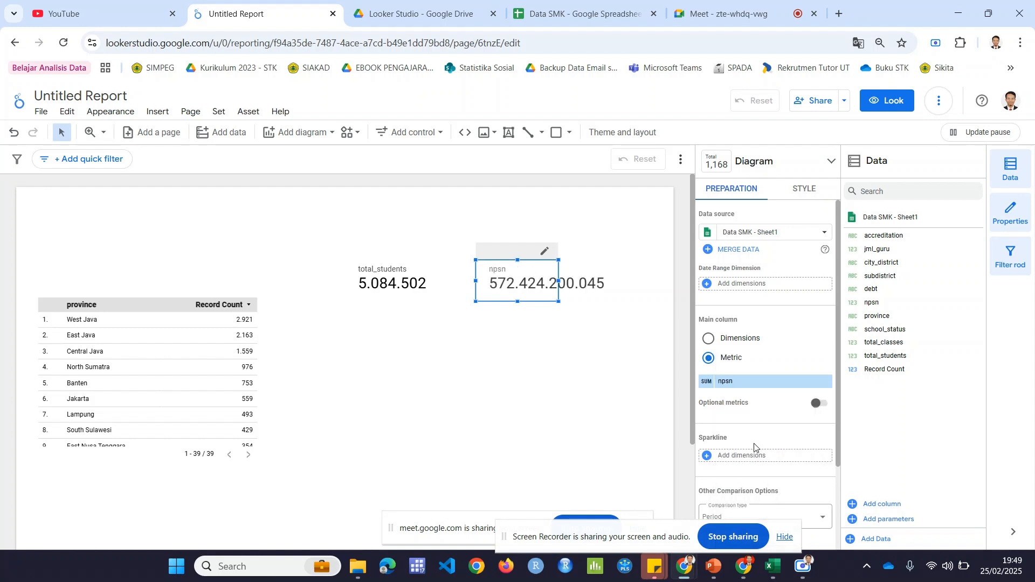
{"action": "left_click", "coordinate": [709, 387]}
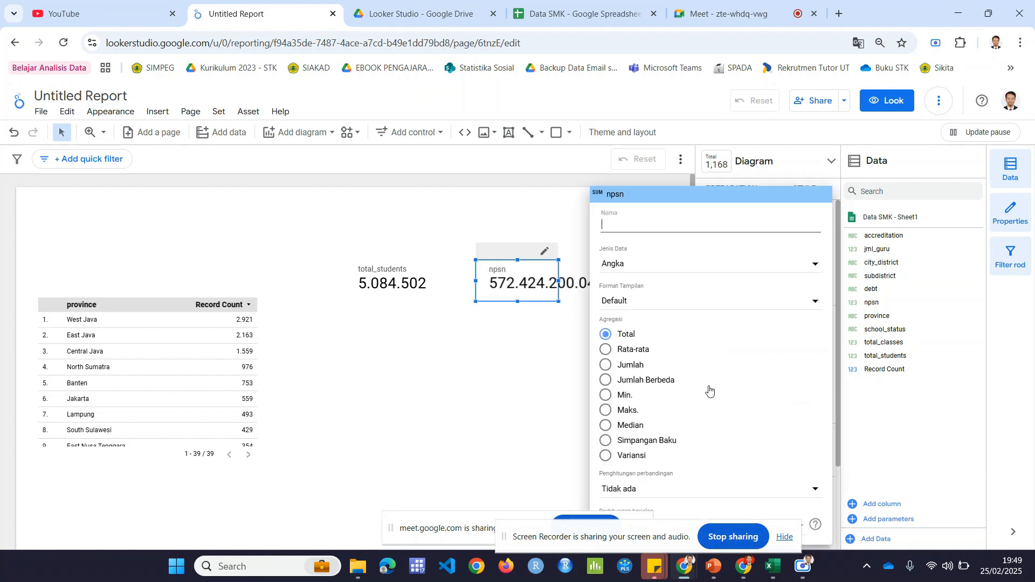
{"action": "left_click", "coordinate": [656, 384]}
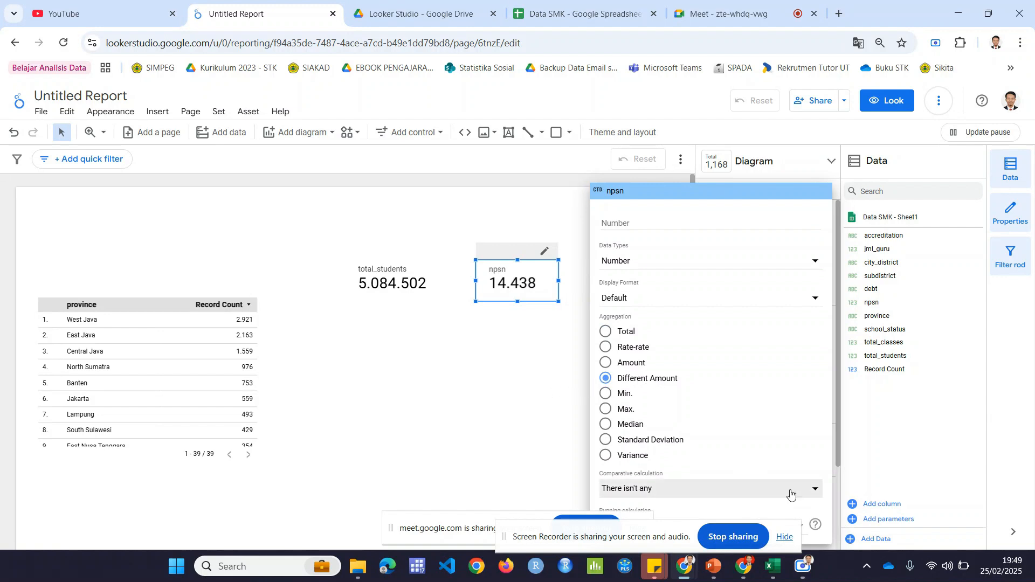
{"action": "left_click", "coordinate": [492, 404]}
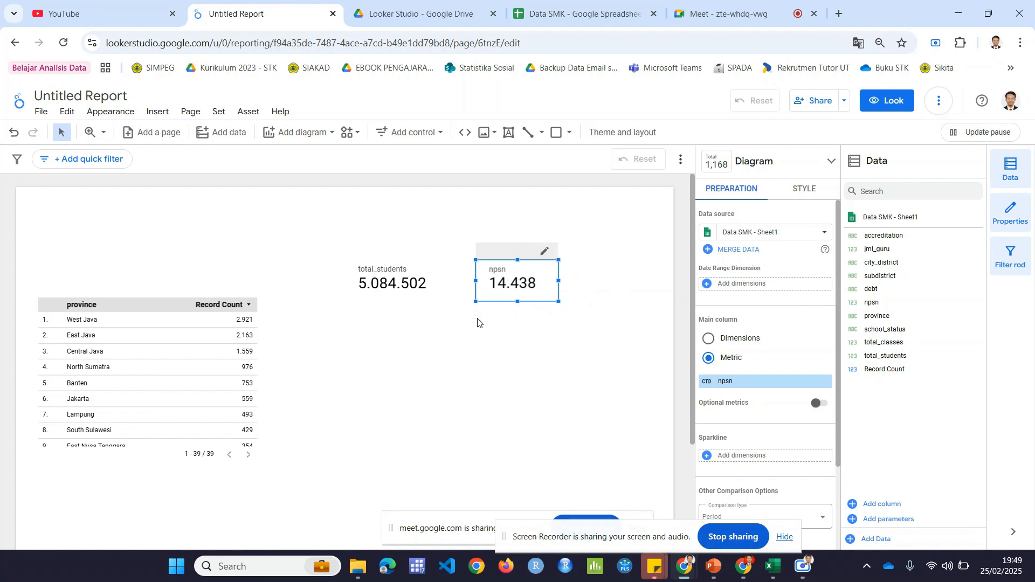
{"action": "left_click", "coordinate": [512, 329]}
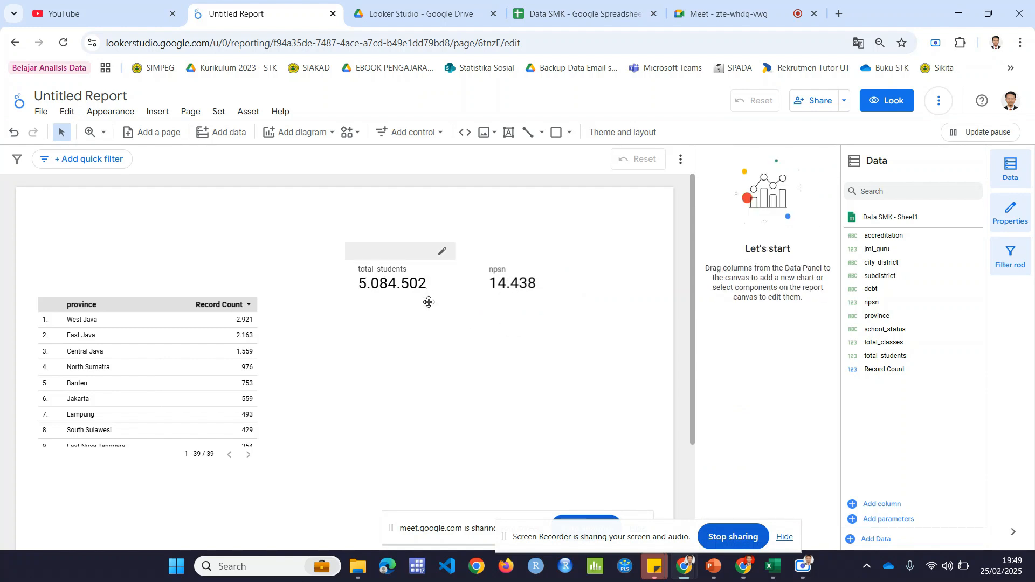
Step: Rename the npsn scorecard's metric as "Jumlah Sekolah"
{"action": "left_click", "coordinate": [404, 282]}
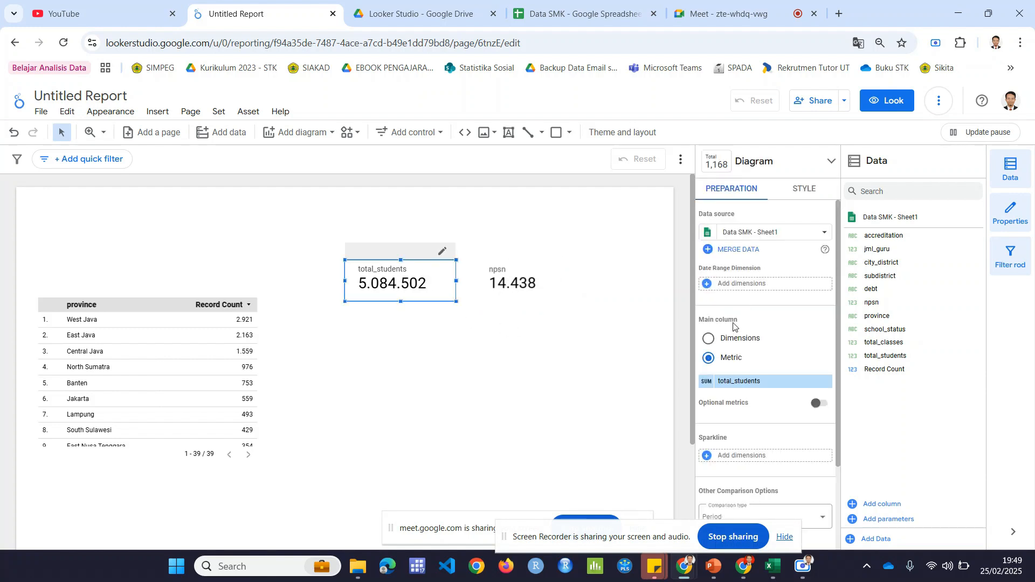
{"action": "left_click", "coordinate": [485, 297]}
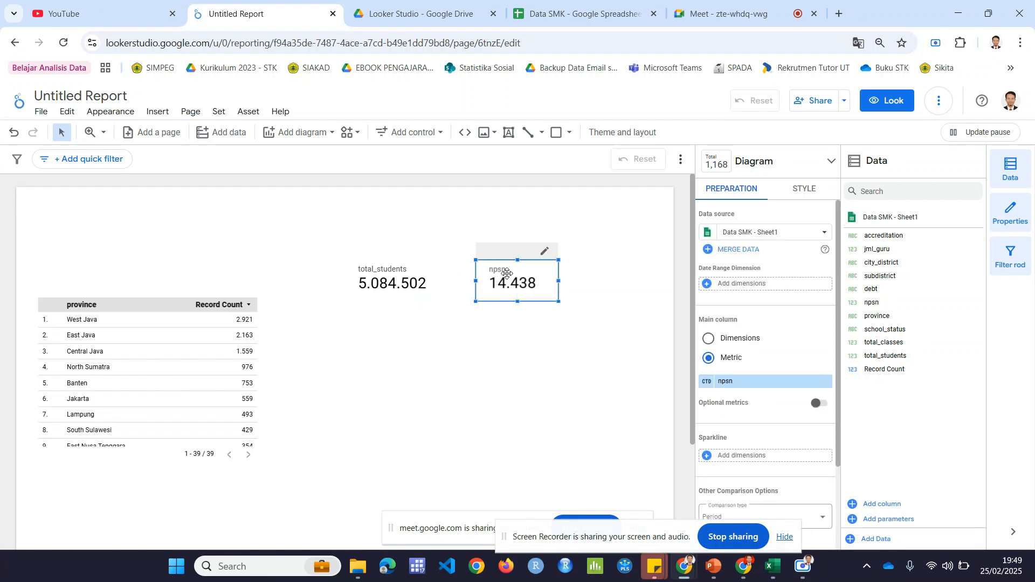
{"action": "left_click", "coordinate": [707, 383]}
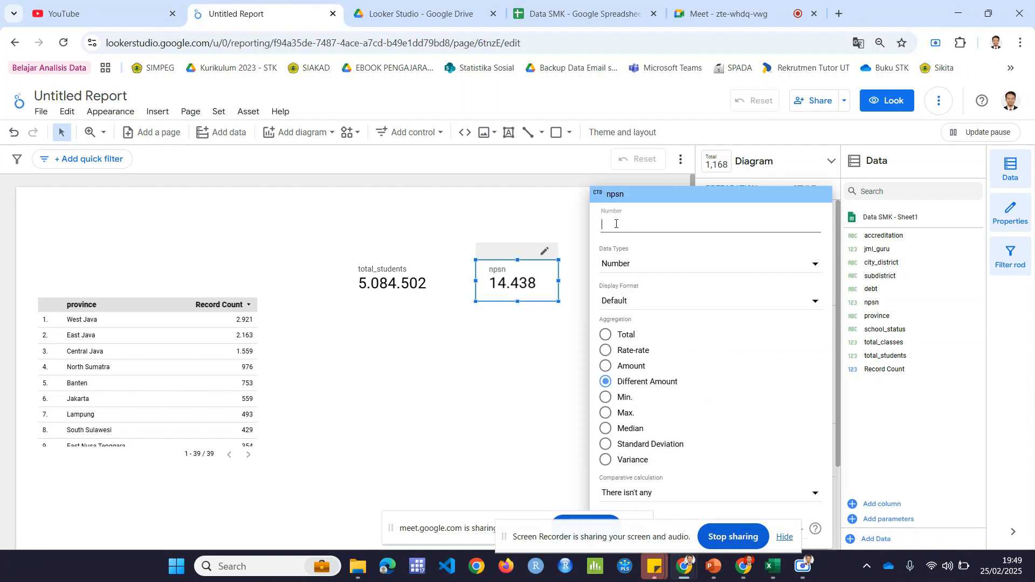
{"action": "left_click", "coordinate": [616, 224]}
{"action": "type", "text": "Jum"}
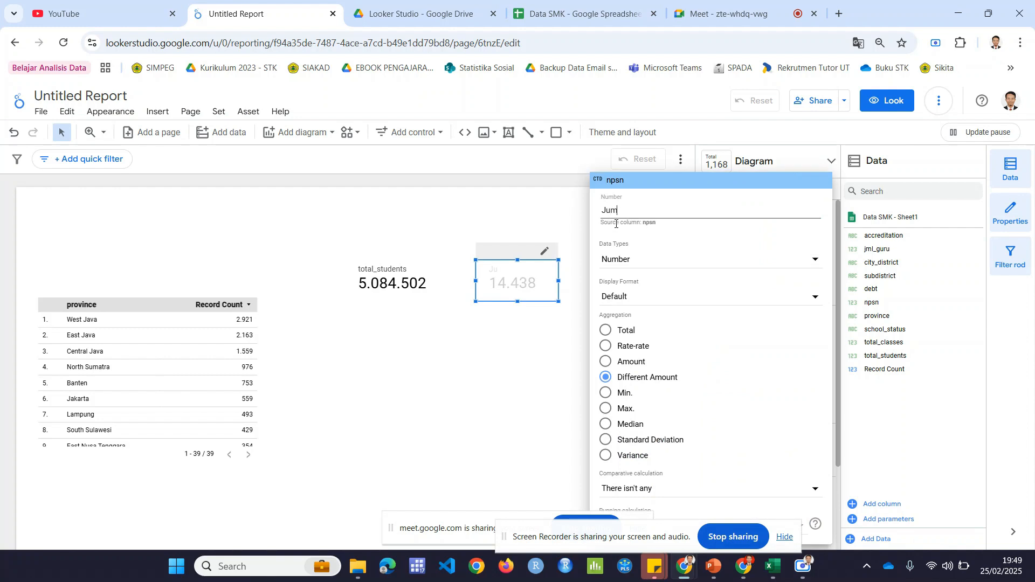
{"action": "type", "text": "lah Sekolah"}
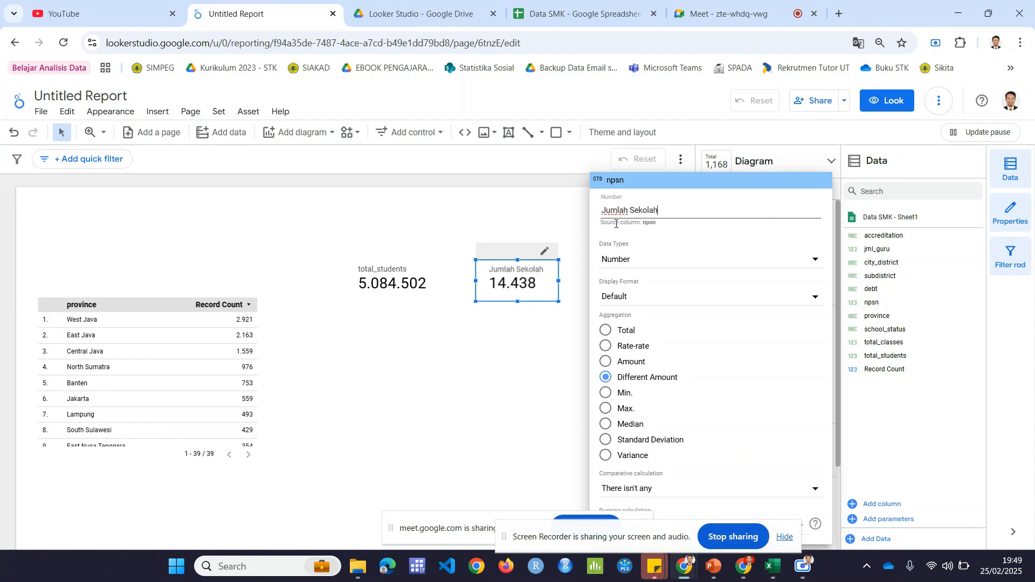
{"action": "left_click", "coordinate": [513, 351]}
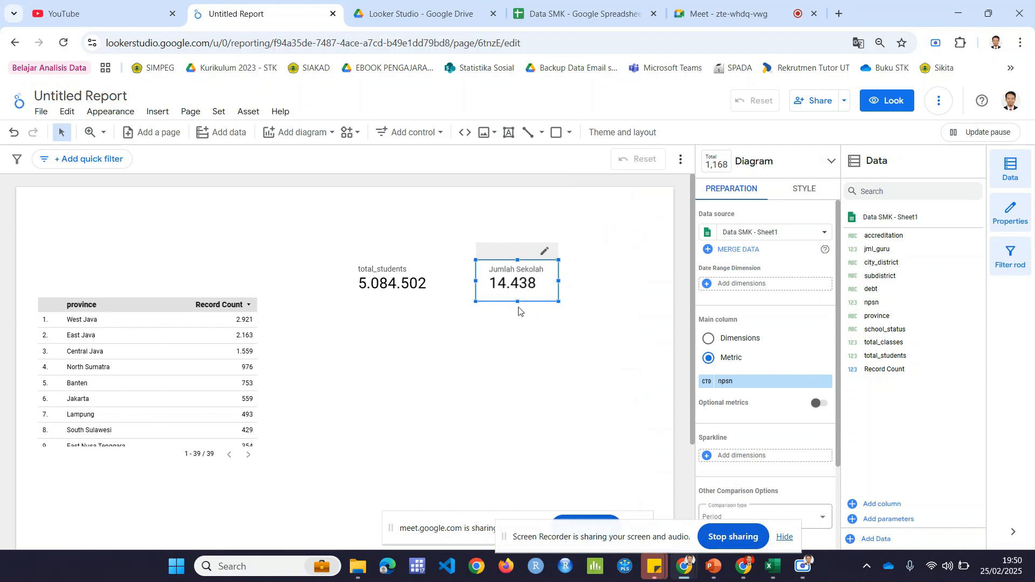
Step: Try to rename the total_students scorecard's metric as "Jumlah Siswa"
{"action": "left_click", "coordinate": [422, 269]}
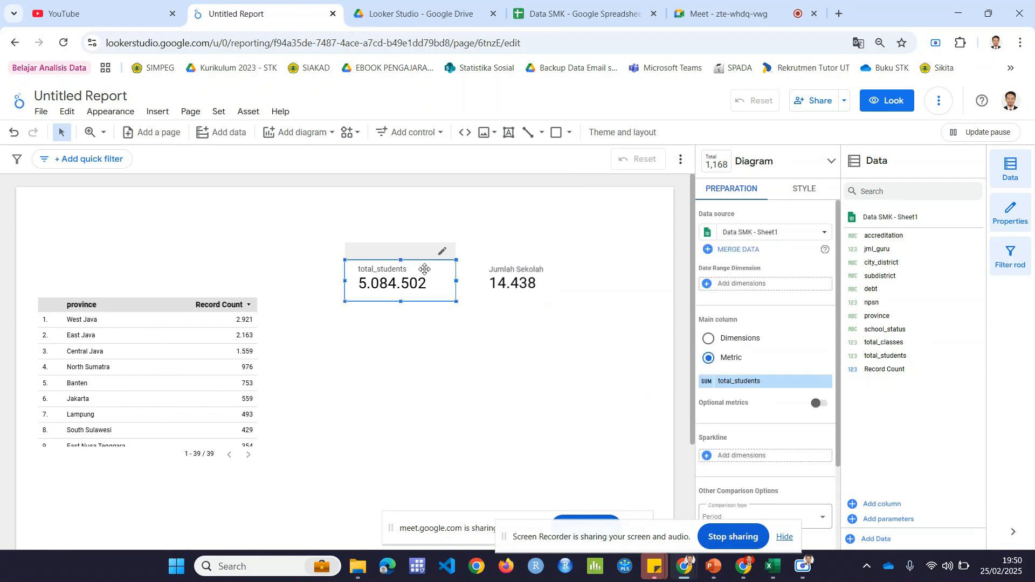
{"action": "left_click", "coordinate": [707, 381]}
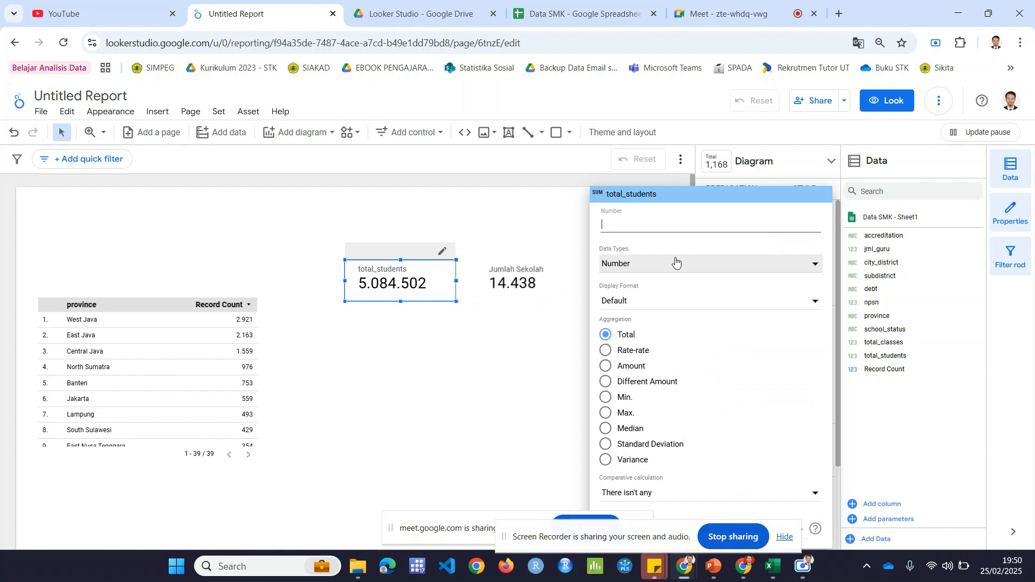
{"action": "type", "text": "Jumlah Sisw"}
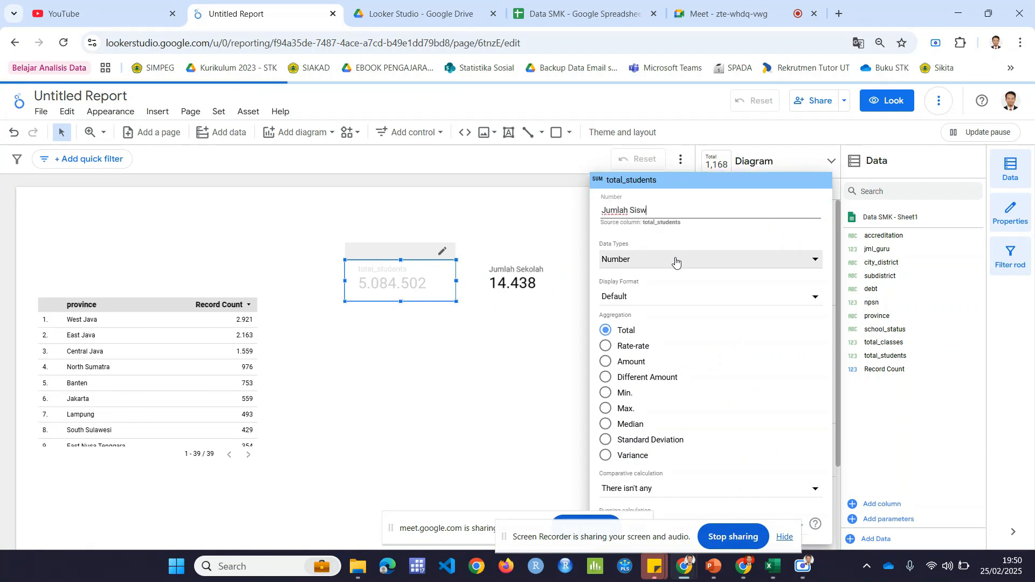
{"action": "type", "text": "a"}
{"action": "left_click", "coordinate": [473, 355]}
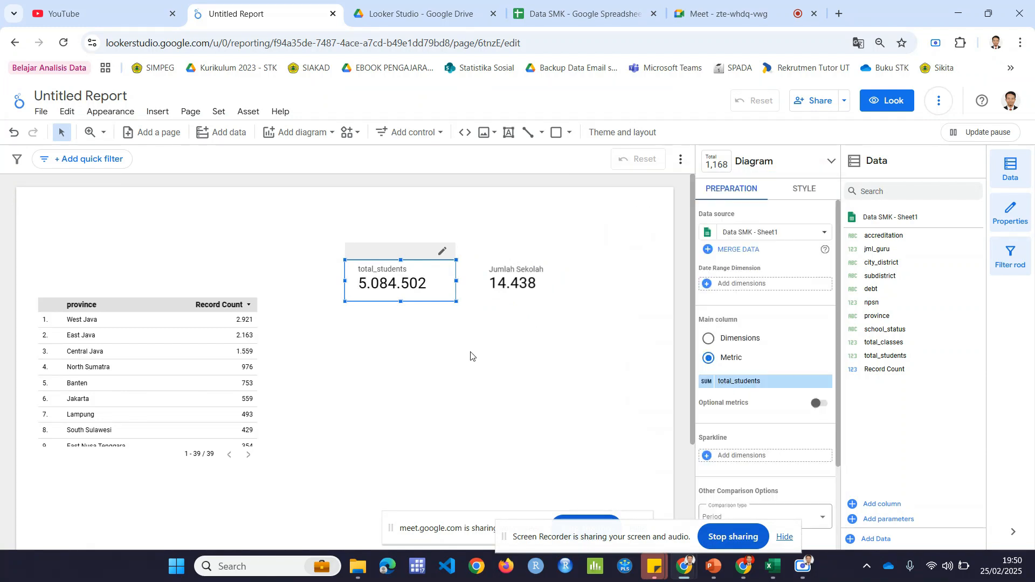
Step: Clear the total_students scorecard's metric name and enter "Jumlah Siswa" again
{"action": "left_click", "coordinate": [707, 381]}
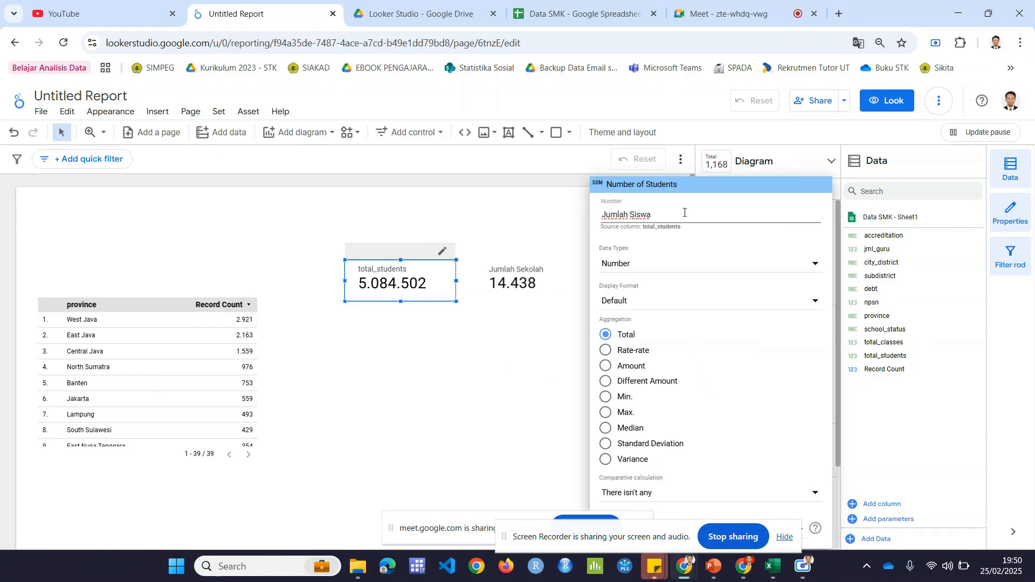
{"action": "left_click_drag", "start_coordinate": [684, 213], "coordinate": [595, 209]}
{"action": "key", "text": "BackSpace"}
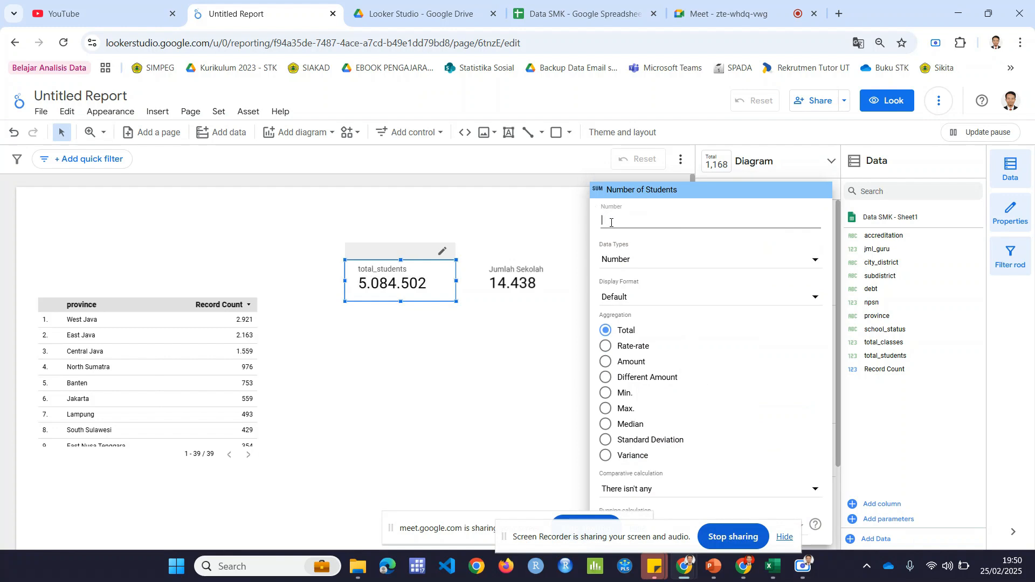
{"action": "type", "text": "Jum"}
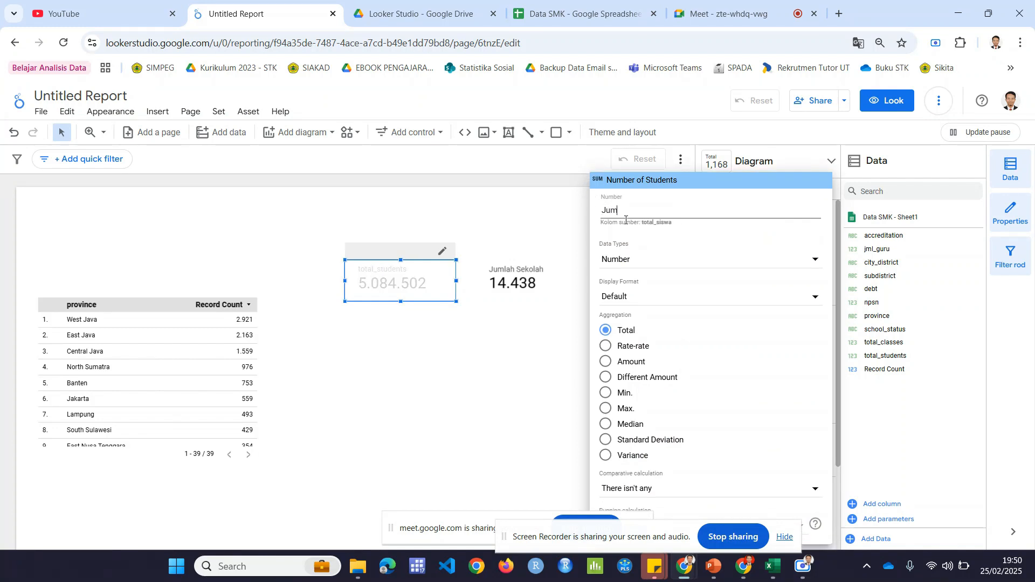
{"action": "type", "text": "lah Siswa"}
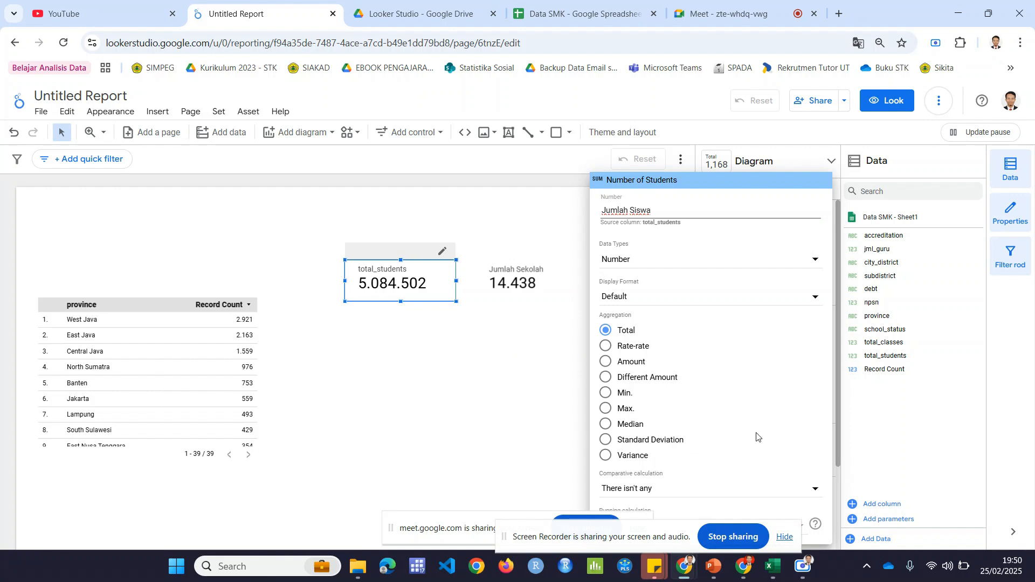
{"action": "left_click", "coordinate": [452, 390]}
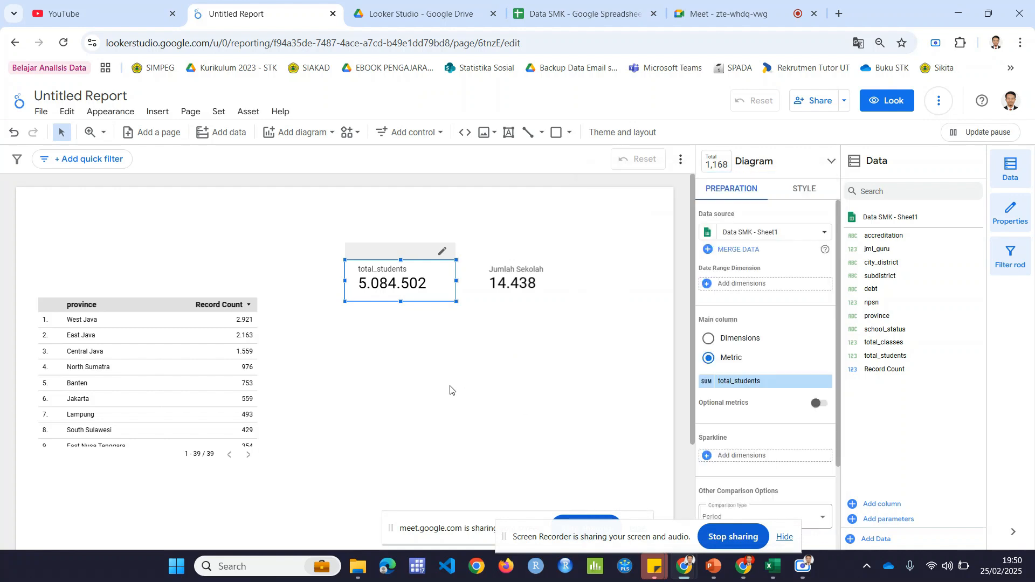
Step: Try extending the total_students scorecard's metric name to "Jumlah Siswa SMK"
{"action": "scroll", "coordinate": [771, 345], "scroll_direction": "down", "scroll_amount": 2}
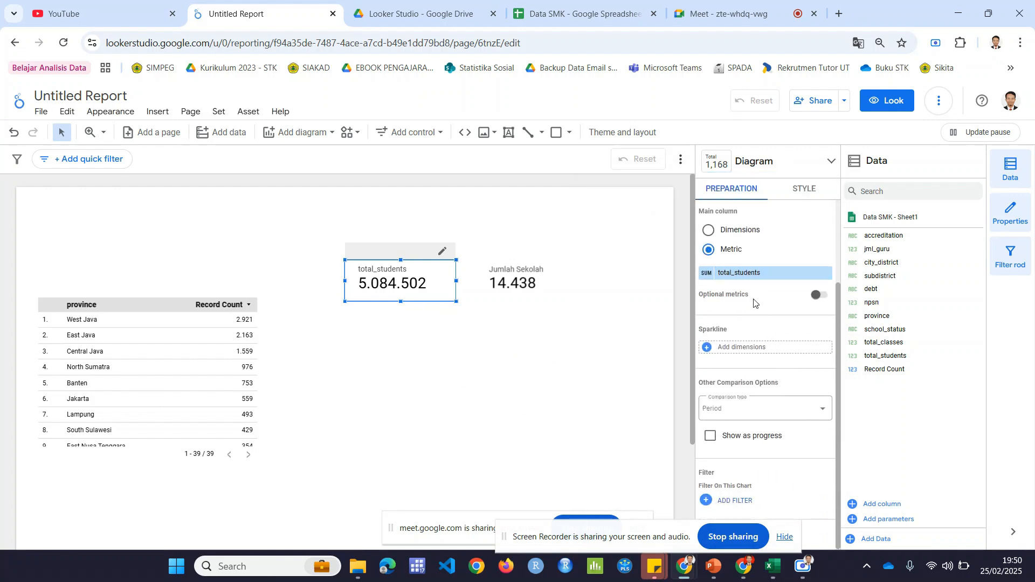
{"action": "scroll", "coordinate": [755, 303], "scroll_direction": "up", "scroll_amount": 2}
{"action": "left_click", "coordinate": [551, 290]}
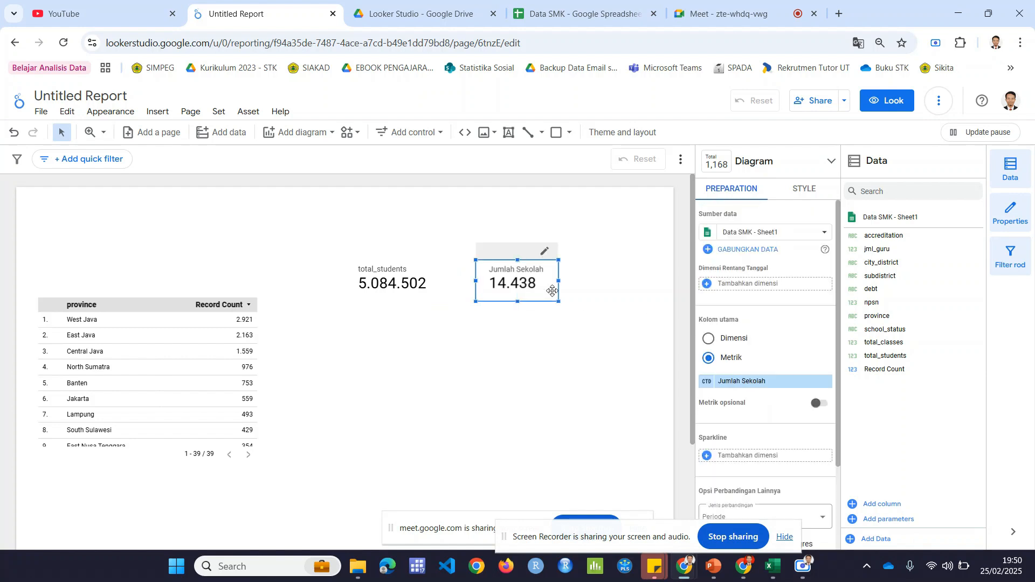
{"action": "left_click", "coordinate": [448, 296]}
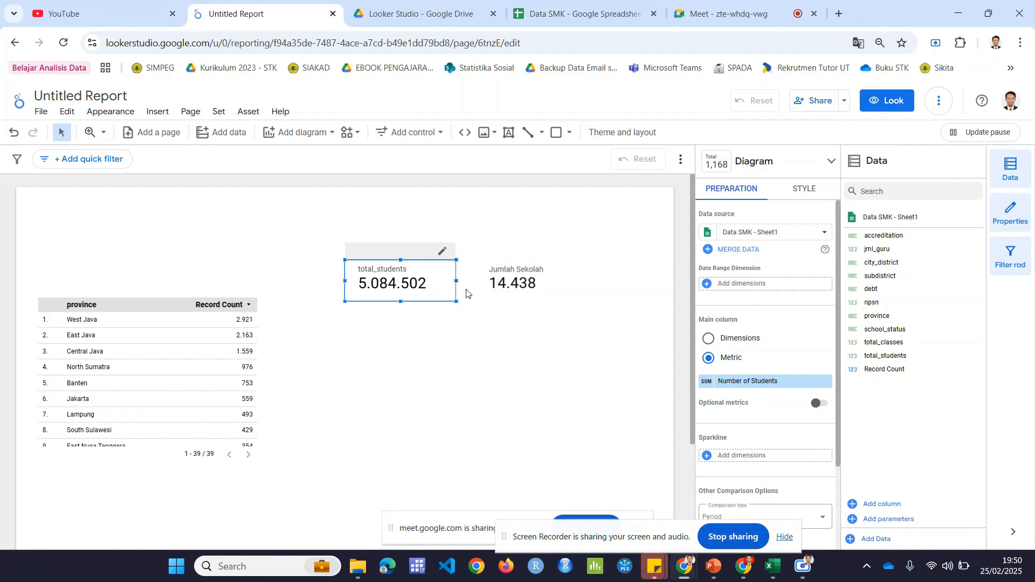
{"action": "left_click", "coordinate": [708, 383]}
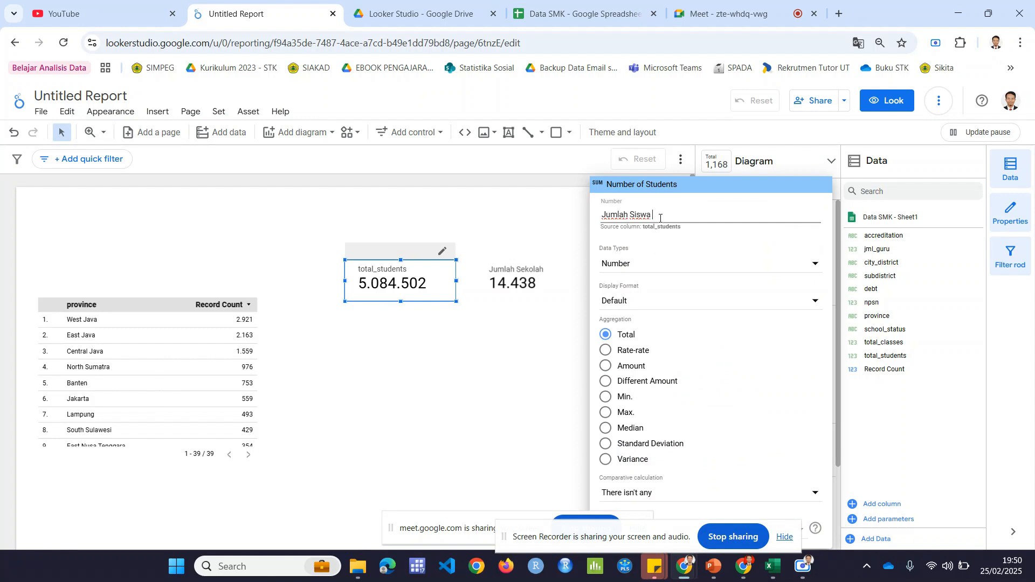
{"action": "type", "text": "SMK"}
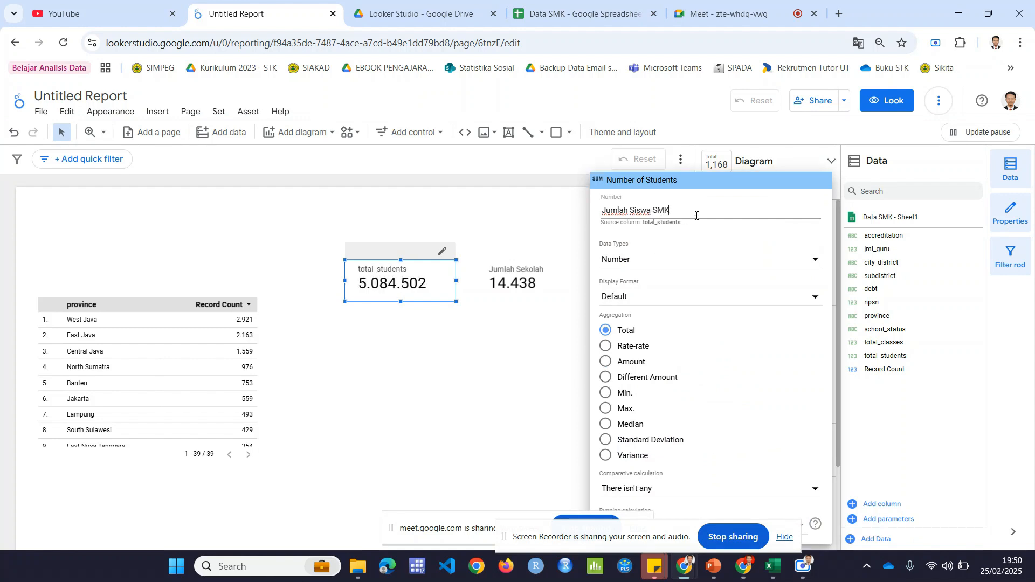
{"action": "left_click", "coordinate": [697, 226]}
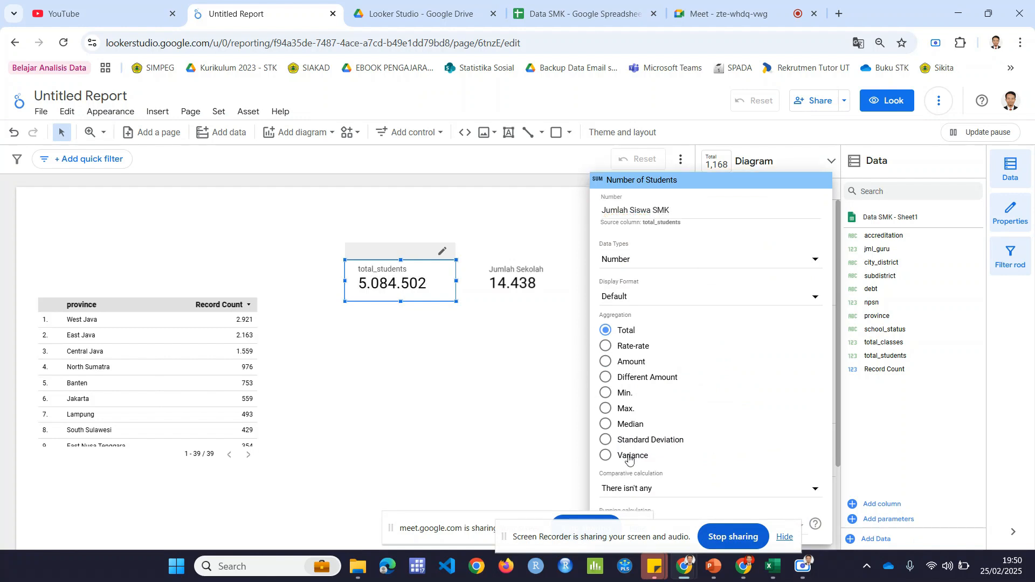
{"action": "left_click", "coordinate": [507, 346]}
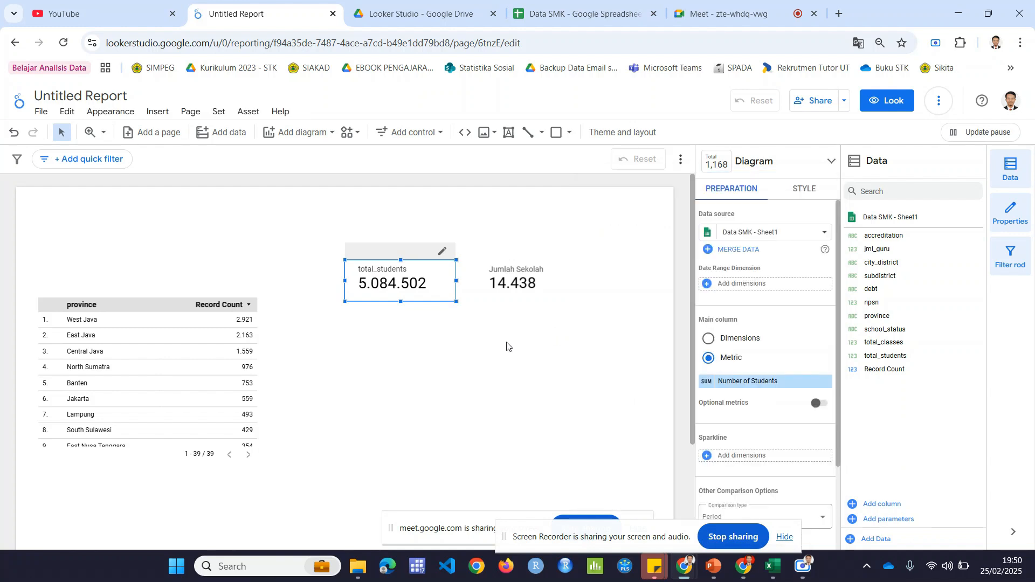
Step: Delete the total_students scorecard and place a copy of the Jumlah Sekolah scorecard in its spot
{"action": "key", "text": "Delete"}
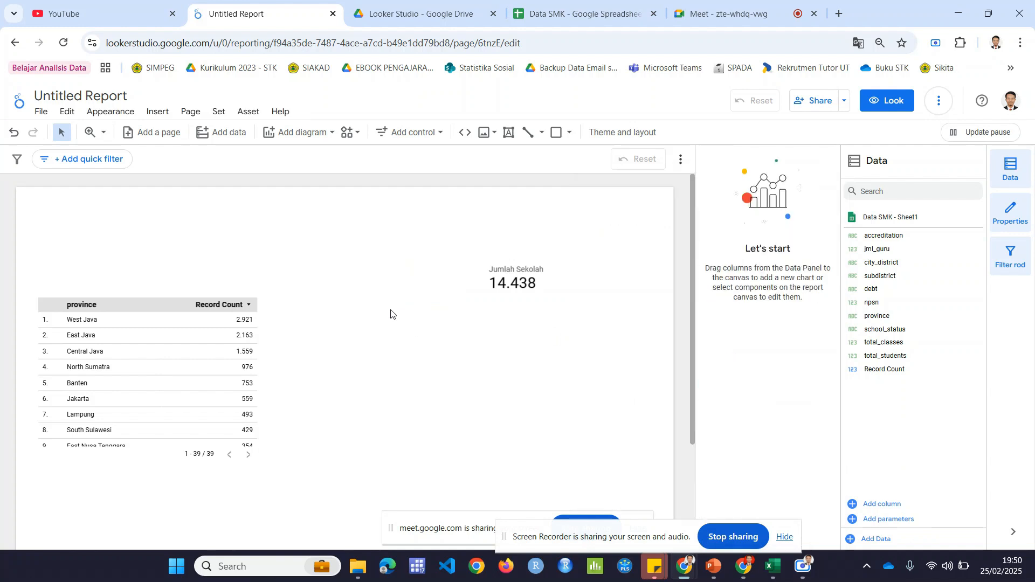
{"action": "left_click", "coordinate": [530, 289]}
{"action": "scroll", "coordinate": [532, 316], "scroll_direction": "down", "scroll_amount": 2}
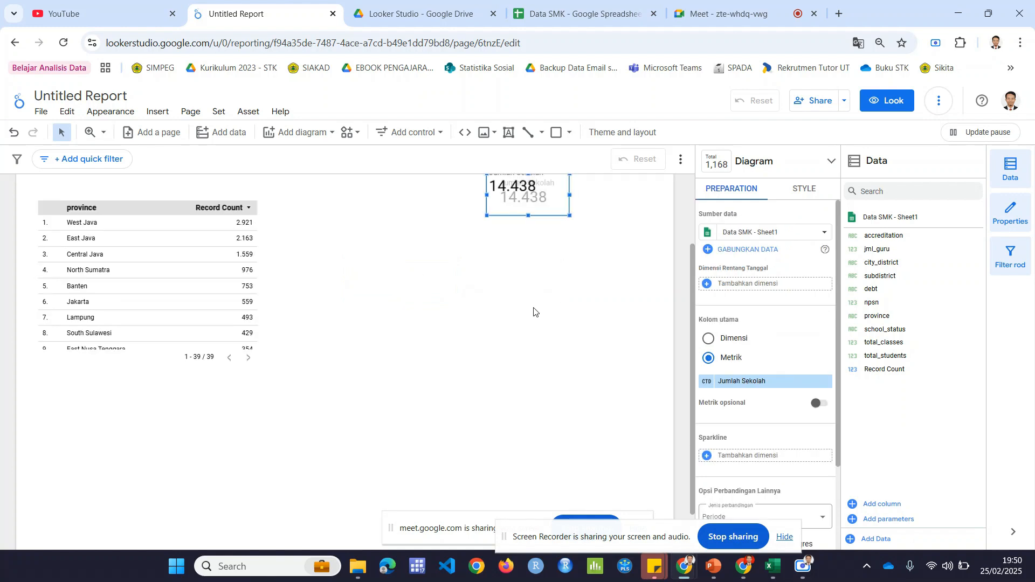
{"action": "scroll", "coordinate": [538, 296], "scroll_direction": "up", "scroll_amount": 1}
{"action": "left_click_drag", "start_coordinate": [539, 276], "coordinate": [440, 264]}
{"action": "left_click", "coordinate": [452, 283]}
{"action": "left_click", "coordinate": [441, 269]}
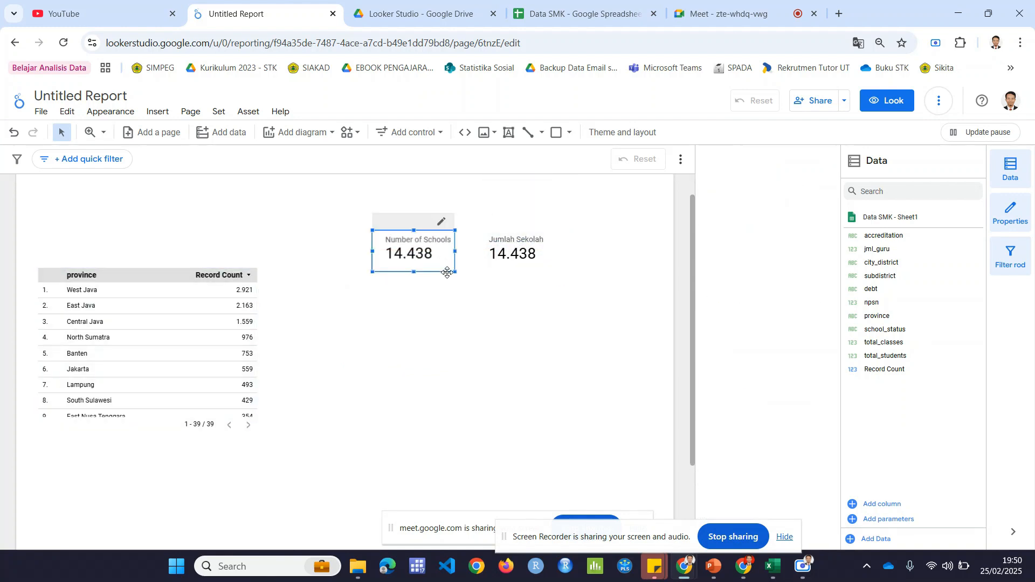
Step: Rename the copied scorecard's npsn metric as "Jumlah Siswa"
{"action": "left_click", "coordinate": [713, 377]}
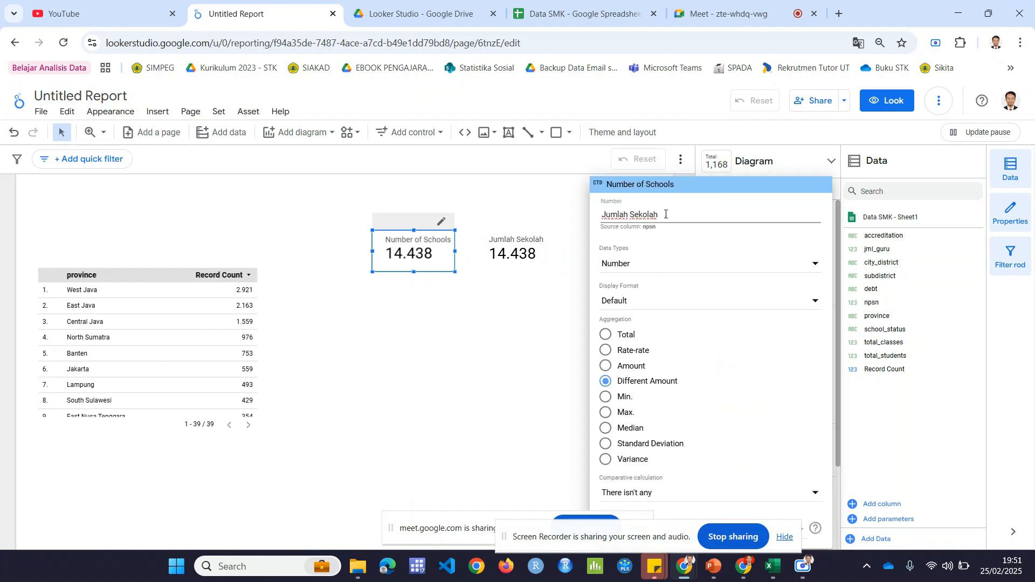
{"action": "left_click_drag", "start_coordinate": [666, 215], "coordinate": [624, 212]}
{"action": "key", "text": "BackSpace"}
{"action": "type", "text": "Jumla"}
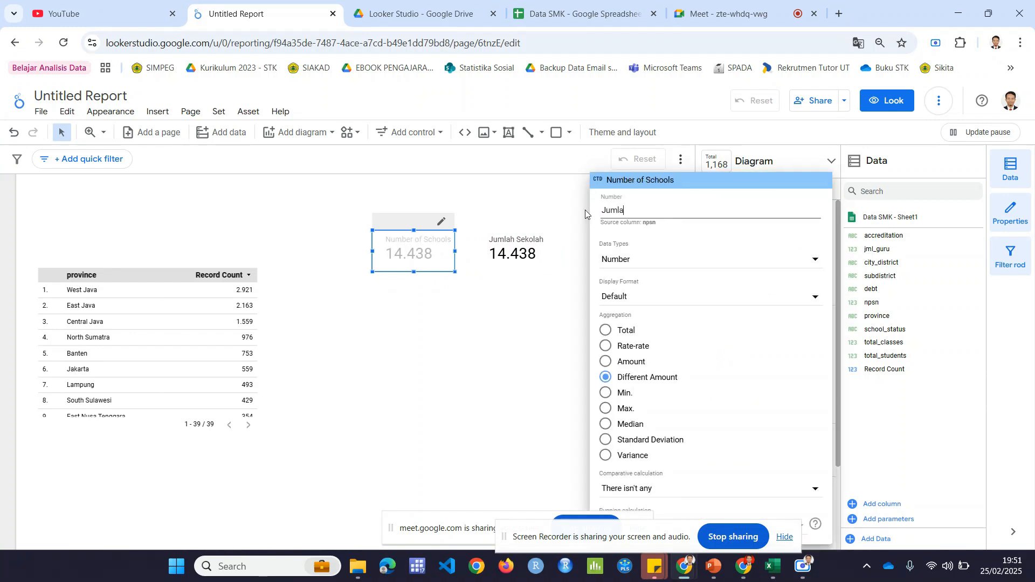
{"action": "type", "text": "h Siswa"}
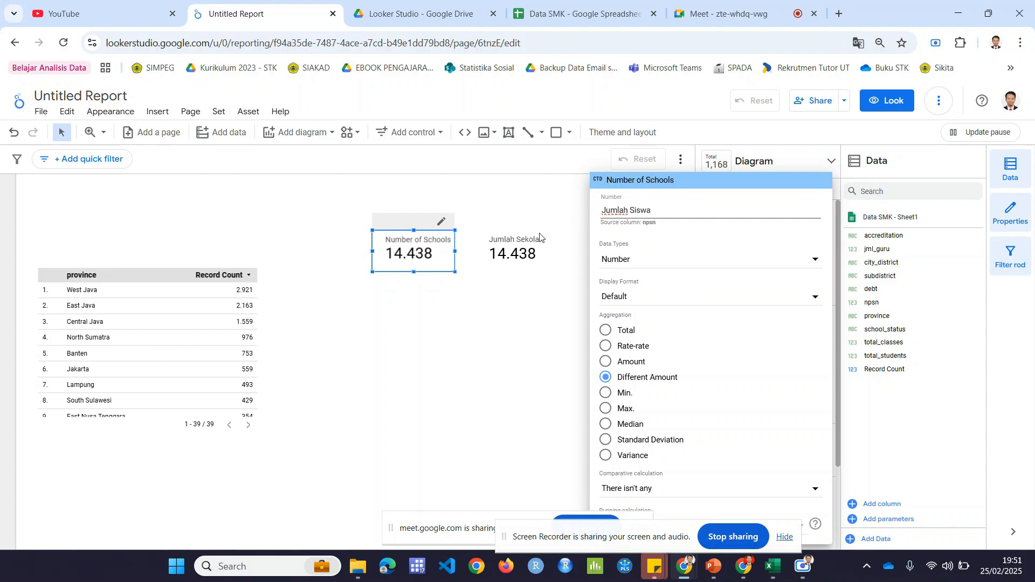
{"action": "left_click", "coordinate": [513, 291]}
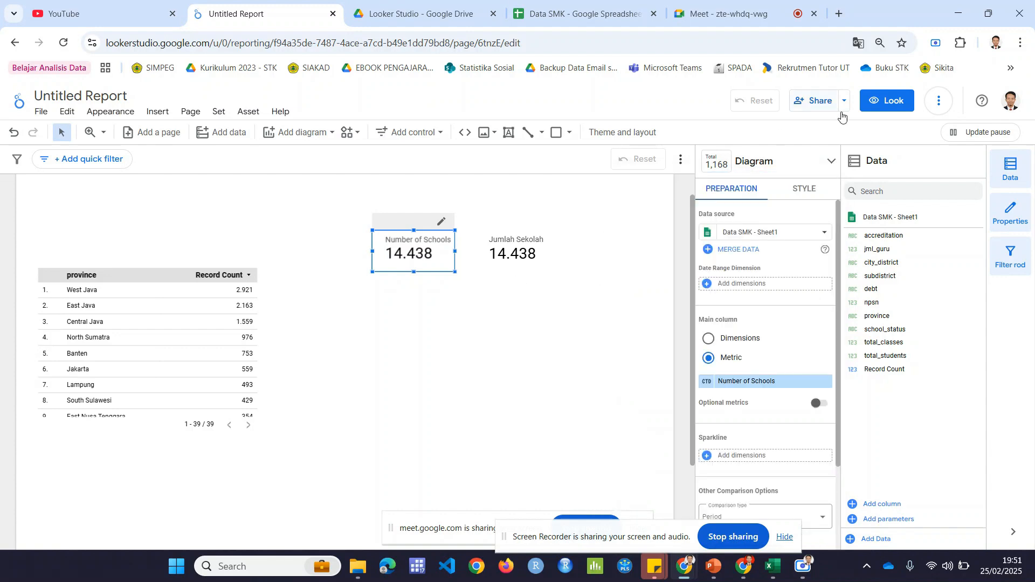
Step: Turn off the browser's English translation and return the report page to its detected language
{"action": "left_click", "coordinate": [1023, 43]}
{"action": "key", "text": "Escape"}
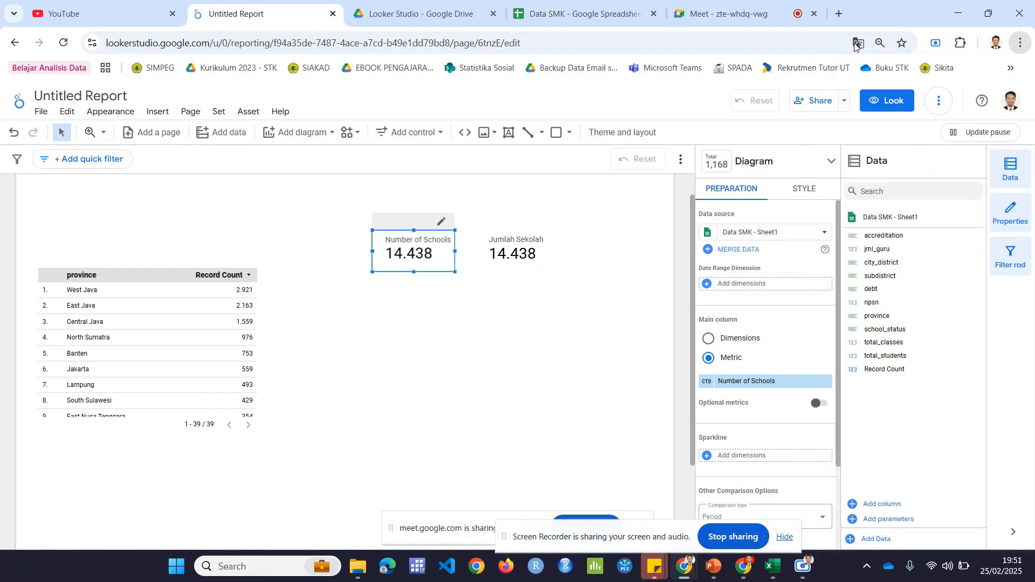
{"action": "left_click", "coordinate": [857, 44]}
{"action": "left_click", "coordinate": [757, 71]}
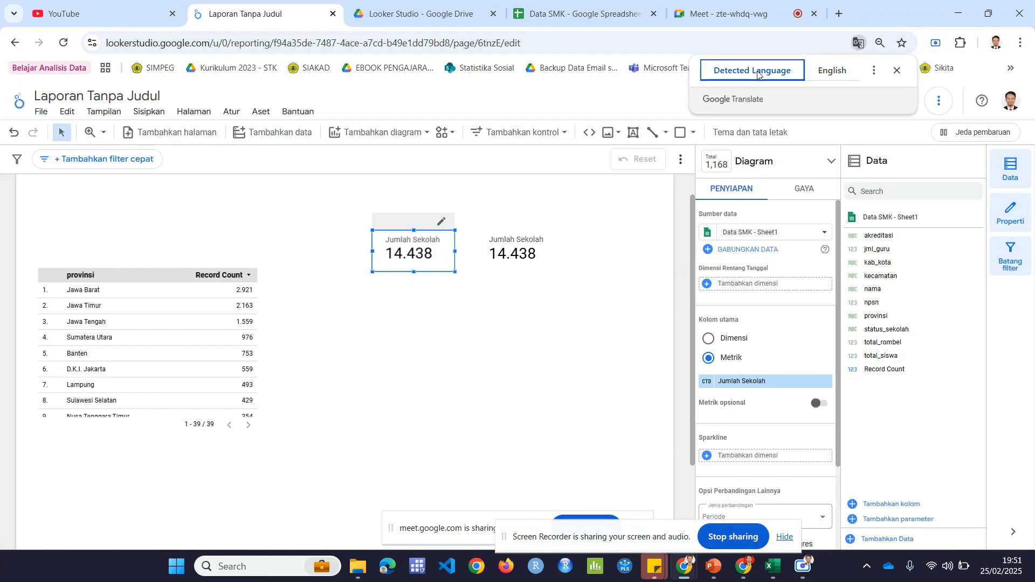
{"action": "left_click", "coordinate": [628, 230]}
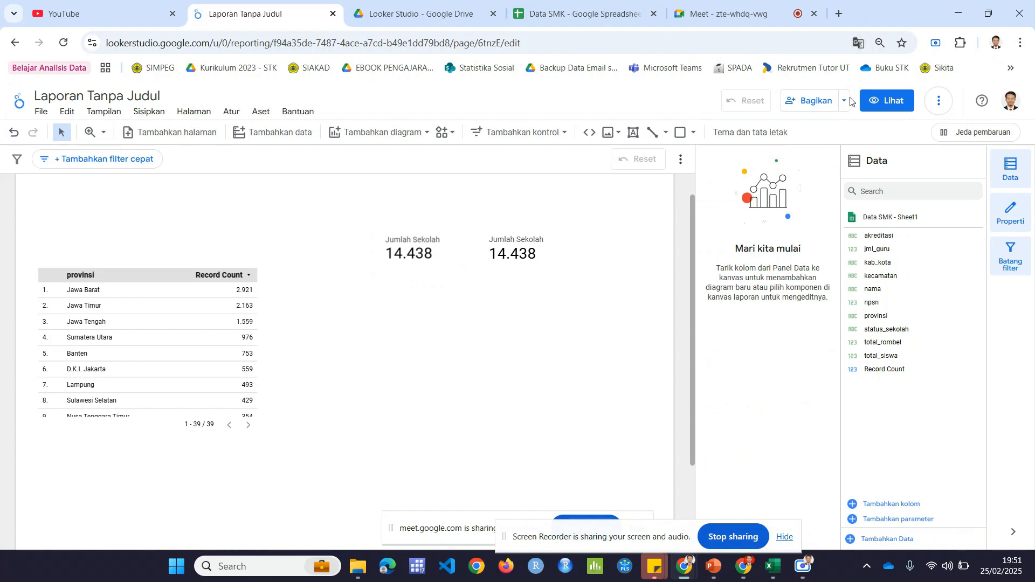
{"action": "left_click", "coordinate": [857, 43]}
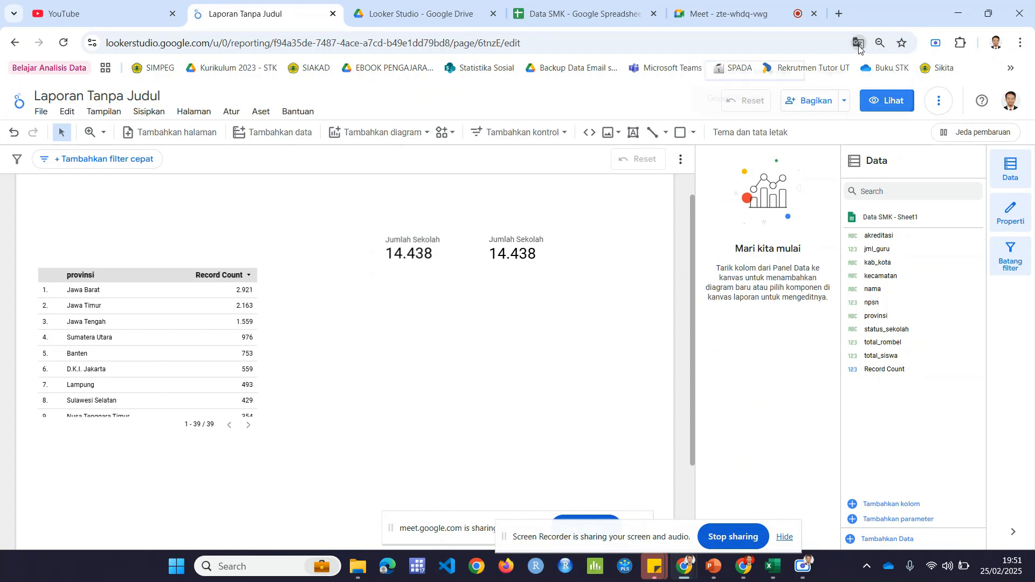
{"action": "left_click", "coordinate": [661, 244]}
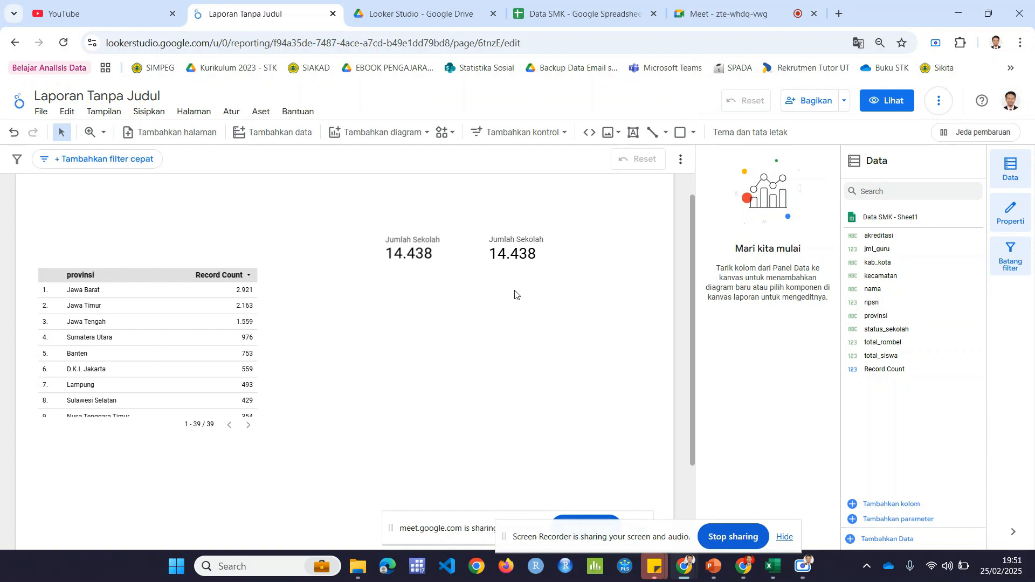
Step: Try the Total and Jumlah aggregations on the copied scorecard's npsn-based metric
{"action": "left_click", "coordinate": [431, 253]}
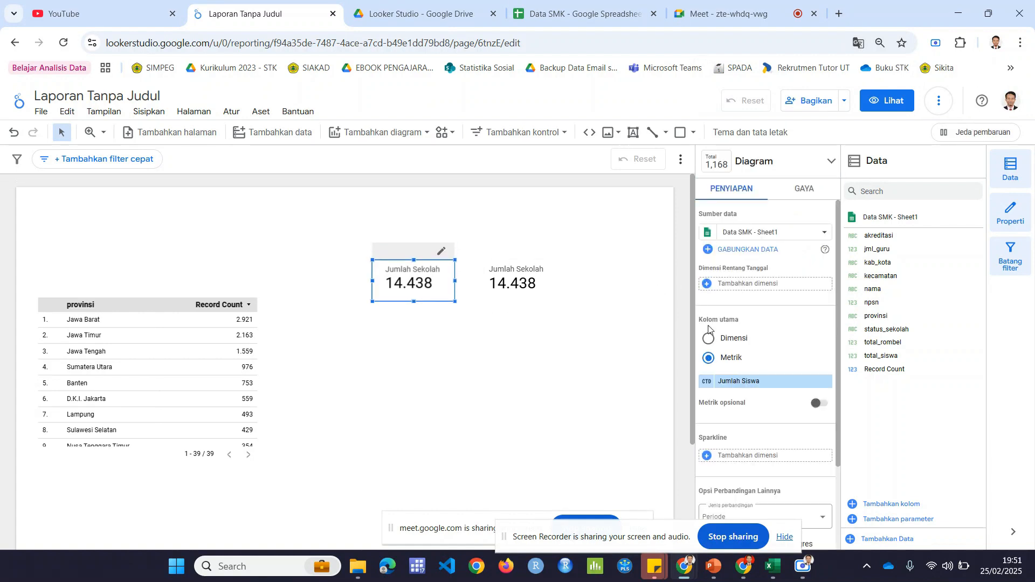
{"action": "left_click", "coordinate": [723, 381]}
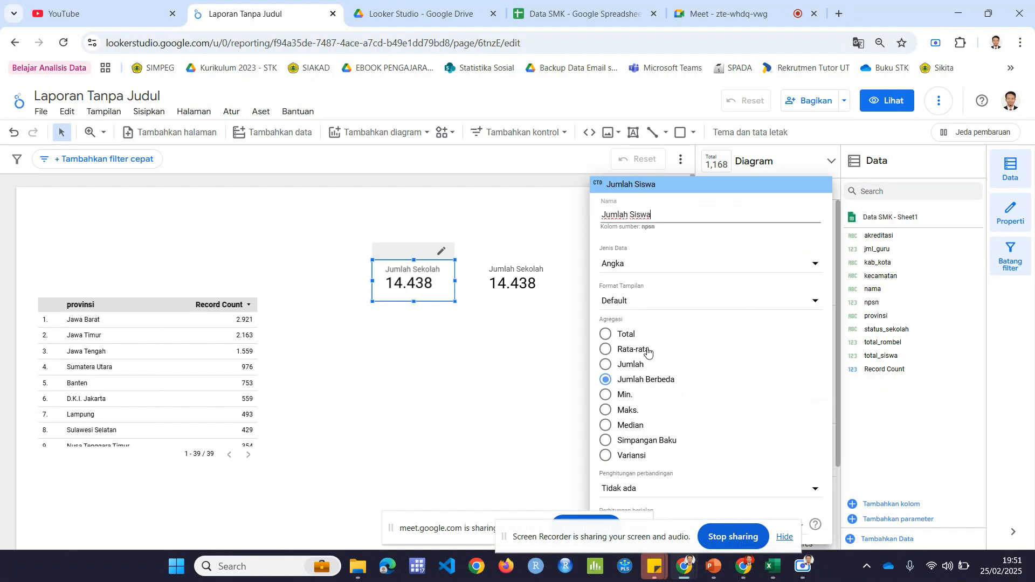
{"action": "key", "text": "Escape"}
{"action": "left_click", "coordinate": [749, 382]}
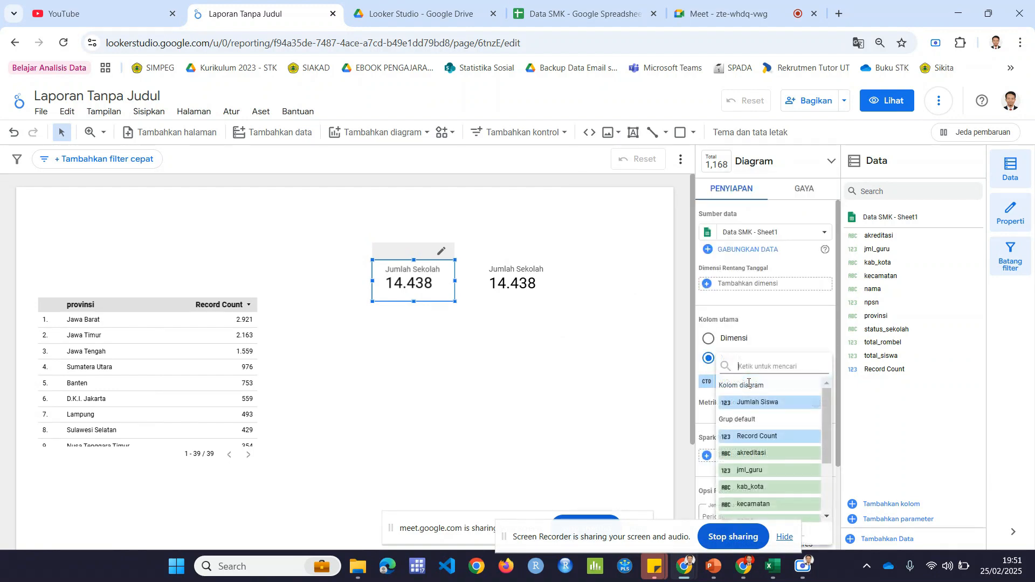
{"action": "left_click", "coordinate": [708, 384]}
{"action": "left_click", "coordinate": [707, 383]}
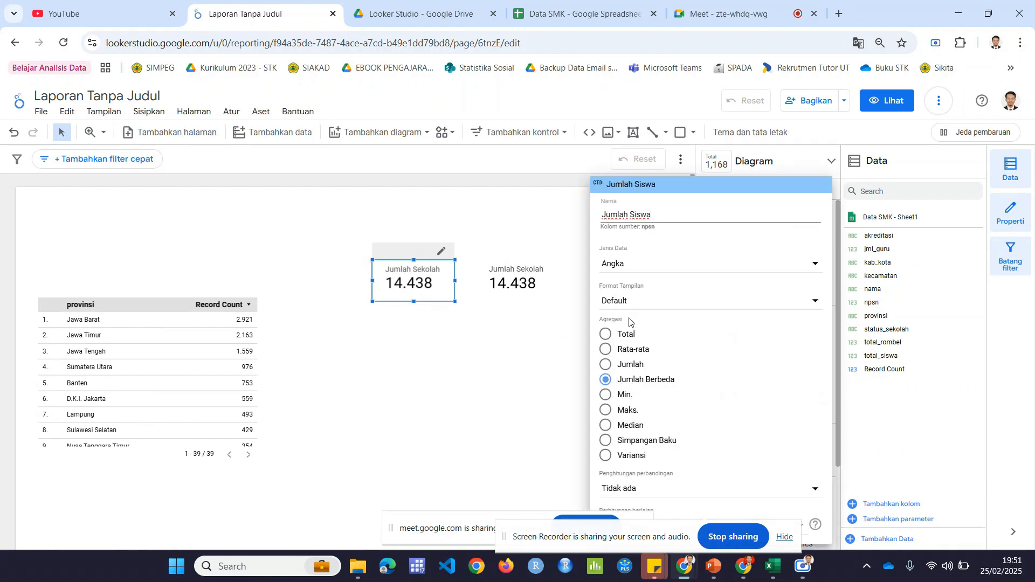
{"action": "left_click", "coordinate": [628, 341]}
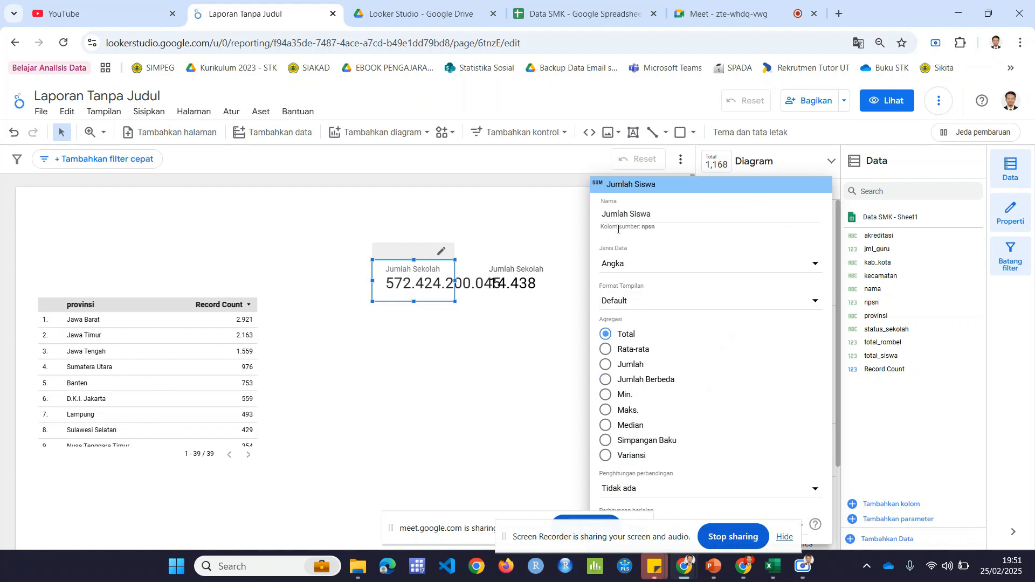
{"action": "left_click", "coordinate": [607, 373]}
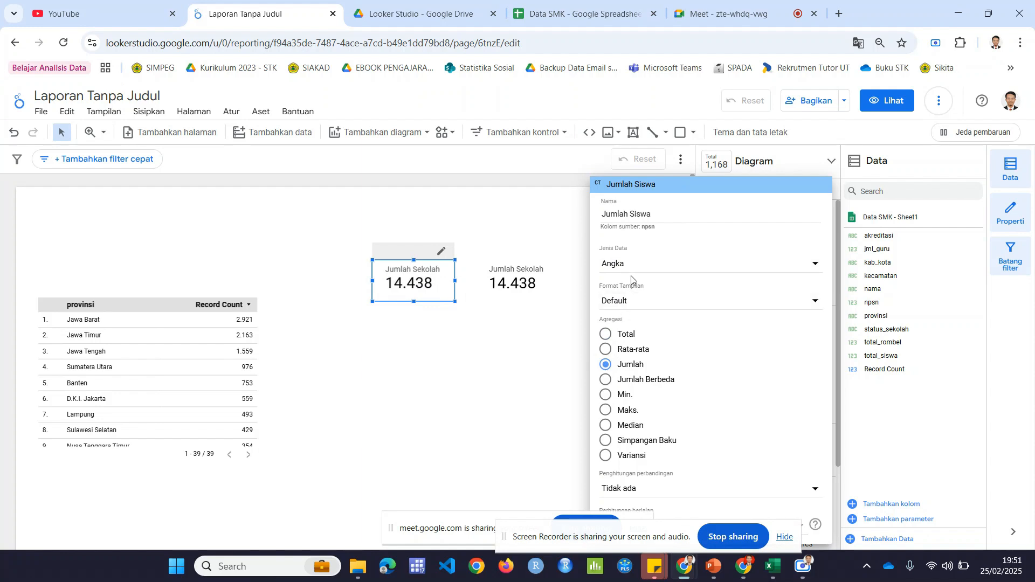
{"action": "left_click", "coordinate": [608, 363]}
Step: Replace the copied scorecard's metric with total_siswa and name it "Jumlah Siswa"
{"action": "left_click", "coordinate": [726, 384]}
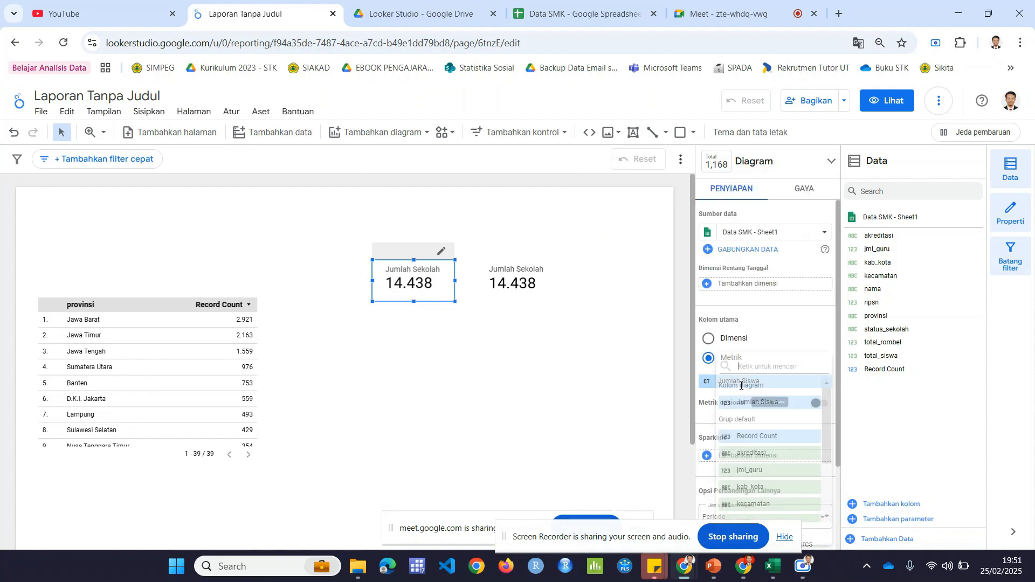
{"action": "scroll", "coordinate": [768, 464], "scroll_direction": "down", "scroll_amount": 3}
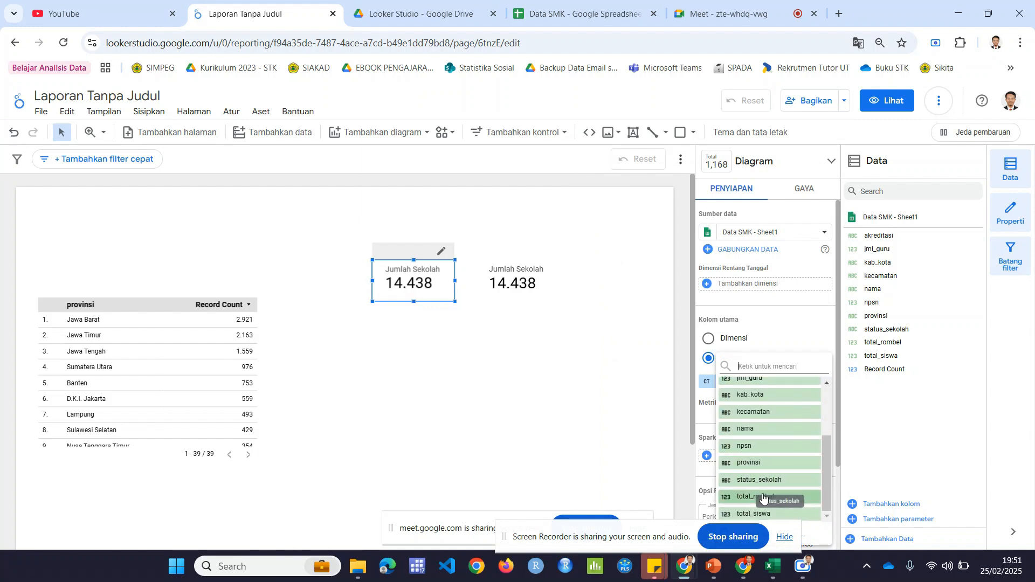
{"action": "left_click", "coordinate": [769, 515]}
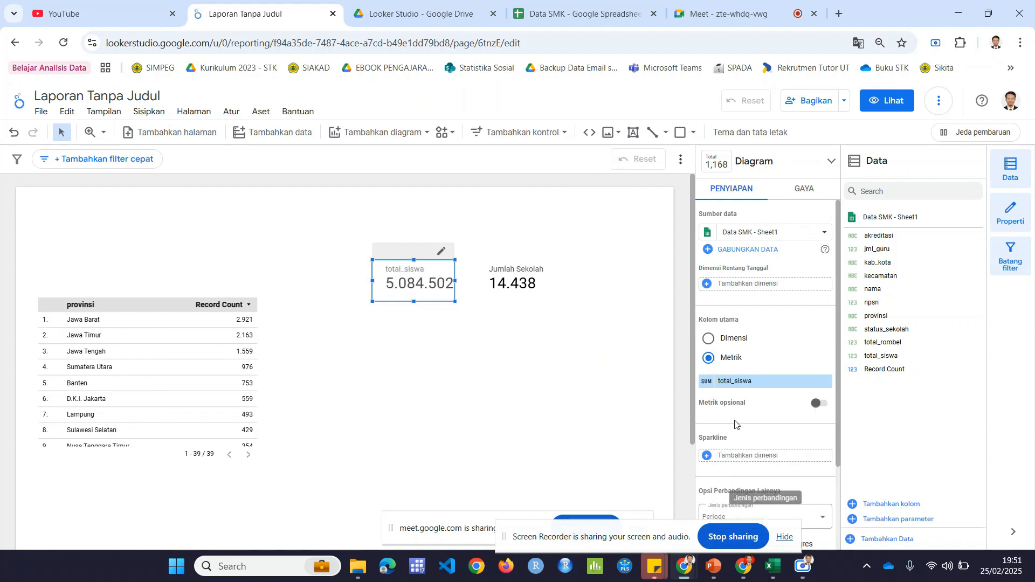
{"action": "left_click", "coordinate": [706, 381]}
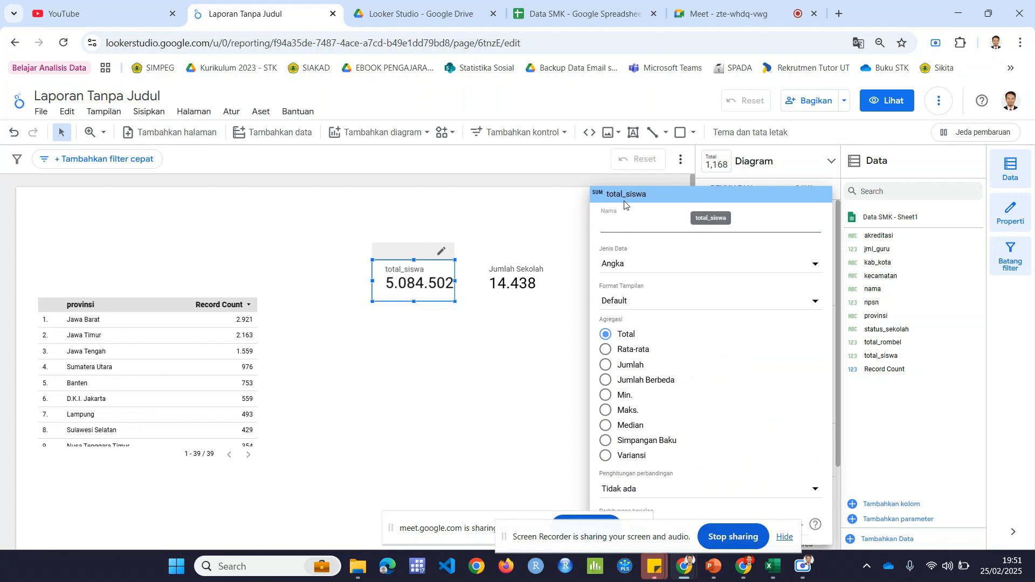
{"action": "type", "text": "Jumlah Siswa"}
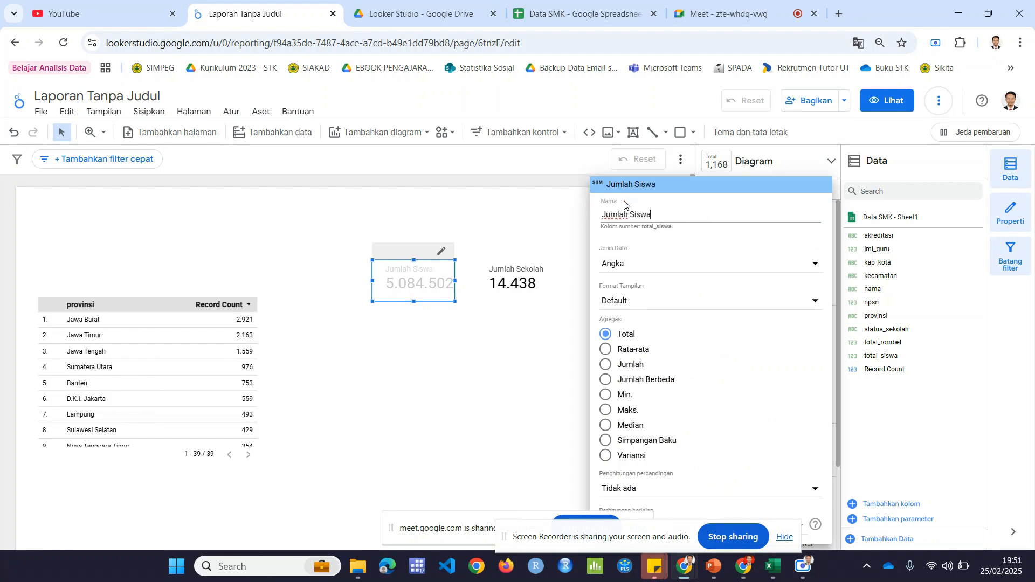
{"action": "left_click", "coordinate": [428, 353]}
{"action": "left_click", "coordinate": [469, 347]}
Step: Widen the Jumlah Siswa scorecard slightly so its full number fits inside the frame
{"action": "left_click", "coordinate": [447, 289]}
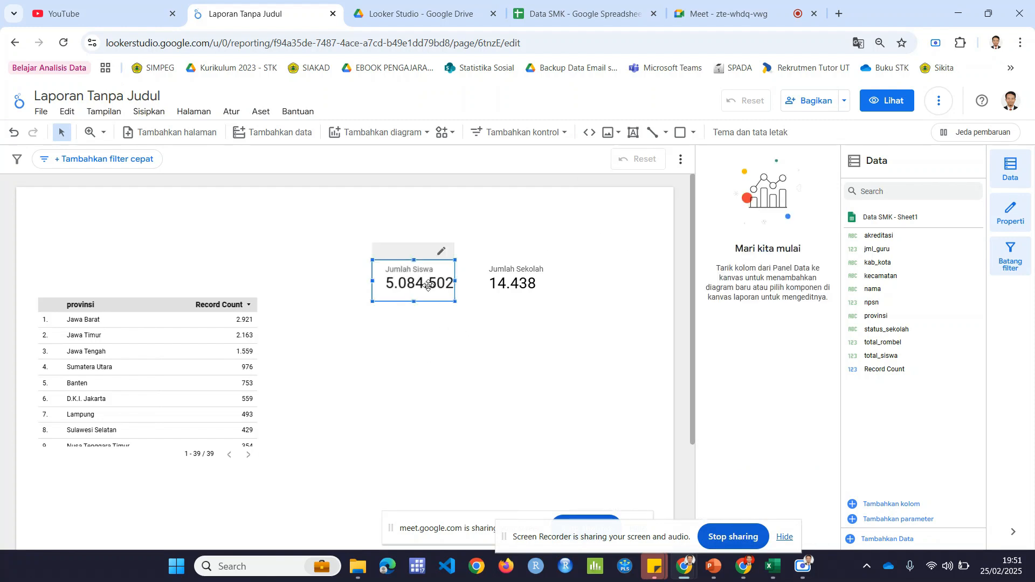
{"action": "left_click", "coordinate": [473, 316]}
{"action": "left_click", "coordinate": [540, 273]}
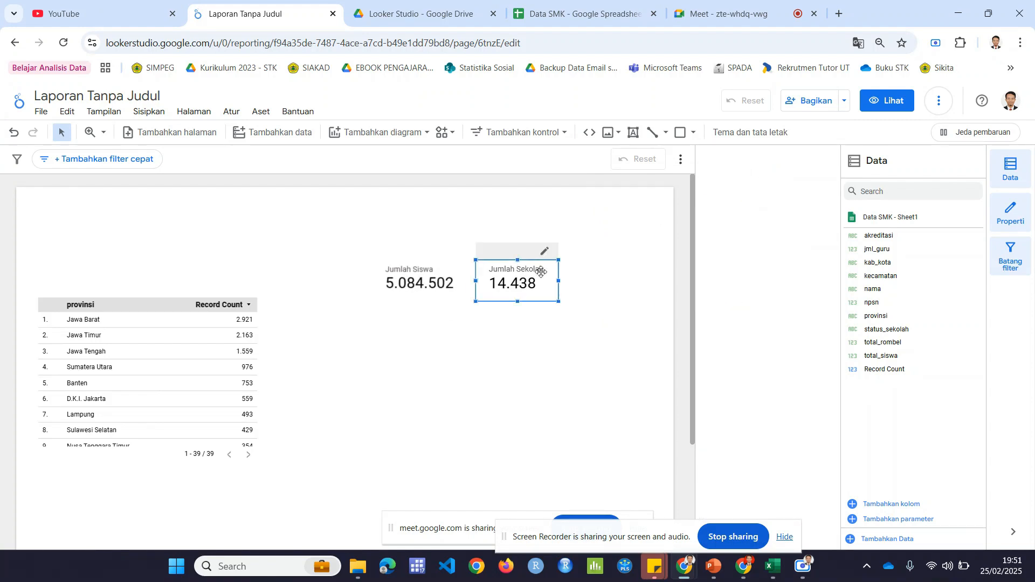
{"action": "left_click", "coordinate": [437, 285]}
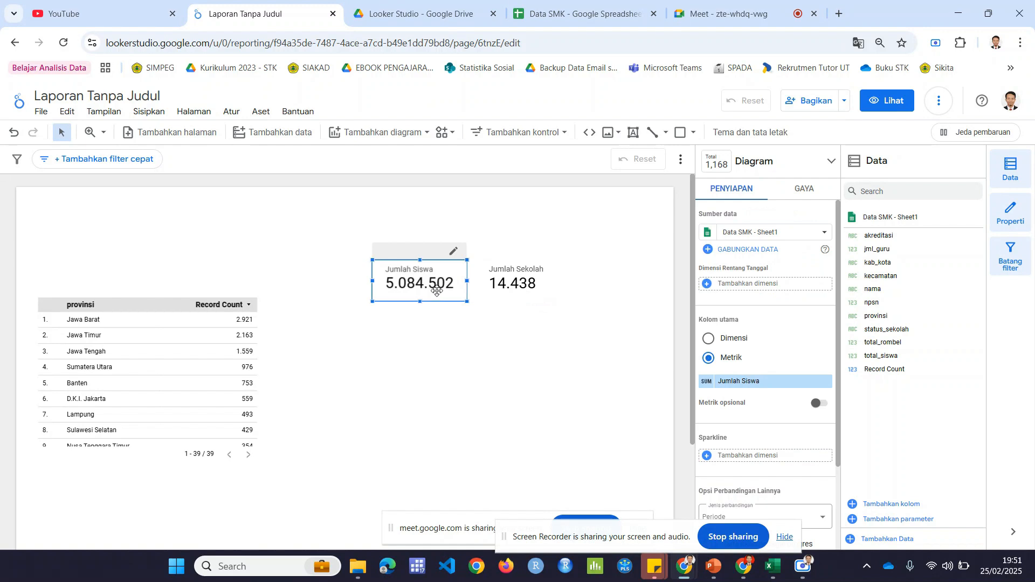
{"action": "left_click", "coordinate": [503, 293]}
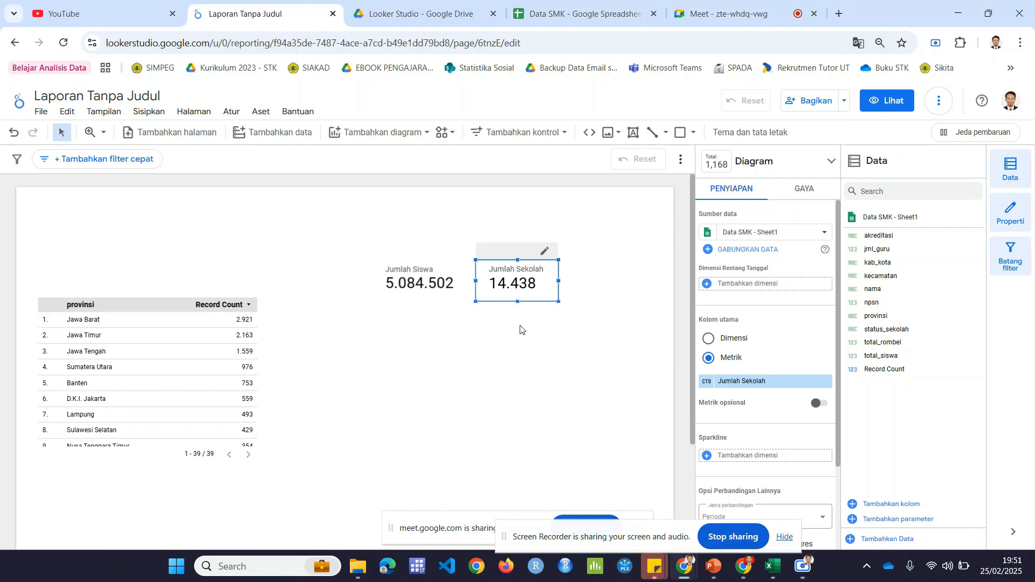
{"action": "left_click", "coordinate": [444, 291]}
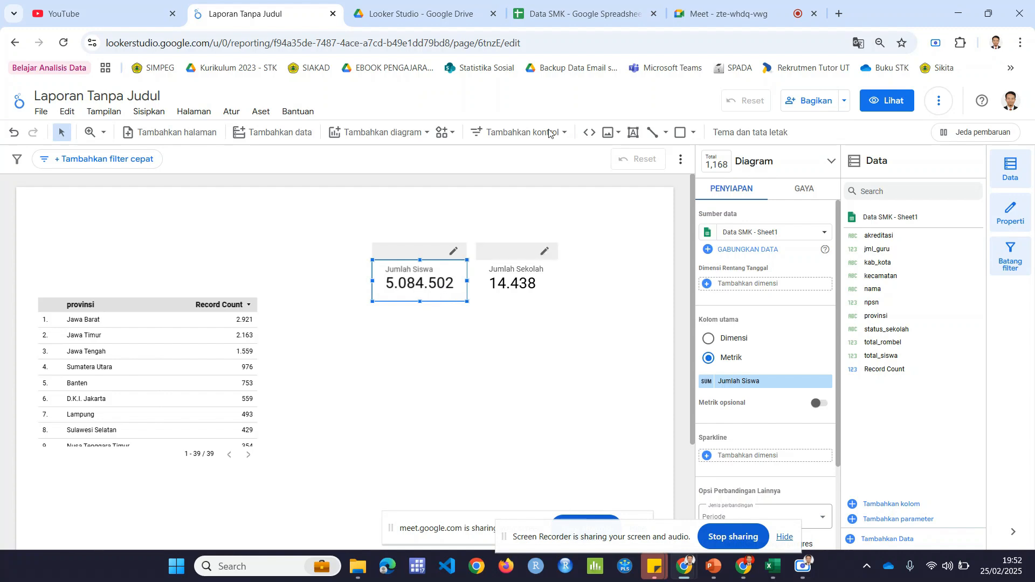
Step: Switch to the Data SMK spreadsheet, examine the total_siswa values in G3:G14, and return to the report
{"action": "left_click", "coordinate": [529, 17]}
{"action": "left_click", "coordinate": [697, 274]}
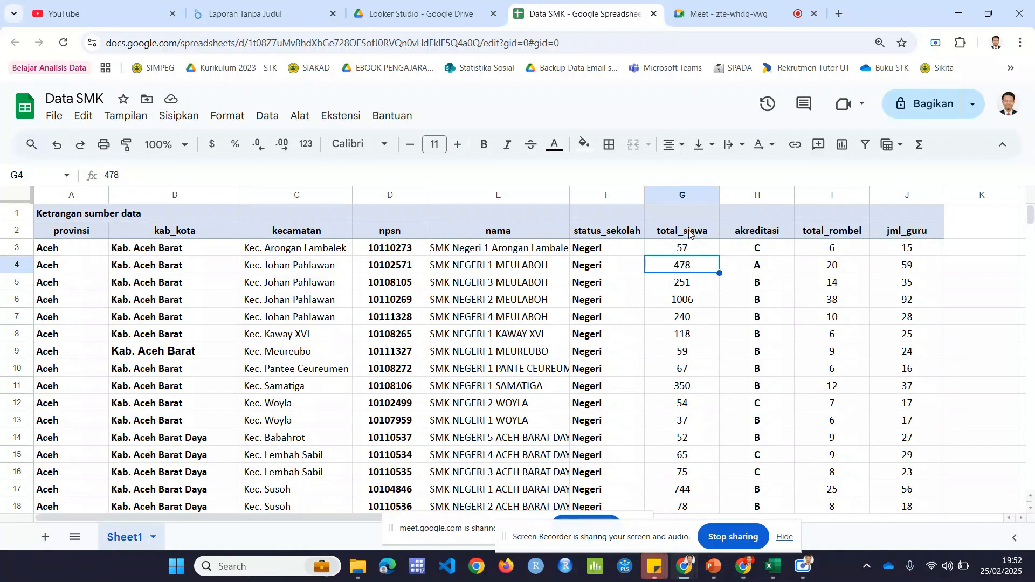
{"action": "left_click_drag", "start_coordinate": [690, 247], "coordinate": [698, 444]}
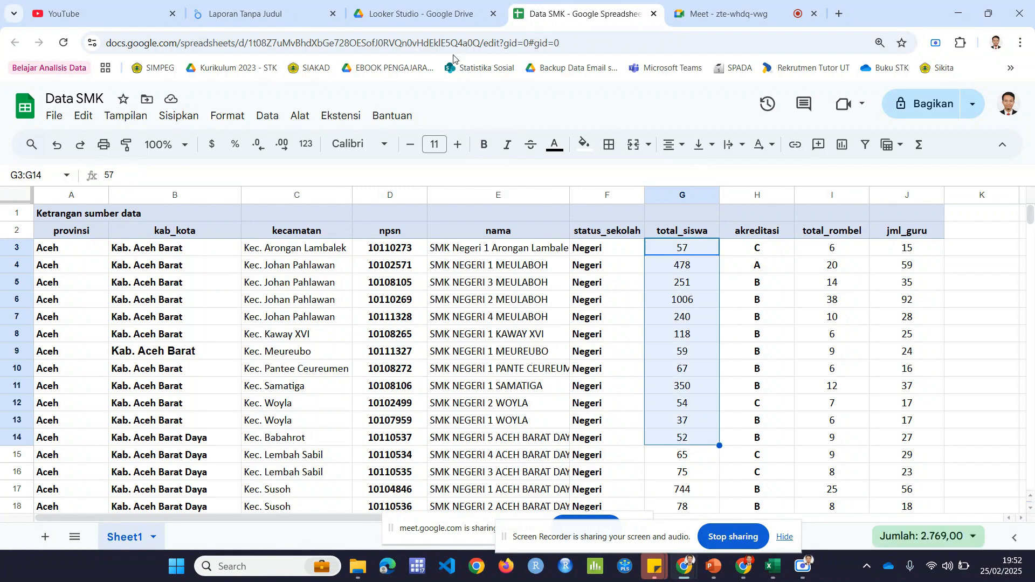
{"action": "left_click", "coordinate": [294, 12]}
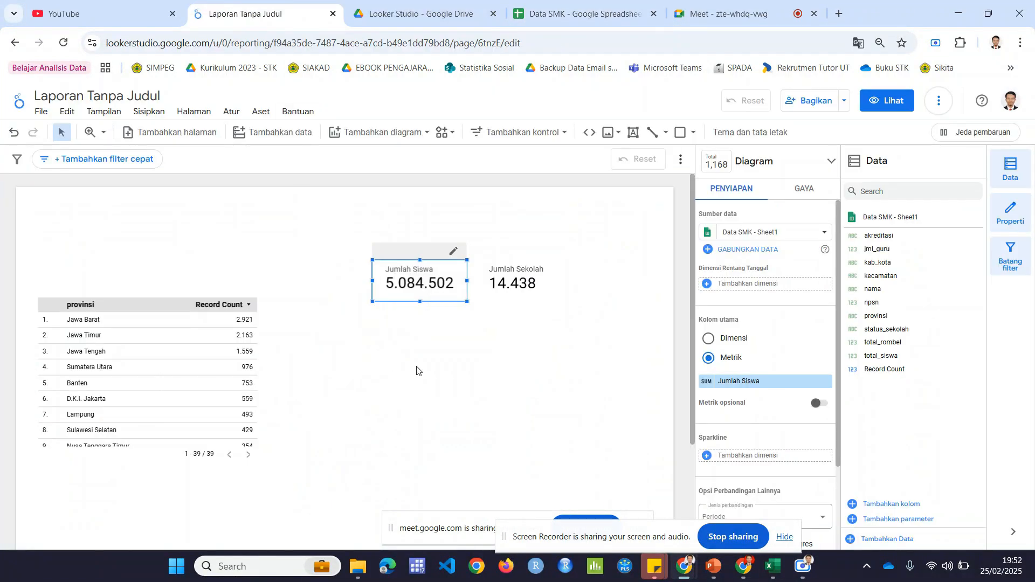
Step: Delete the provinsi table with the Record Count metric from the report page
{"action": "left_click", "coordinate": [410, 364]}
{"action": "scroll", "coordinate": [178, 239], "scroll_direction": "down", "scroll_amount": 3}
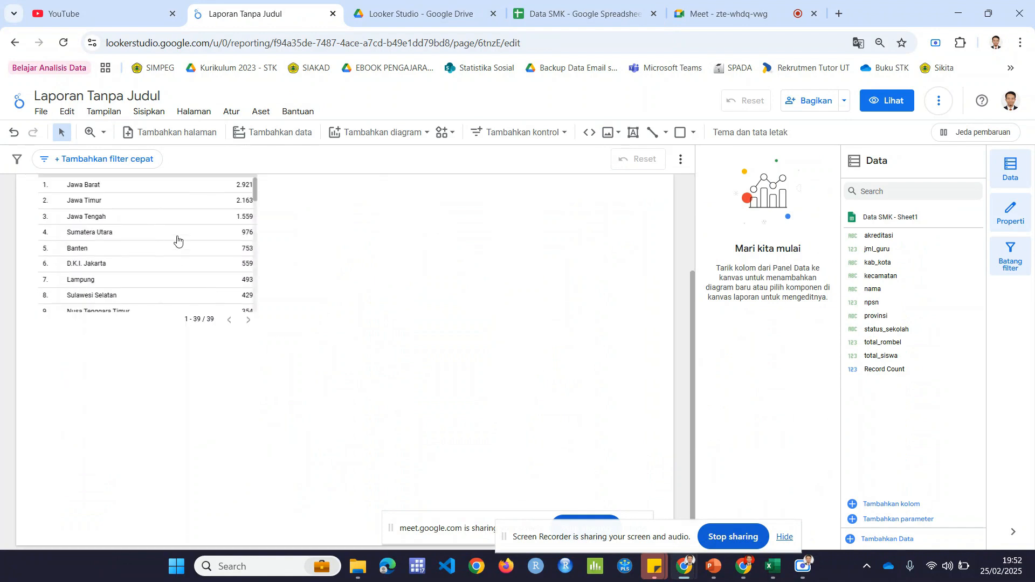
{"action": "scroll", "coordinate": [223, 284], "scroll_direction": "up", "scroll_amount": 3}
{"action": "left_click", "coordinate": [148, 304]}
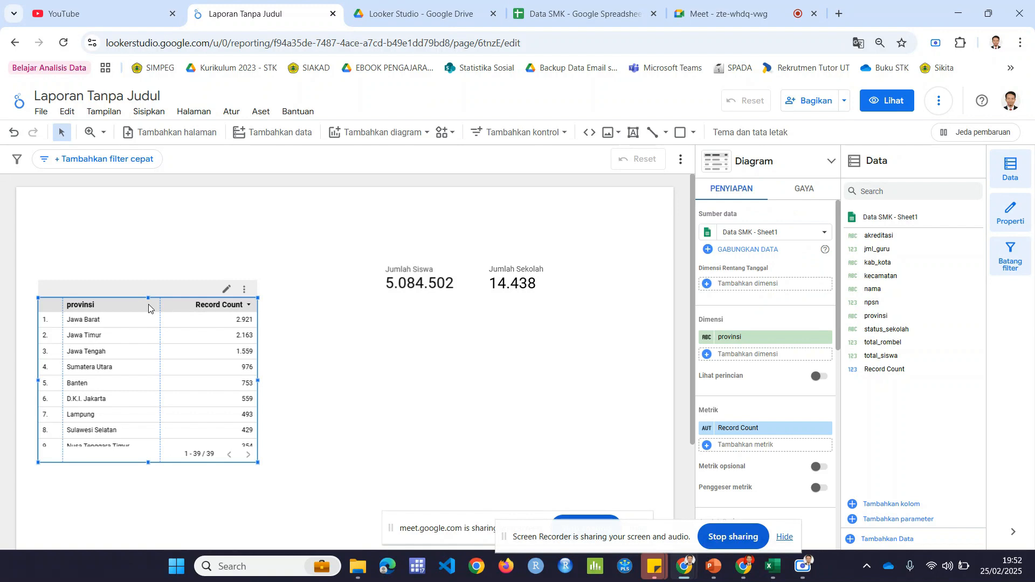
{"action": "key", "text": "Delete"}
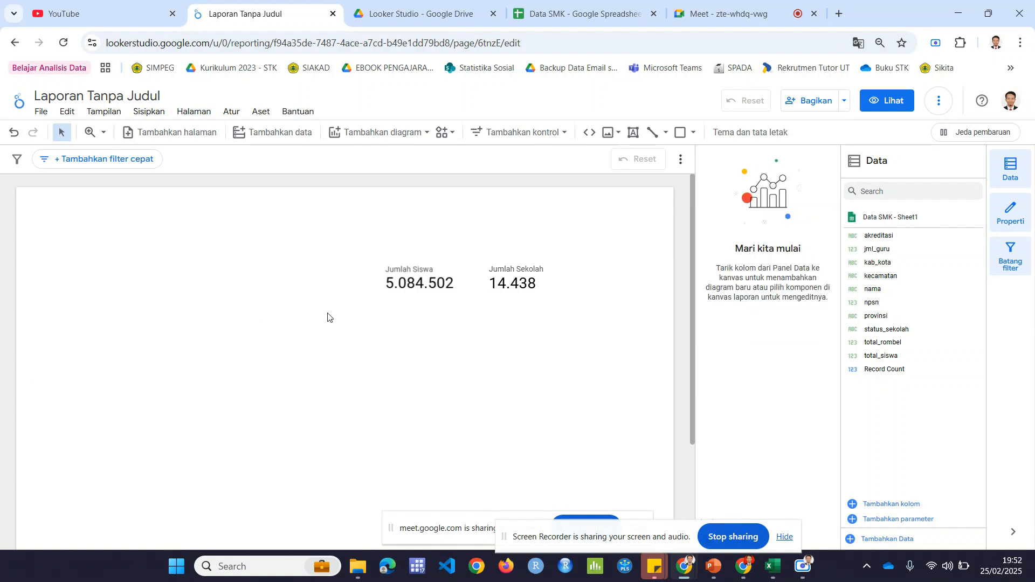
{"action": "left_click", "coordinate": [446, 296]}
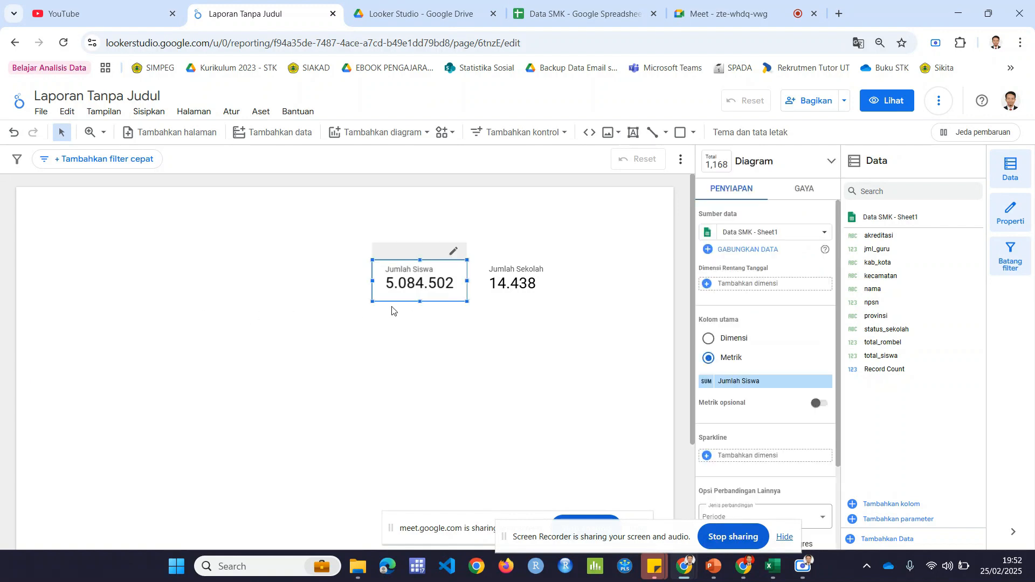
{"action": "left_click", "coordinate": [353, 318]}
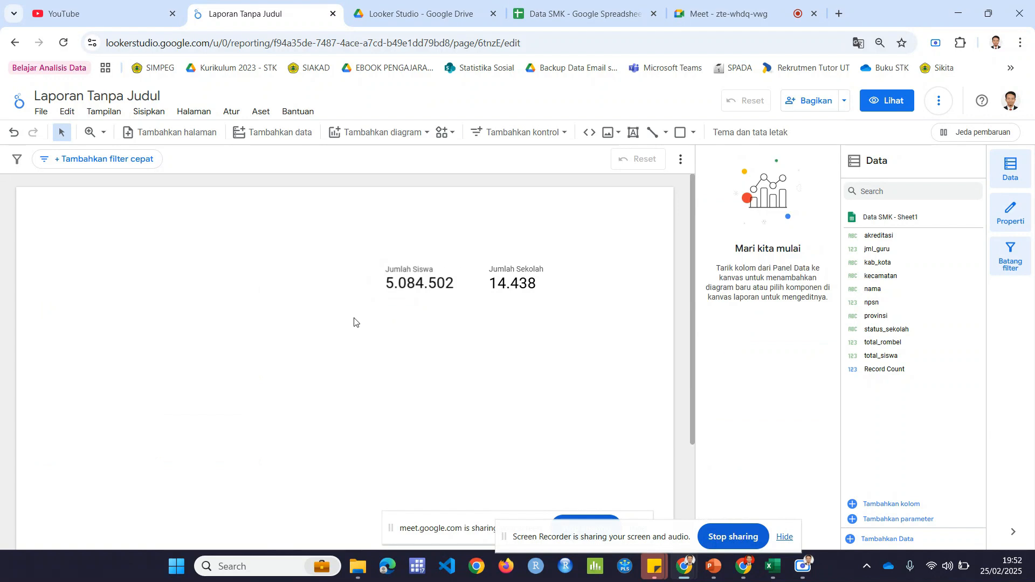
Step: Add a donut chart below the Jumlah Siswa and Jumlah Sekolah scorecards
{"action": "left_click", "coordinate": [385, 139]}
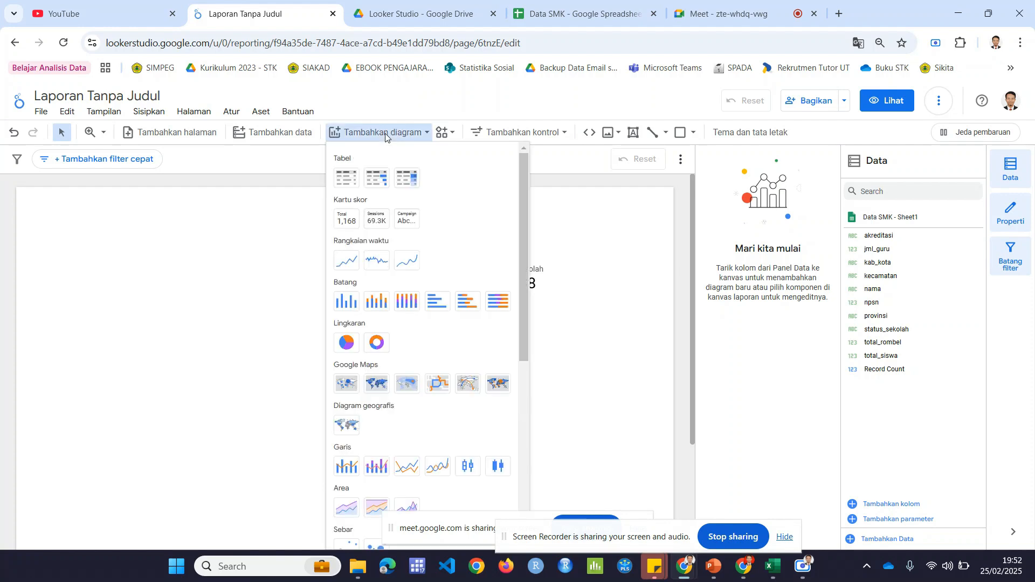
{"action": "left_click", "coordinate": [374, 352]}
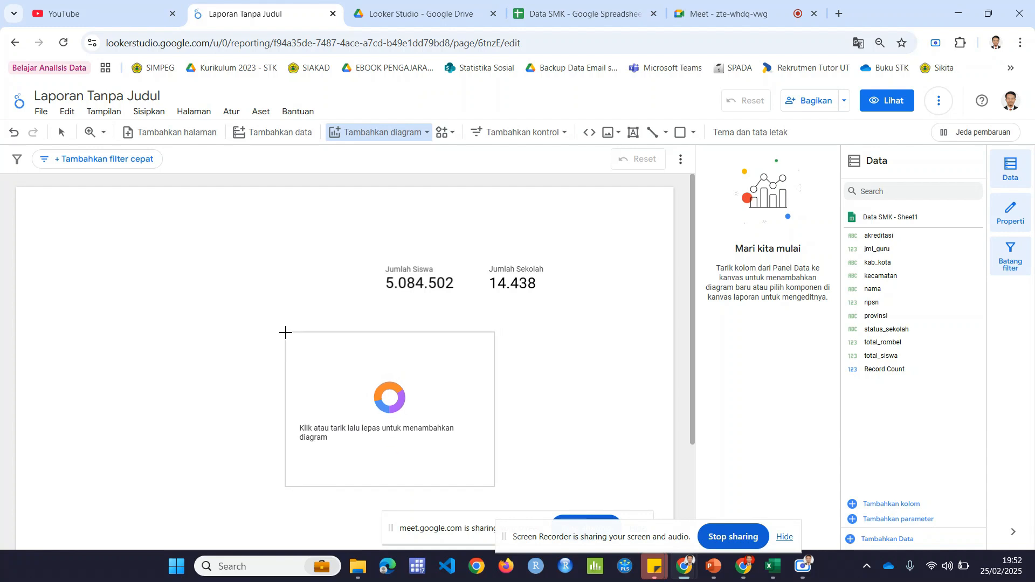
{"action": "left_click", "coordinate": [286, 333]}
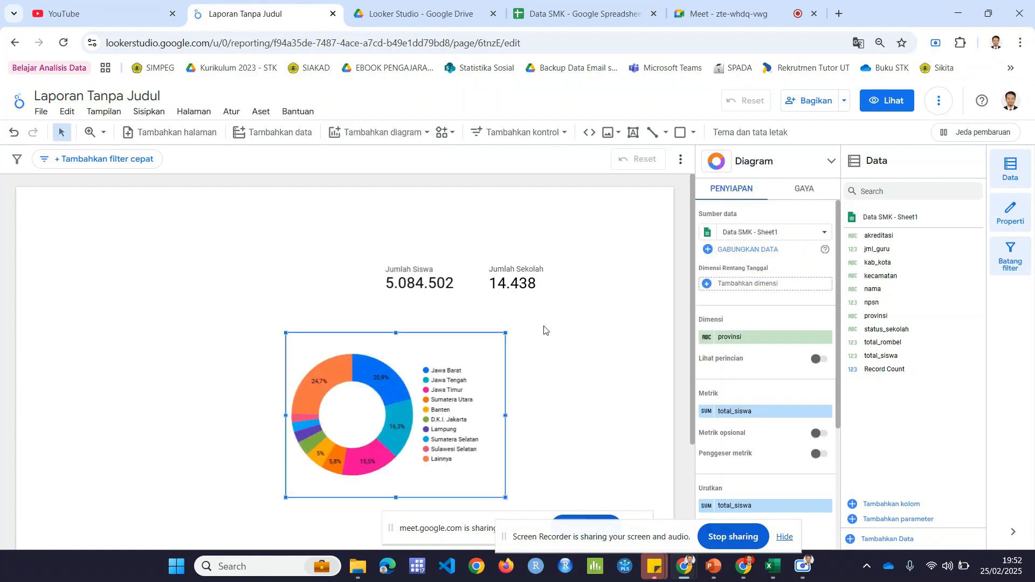
Step: Set the donut chart's dimension to status_sekolah and choose total_siswa as its metric
{"action": "scroll", "coordinate": [561, 323], "scroll_direction": "down", "scroll_amount": 1}
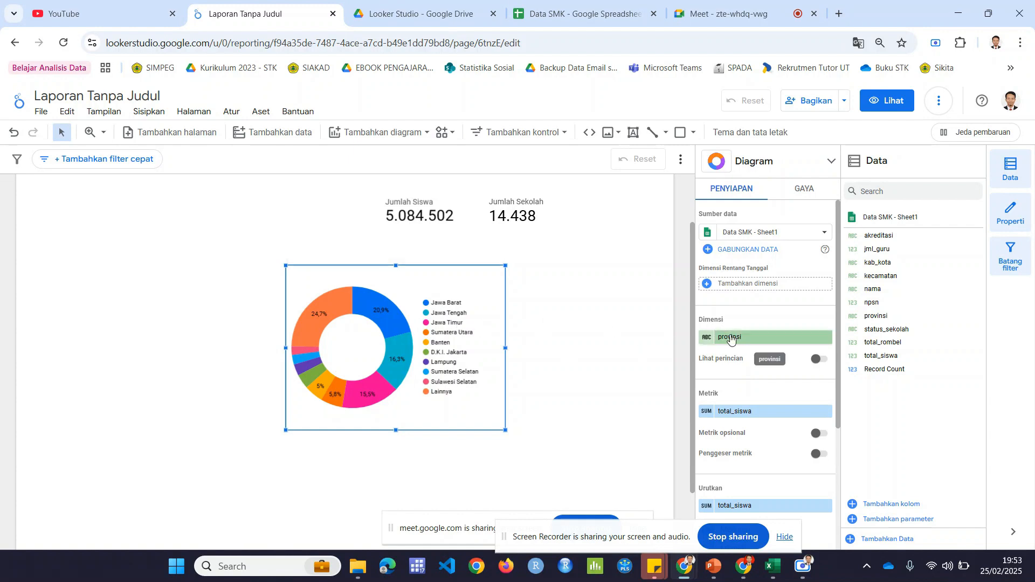
{"action": "left_click", "coordinate": [730, 339]}
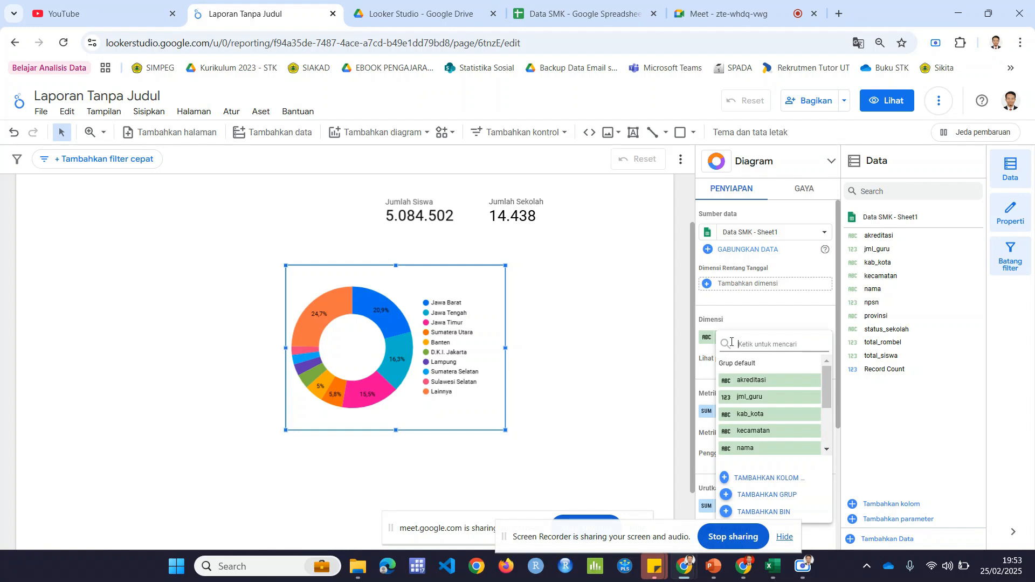
{"action": "scroll", "coordinate": [771, 418], "scroll_direction": "down", "scroll_amount": 3}
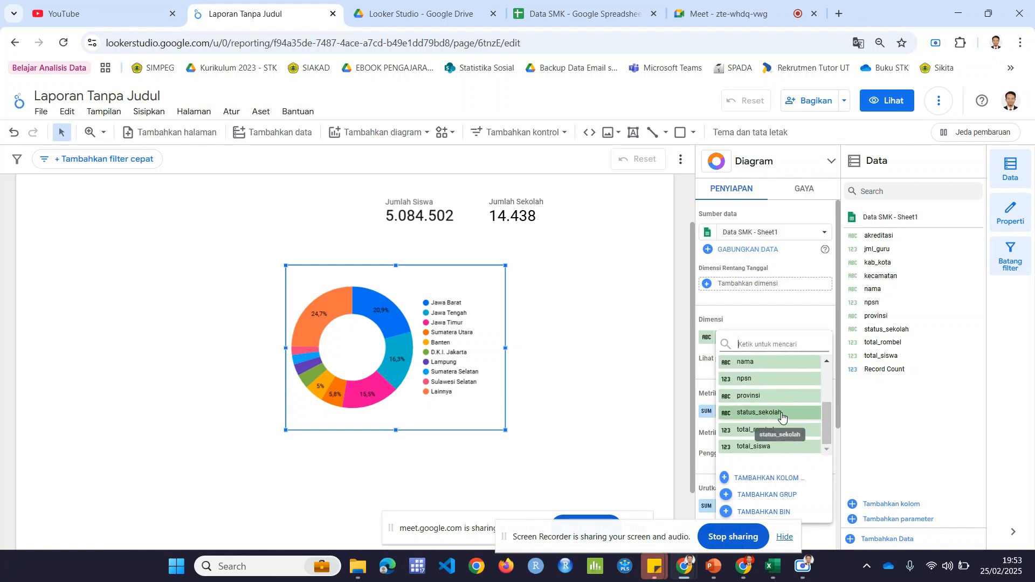
{"action": "left_click_drag", "start_coordinate": [826, 414], "coordinate": [830, 421]}
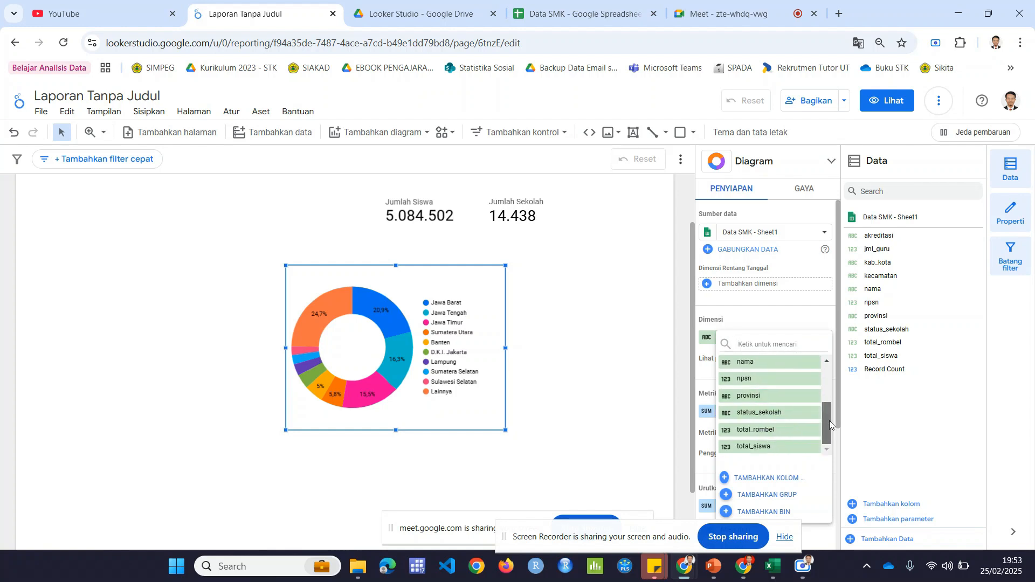
{"action": "left_click", "coordinate": [775, 413]}
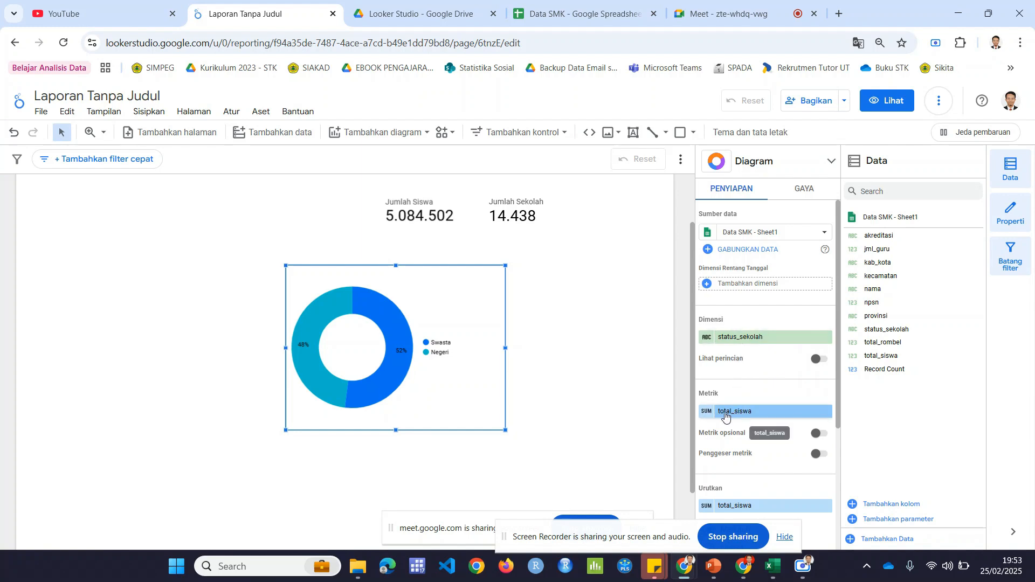
{"action": "left_click", "coordinate": [726, 417]}
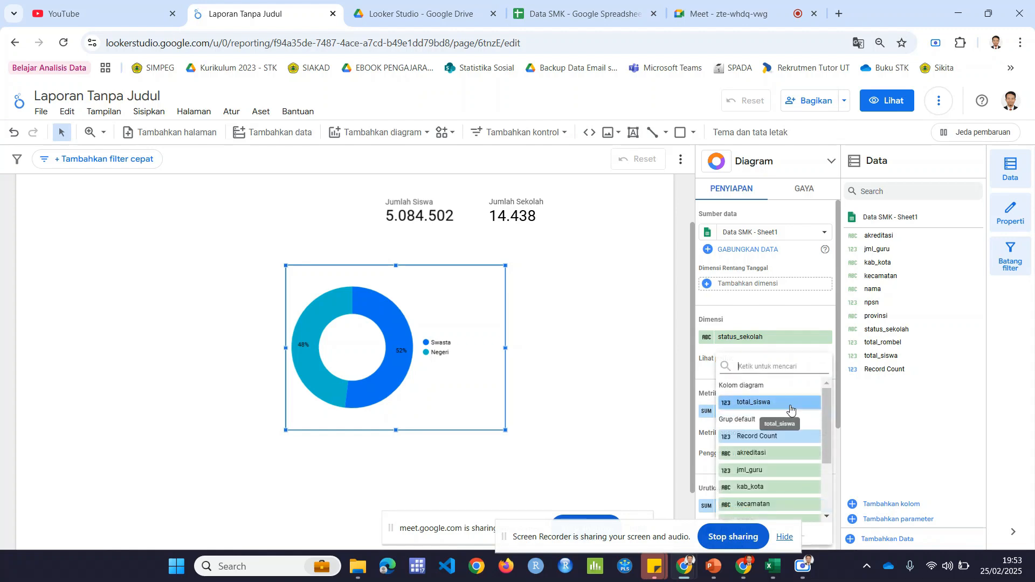
{"action": "left_click", "coordinate": [785, 403]}
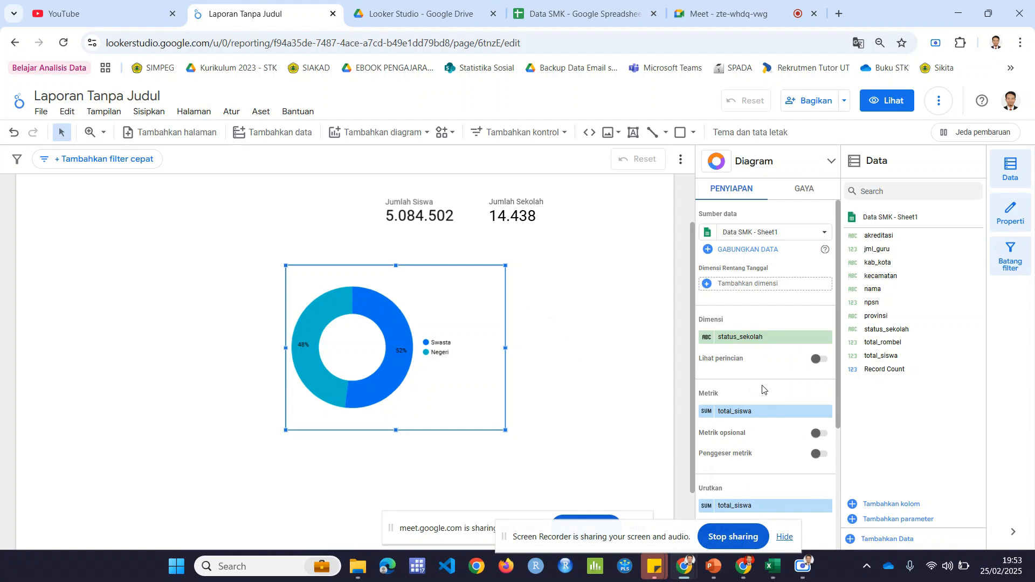
Step: Switch to the Data SMK spreadsheet, examine the status_sekolah column, and return to the report
{"action": "left_click", "coordinate": [604, 15]}
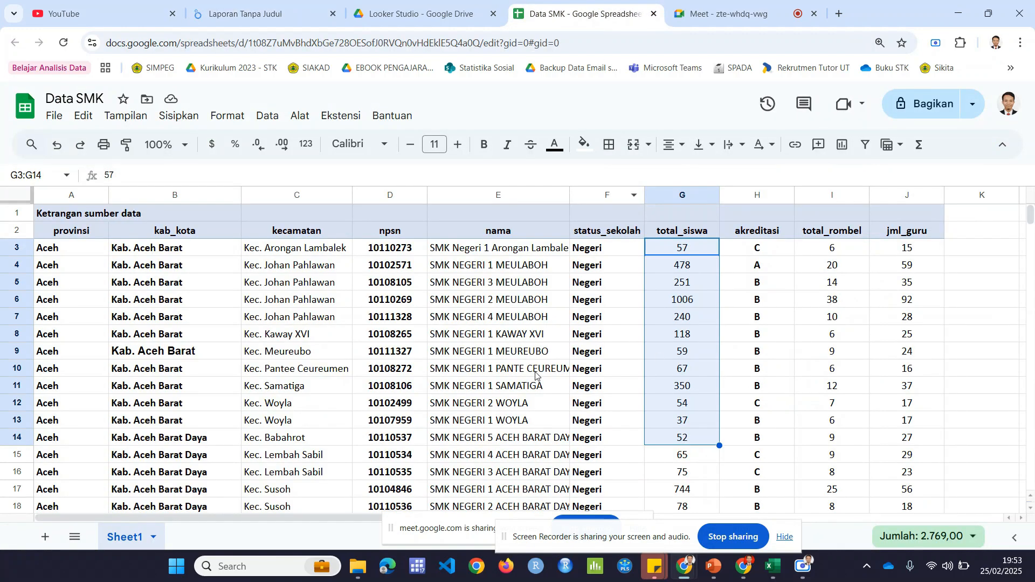
{"action": "left_click", "coordinate": [608, 341]}
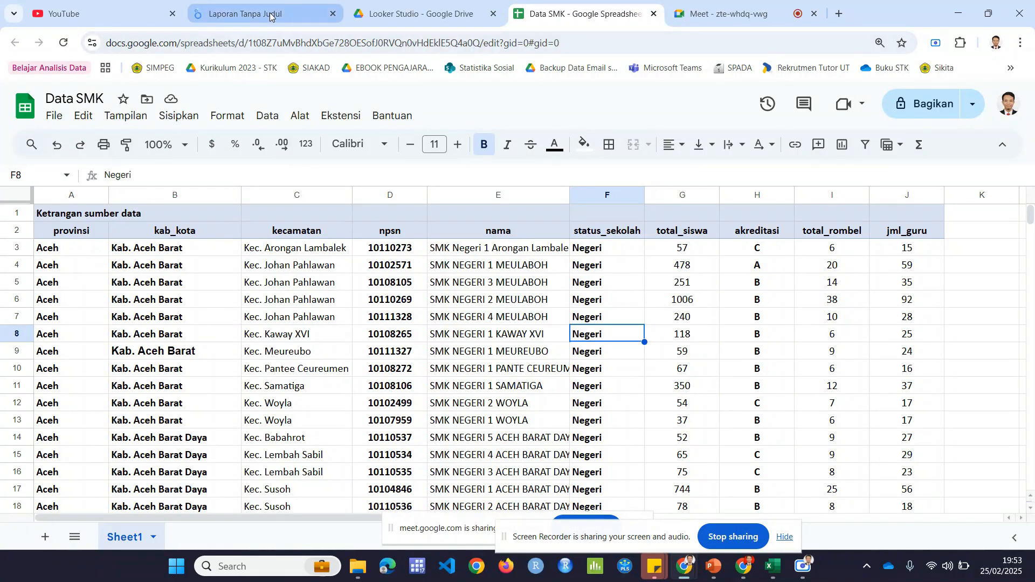
{"action": "mouse_move", "coordinate": [271, 16]}
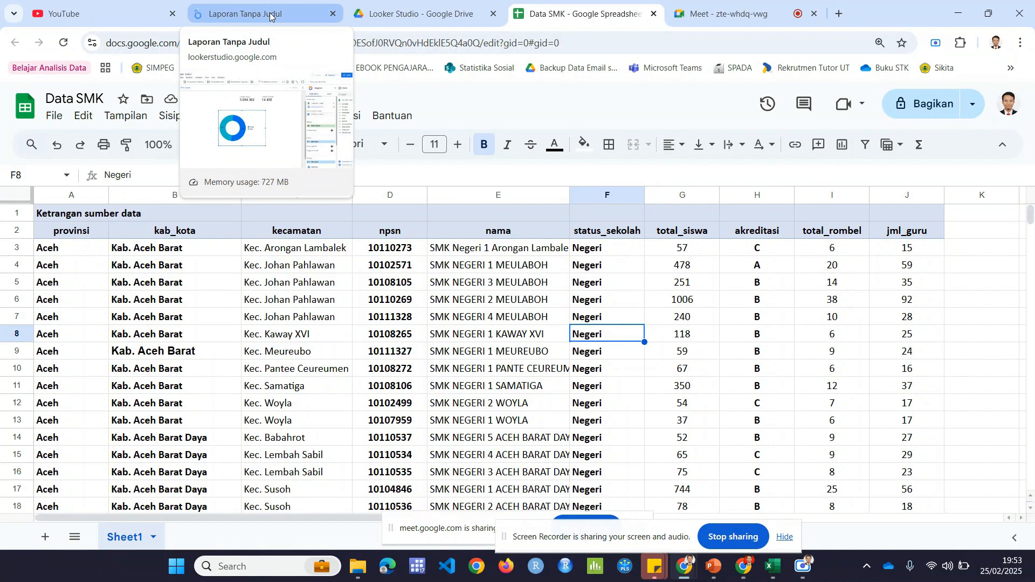
{"action": "left_click", "coordinate": [270, 16]}
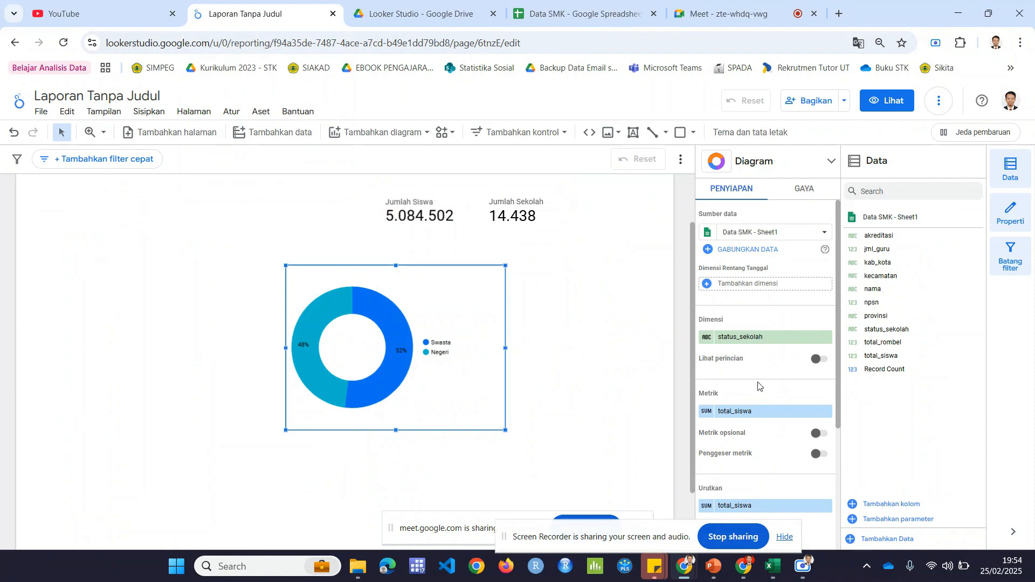
{"action": "left_click", "coordinate": [561, 13]}
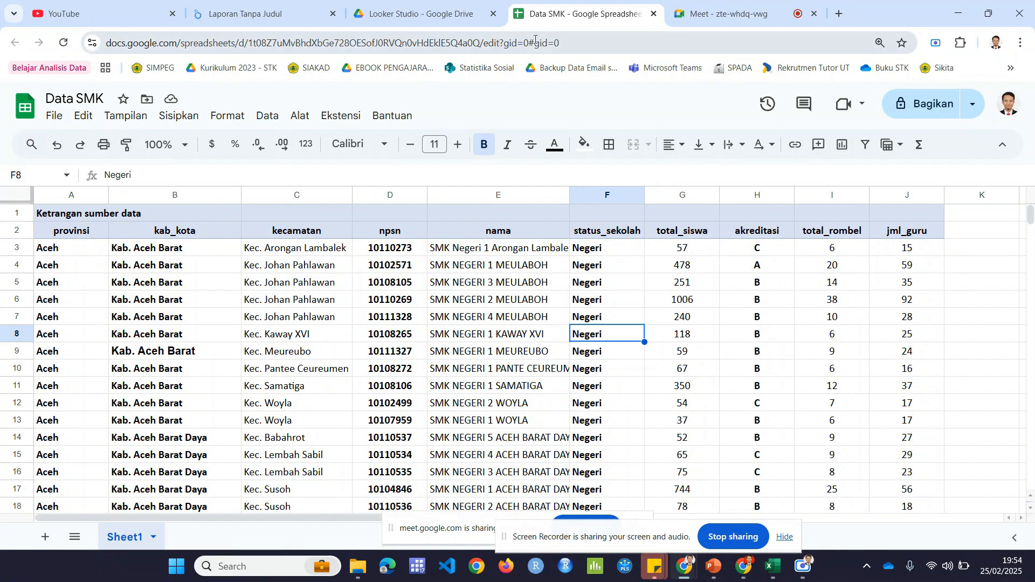
{"action": "left_click", "coordinate": [276, 3]}
Step: Move the donut chart left on the report page, keeping it below the scorecards, and deselect it
{"action": "mouse_move", "coordinate": [484, 330]}
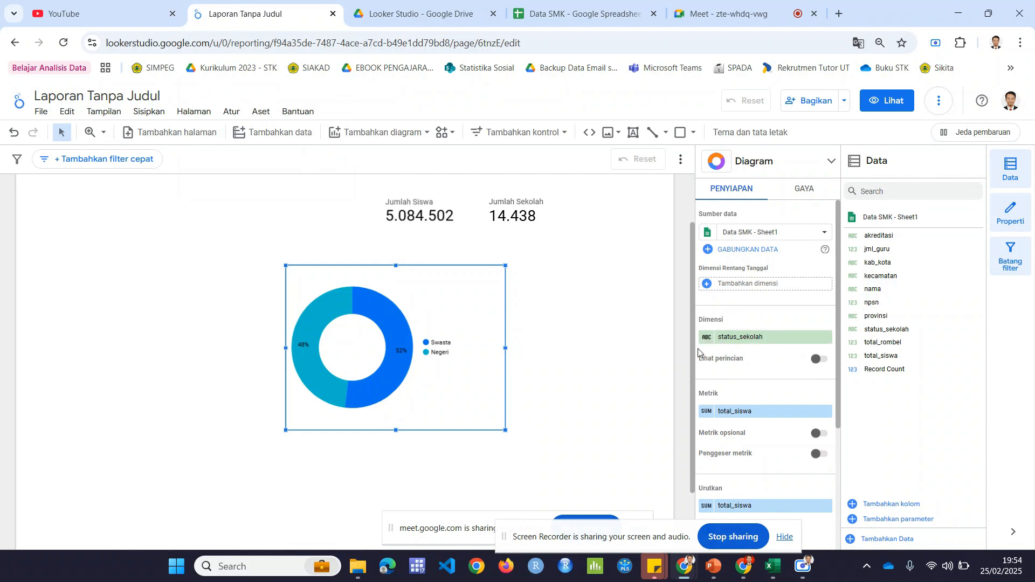
{"action": "mouse_move", "coordinate": [456, 377]}
{"action": "left_click_drag", "start_coordinate": [495, 279], "coordinate": [448, 280]}
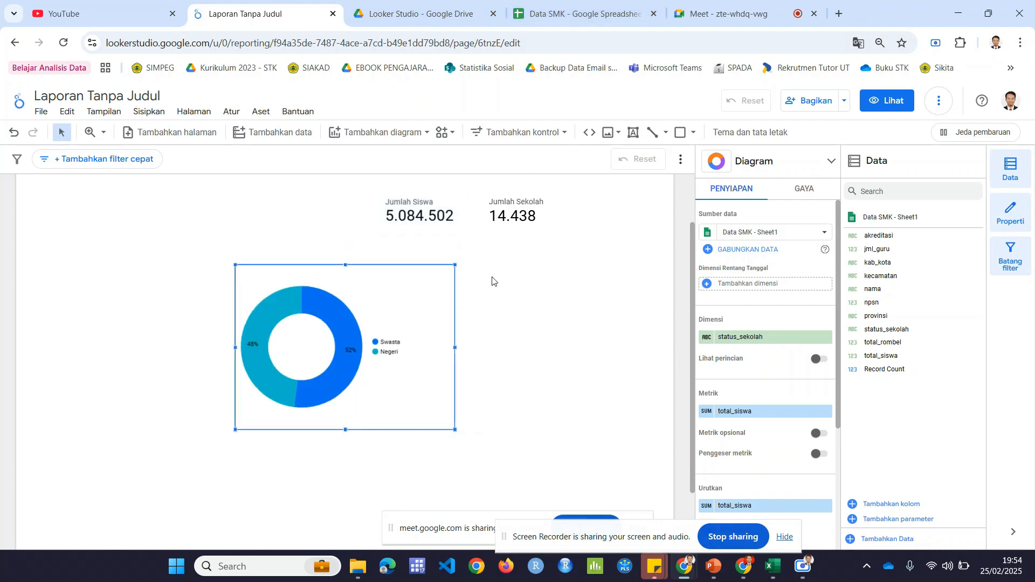
{"action": "left_click", "coordinate": [492, 281]}
Step: Compare the total_siswa and total_rombel columns in the Data SMK spreadsheet, then return to the report
{"action": "left_click", "coordinate": [596, 4]}
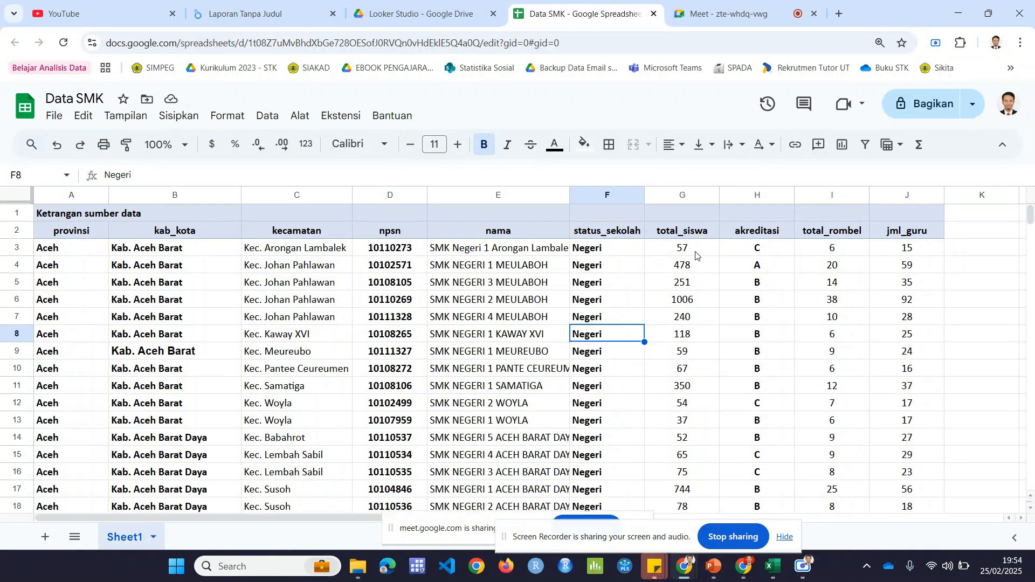
{"action": "scroll", "coordinate": [696, 255], "scroll_direction": "down", "scroll_amount": 3}
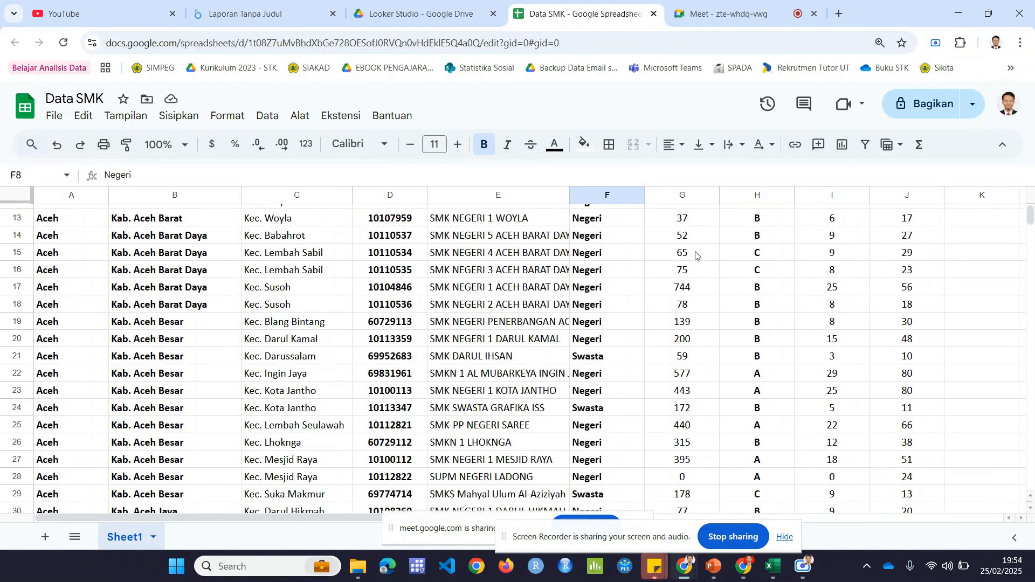
{"action": "scroll", "coordinate": [696, 256], "scroll_direction": "up", "scroll_amount": 3}
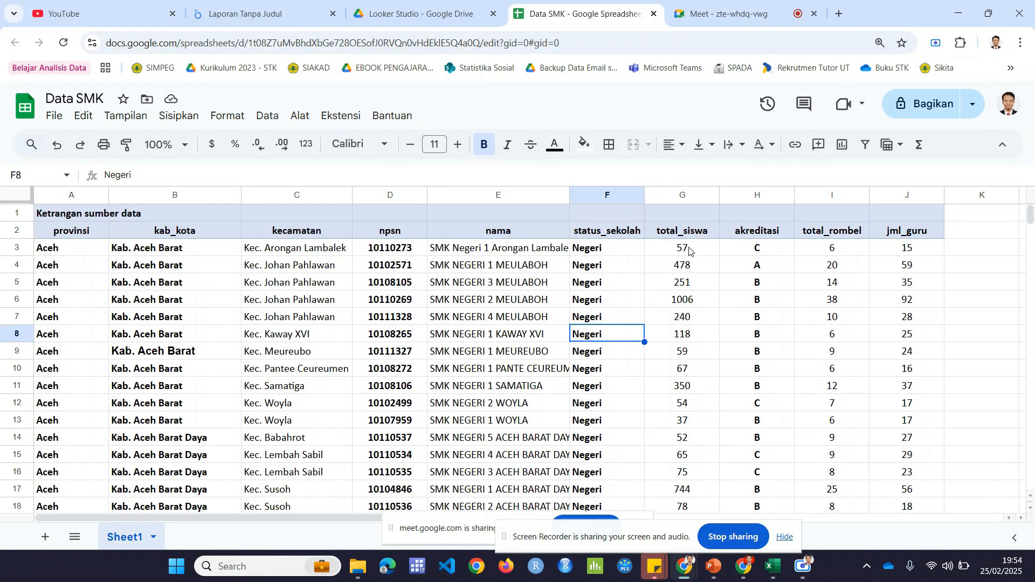
{"action": "left_click", "coordinate": [689, 250]}
{"action": "left_click", "coordinate": [836, 253]}
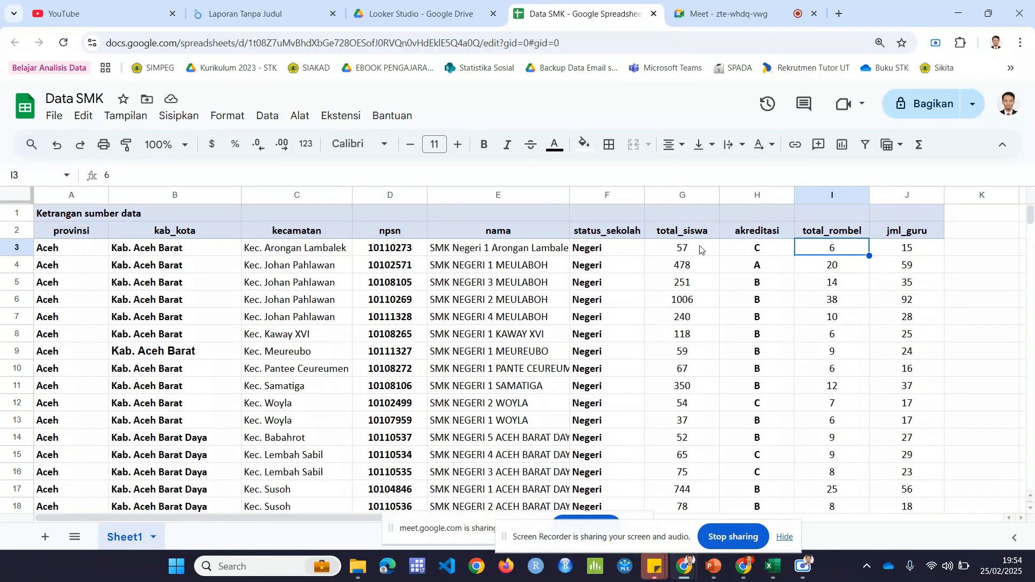
{"action": "left_click", "coordinate": [254, 7]}
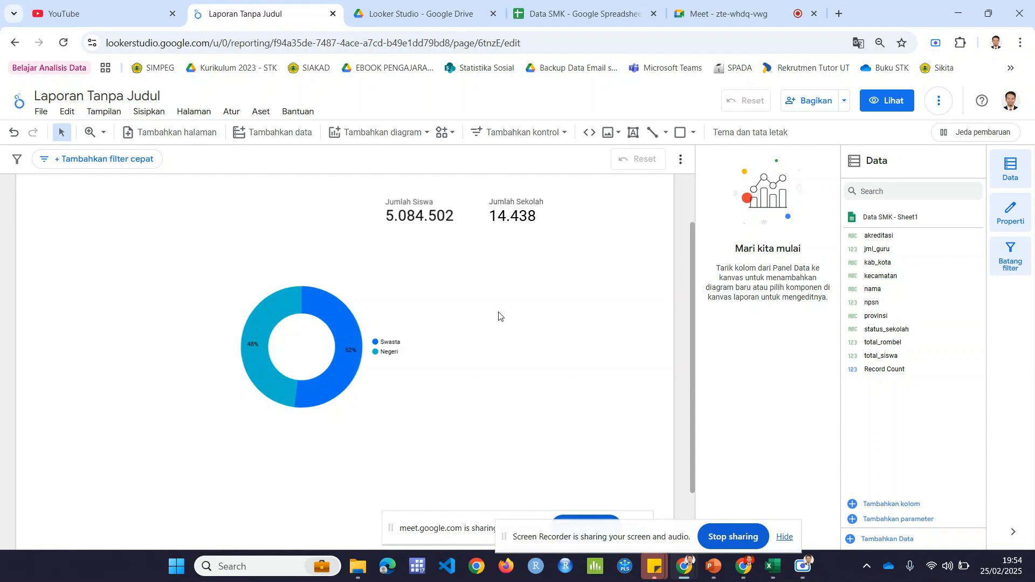
{"action": "mouse_move", "coordinate": [427, 300]}
{"action": "left_click", "coordinate": [898, 505]}
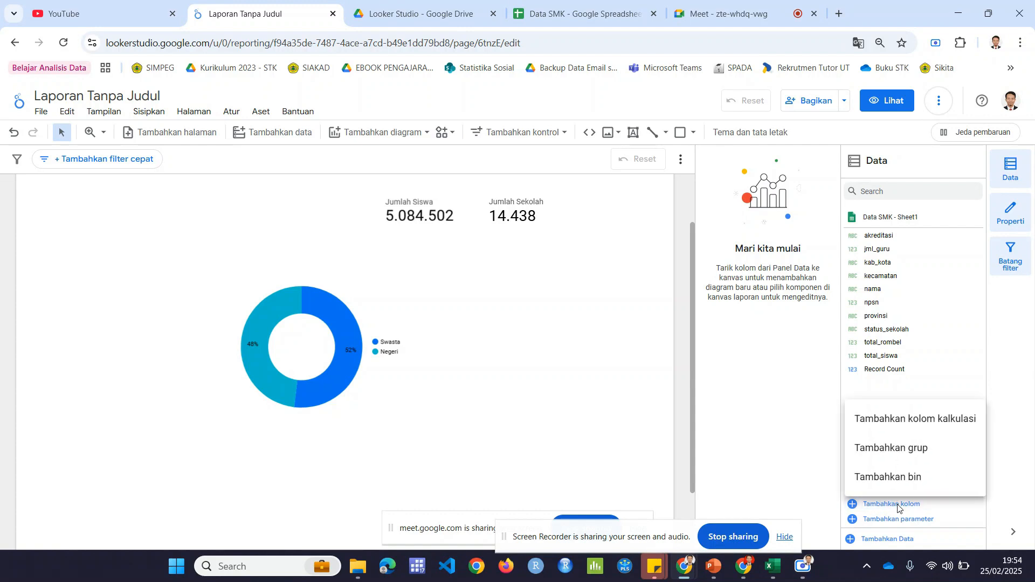
{"action": "left_click", "coordinate": [923, 420]}
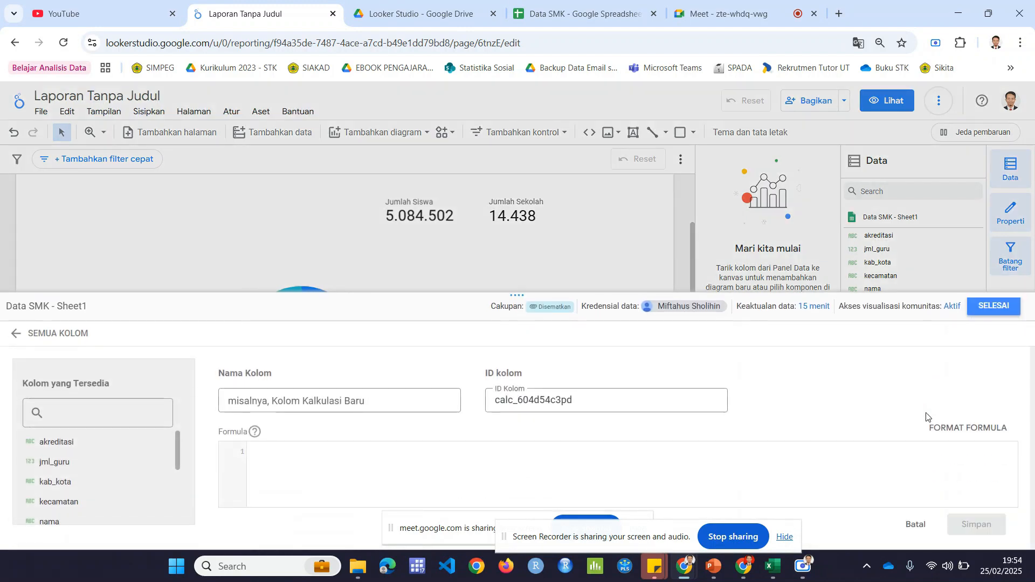
{"action": "left_click", "coordinate": [994, 307]}
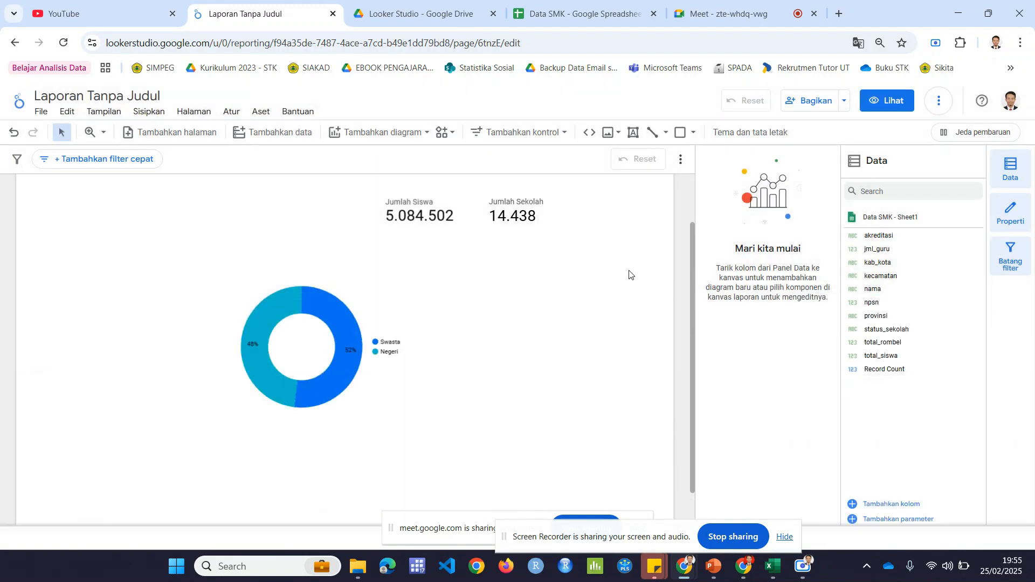
{"action": "left_click", "coordinate": [387, 309]}
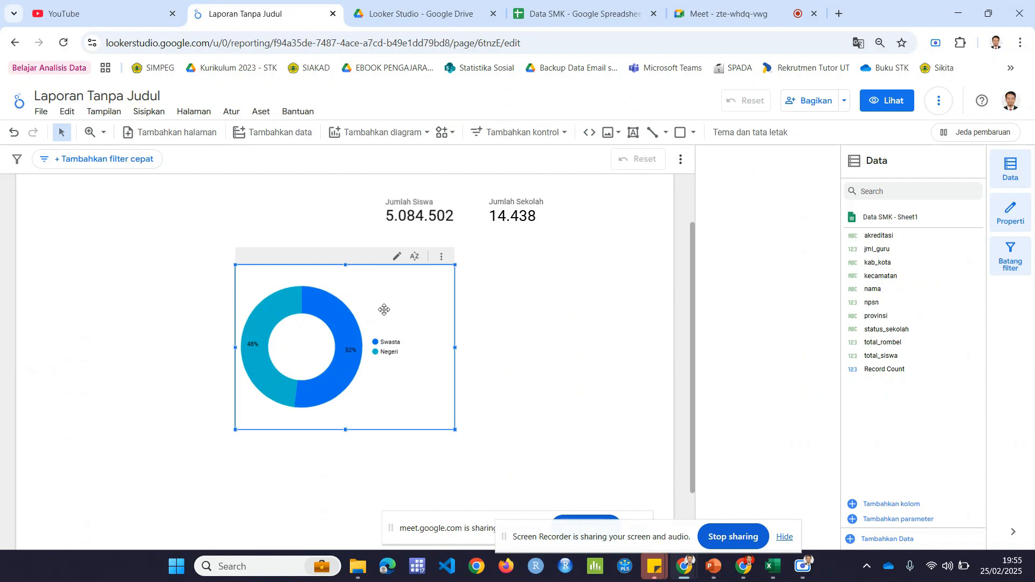
{"action": "scroll", "coordinate": [771, 347], "scroll_direction": "down", "scroll_amount": 3}
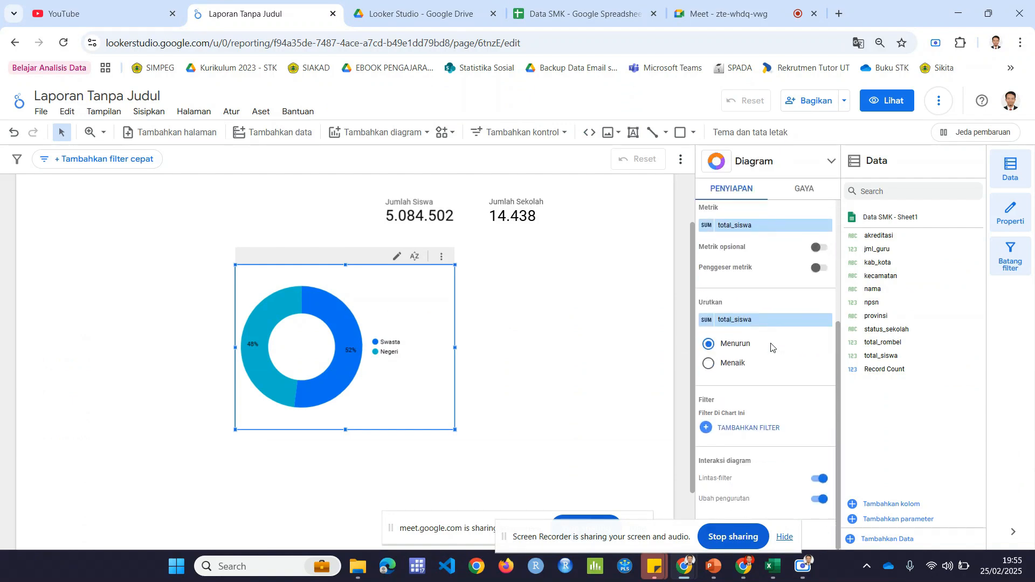
{"action": "scroll", "coordinate": [771, 346], "scroll_direction": "up", "scroll_amount": 3}
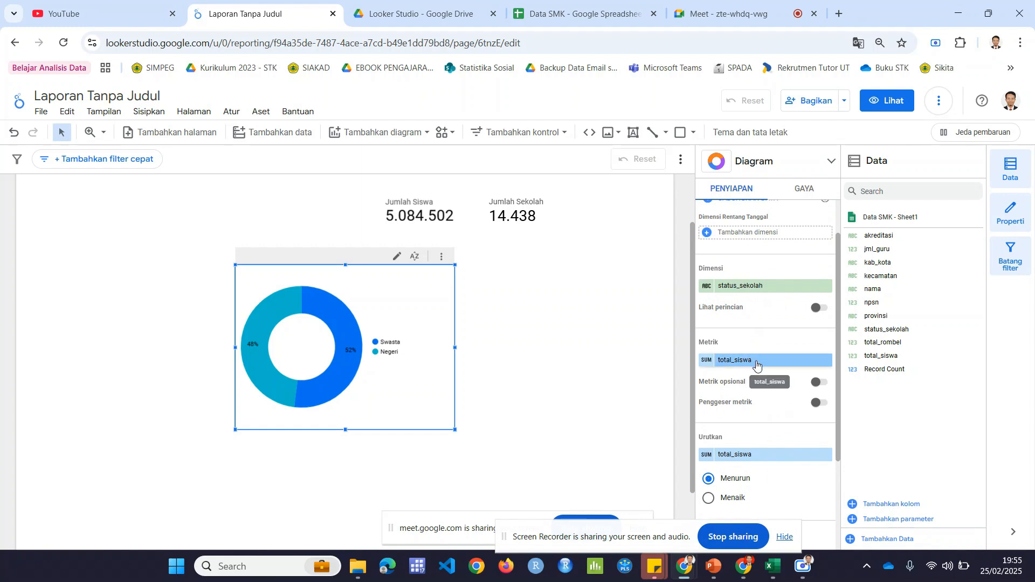
{"action": "left_click", "coordinate": [750, 286]}
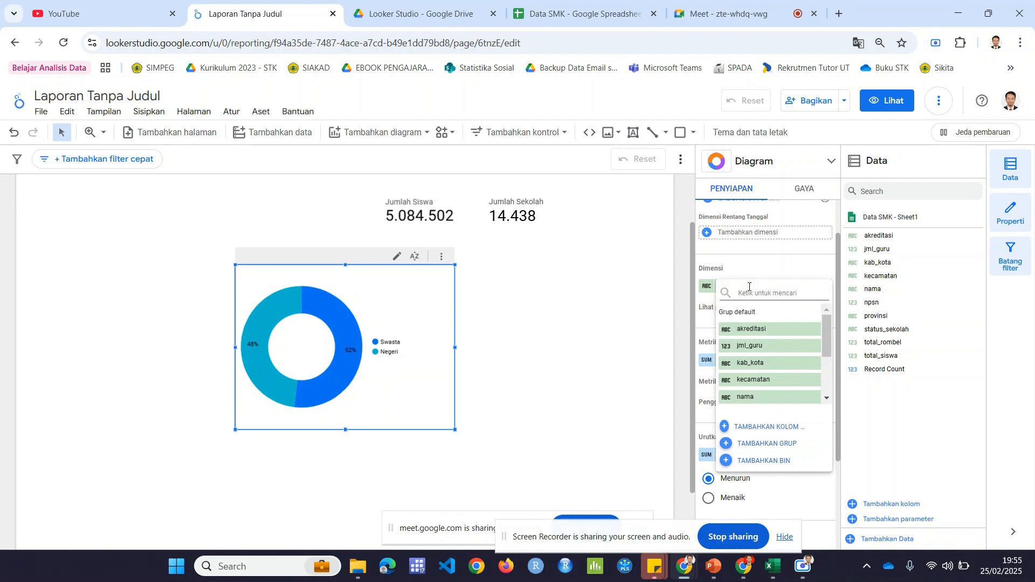
{"action": "left_click", "coordinate": [924, 451]}
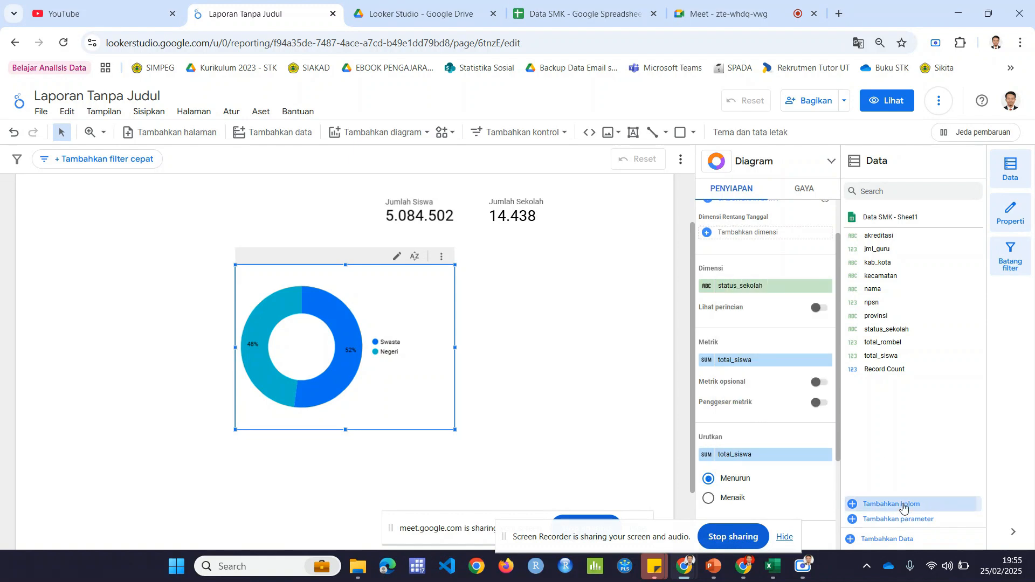
Step: Create a new calculated field in the Data SMK source and name it Jumlah Kelas
{"action": "left_click", "coordinate": [904, 508]}
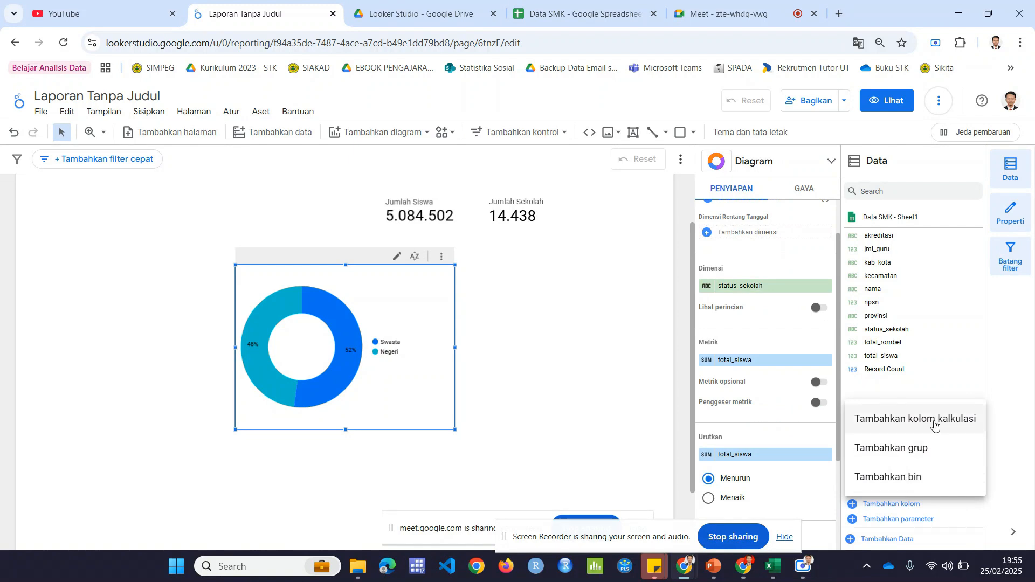
{"action": "left_click", "coordinate": [934, 425]}
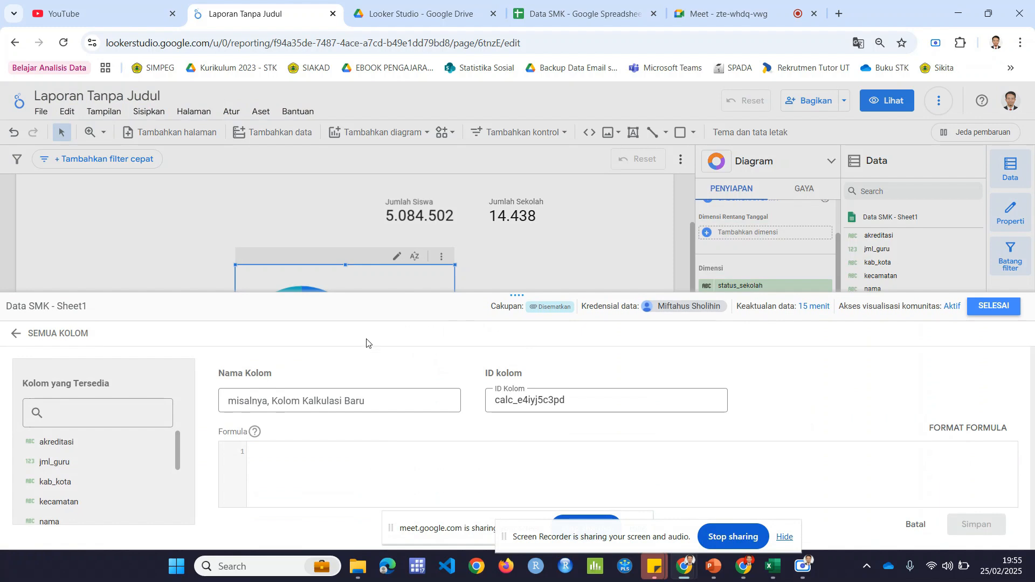
{"action": "left_click", "coordinate": [321, 408]}
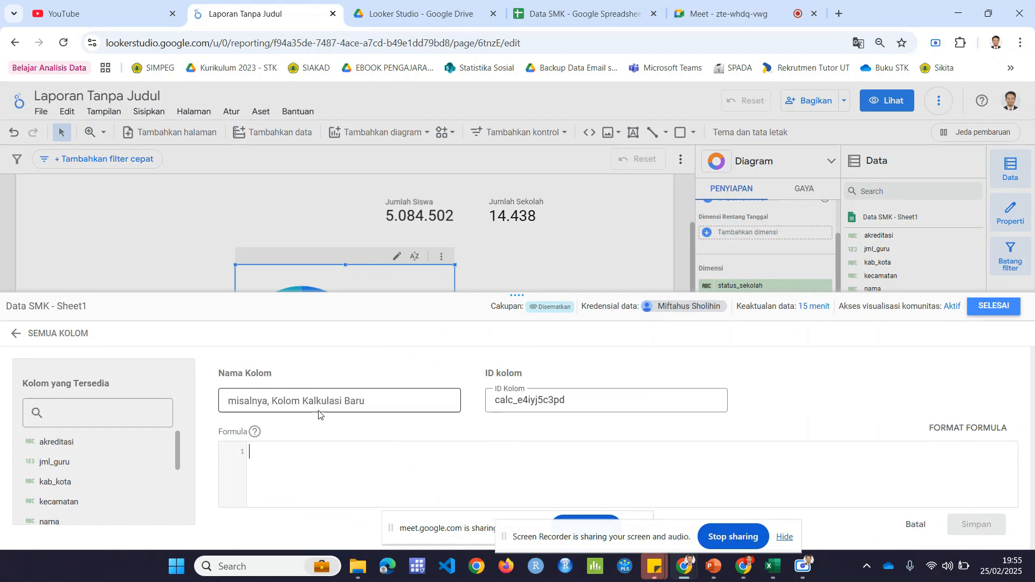
{"action": "left_click", "coordinate": [316, 398]}
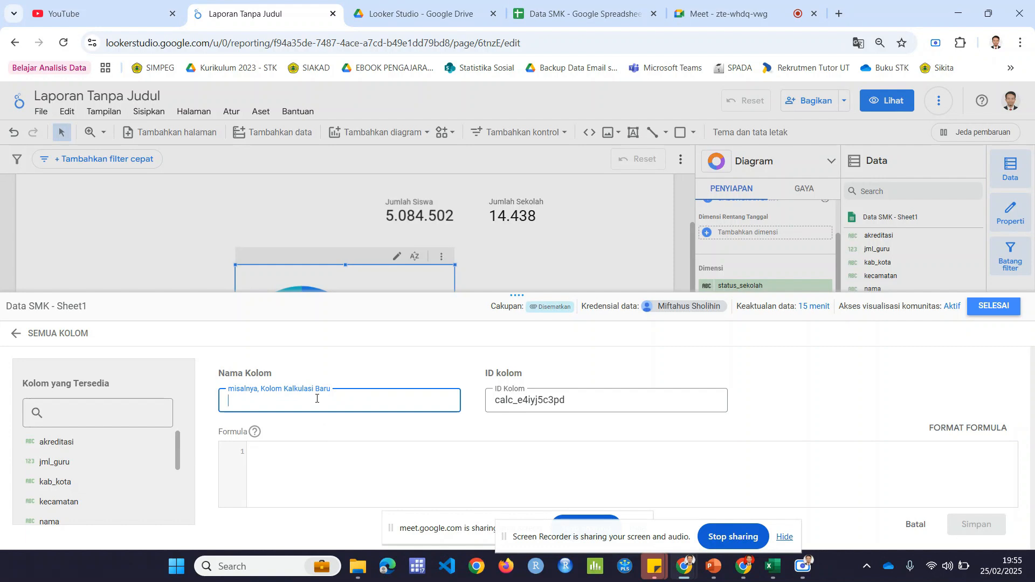
{"action": "type", "text": "Jumlah Kela"}
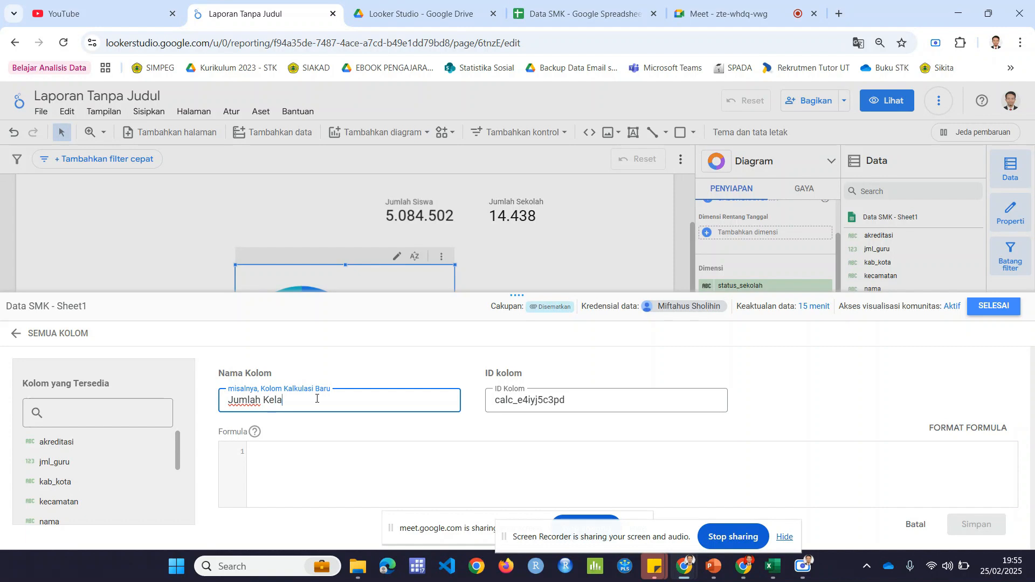
{"action": "type", "text": "s"}
Step: Define the Jumlah Kelas formula as total_siswa / total_rombel, then save the calculated field and return to the report
{"action": "left_click", "coordinate": [270, 456]}
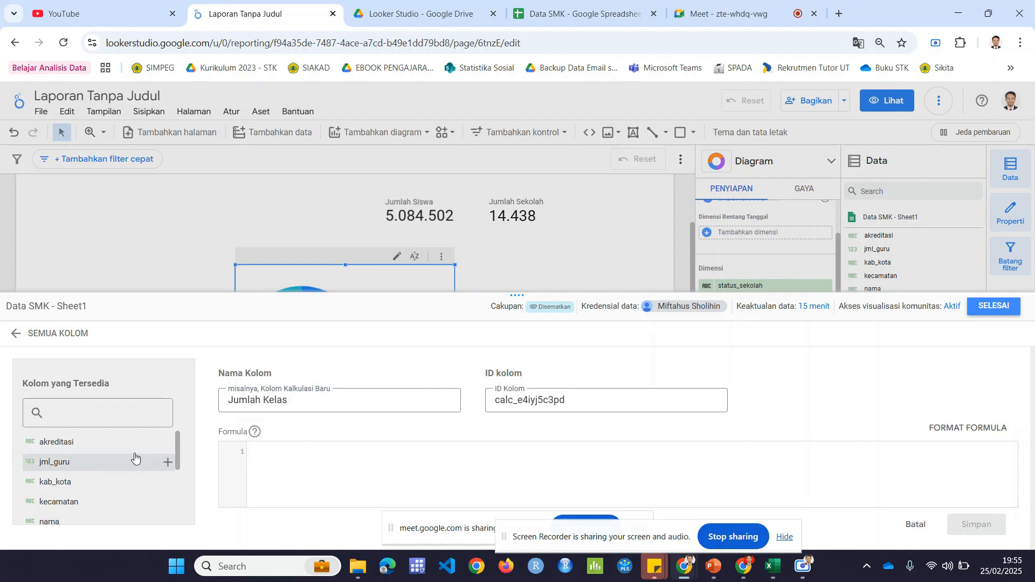
{"action": "scroll", "coordinate": [140, 469], "scroll_direction": "down", "scroll_amount": 5}
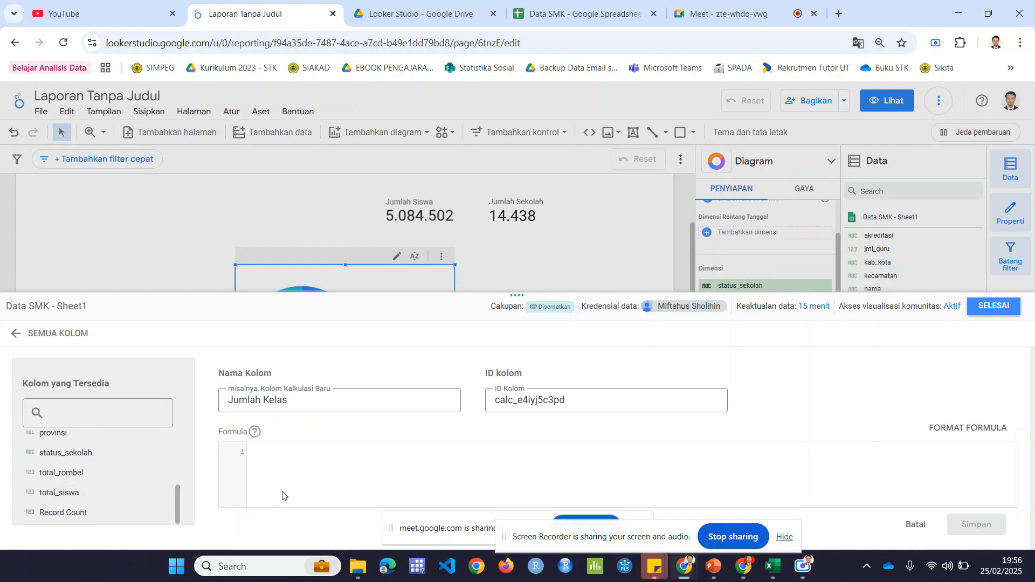
{"action": "left_click", "coordinate": [65, 492]}
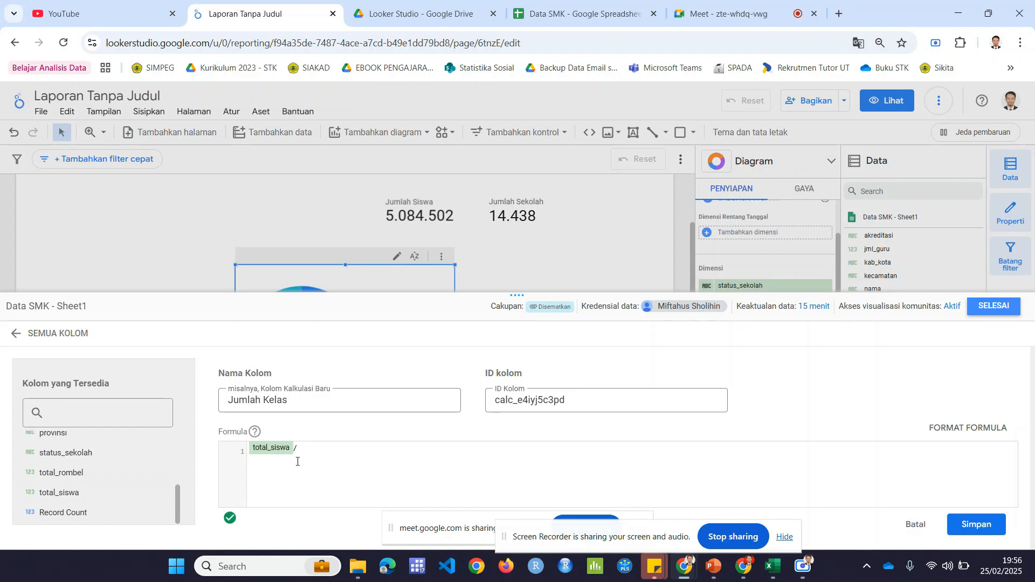
{"action": "type", "text": "/rom"}
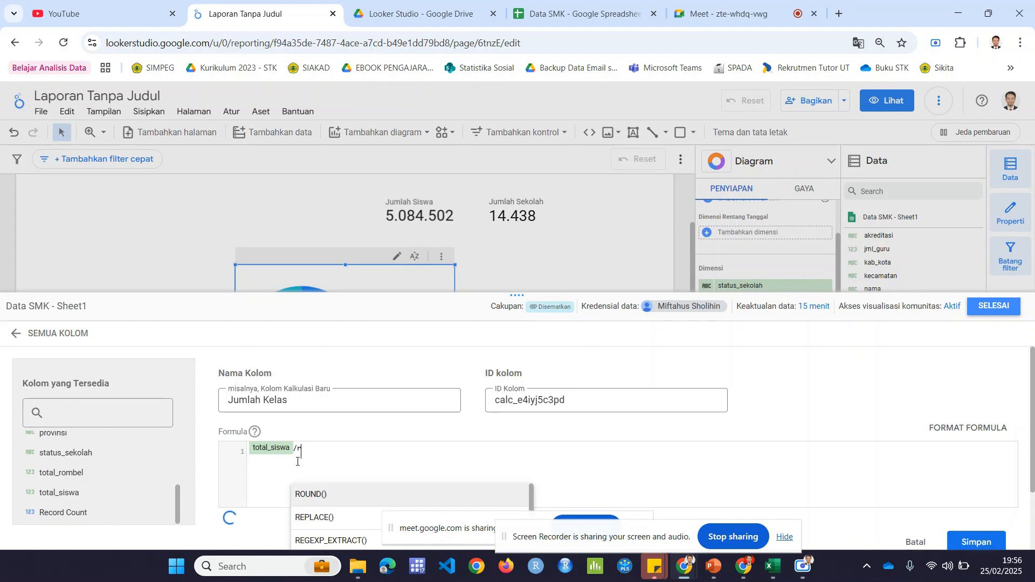
{"action": "key", "text": "BackSpace"}
{"action": "key", "text": "BackSpace"}
{"action": "key", "text": "BackSpace"}
{"action": "type", "text": "tot"}
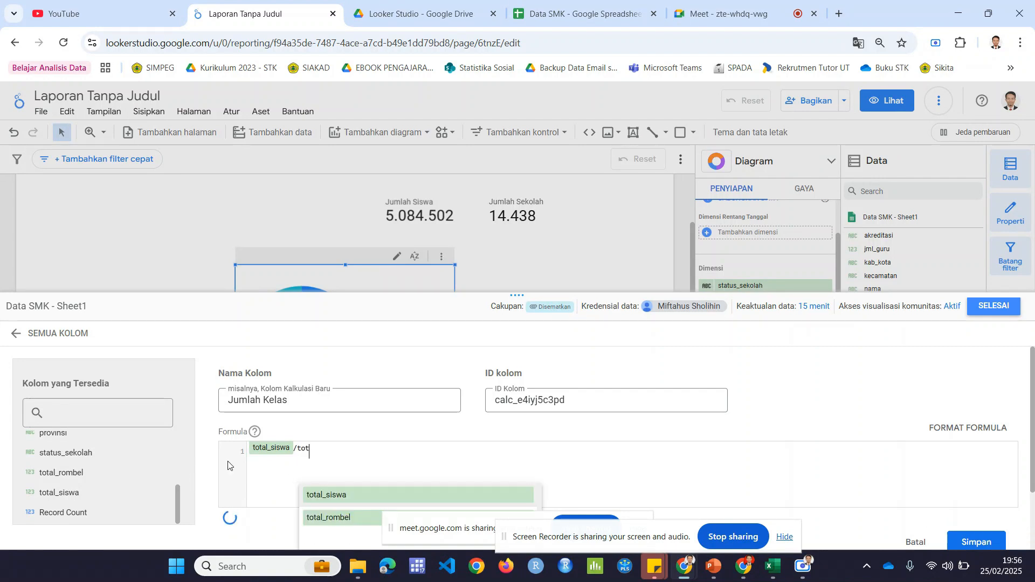
{"action": "type", "text": "al"}
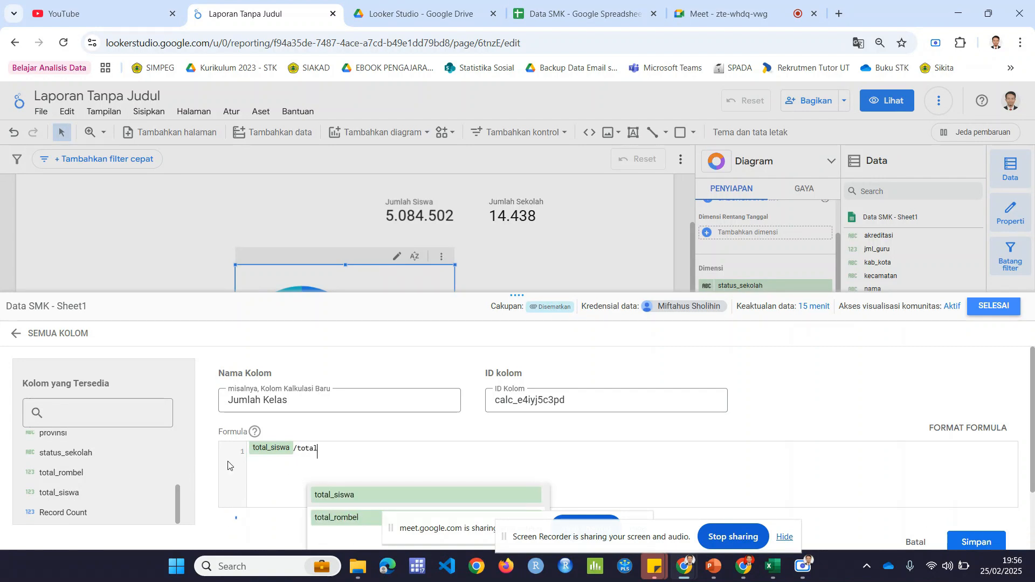
{"action": "left_click", "coordinate": [356, 517]}
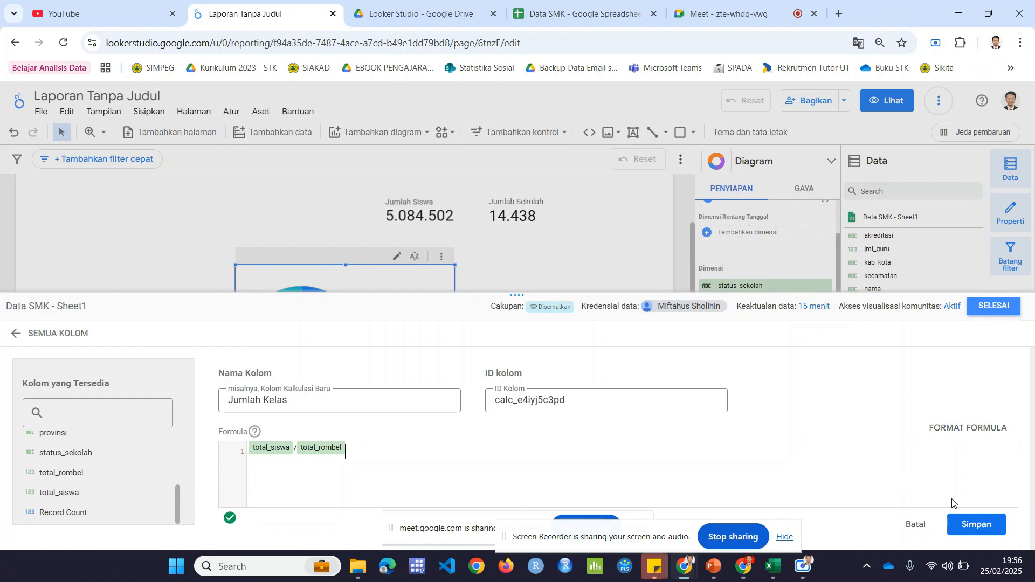
{"action": "left_click", "coordinate": [978, 522]}
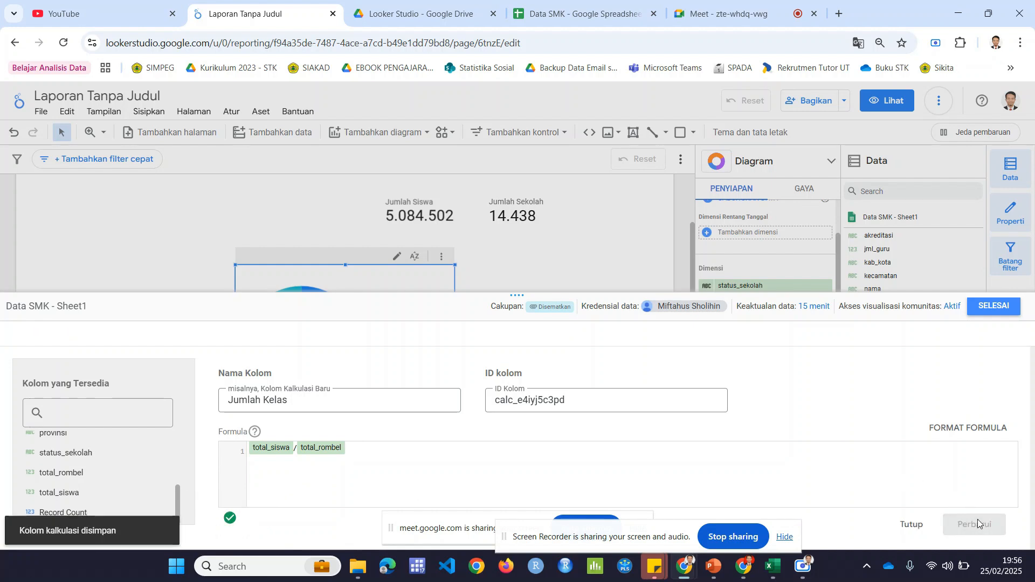
{"action": "left_click", "coordinate": [995, 305]}
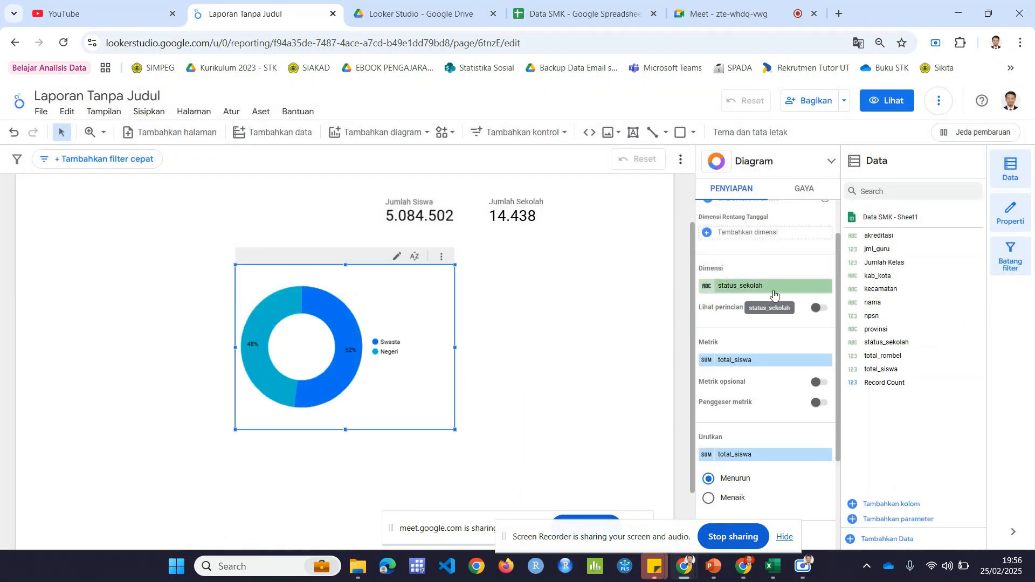
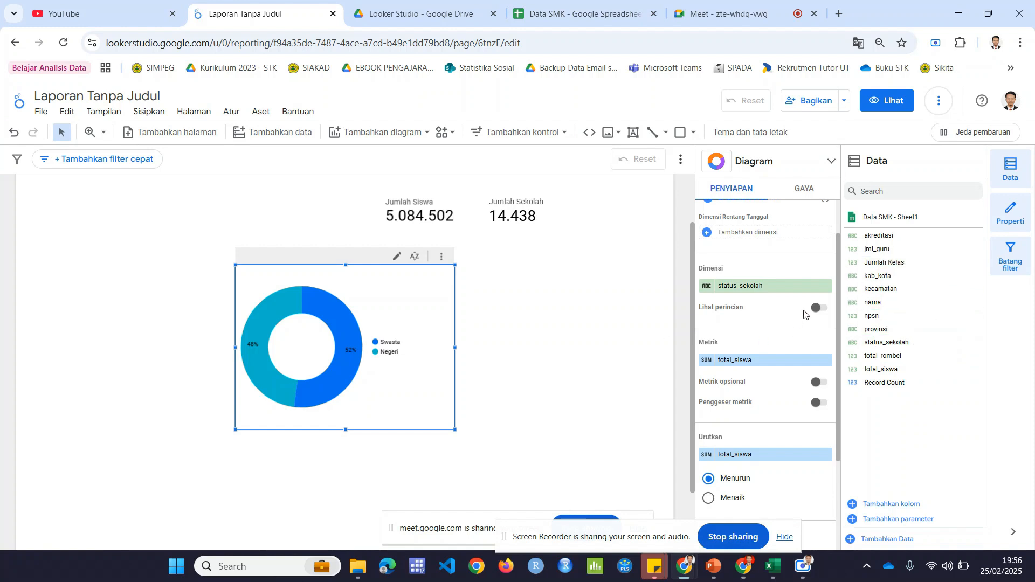
Step: Move the donut chart down and left on the page, then duplicate the Jumlah Sekolah scorecard and place the copy to its right
{"action": "left_click_drag", "start_coordinate": [408, 269], "coordinate": [364, 307]}
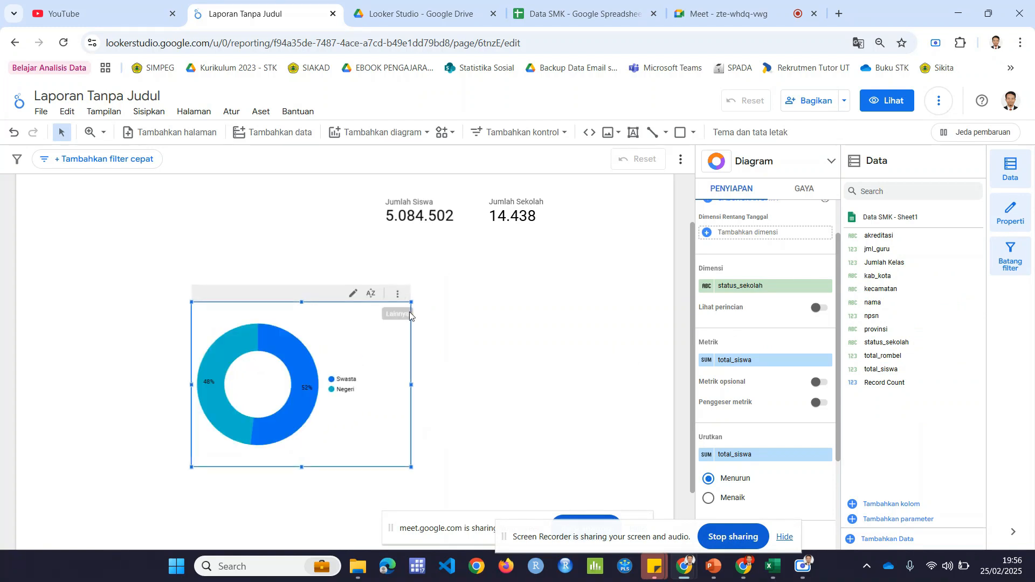
{"action": "left_click", "coordinate": [515, 232]}
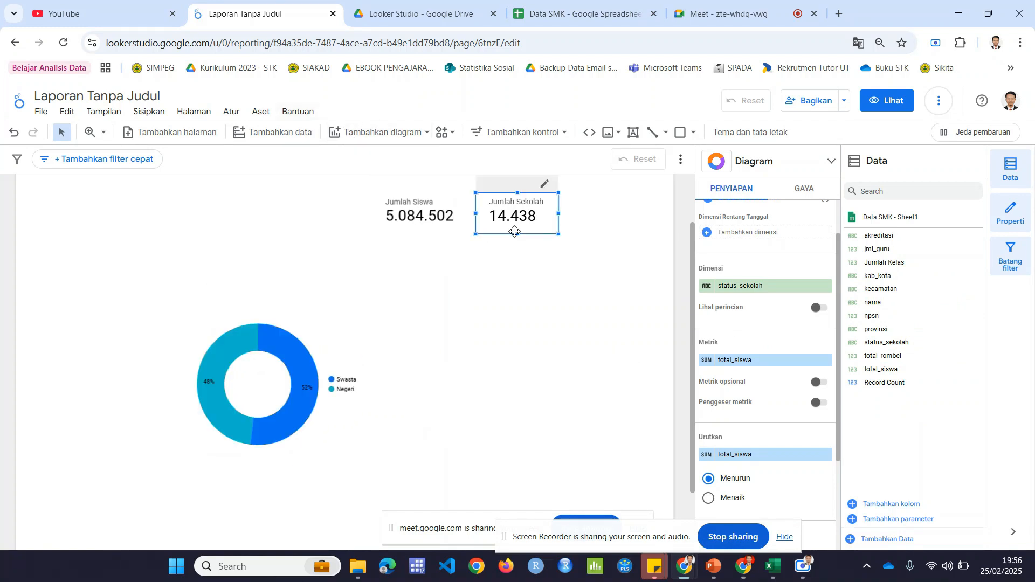
{"action": "key", "text": "ctrl+c"}
{"action": "key", "text": "ctrl+v"}
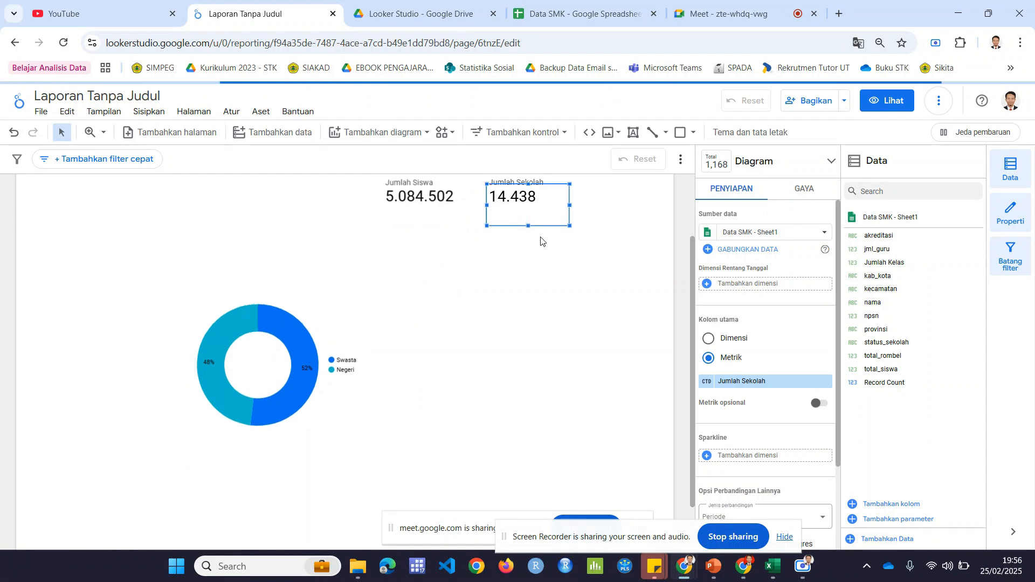
{"action": "left_click_drag", "start_coordinate": [539, 301], "coordinate": [625, 294]}
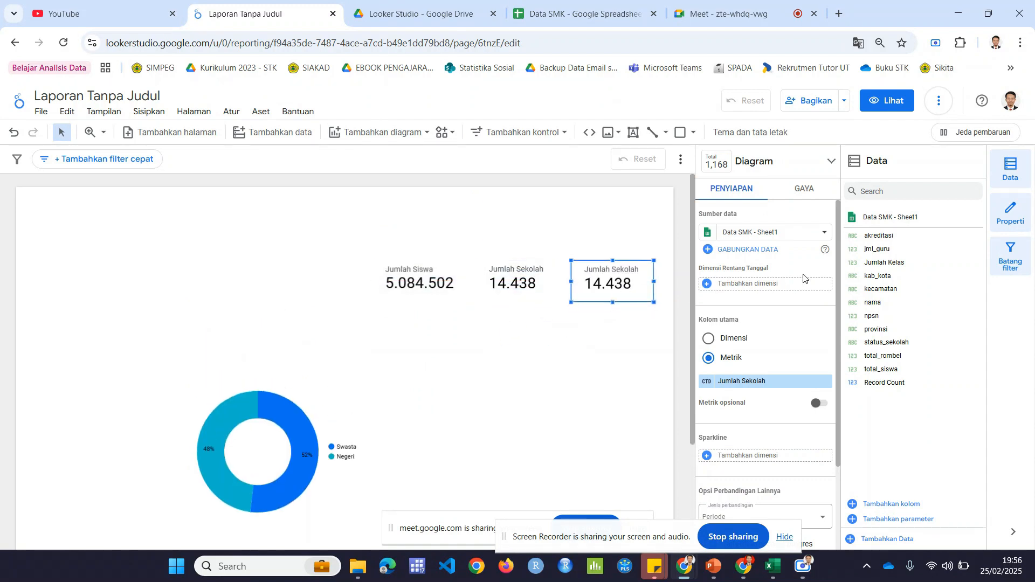
Step: Set the duplicated scorecard's metric to Jumlah Kelas and widen the card so its full value fits
{"action": "left_click", "coordinate": [743, 381]}
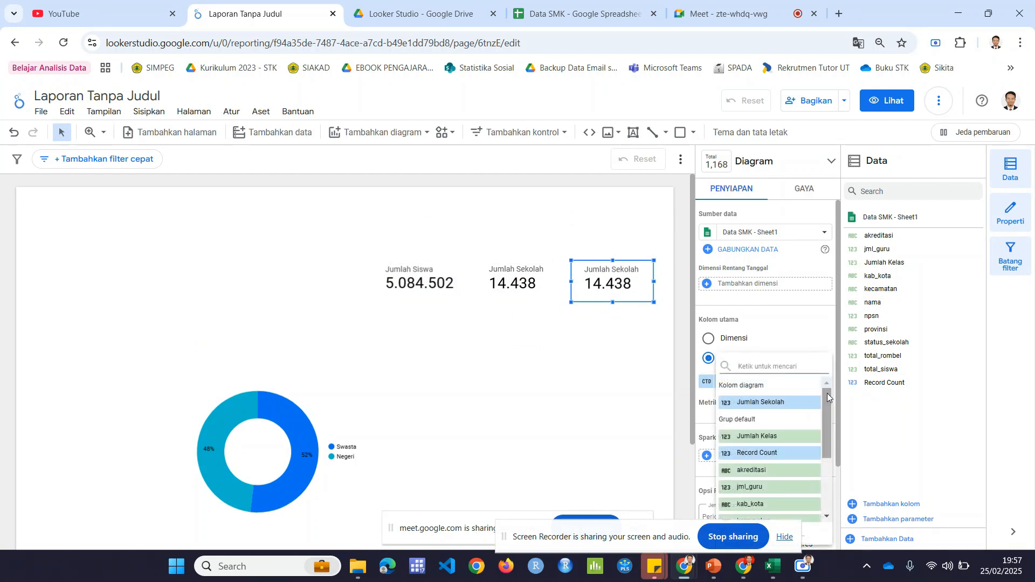
{"action": "scroll", "coordinate": [828, 399], "scroll_direction": "down", "scroll_amount": 1}
{"action": "left_click", "coordinate": [744, 422]}
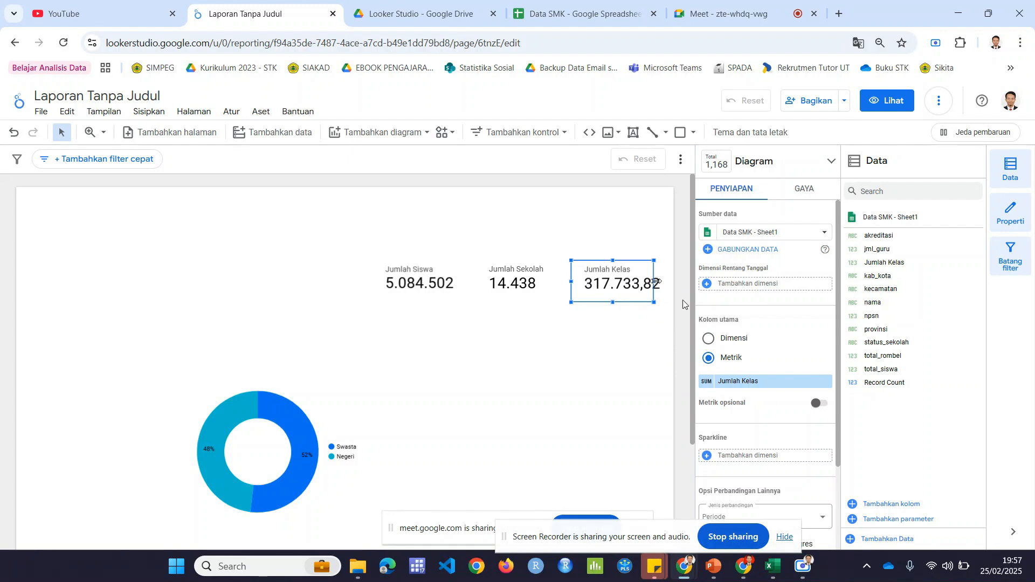
{"action": "left_click_drag", "start_coordinate": [654, 281], "coordinate": [667, 281]}
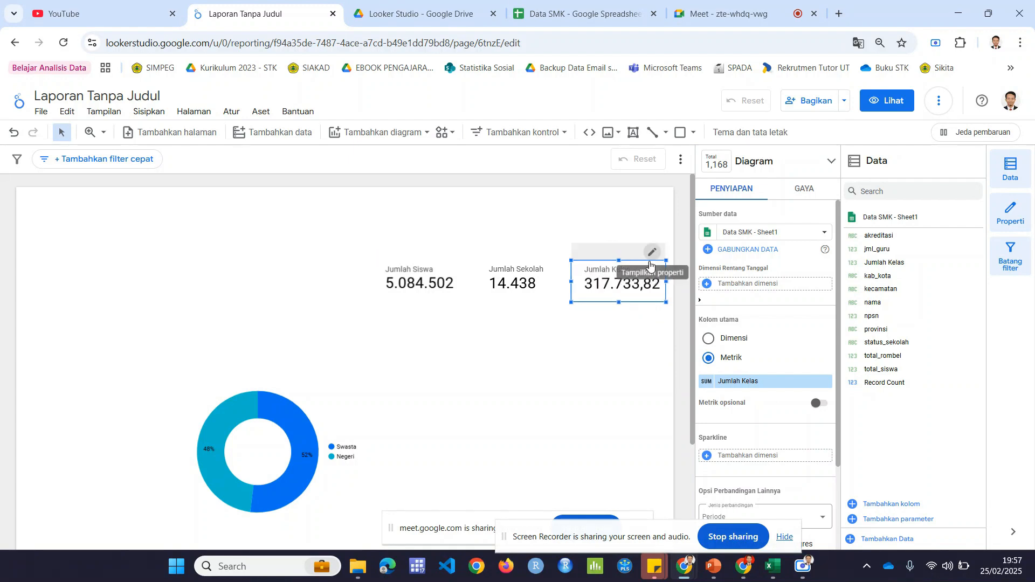
{"action": "left_click", "coordinate": [707, 380]}
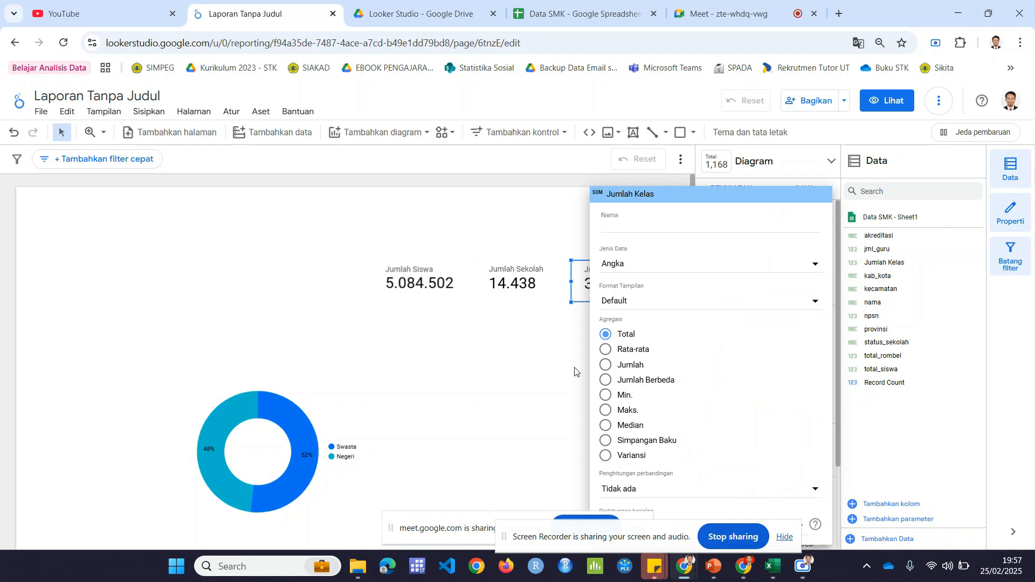
{"action": "left_click", "coordinate": [575, 372]}
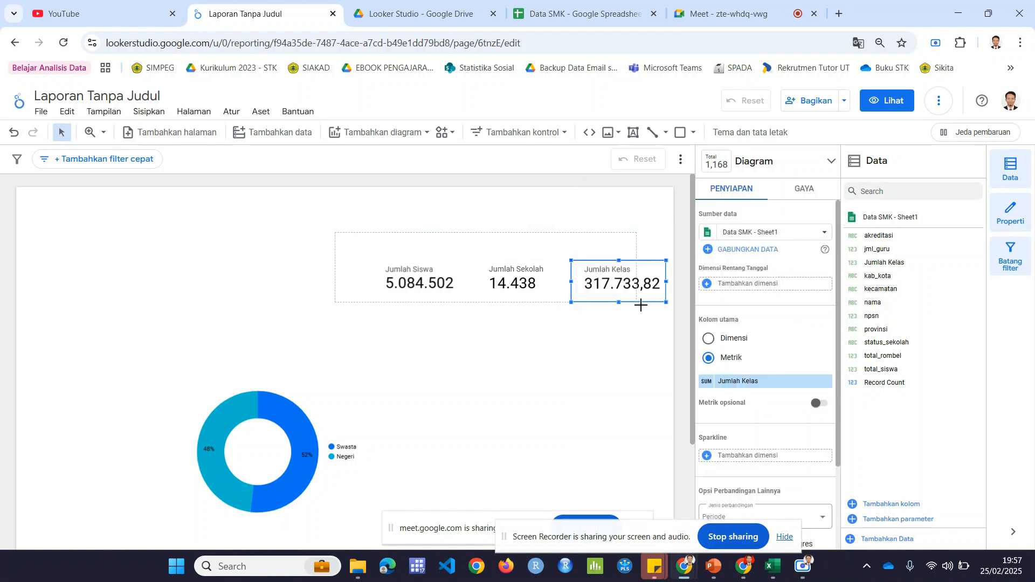
Step: Move the Jumlah Siswa, Jumlah Sekolah and Jumlah Kelas scorecards together slightly left on the page and deselect them
{"action": "left_click_drag", "start_coordinate": [641, 305], "coordinate": [680, 324]}
{"action": "left_click_drag", "start_coordinate": [606, 284], "coordinate": [565, 278]}
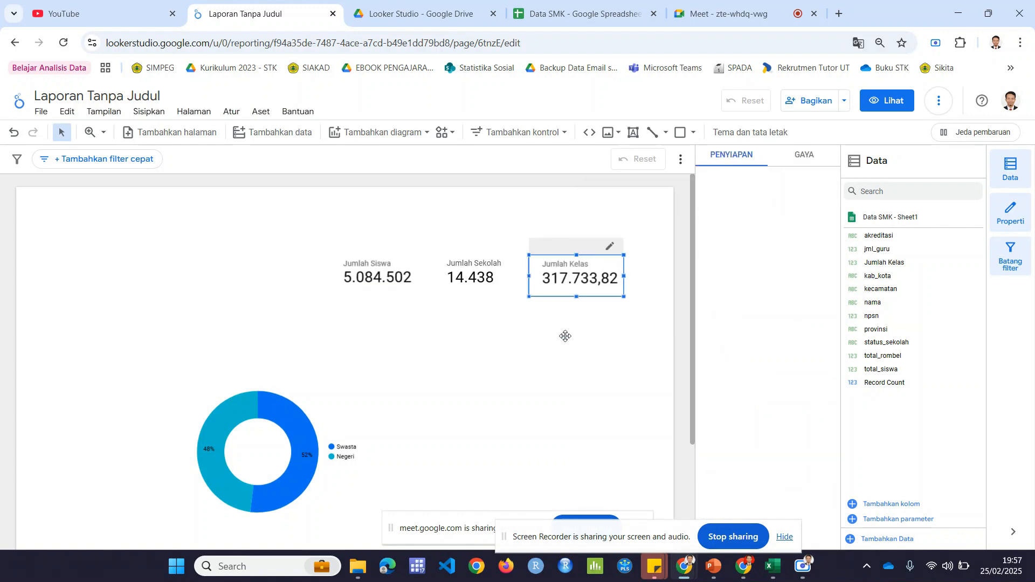
{"action": "left_click", "coordinate": [513, 310]}
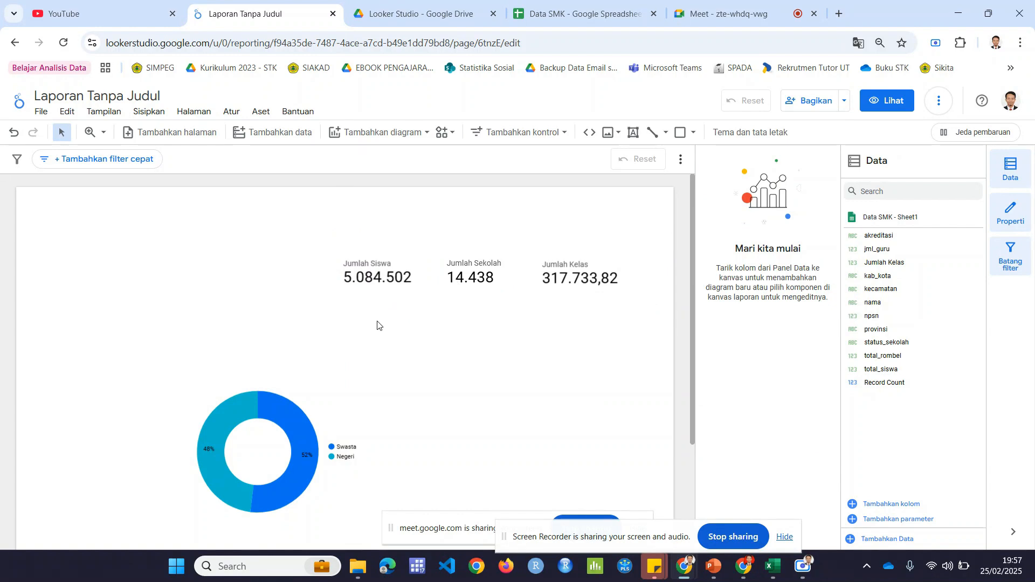
Step: Move the donut chart up and left so it sits closer beneath the scorecards
{"action": "left_click_drag", "start_coordinate": [321, 382], "coordinate": [316, 349]}
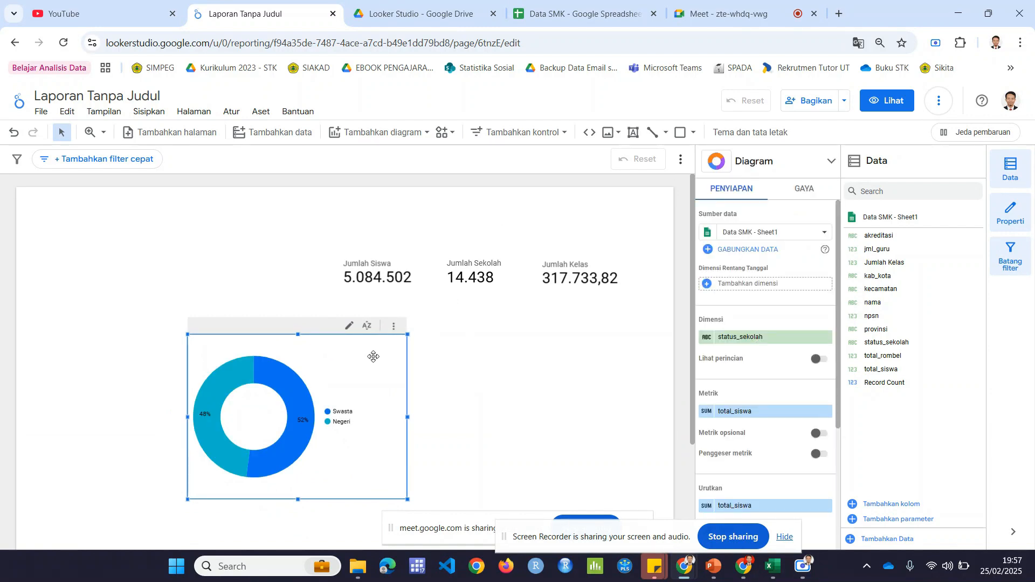
{"action": "scroll", "coordinate": [424, 350], "scroll_direction": "down", "scroll_amount": 1}
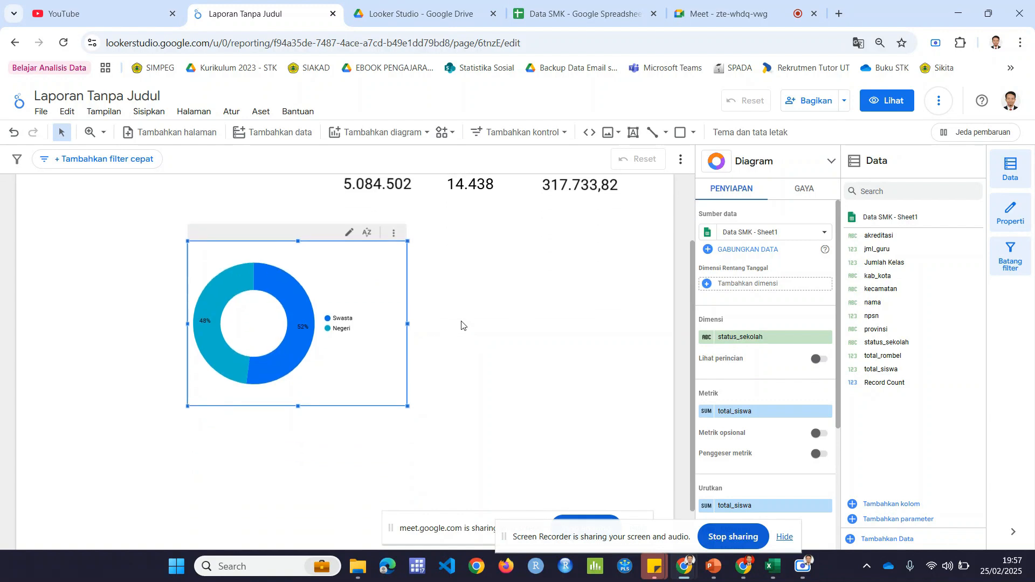
{"action": "scroll", "coordinate": [462, 323], "scroll_direction": "up", "scroll_amount": 1}
{"action": "left_click_drag", "start_coordinate": [399, 367], "coordinate": [373, 363]}
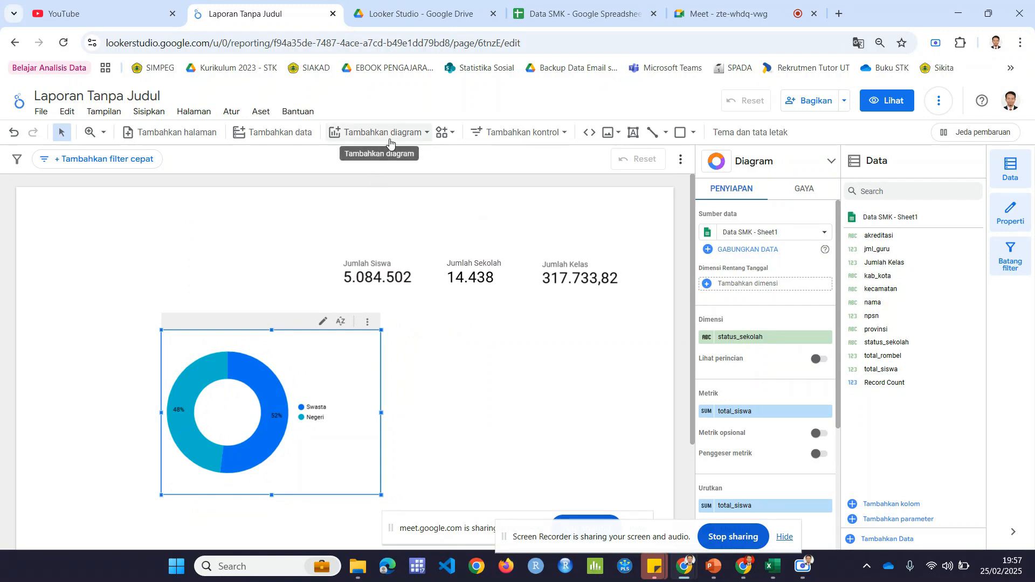
Step: Insert a column chart (Bagan kolom) beside the donut chart, aligned with it below the scorecards
{"action": "left_click", "coordinate": [390, 143]}
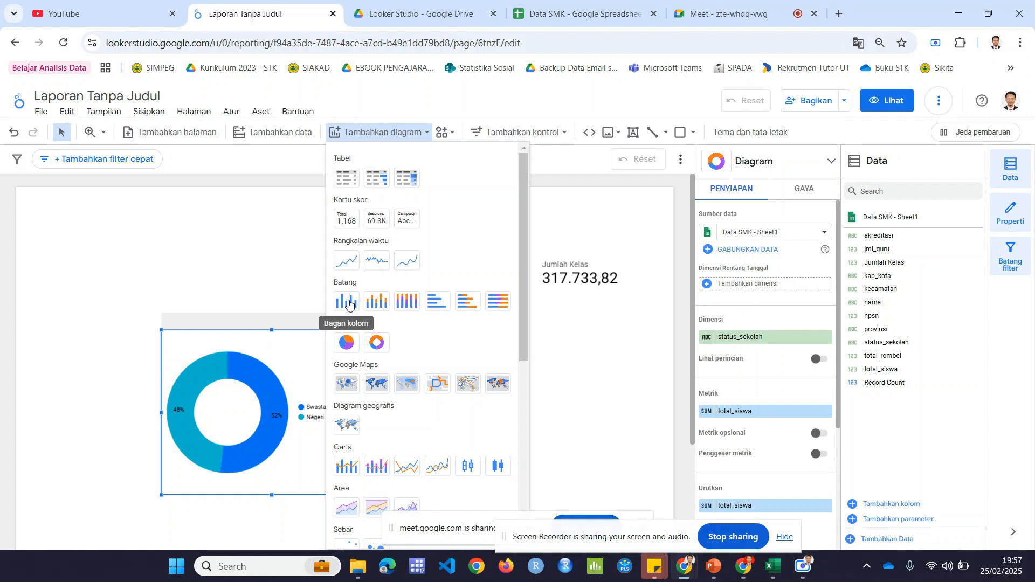
{"action": "left_click", "coordinate": [348, 303]}
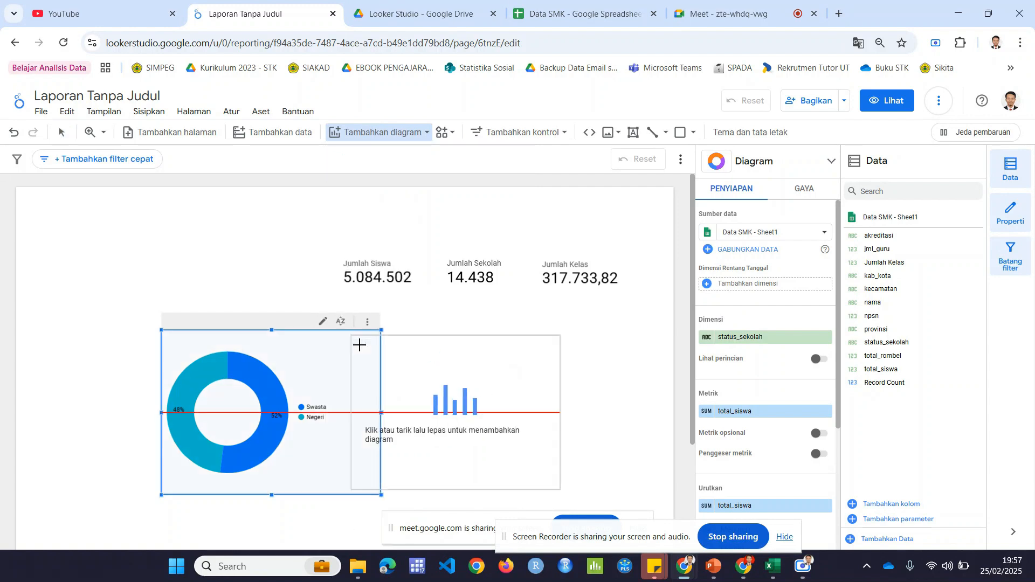
{"action": "left_click", "coordinate": [409, 330]}
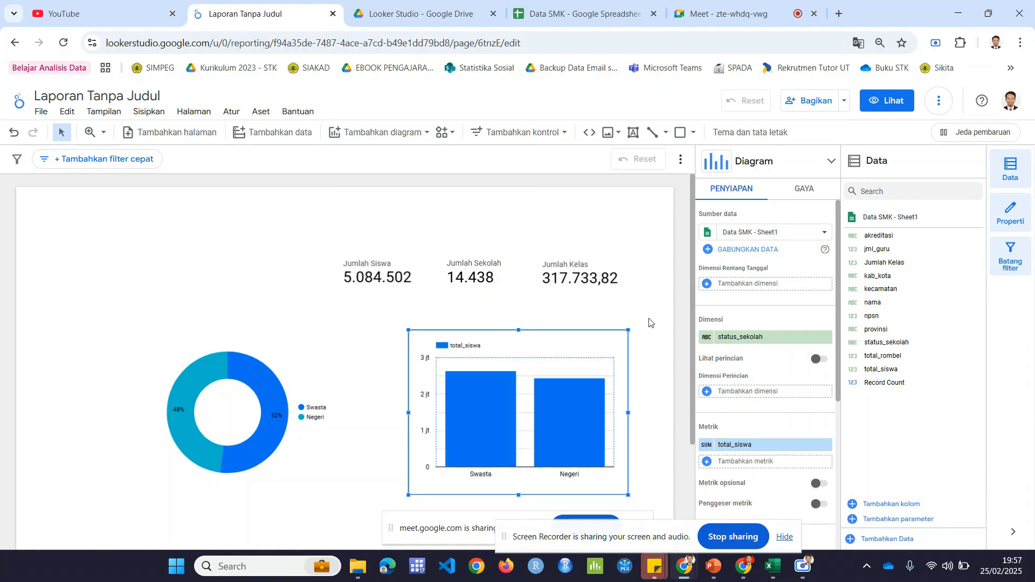
Step: Change the column chart's dimension to akreditasi and widen the chart toward the donut chart
{"action": "scroll", "coordinate": [650, 321], "scroll_direction": "down", "scroll_amount": 3}
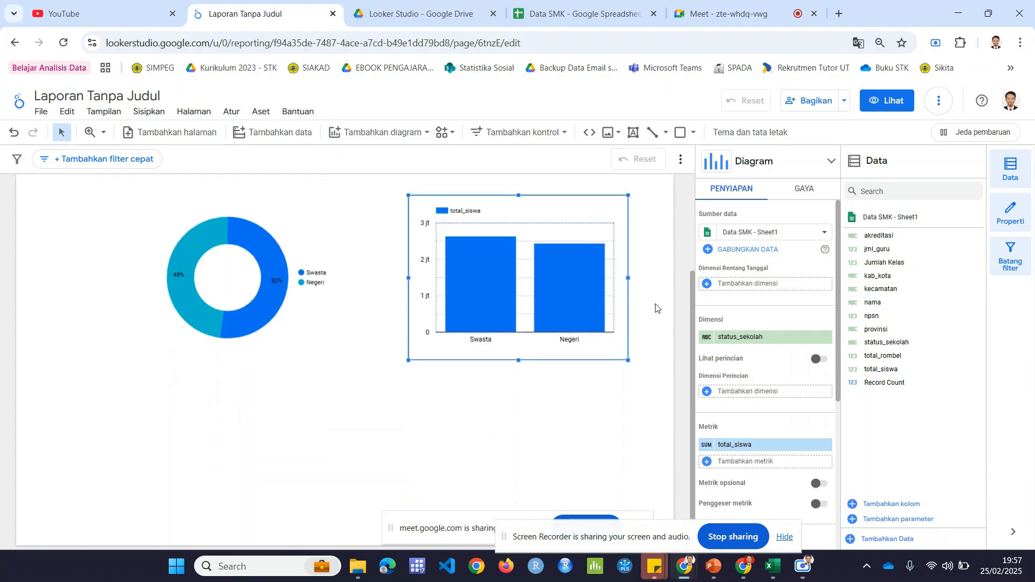
{"action": "left_click", "coordinate": [747, 338]}
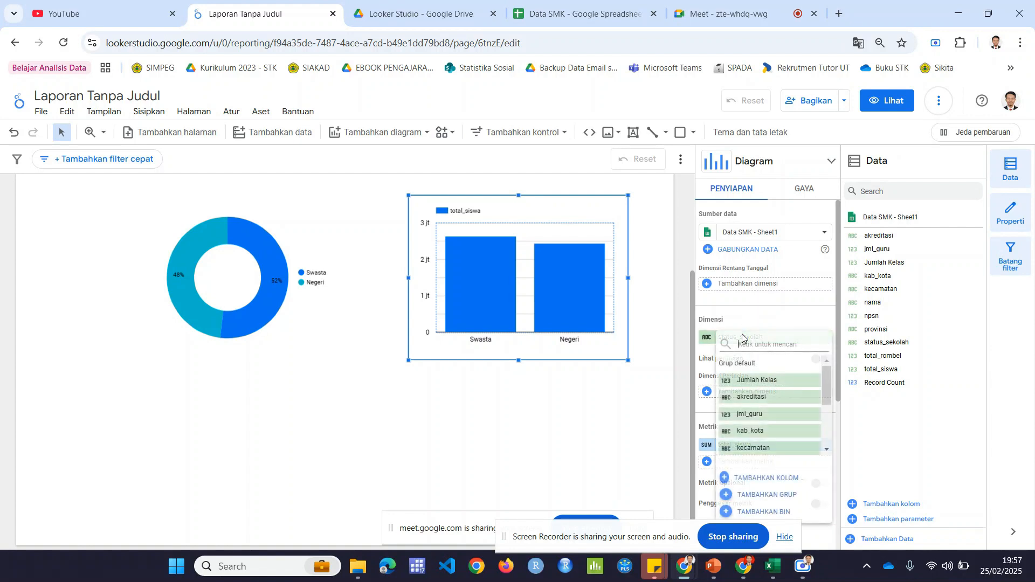
{"action": "left_click", "coordinate": [775, 398]}
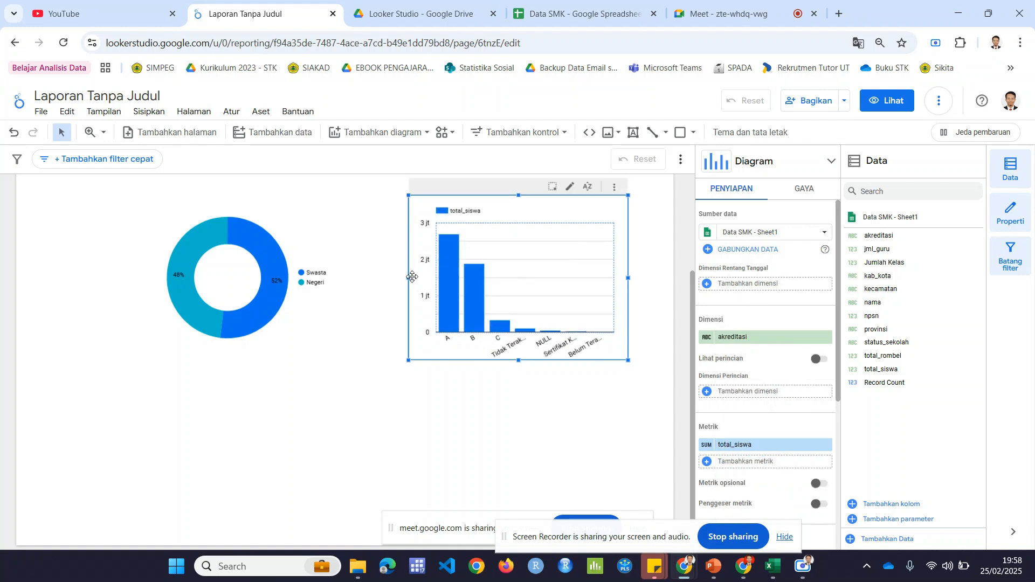
{"action": "left_click_drag", "start_coordinate": [410, 278], "coordinate": [341, 279]}
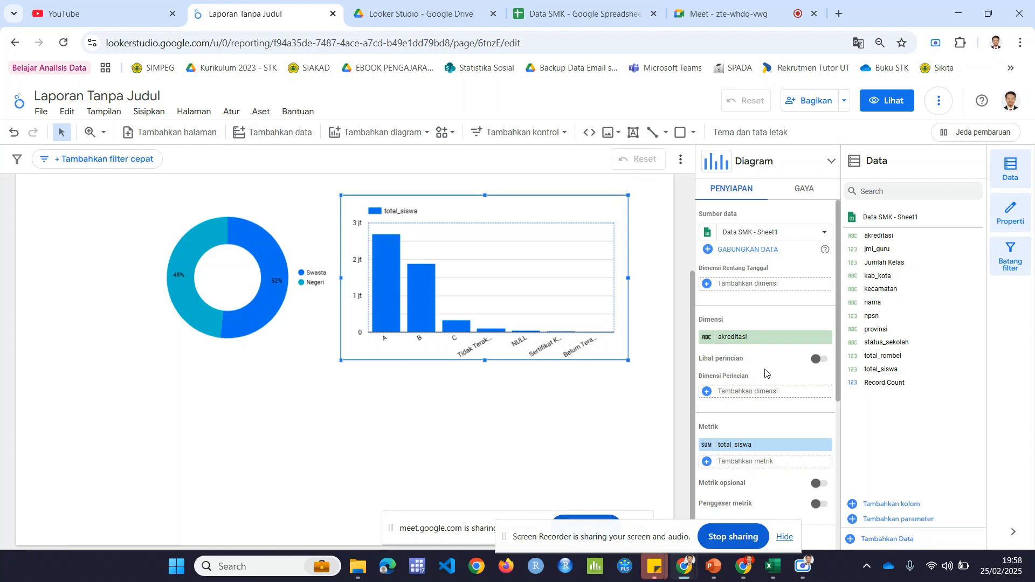
Step: Set the column chart's metric to npsn with the distinct-count aggregation (Jumlah Berbeda)
{"action": "scroll", "coordinate": [760, 378], "scroll_direction": "down", "scroll_amount": 1}
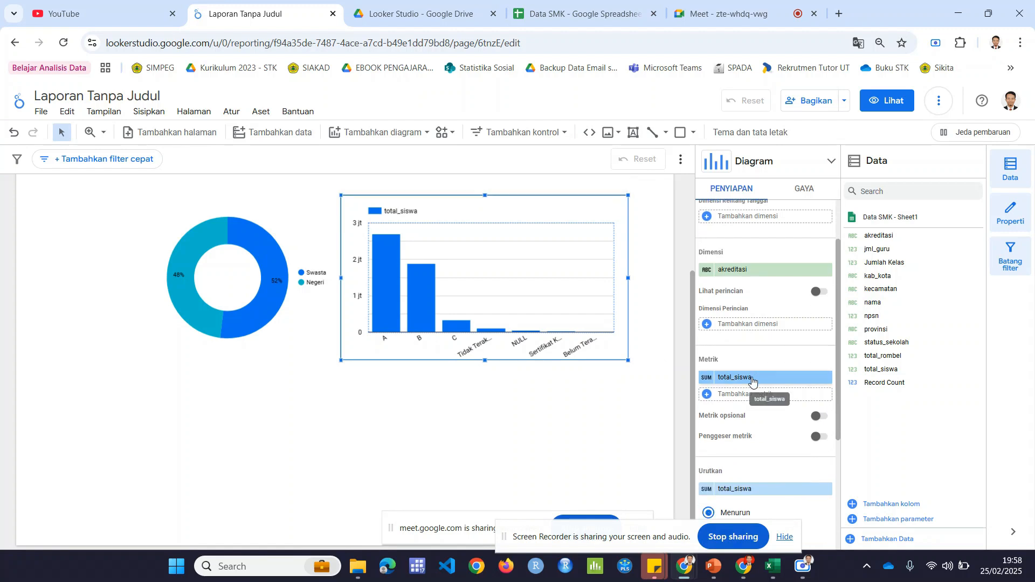
{"action": "left_click", "coordinate": [753, 379]}
{"action": "left_click_drag", "start_coordinate": [826, 405], "coordinate": [821, 457]}
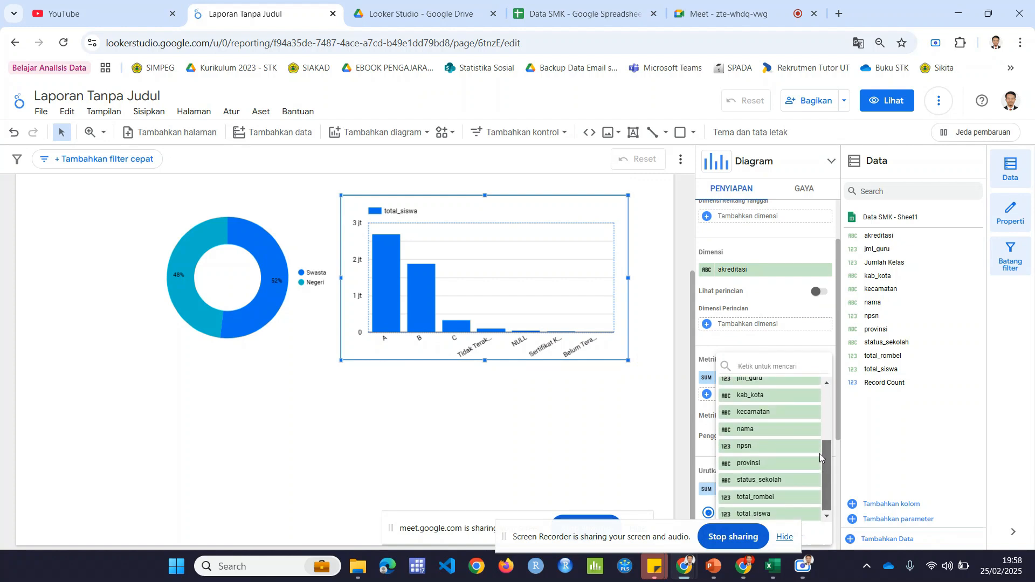
{"action": "left_click", "coordinate": [760, 447]}
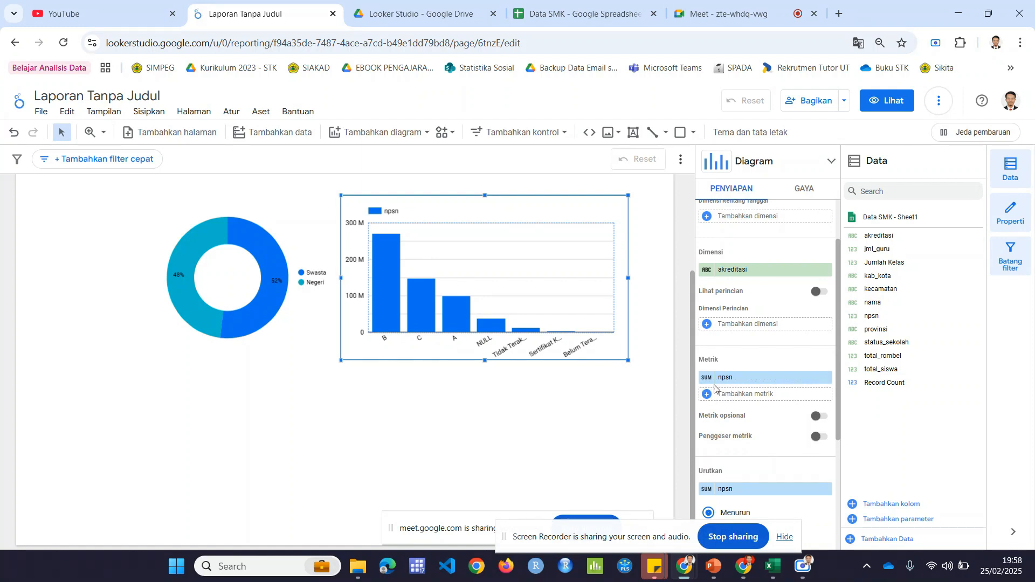
{"action": "left_click", "coordinate": [708, 379]}
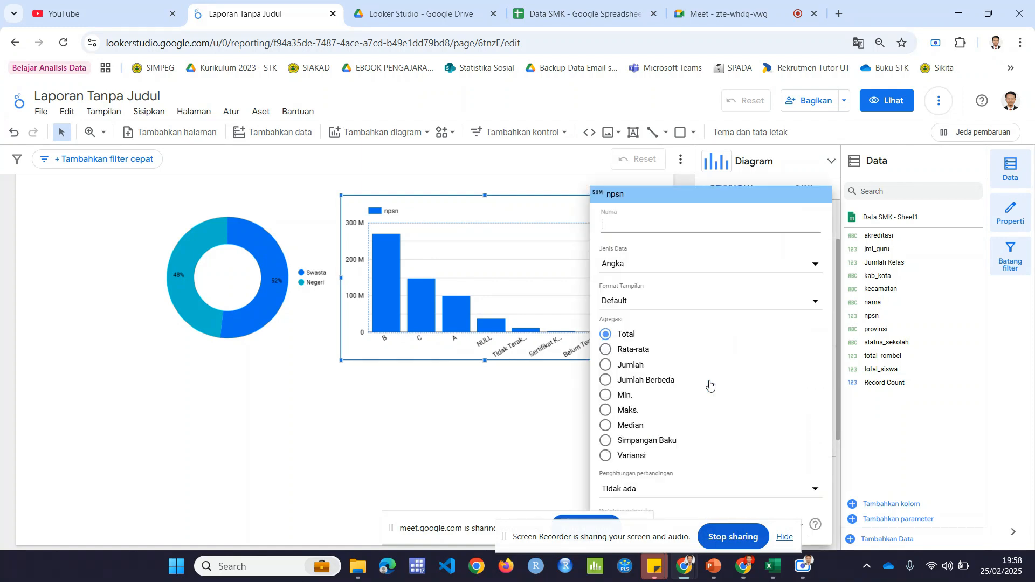
{"action": "left_click", "coordinate": [630, 382]}
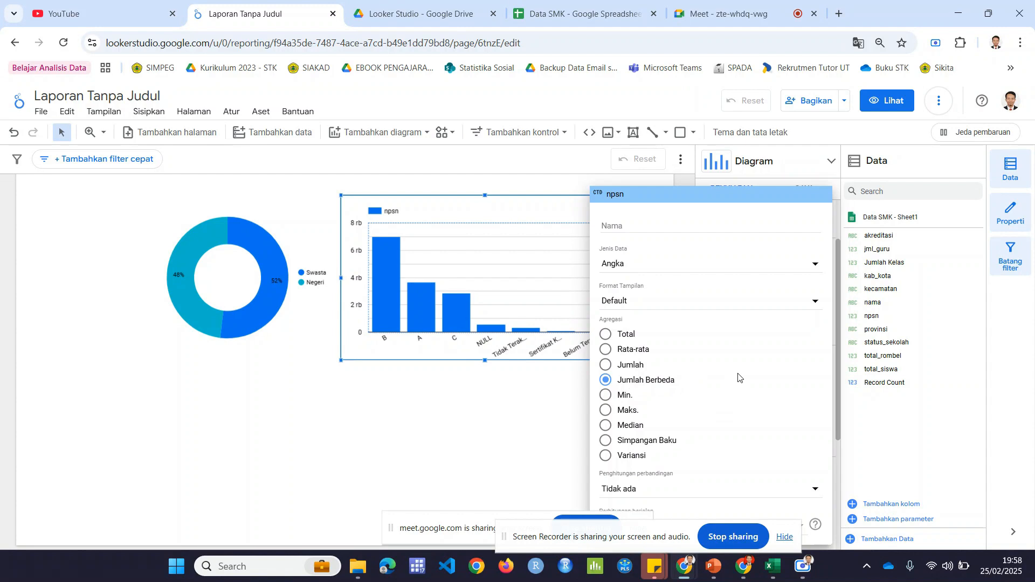
{"action": "left_click", "coordinate": [499, 395]}
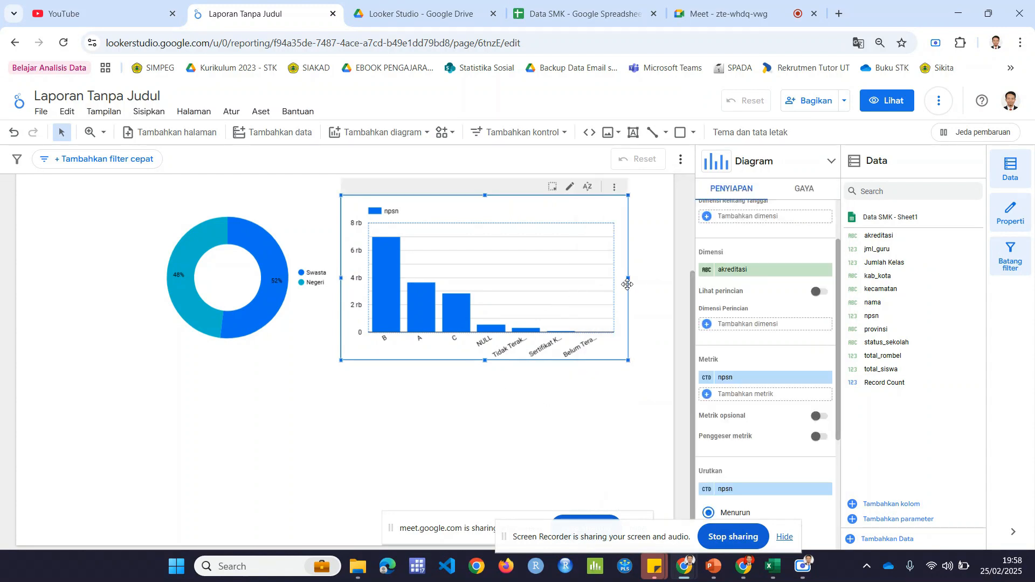
Step: Widen the column chart toward the page's right edge and raise the lower edge of its plot area slightly
{"action": "left_click_drag", "start_coordinate": [627, 279], "coordinate": [661, 280]}
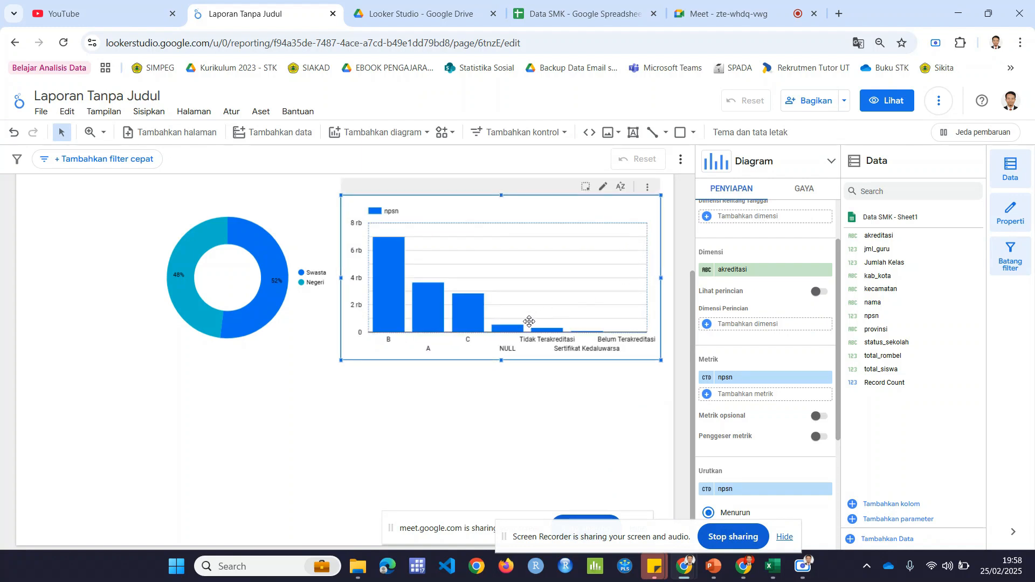
{"action": "mouse_move", "coordinate": [498, 329]}
{"action": "mouse_move", "coordinate": [497, 332]}
{"action": "left_mouse_down"}
{"action": "mouse_move", "coordinate": [497, 310]}
{"action": "mouse_move", "coordinate": [497, 321]}
{"action": "left_mouse_up"}
Step: Move the donut chart toward the page's left edge and extend the column chart's left side into the freed space
{"action": "left_click_drag", "start_coordinate": [304, 275], "coordinate": [194, 318]}
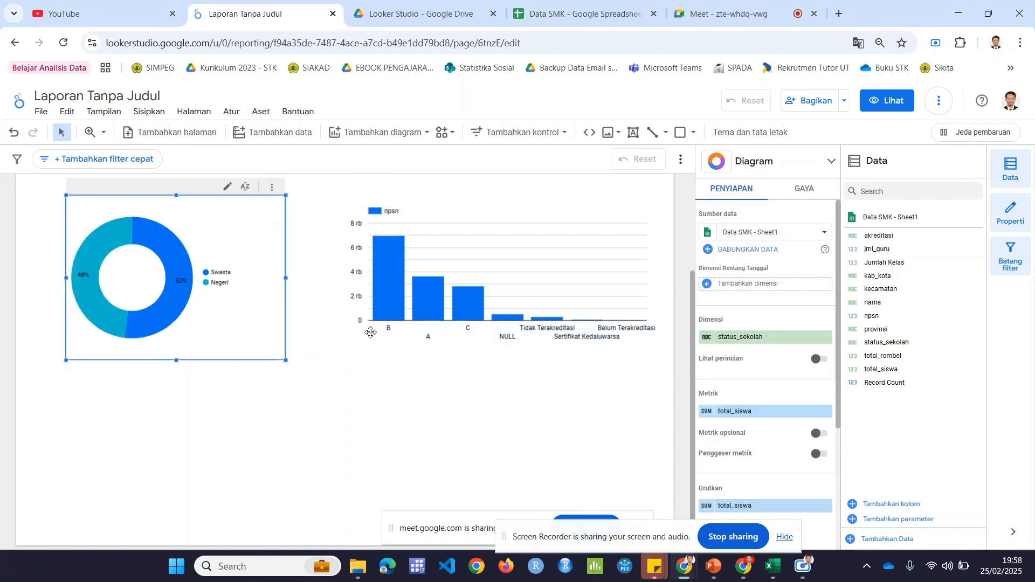
{"action": "left_click", "coordinate": [343, 283]}
{"action": "left_click_drag", "start_coordinate": [342, 278], "coordinate": [290, 278]}
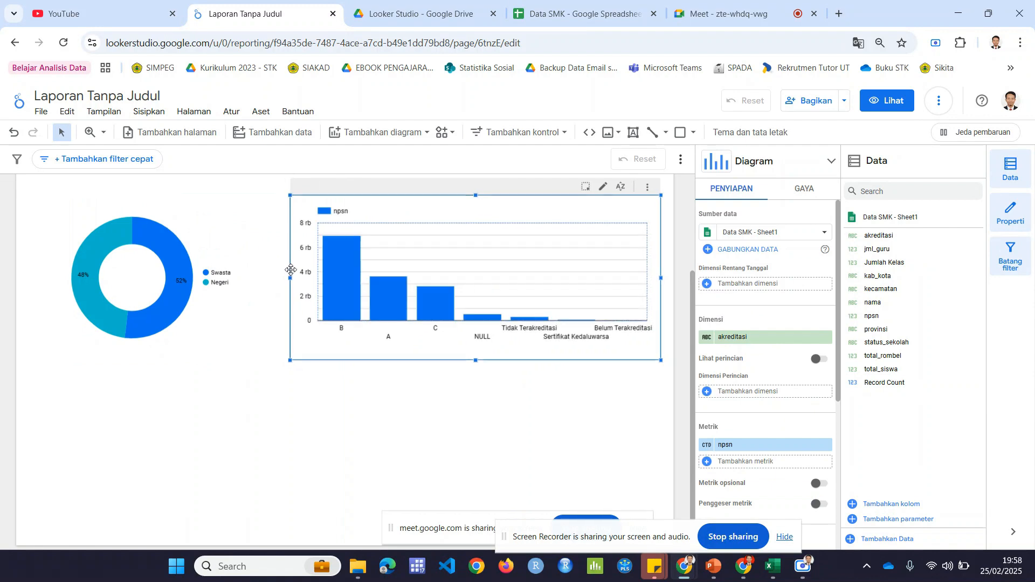
Step: Shift the donut chart slightly right toward the column chart and deselect it
{"action": "scroll", "coordinate": [431, 365], "scroll_direction": "up", "scroll_amount": 5}
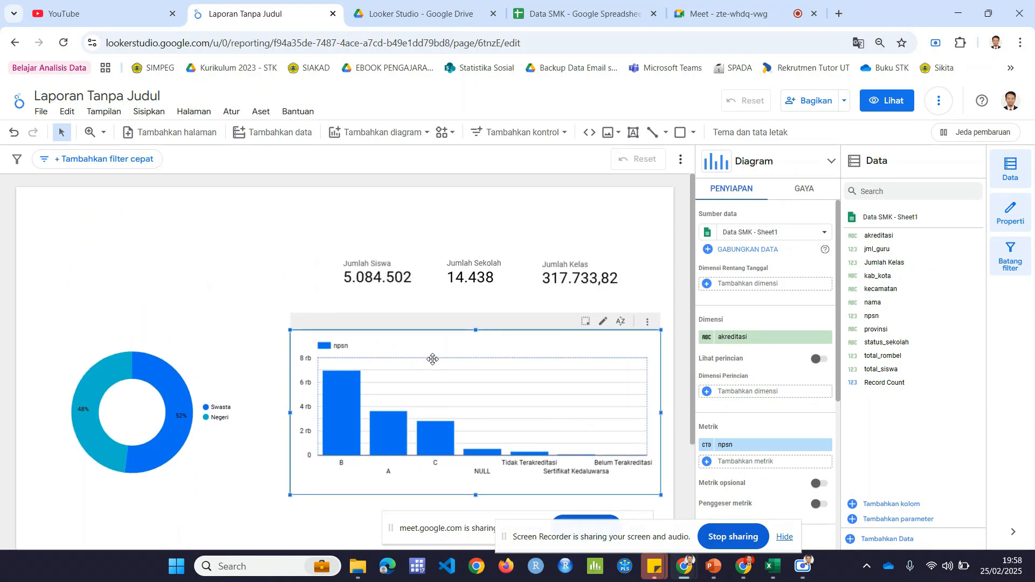
{"action": "left_click", "coordinate": [244, 292]}
{"action": "left_click_drag", "start_coordinate": [221, 340], "coordinate": [233, 342]}
{"action": "left_click", "coordinate": [241, 292]}
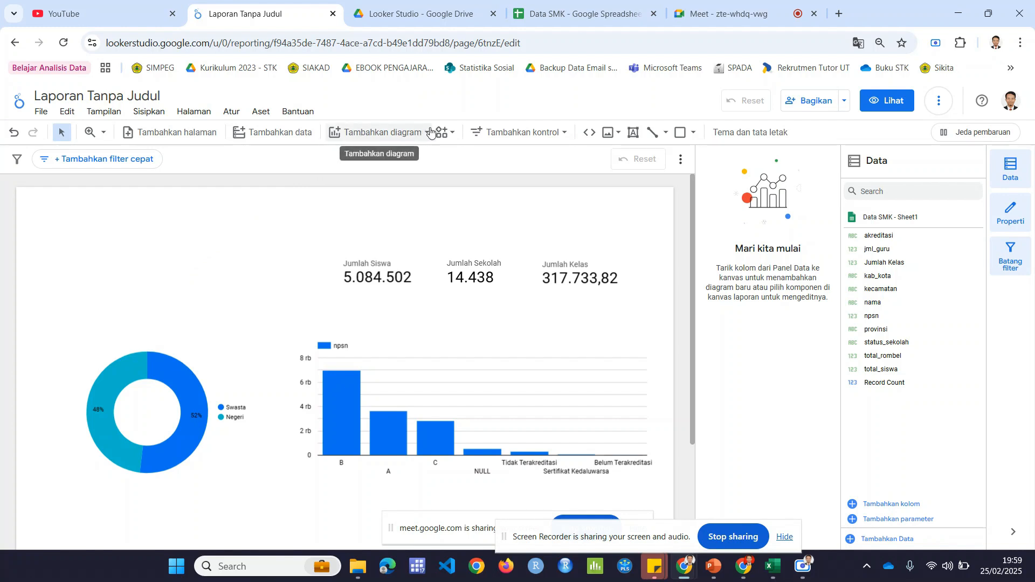
Step: Add a drop-down control (Menu drop-down) above the donut chart, to the left of the Jumlah Siswa scorecard
{"action": "left_click", "coordinate": [554, 135]}
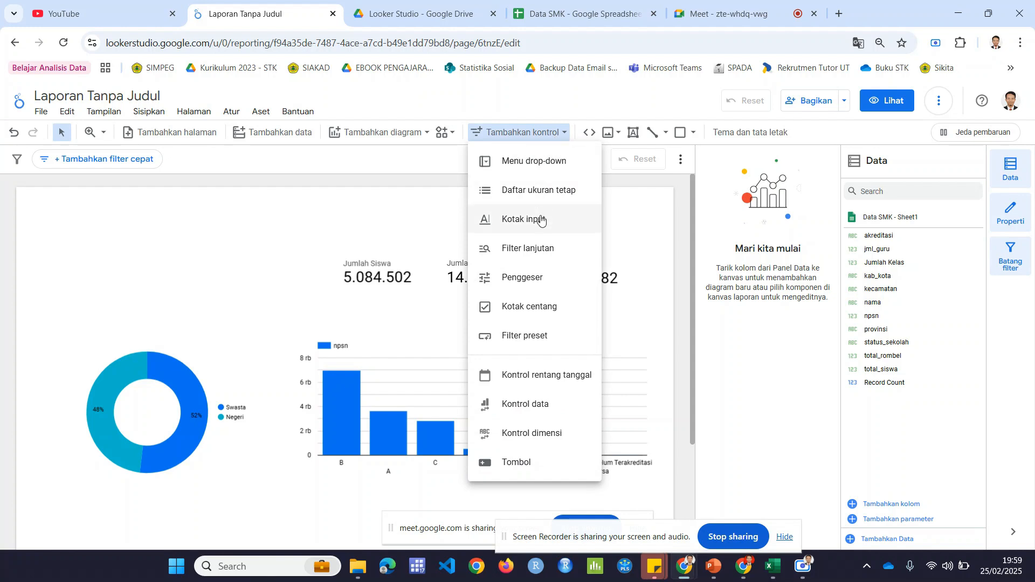
{"action": "left_click", "coordinate": [527, 169]}
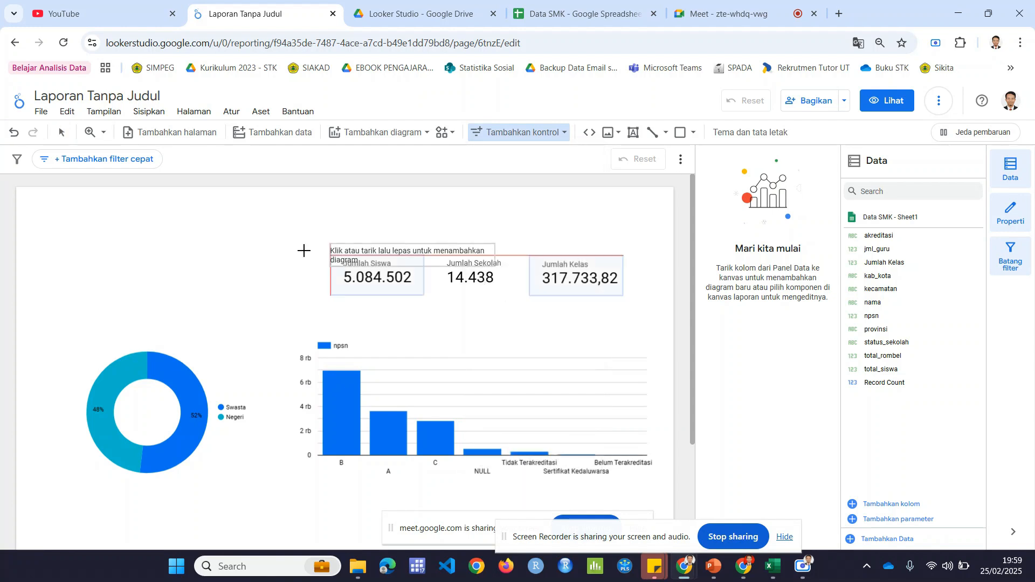
{"action": "left_click", "coordinate": [78, 262]}
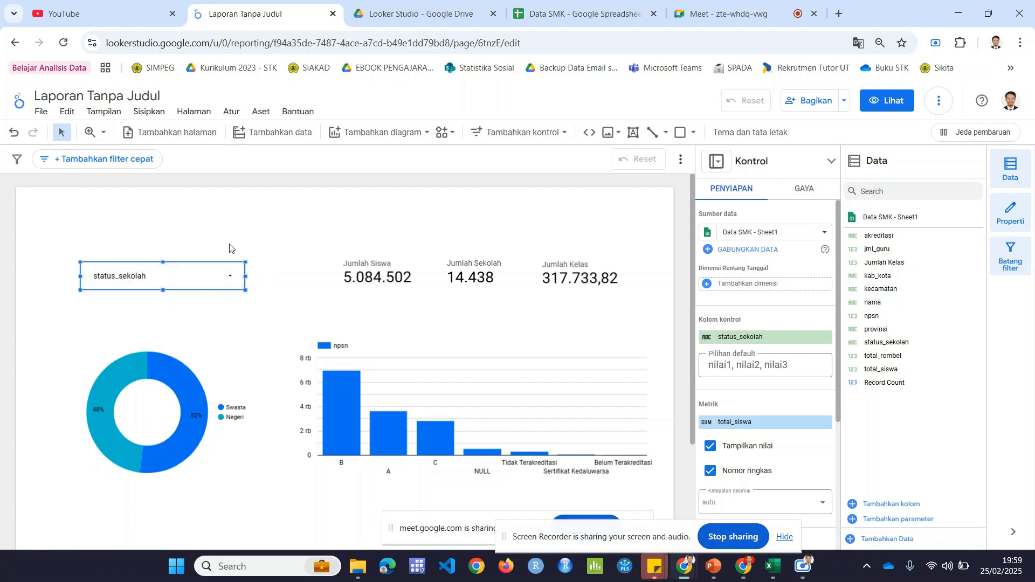
Step: Set the drop-down control's field to provinsi and narrow the control to about two thirds of its width
{"action": "left_click", "coordinate": [219, 282]}
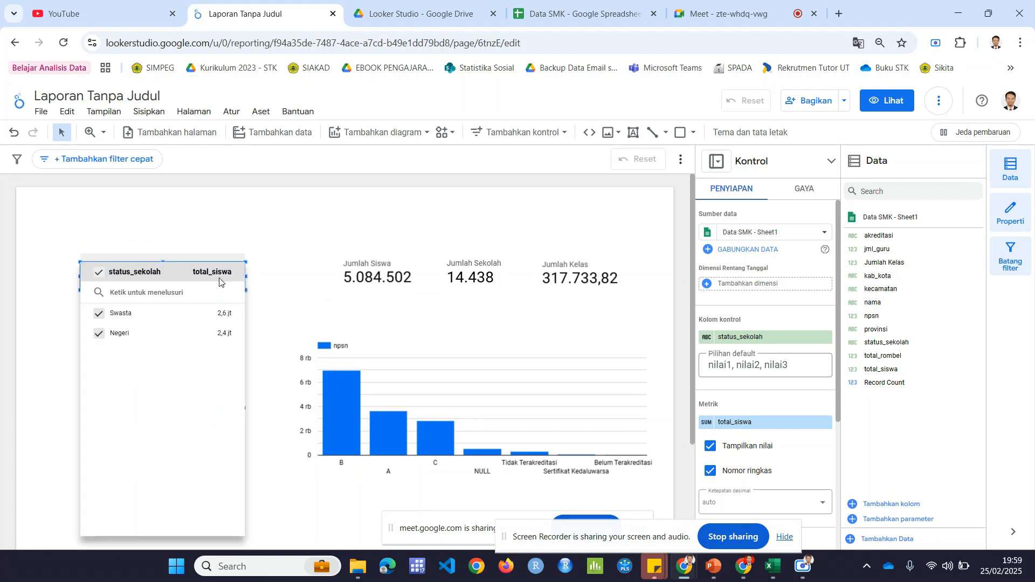
{"action": "left_click", "coordinate": [248, 243]}
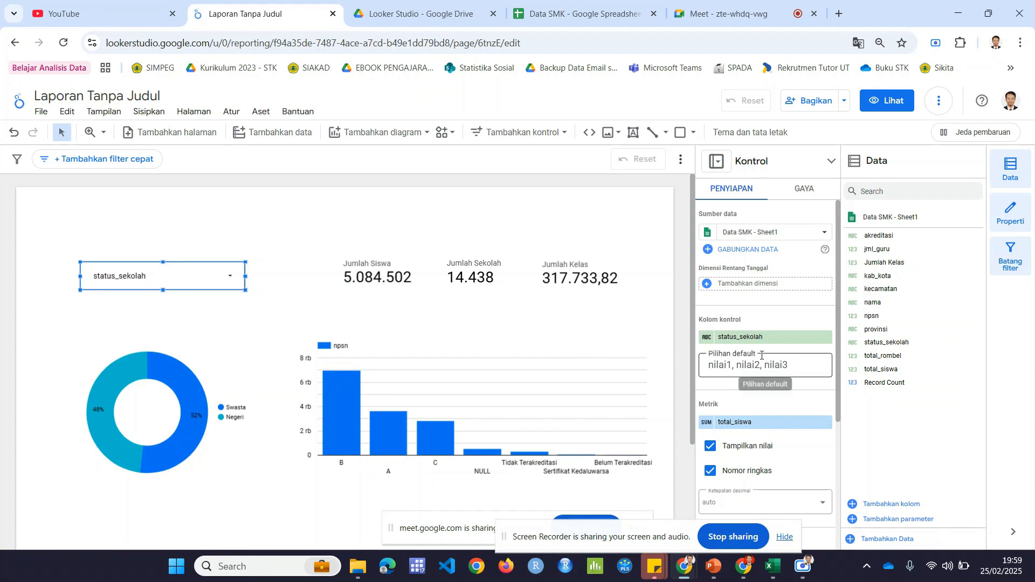
{"action": "left_click", "coordinate": [753, 339]}
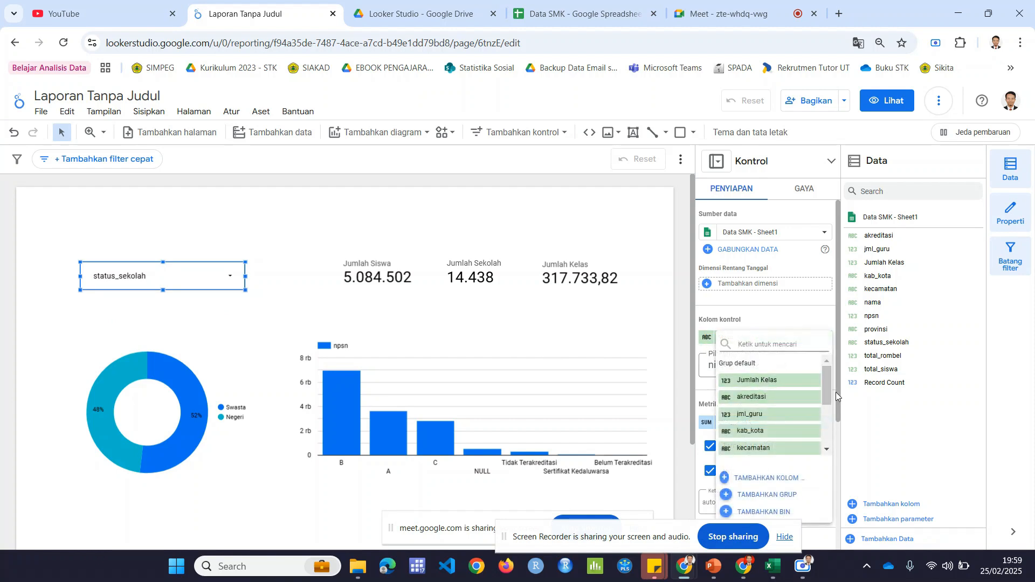
{"action": "left_click_drag", "start_coordinate": [828, 390], "coordinate": [823, 431]}
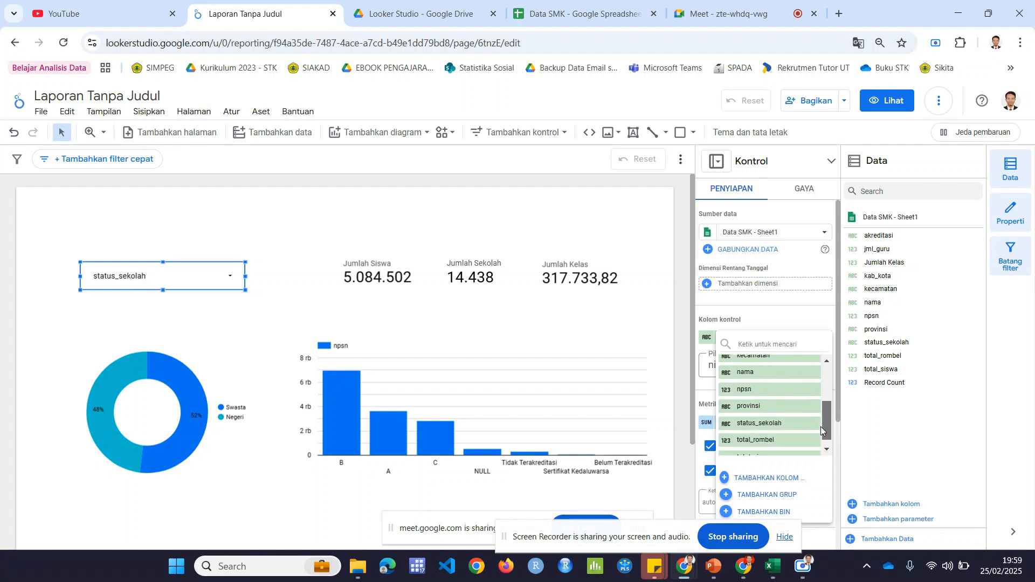
{"action": "left_click", "coordinate": [754, 409]}
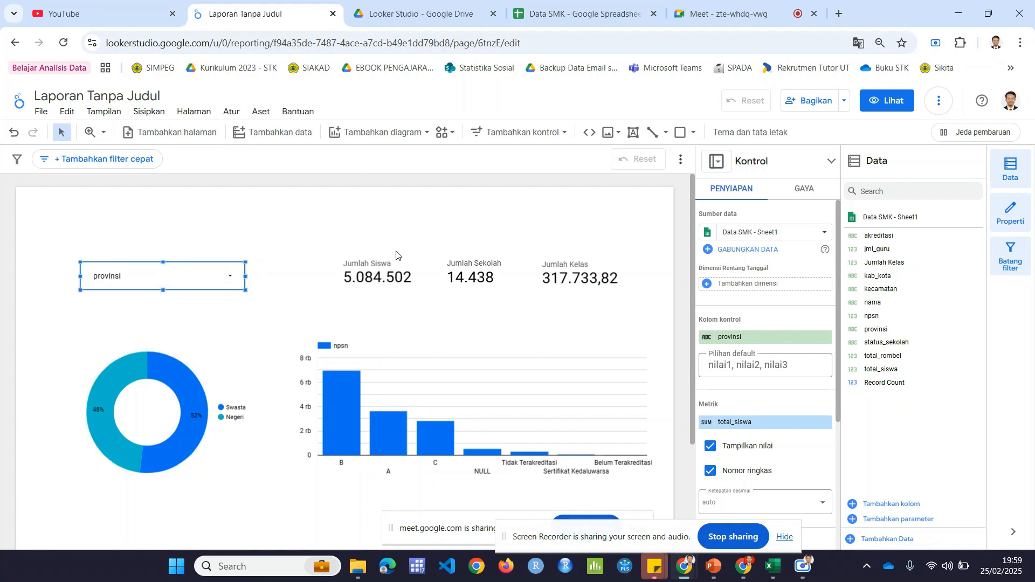
{"action": "left_click_drag", "start_coordinate": [244, 277], "coordinate": [192, 277]}
{"action": "left_click", "coordinate": [231, 275]}
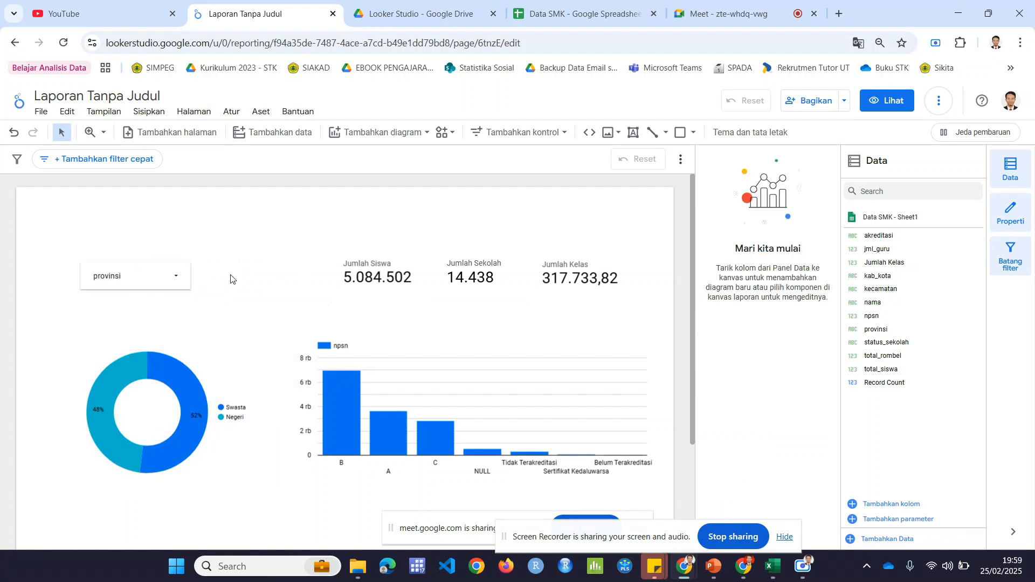
Step: Filter the report to only Jawa Barat with the provinsi drop-down control
{"action": "left_click", "coordinate": [174, 281]}
{"action": "left_click", "coordinate": [174, 281]}
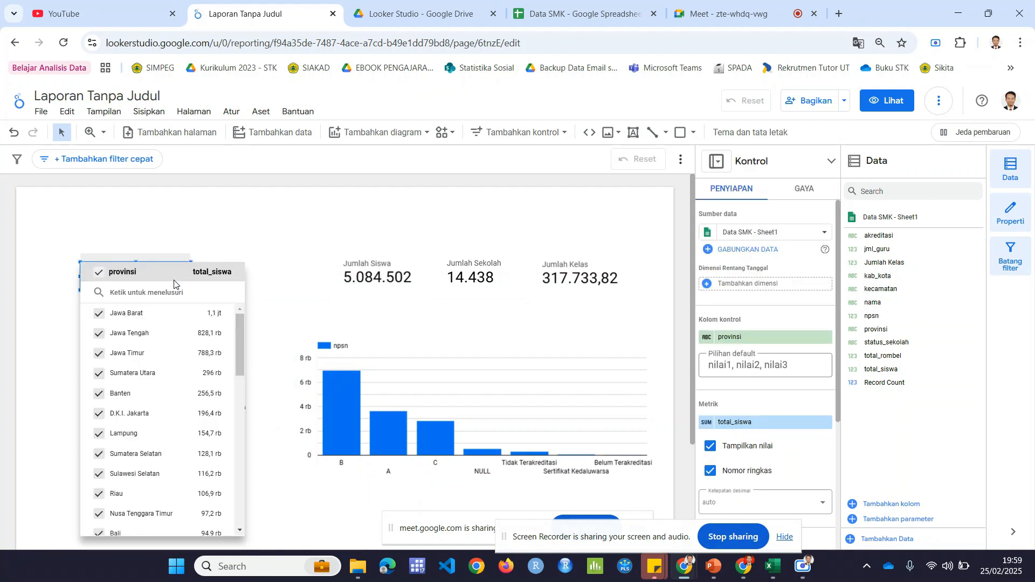
{"action": "mouse_move", "coordinate": [200, 315]}
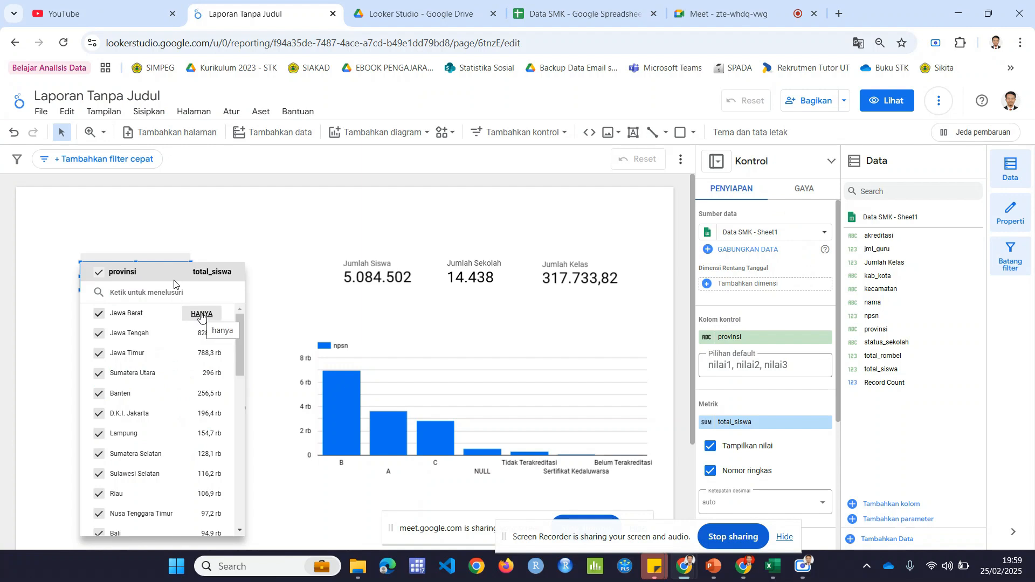
{"action": "left_click", "coordinate": [202, 314]}
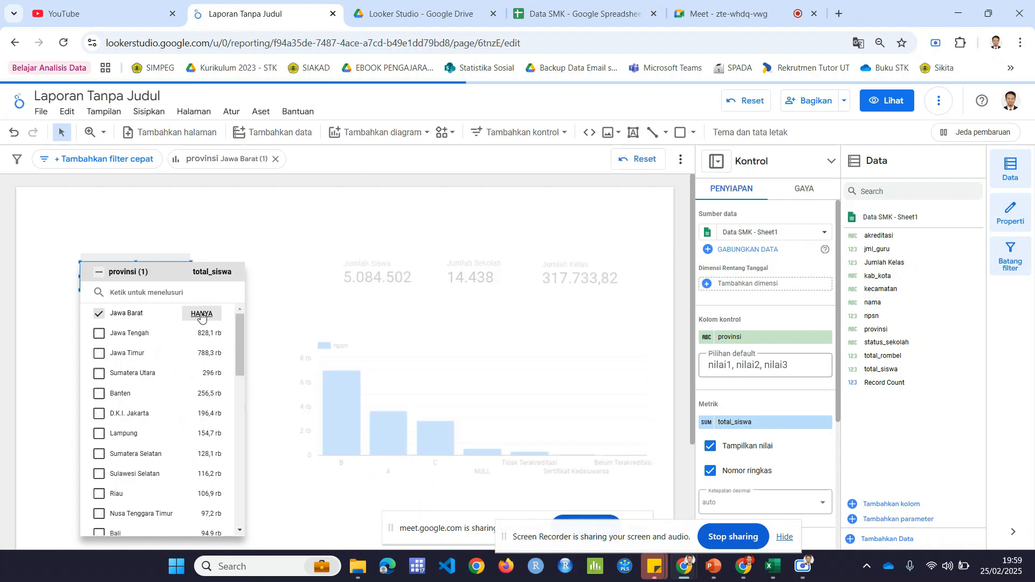
{"action": "left_click", "coordinate": [256, 264]}
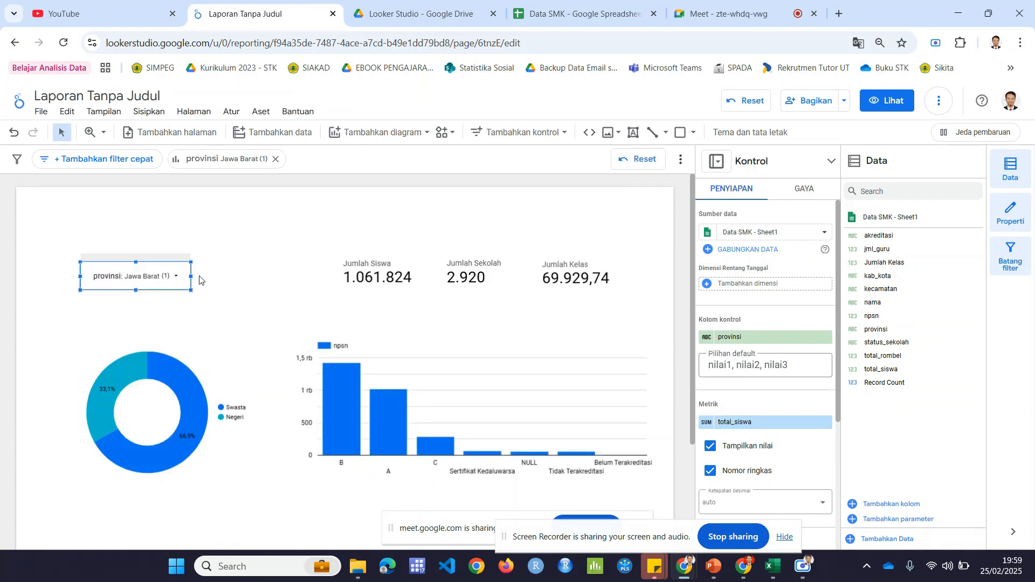
Step: Switch the provinsi filter to only Jawa Tengah and reset the report's filters
{"action": "left_click", "coordinate": [175, 278]}
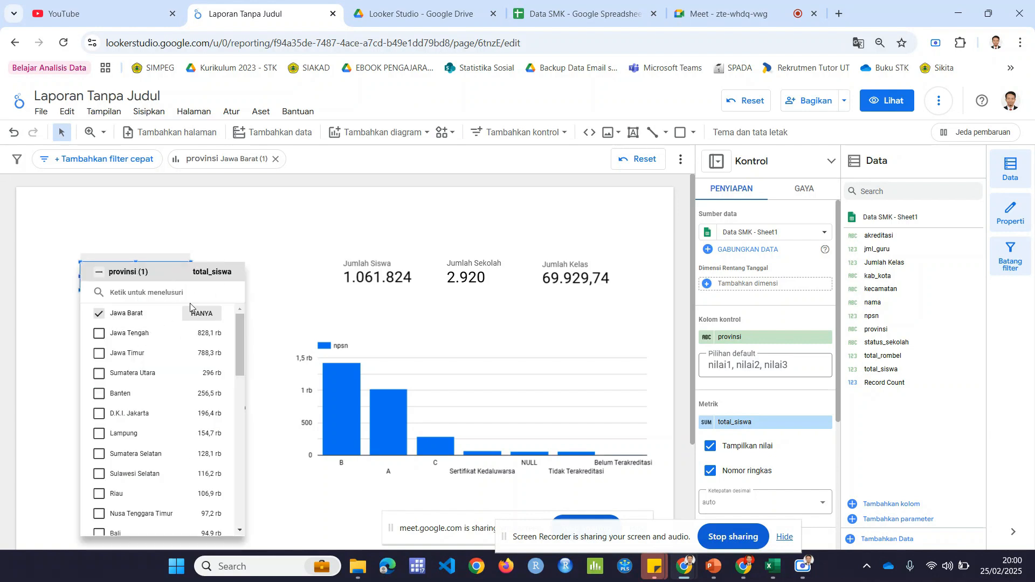
{"action": "left_click", "coordinate": [211, 335]}
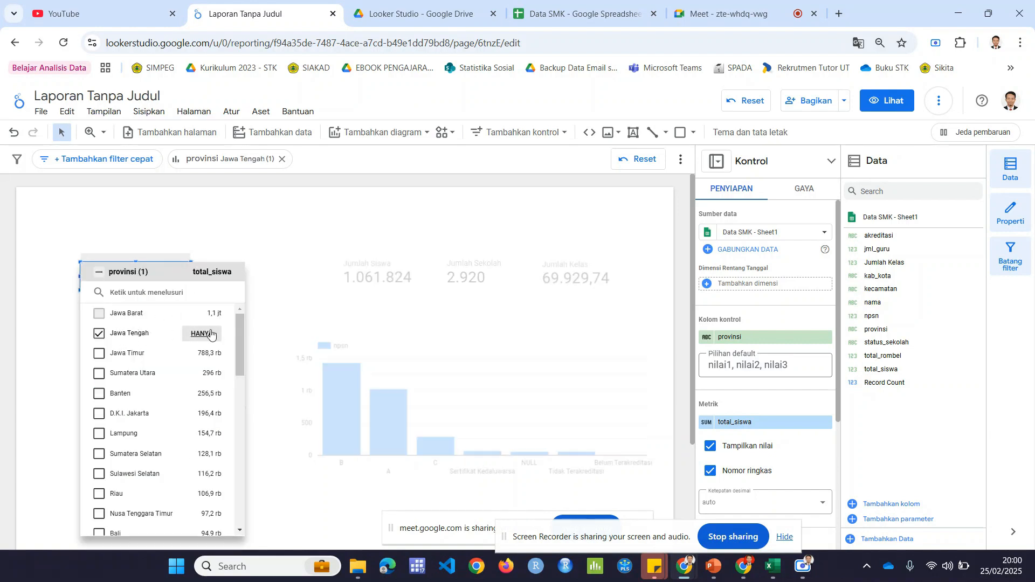
{"action": "left_click", "coordinate": [248, 250]}
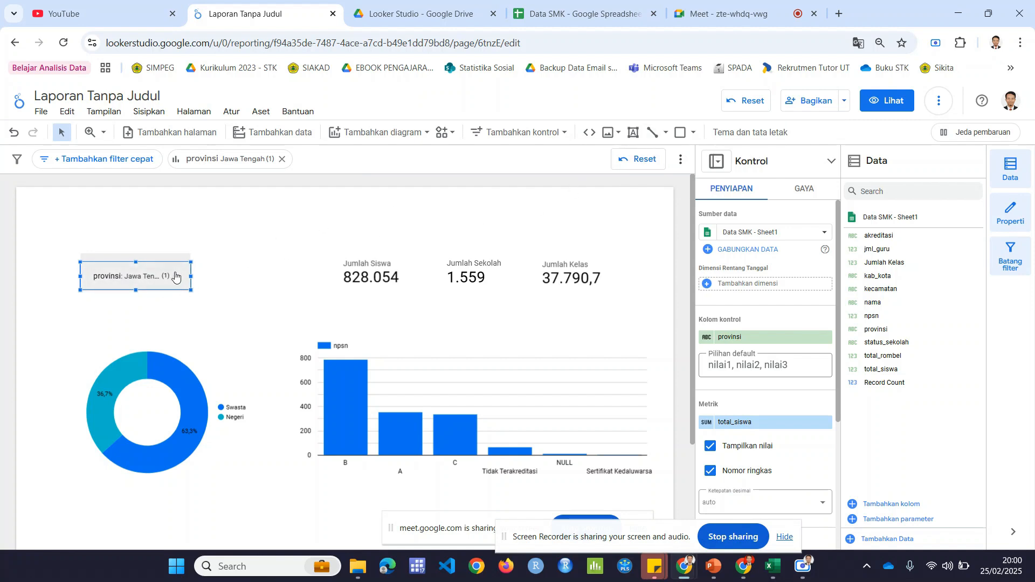
{"action": "left_click", "coordinate": [747, 102]}
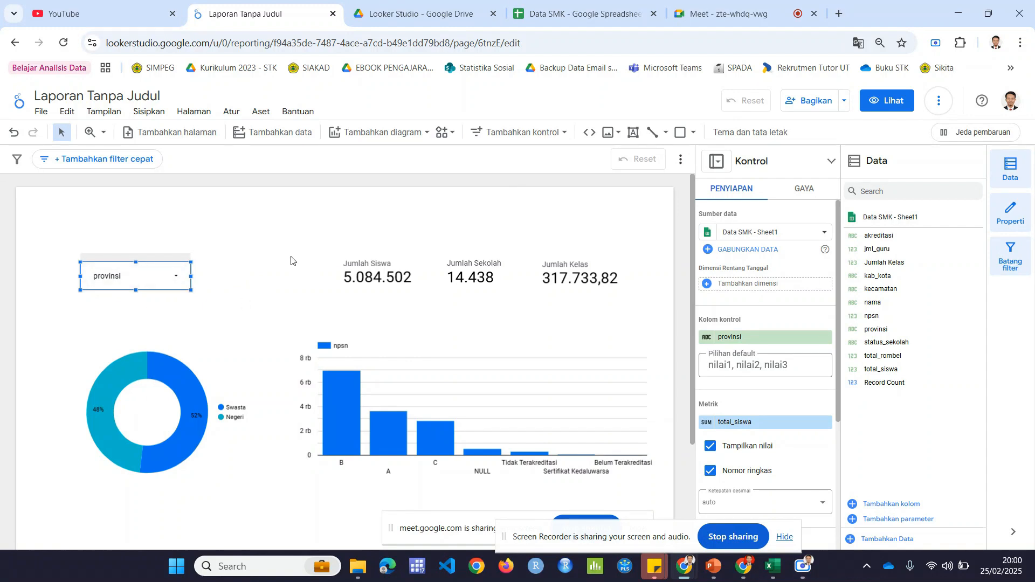
Step: Select the Jumlah Siswa, Jumlah Sekolah and Jumlah Kelas scorecards together and give them a dark indigo background
{"action": "scroll", "coordinate": [291, 261], "scroll_direction": "down", "scroll_amount": 2}
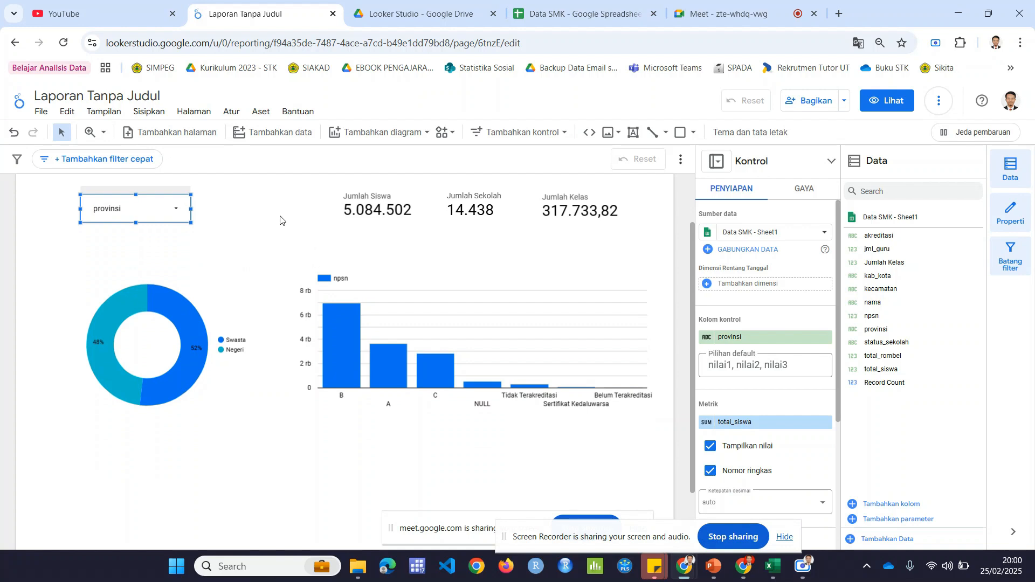
{"action": "scroll", "coordinate": [280, 216], "scroll_direction": "up", "scroll_amount": 2}
{"action": "left_click", "coordinate": [366, 289]}
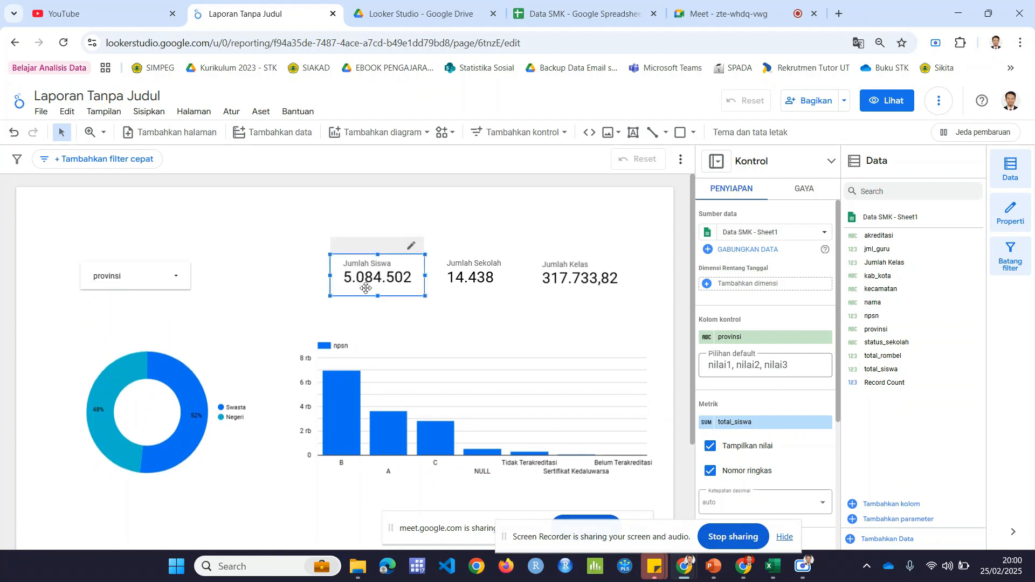
{"action": "left_click", "coordinate": [457, 290]}
{"action": "left_click", "coordinate": [544, 290]}
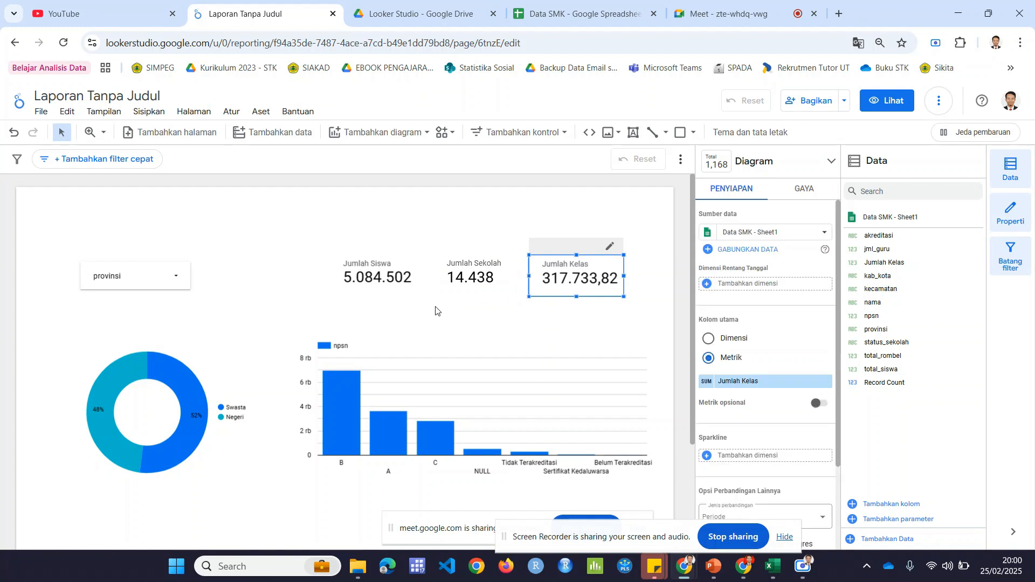
{"action": "left_click", "coordinate": [296, 311]}
{"action": "left_click_drag", "start_coordinate": [296, 308], "coordinate": [674, 230]}
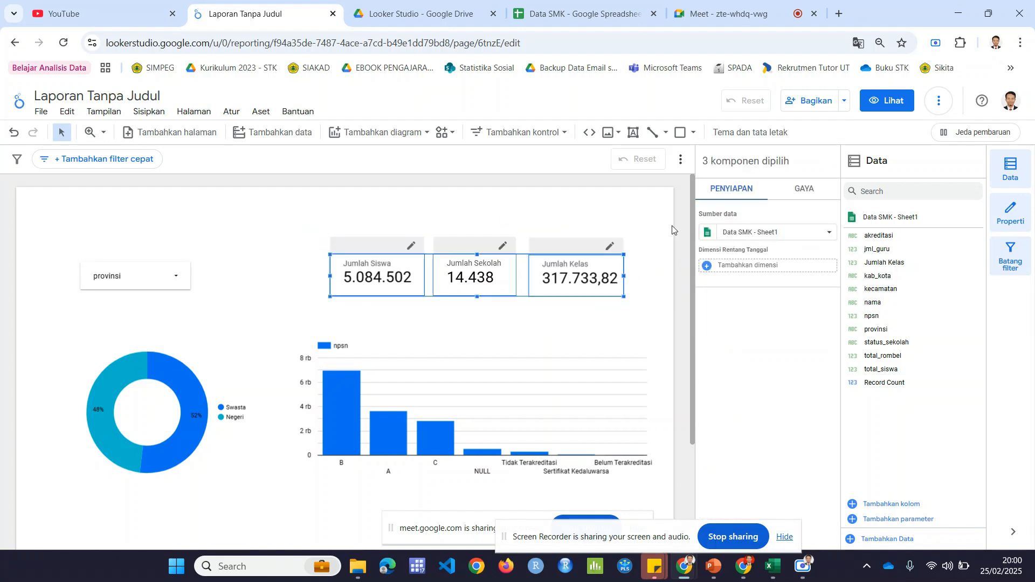
{"action": "left_click", "coordinate": [813, 193]}
{"action": "scroll", "coordinate": [791, 232], "scroll_direction": "down", "scroll_amount": 6}
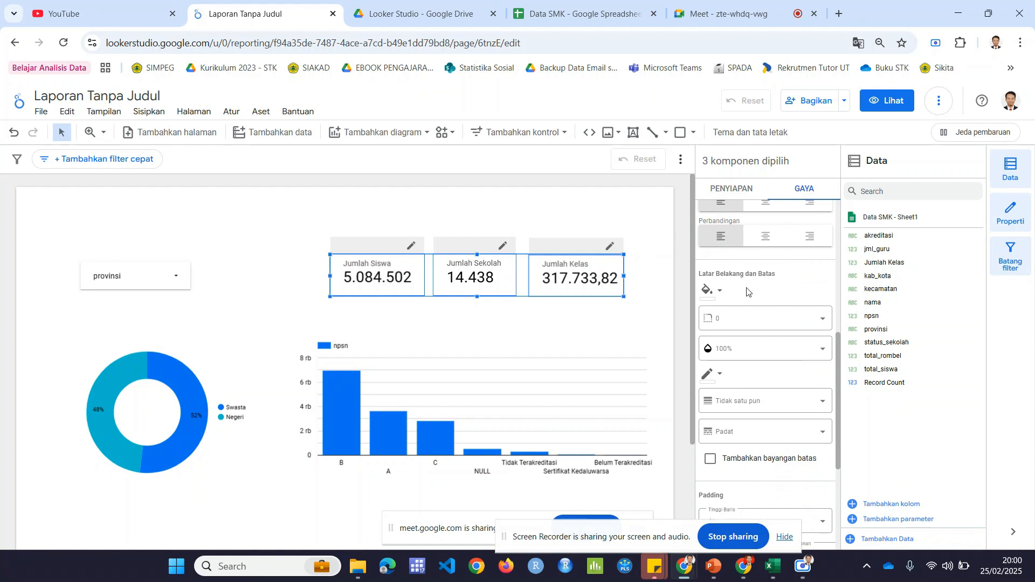
{"action": "left_click", "coordinate": [721, 291]}
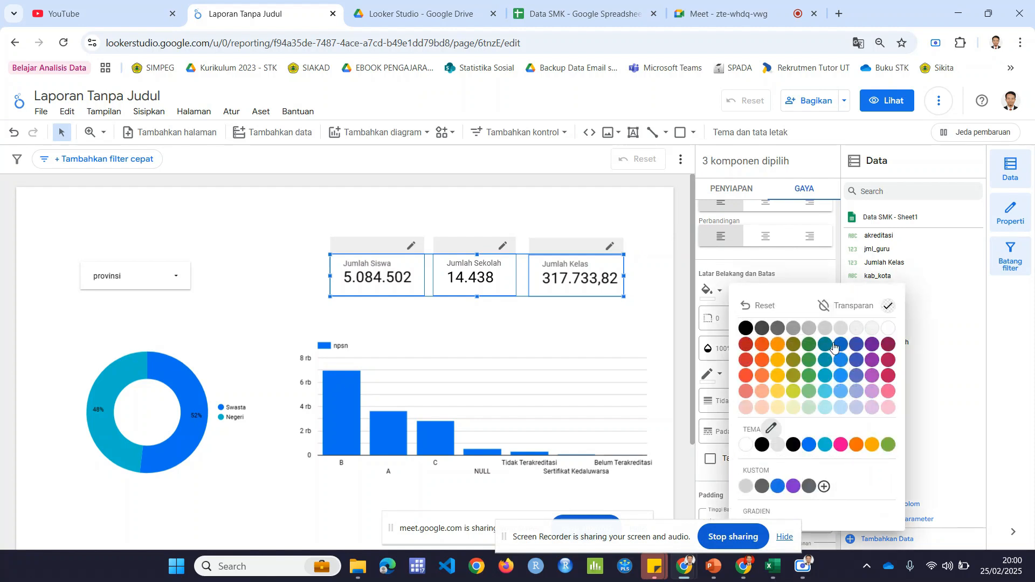
{"action": "left_click", "coordinate": [857, 343]}
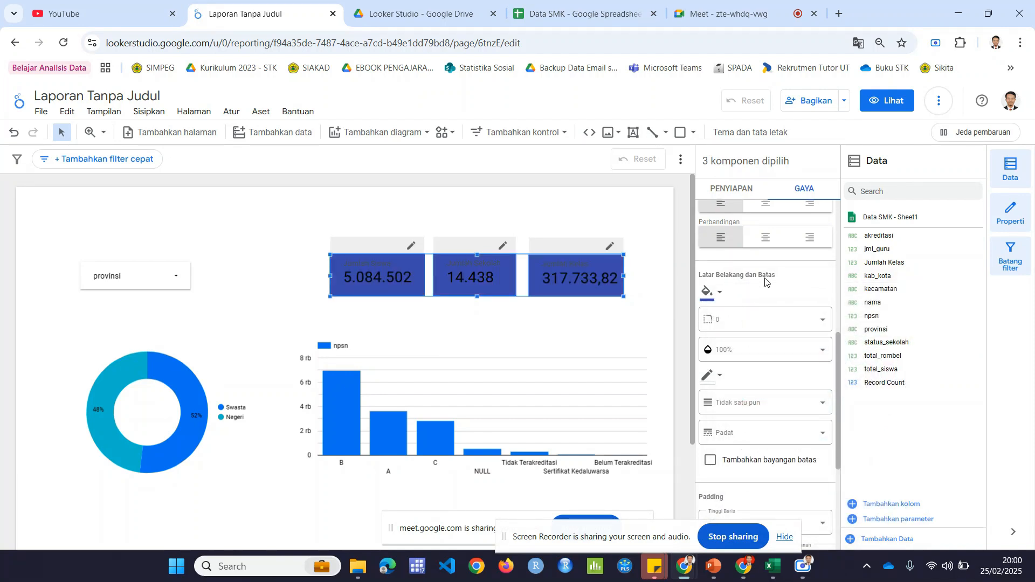
Step: Set the label text colour of the three scorecards to white and deselect them
{"action": "scroll", "coordinate": [766, 281], "scroll_direction": "up", "scroll_amount": 5}
{"action": "left_click", "coordinate": [721, 316]}
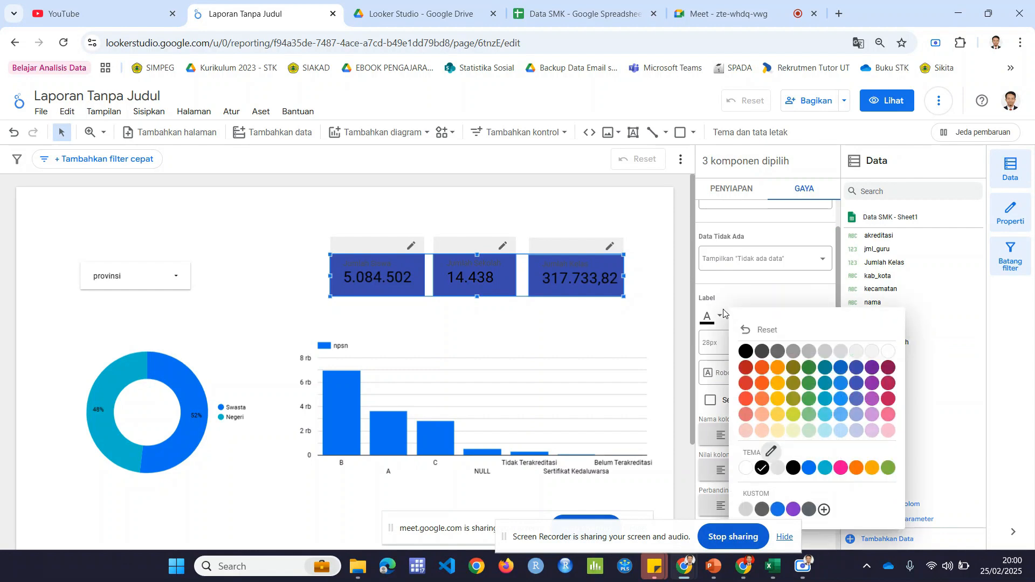
{"action": "left_click", "coordinate": [890, 353]}
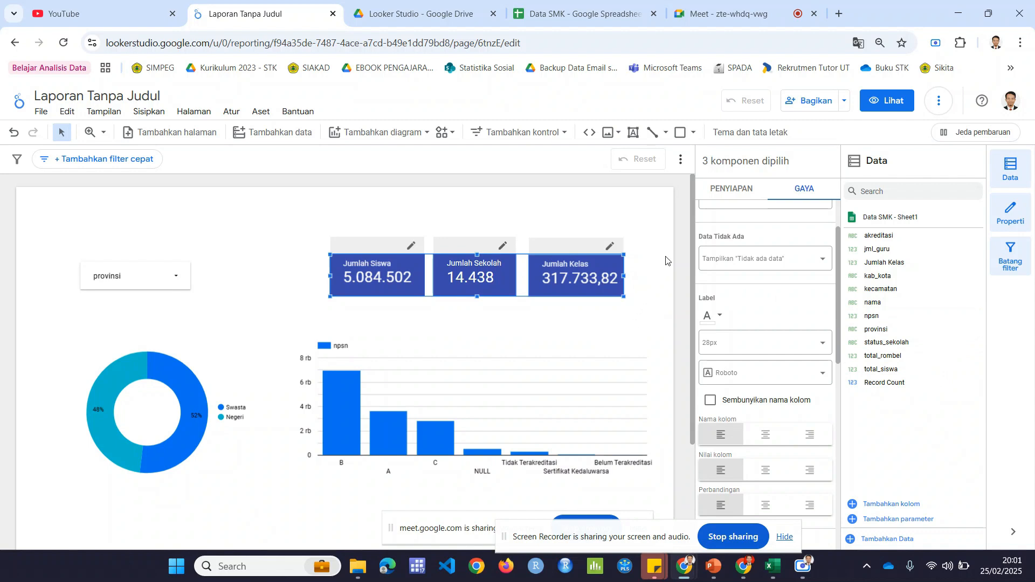
{"action": "left_click", "coordinate": [650, 313]}
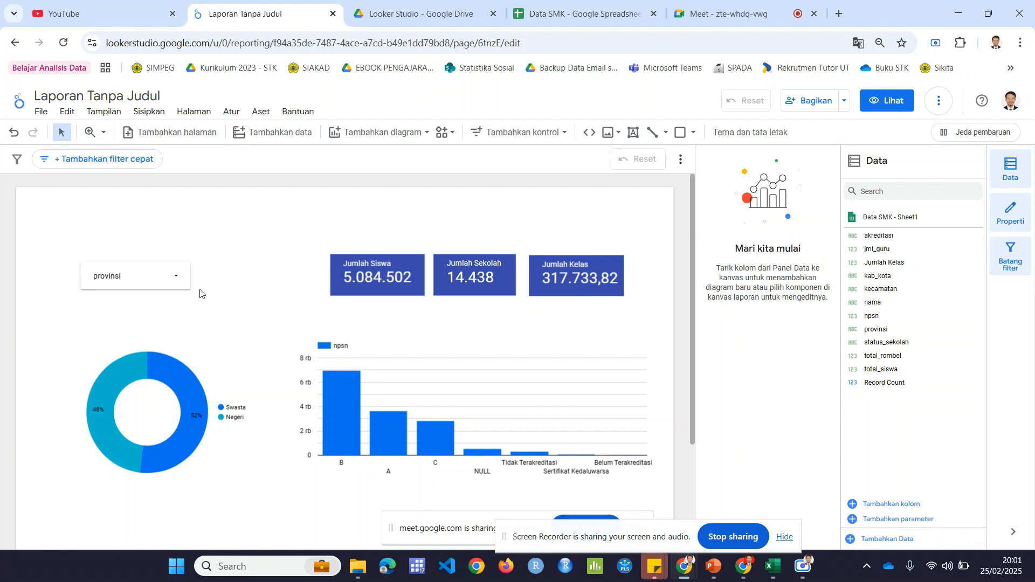
Step: Review the page area below the charts and the records in the Data SMK spreadsheet, and return to the report
{"action": "scroll", "coordinate": [201, 292], "scroll_direction": "down", "scroll_amount": 1}
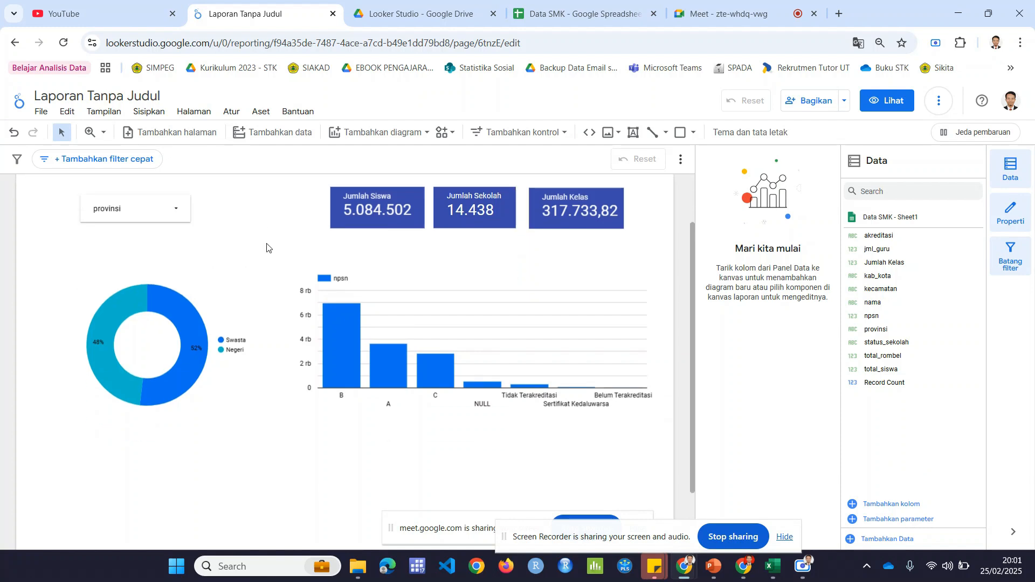
{"action": "scroll", "coordinate": [268, 248], "scroll_direction": "down", "scroll_amount": 1}
{"action": "scroll", "coordinate": [266, 247], "scroll_direction": "down", "scroll_amount": 1}
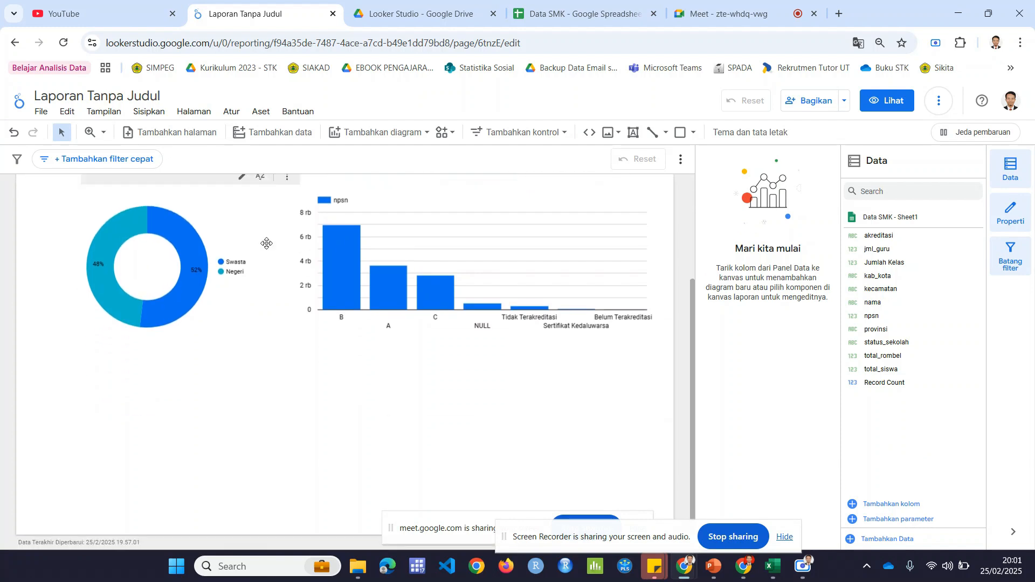
{"action": "scroll", "coordinate": [266, 245], "scroll_direction": "up", "scroll_amount": 2}
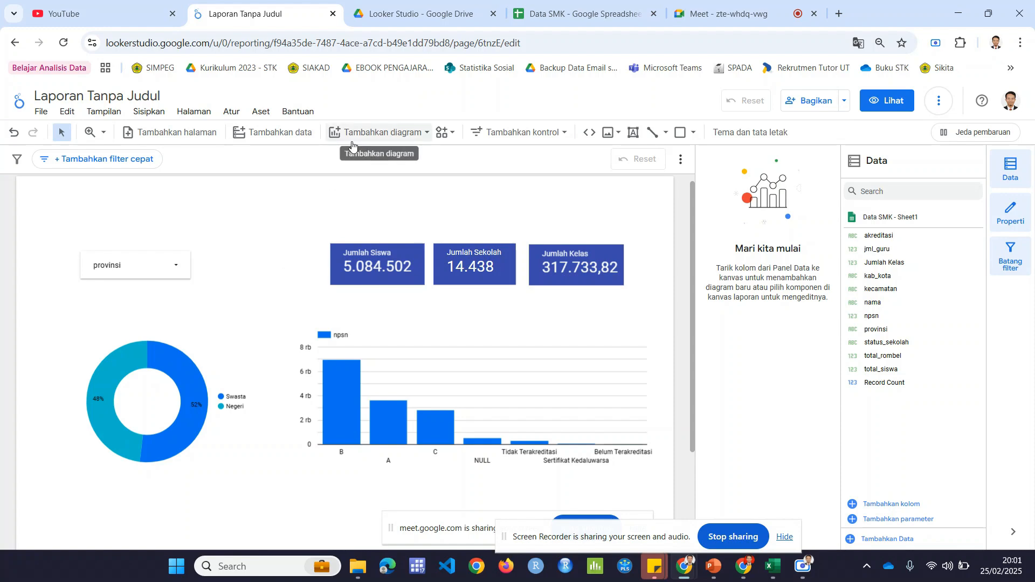
{"action": "left_click", "coordinate": [570, 3]}
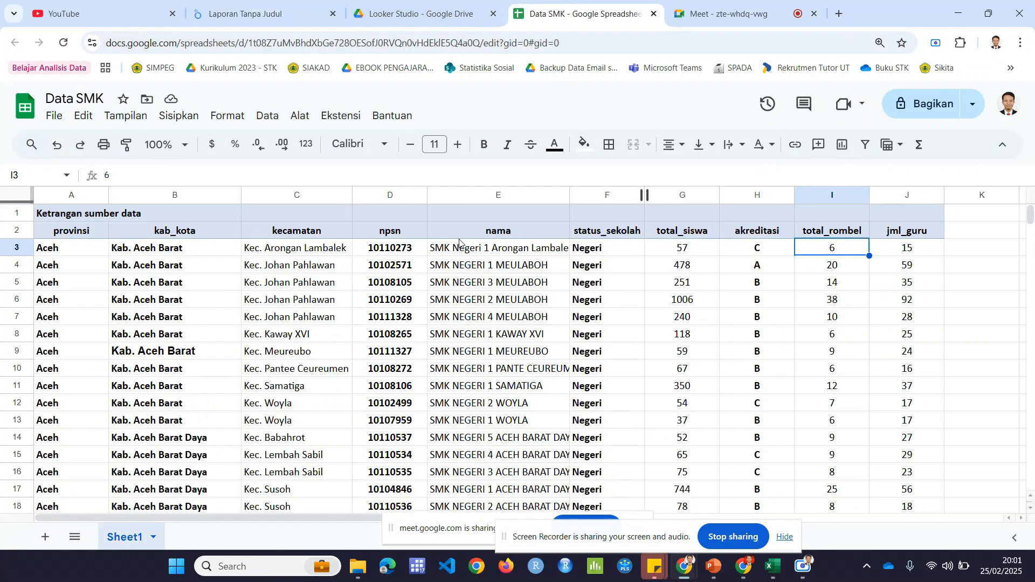
{"action": "scroll", "coordinate": [69, 313], "scroll_direction": "down", "scroll_amount": 20}
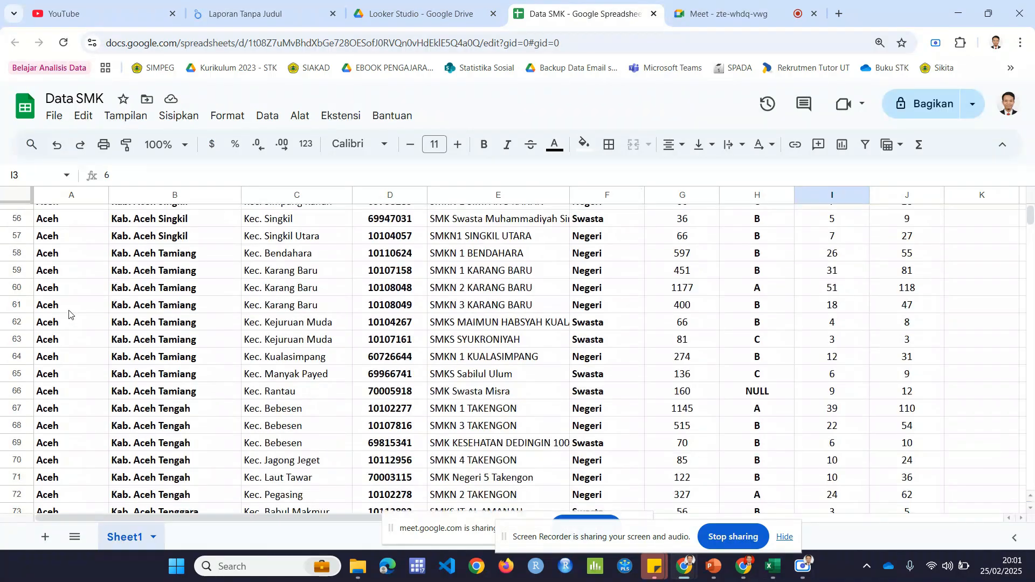
{"action": "mouse_move", "coordinate": [1030, 221]}
{"action": "left_mouse_down"}
{"action": "mouse_move", "coordinate": [1032, 497]}
{"action": "mouse_move", "coordinate": [1031, 212]}
{"action": "left_mouse_up"}
{"action": "left_click", "coordinate": [427, 5]}
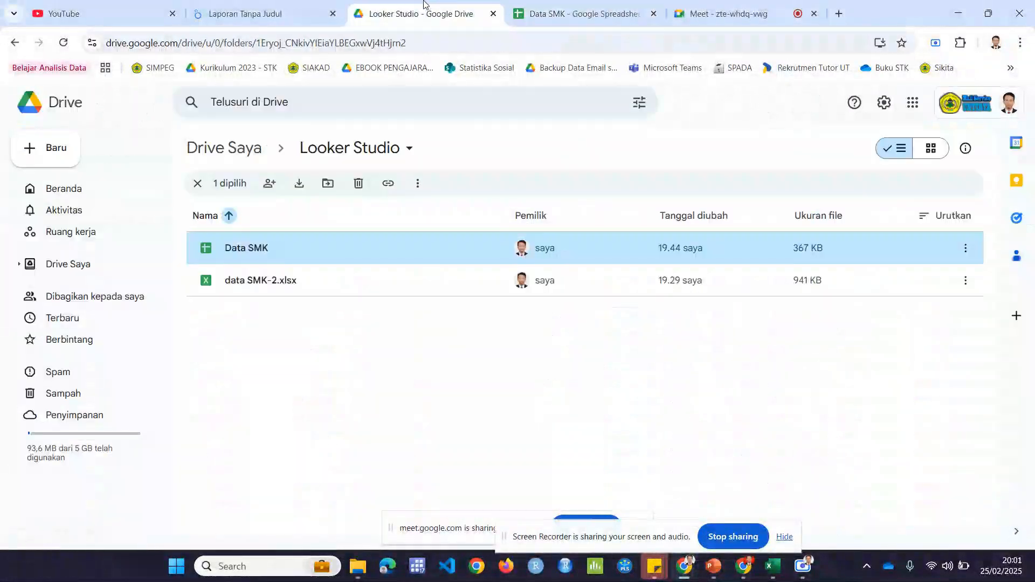
{"action": "left_click", "coordinate": [280, 6]}
Step: Set the report canvas height to 1200 pixels in the theme and layout settings
{"action": "scroll", "coordinate": [417, 212], "scroll_direction": "down", "scroll_amount": 3}
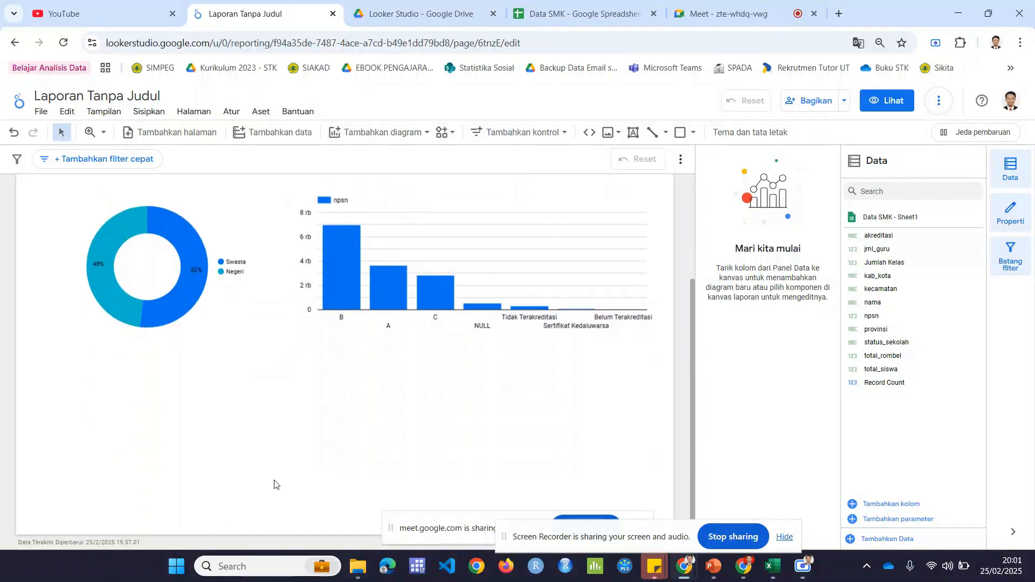
{"action": "left_click_drag", "start_coordinate": [426, 528], "coordinate": [783, 509]}
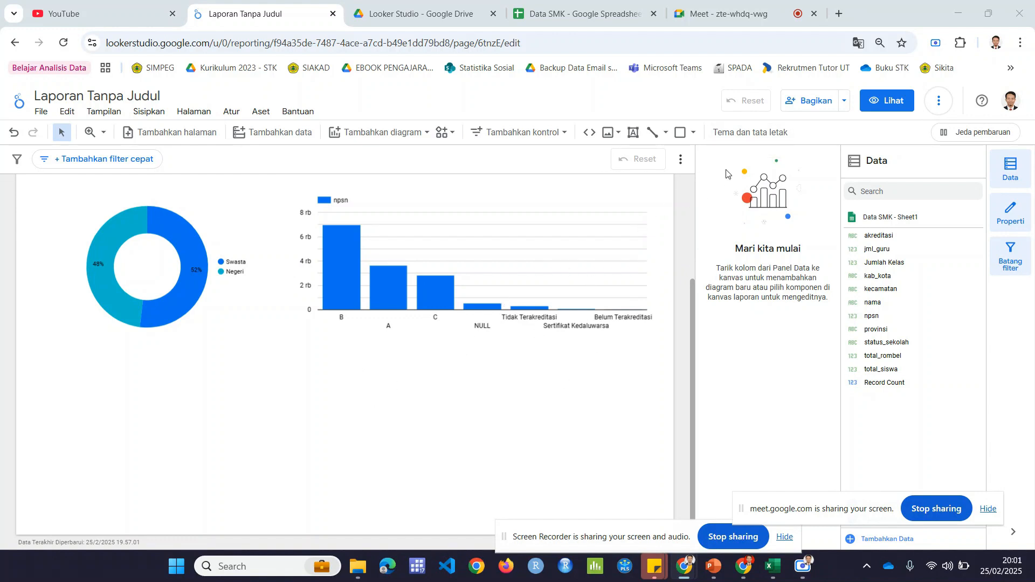
{"action": "left_click", "coordinate": [760, 136]}
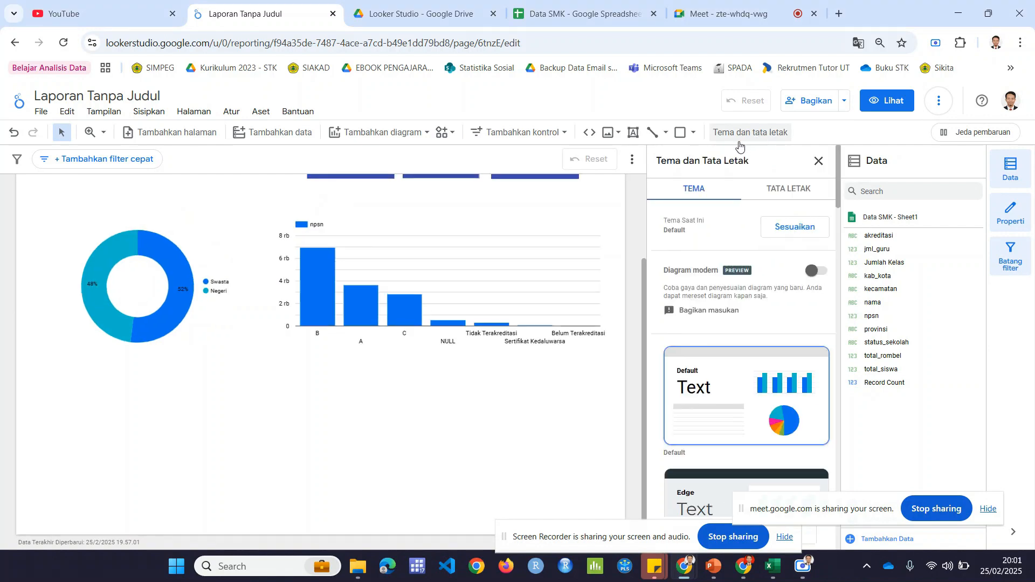
{"action": "left_click", "coordinate": [793, 195]}
{"action": "scroll", "coordinate": [752, 313], "scroll_direction": "down", "scroll_amount": 5}
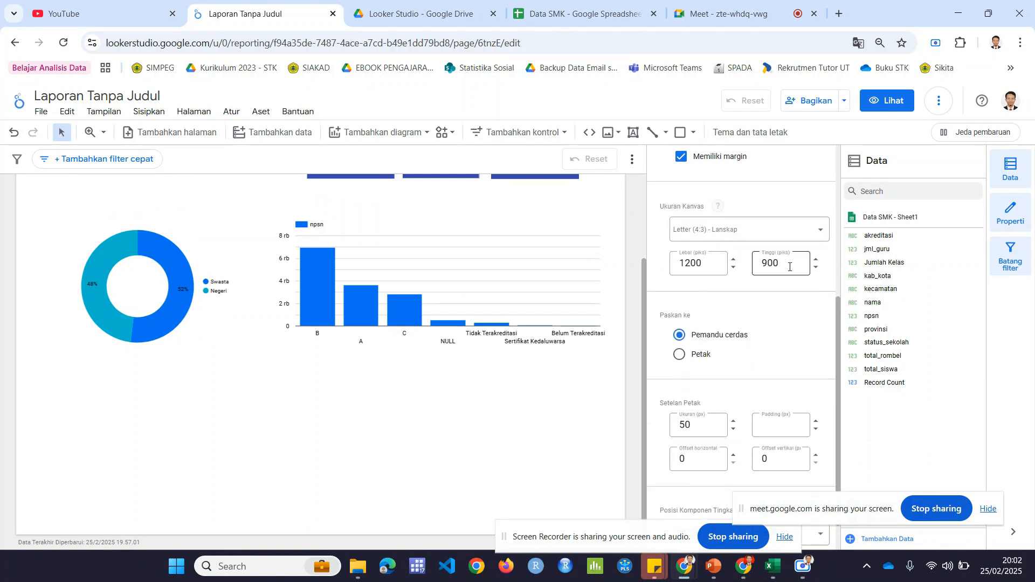
{"action": "left_click", "coordinate": [785, 268]}
{"action": "left_click_drag", "start_coordinate": [768, 264], "coordinate": [762, 264]}
{"action": "type", "text": "12"}
{"action": "left_click", "coordinate": [584, 390]}
{"action": "scroll", "coordinate": [521, 379], "scroll_direction": "down", "scroll_amount": 3}
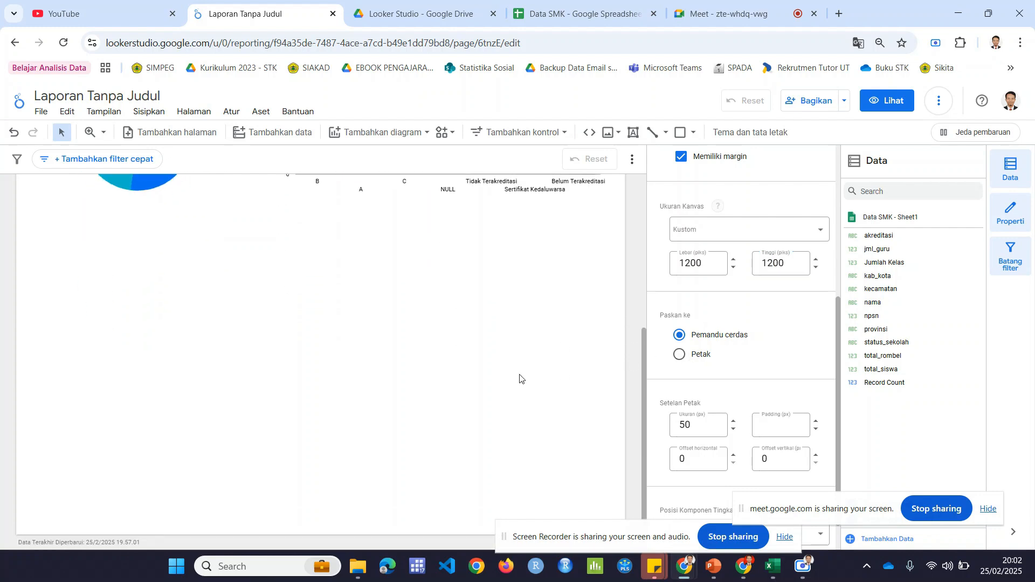
Step: Review the taller report page, preview it in view mode down to the empty area below the charts, and return to editing
{"action": "scroll", "coordinate": [520, 379], "scroll_direction": "up", "scroll_amount": 2}
{"action": "scroll", "coordinate": [520, 379], "scroll_direction": "up", "scroll_amount": 3}
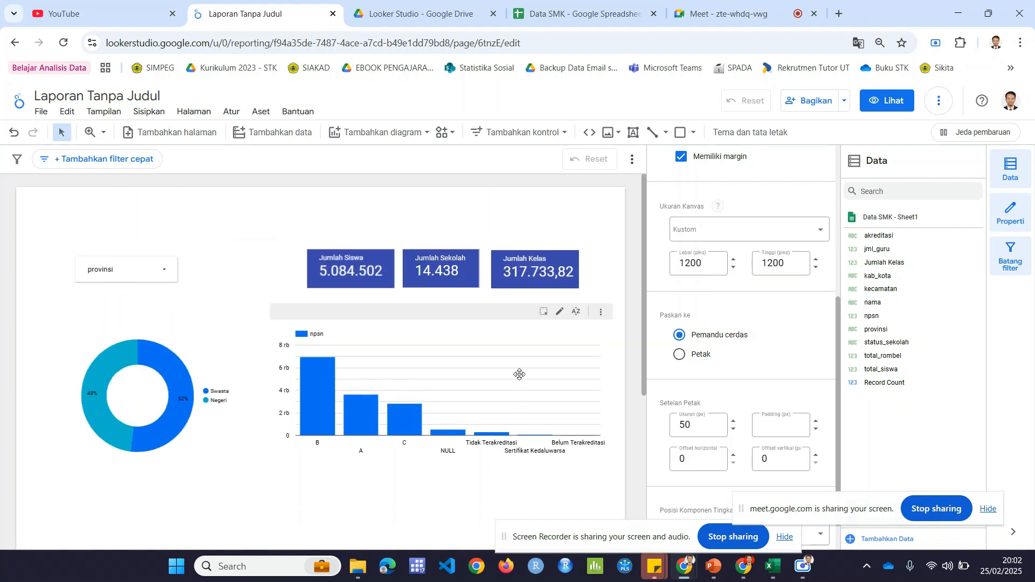
{"action": "scroll", "coordinate": [519, 374], "scroll_direction": "down", "scroll_amount": 5}
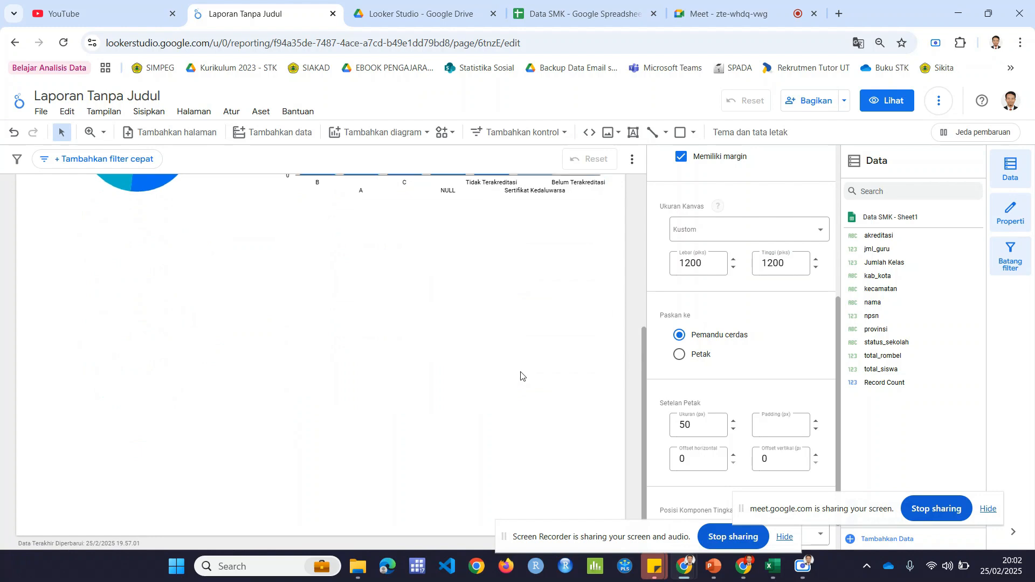
{"action": "scroll", "coordinate": [520, 376], "scroll_direction": "up", "scroll_amount": 5}
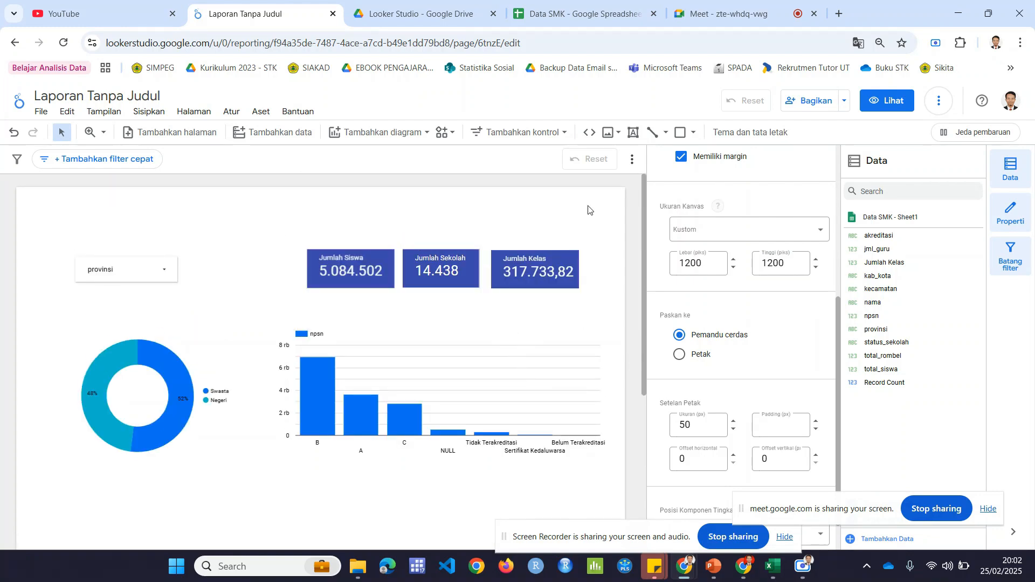
{"action": "left_click", "coordinate": [896, 101]}
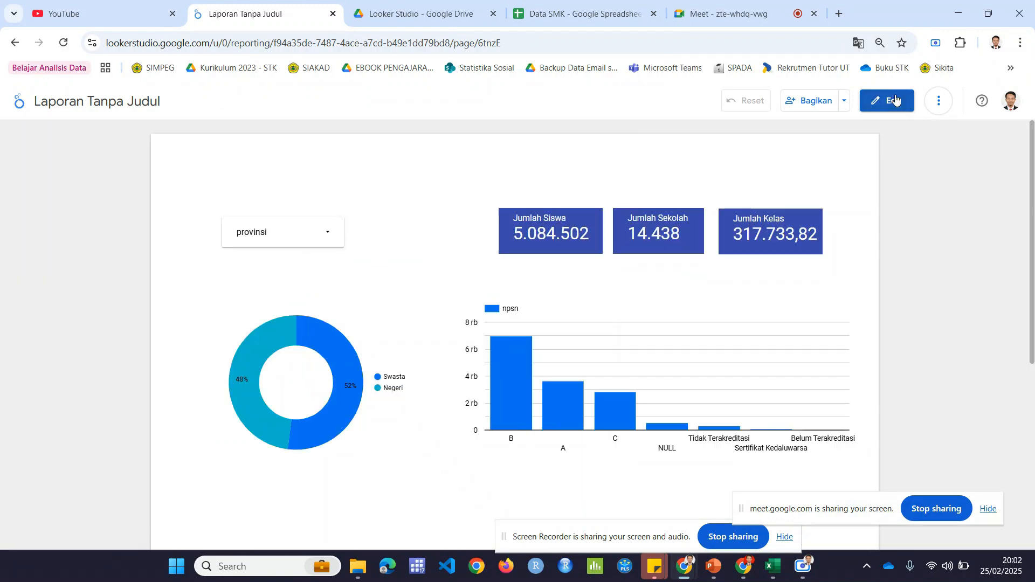
{"action": "scroll", "coordinate": [676, 240], "scroll_direction": "down", "scroll_amount": 5}
{"action": "scroll", "coordinate": [675, 242], "scroll_direction": "up", "scroll_amount": 5}
{"action": "left_click", "coordinate": [890, 108]}
{"action": "scroll", "coordinate": [681, 245], "scroll_direction": "down", "scroll_amount": 3}
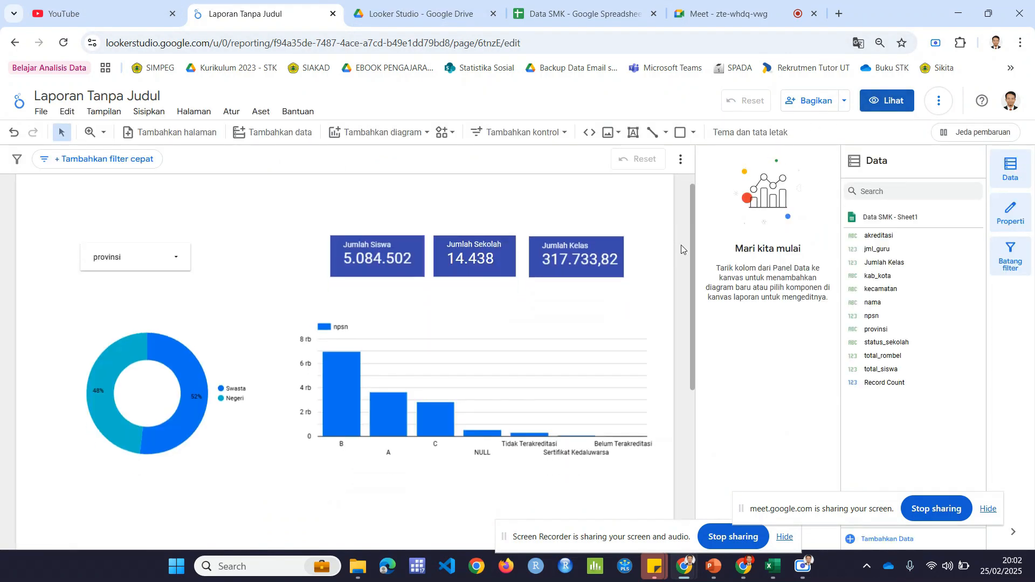
{"action": "scroll", "coordinate": [681, 245], "scroll_direction": "up", "scroll_amount": 2}
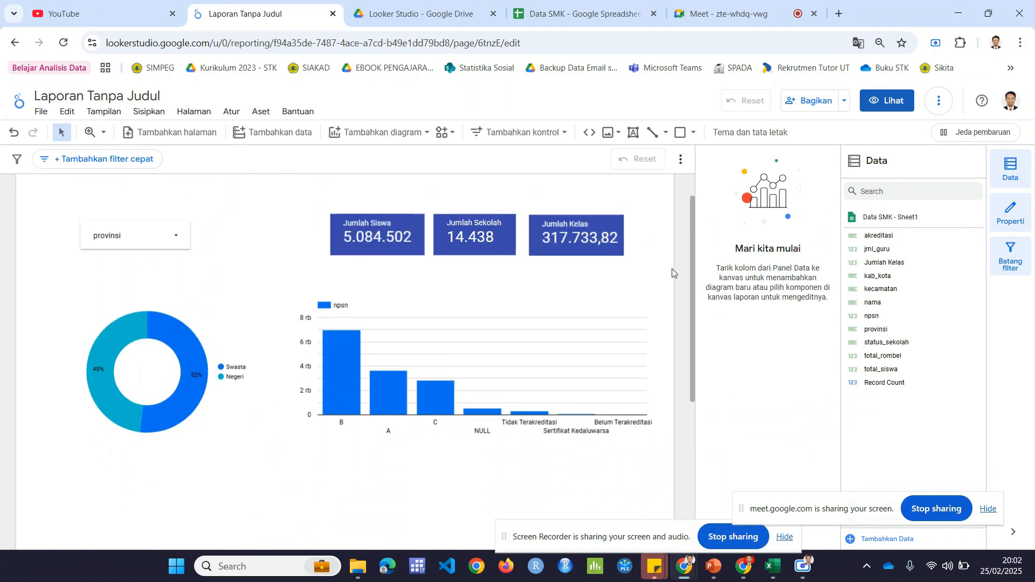
Step: Try to add a filled map (Peta bidang) below the donut and column charts, and delete it
{"action": "left_click", "coordinate": [412, 138]}
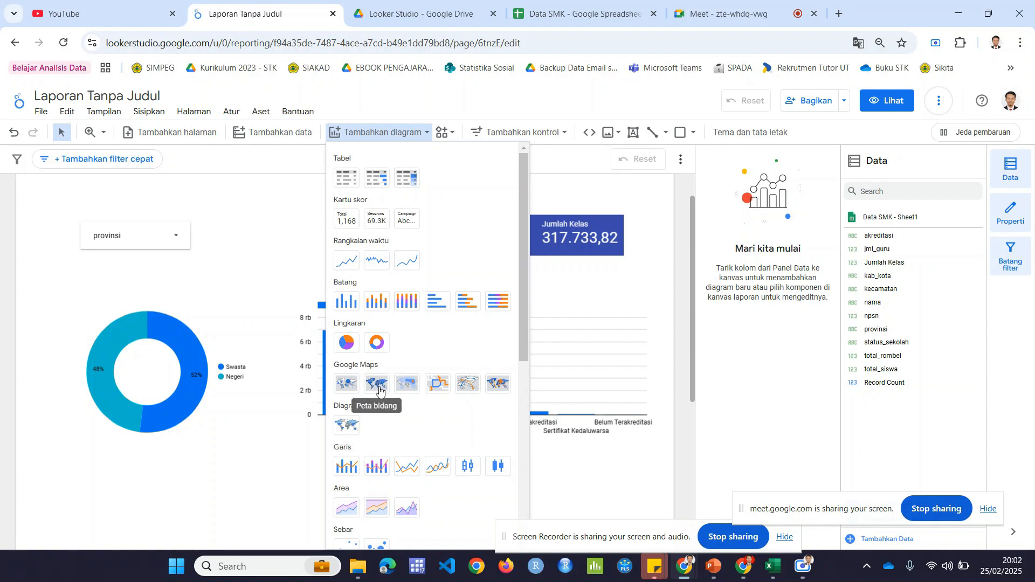
{"action": "left_click", "coordinate": [348, 424]}
{"action": "scroll", "coordinate": [382, 365], "scroll_direction": "down", "scroll_amount": 3}
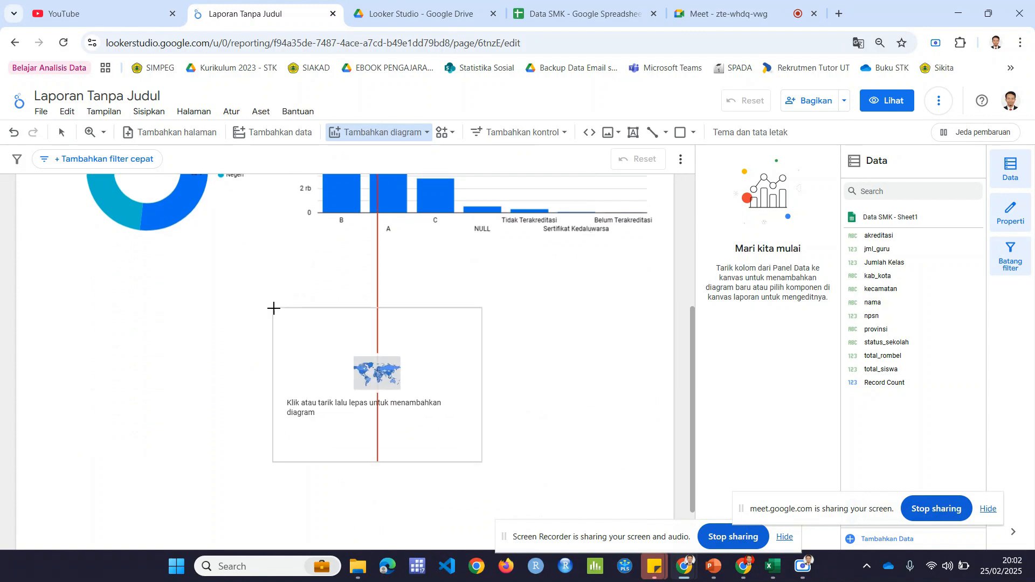
{"action": "left_click", "coordinate": [212, 295]}
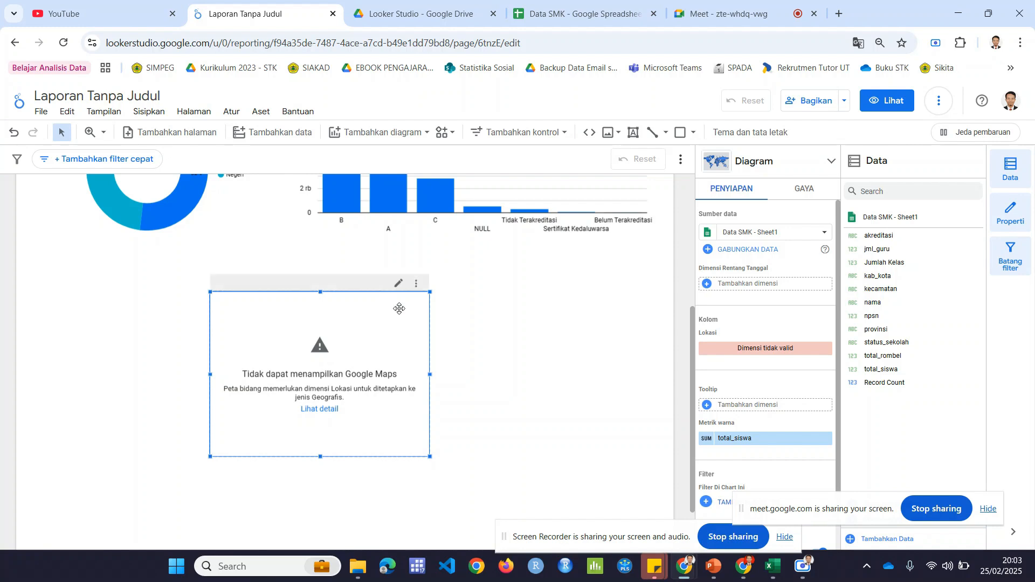
{"action": "key", "text": "Delete"}
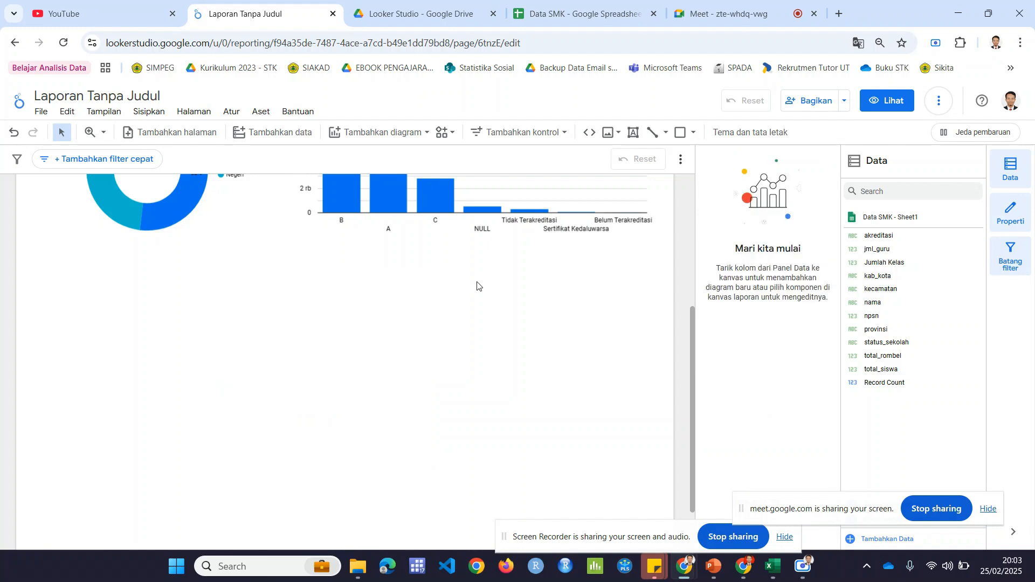
Step: Change the provinsi field's type in the Data SMK - Sheet1 source to the geographic type Pembagian administratif negara (tingkat 1) and finish editing
{"action": "scroll", "coordinate": [577, 272], "scroll_direction": "up", "scroll_amount": 5}
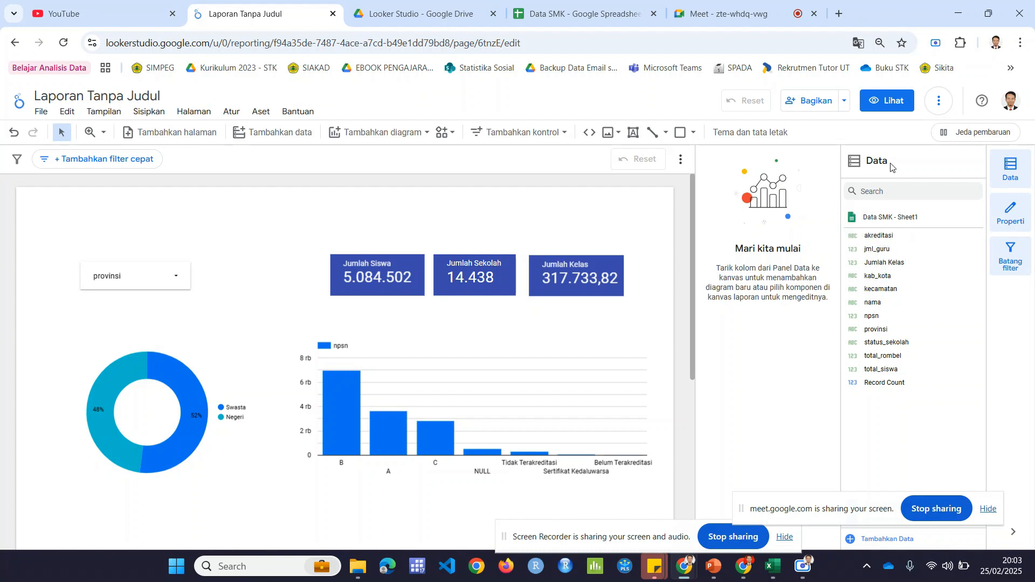
{"action": "left_click", "coordinate": [855, 219]}
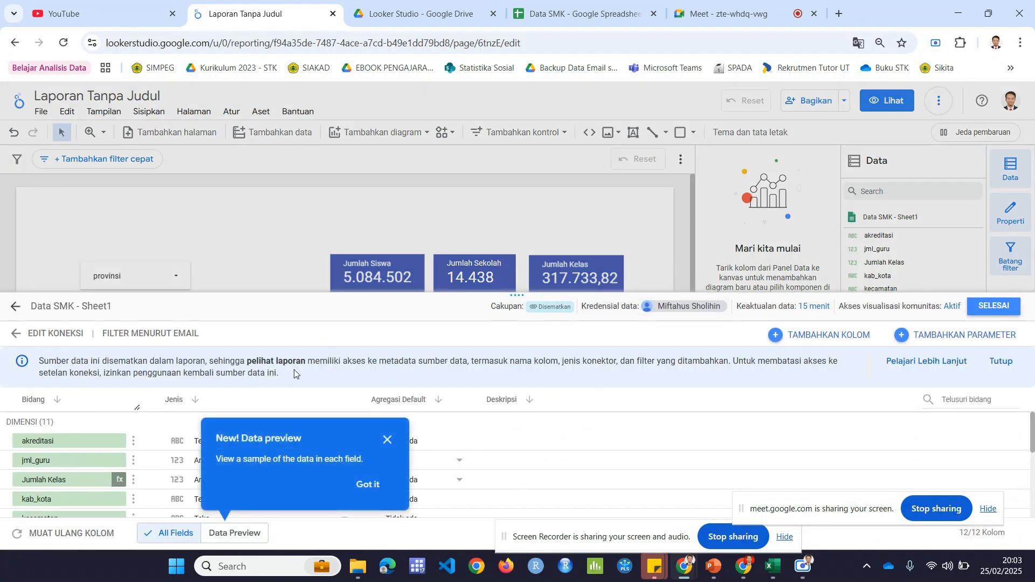
{"action": "scroll", "coordinate": [351, 432], "scroll_direction": "down", "scroll_amount": 2}
{"action": "left_click", "coordinate": [387, 440]}
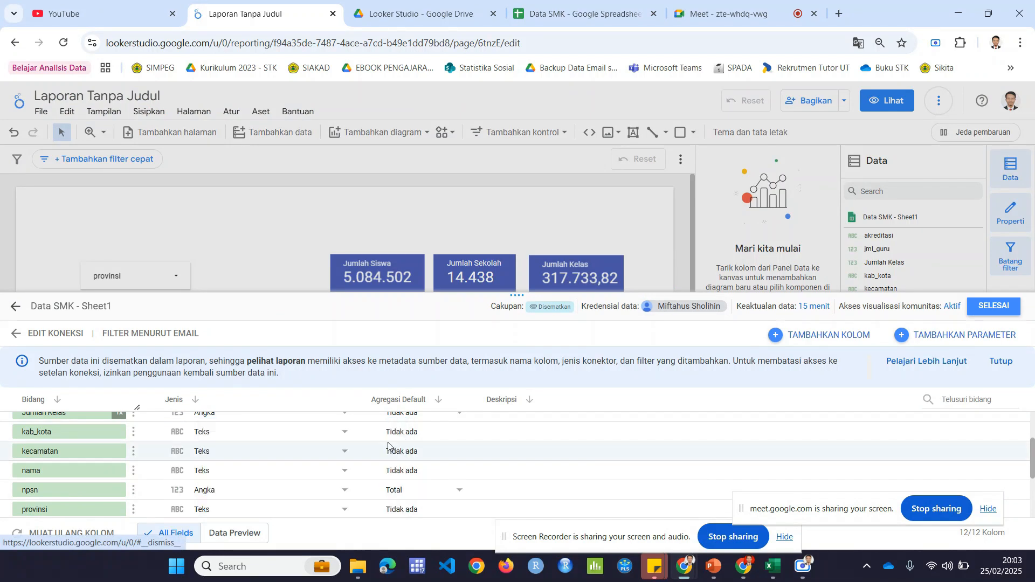
{"action": "scroll", "coordinate": [293, 458], "scroll_direction": "down", "scroll_amount": 2}
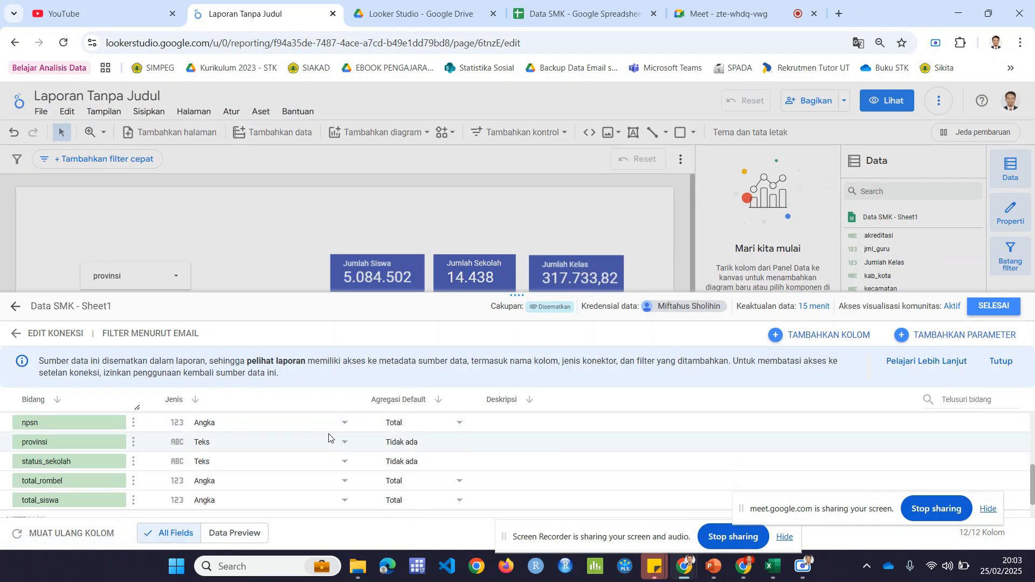
{"action": "left_click", "coordinate": [340, 442]}
{"action": "mouse_move", "coordinate": [338, 445]}
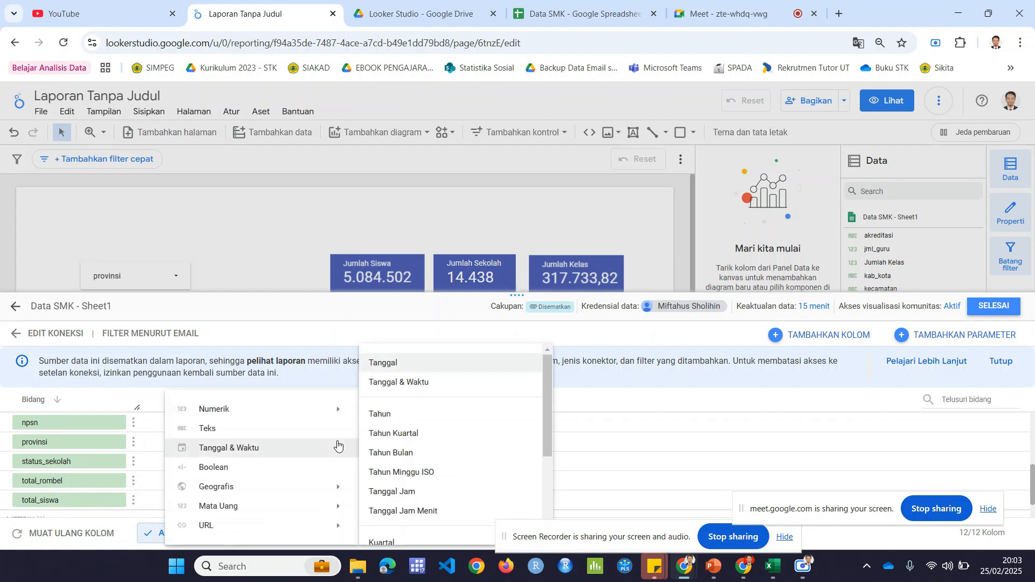
{"action": "mouse_move", "coordinate": [312, 485]}
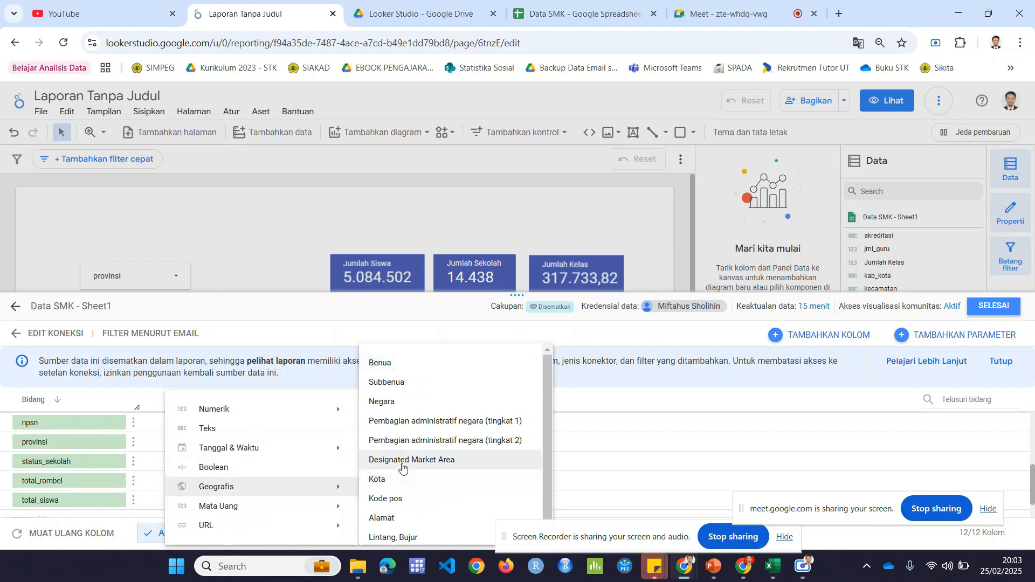
{"action": "left_click", "coordinate": [473, 422]}
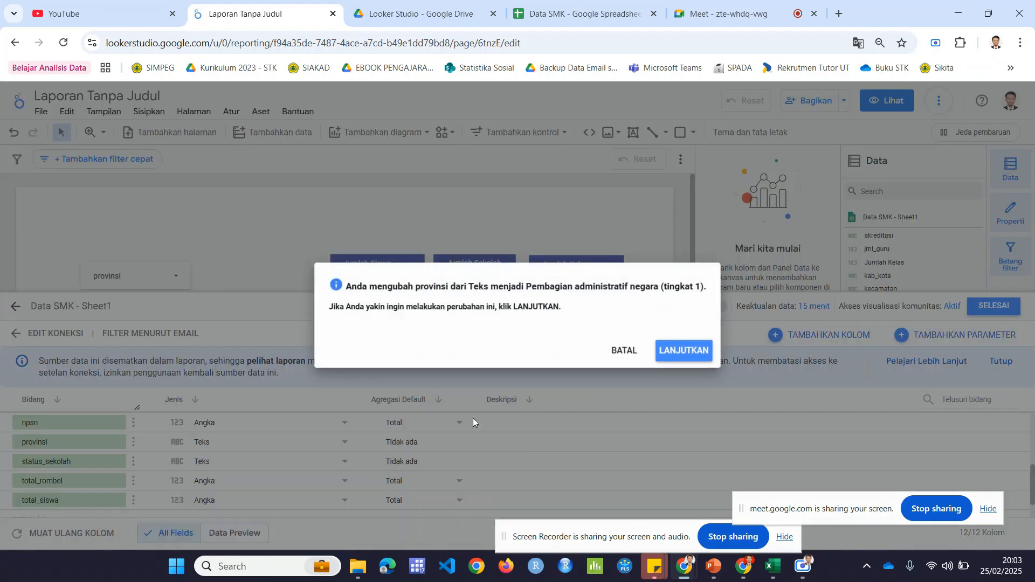
{"action": "left_click", "coordinate": [684, 351]}
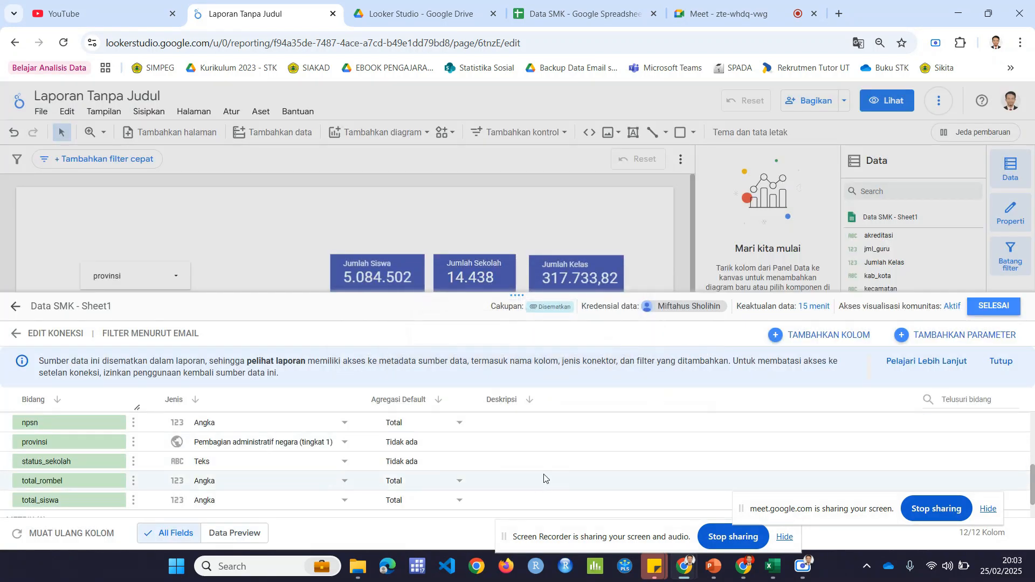
{"action": "left_click", "coordinate": [992, 306]}
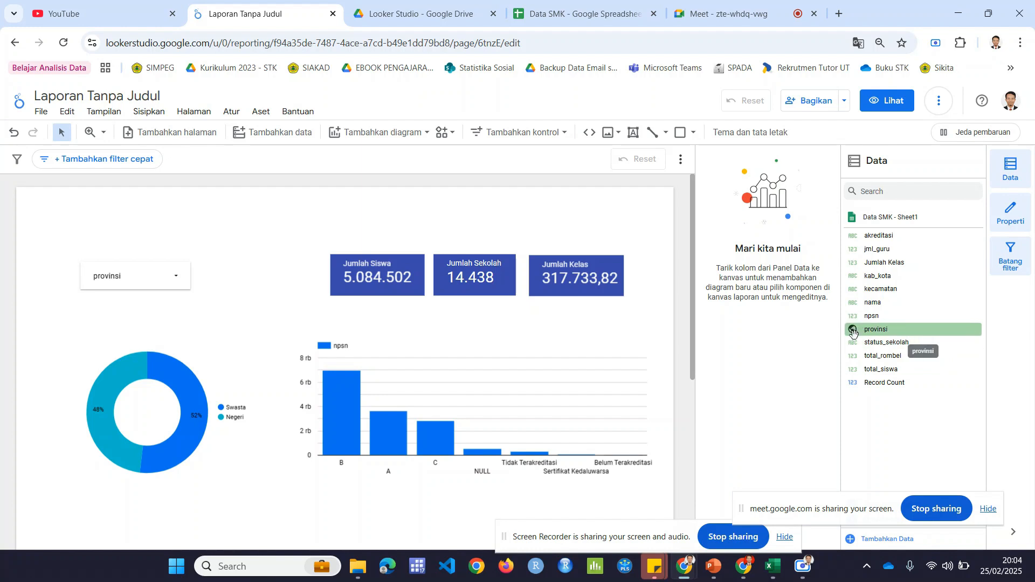
Step: Add a filled map (Peta bidang) in the empty area below the donut and column charts
{"action": "scroll", "coordinate": [478, 397], "scroll_direction": "down", "scroll_amount": 5}
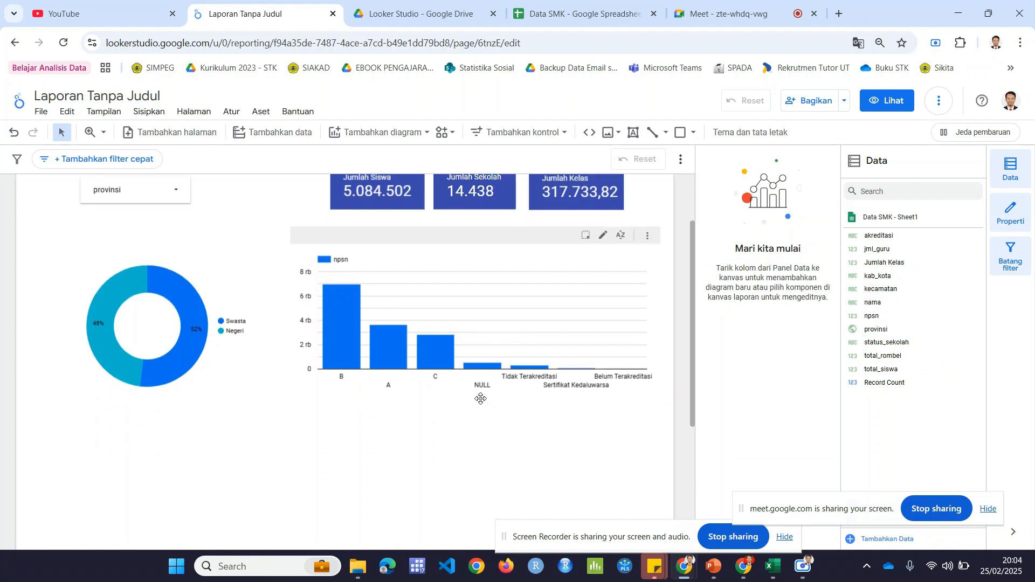
{"action": "left_click", "coordinate": [397, 133]}
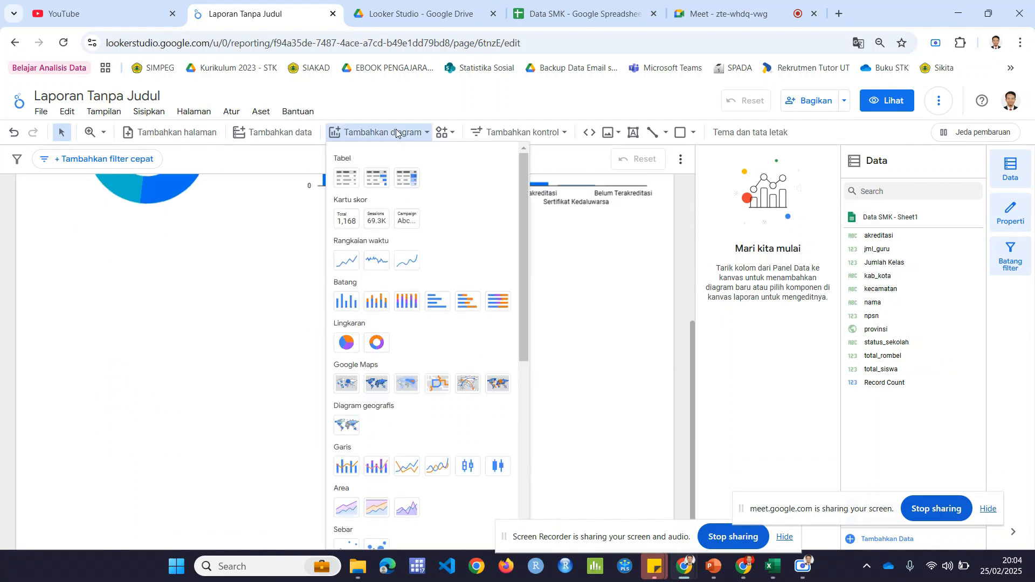
{"action": "left_click", "coordinate": [378, 383]}
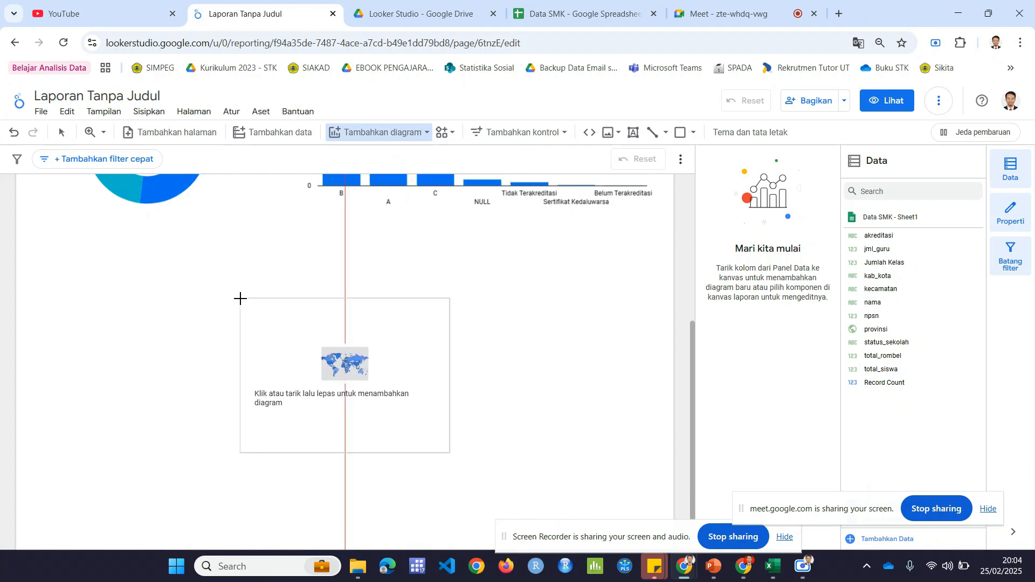
{"action": "left_click", "coordinate": [240, 298]}
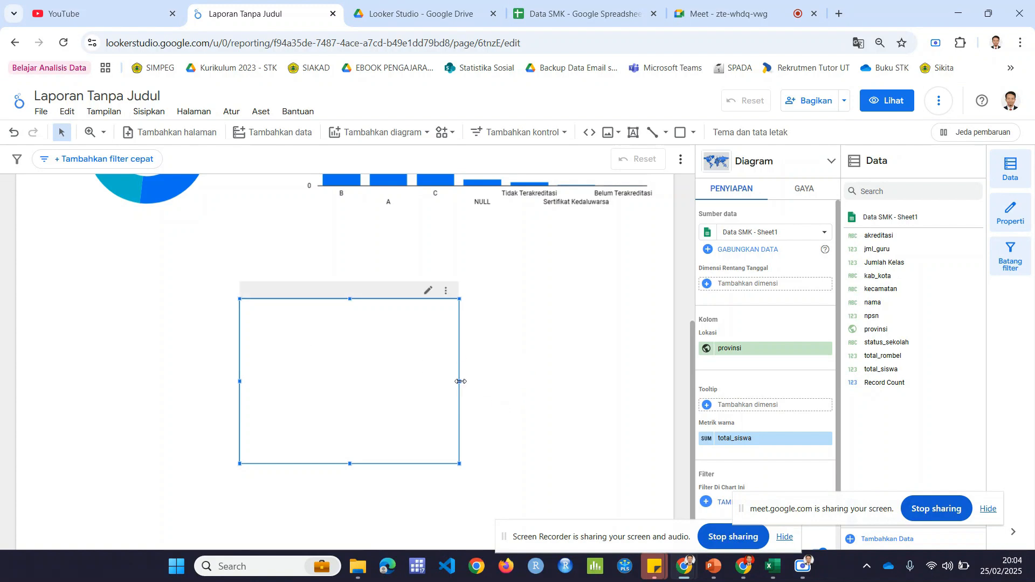
Step: Enlarge the filled map on all four sides so that it spans most of the page width below the charts
{"action": "left_click_drag", "start_coordinate": [460, 381], "coordinate": [576, 383]}
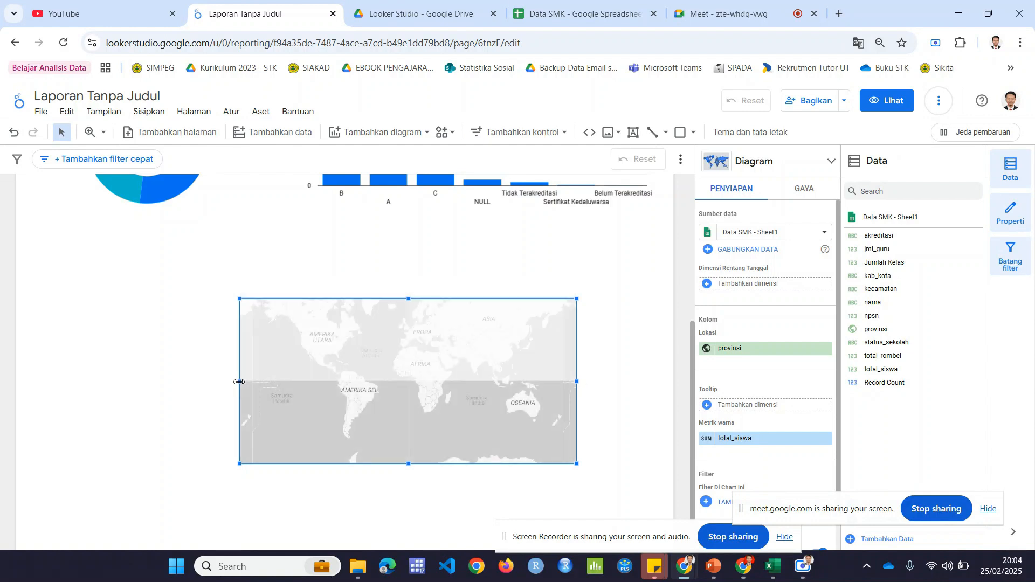
{"action": "left_click_drag", "start_coordinate": [239, 382], "coordinate": [122, 380]}
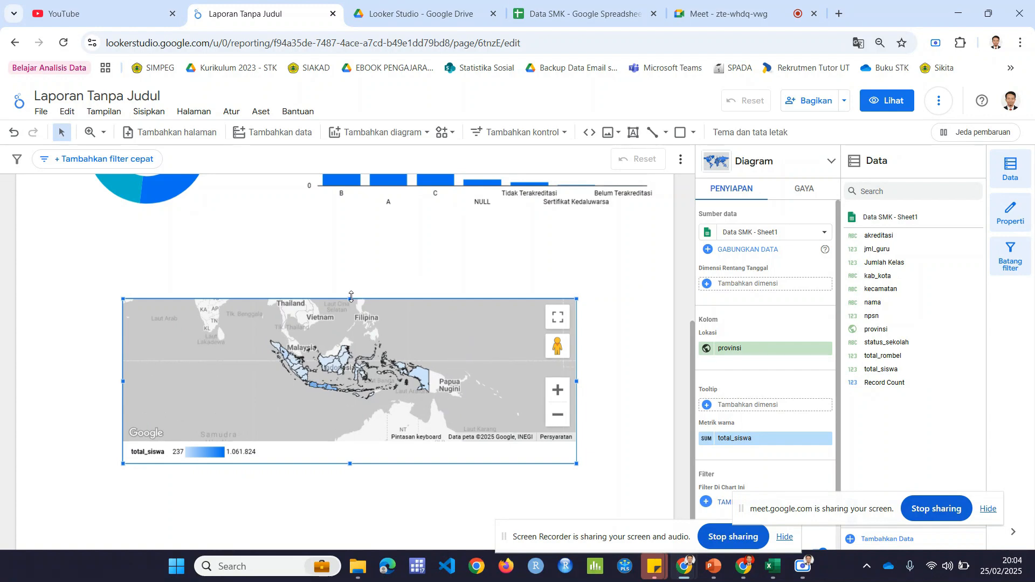
{"action": "left_click_drag", "start_coordinate": [351, 298], "coordinate": [365, 234]}
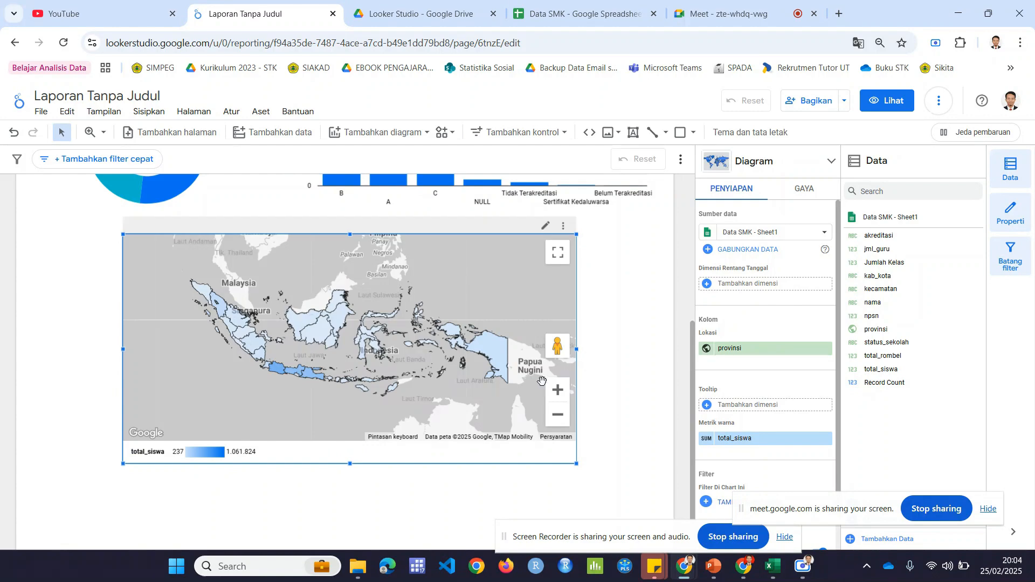
{"action": "left_click_drag", "start_coordinate": [368, 464], "coordinate": [394, 498]}
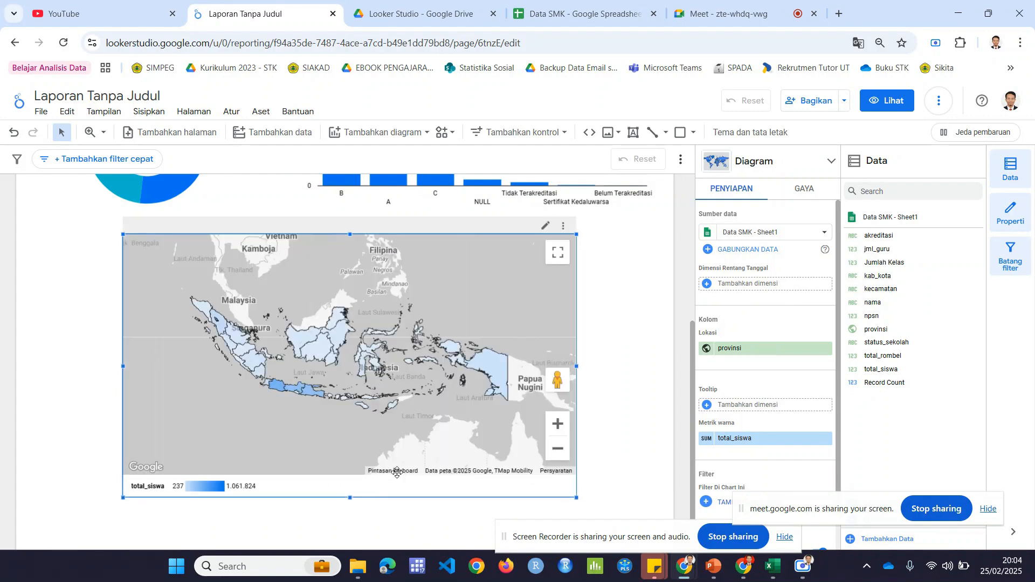
Step: Set the map's colour metric to npsn with the Jumlah Berbeda aggregation
{"action": "left_click", "coordinate": [742, 439]}
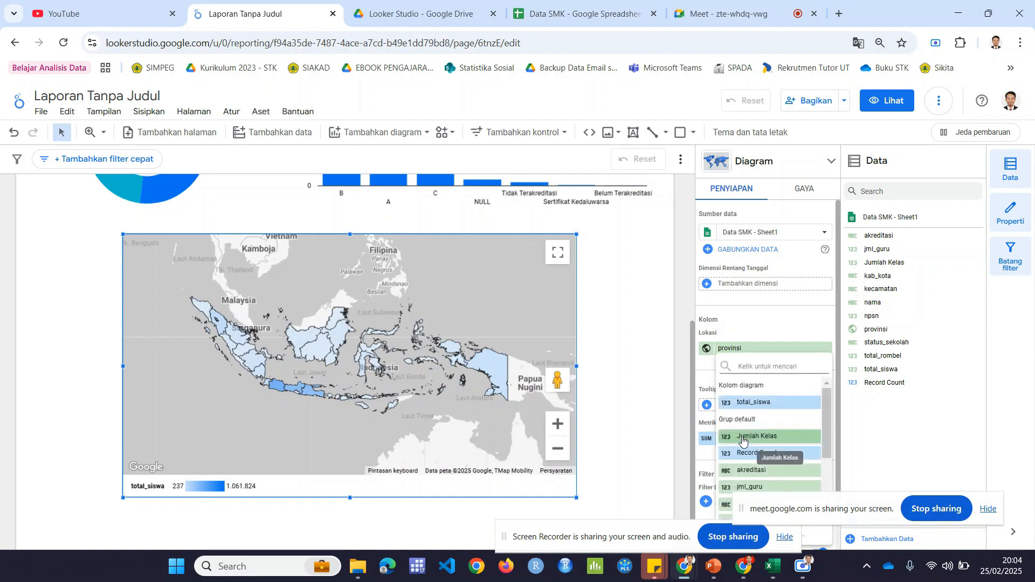
{"action": "scroll", "coordinate": [789, 392], "scroll_direction": "down", "scroll_amount": 3}
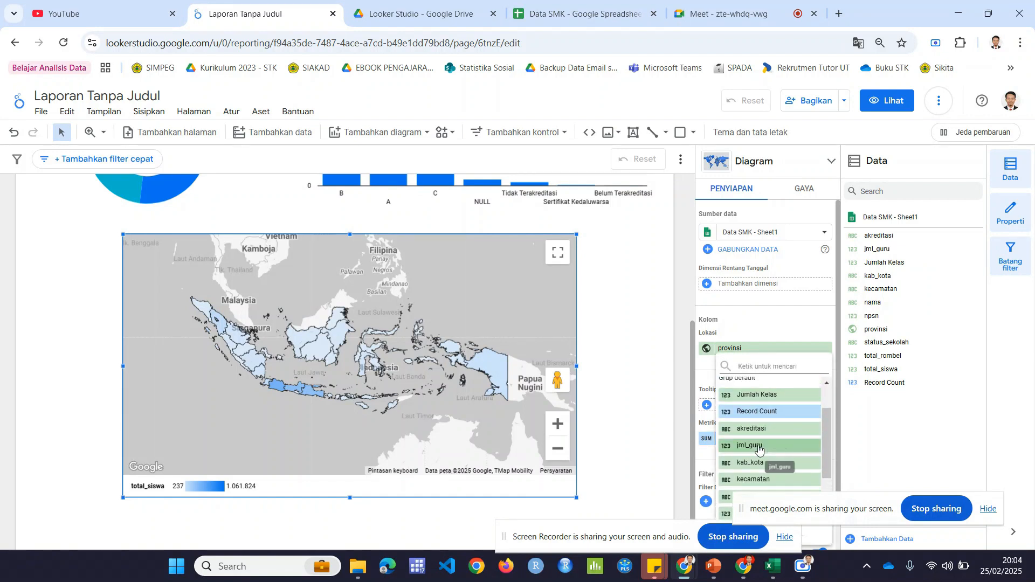
{"action": "left_click", "coordinate": [748, 447]}
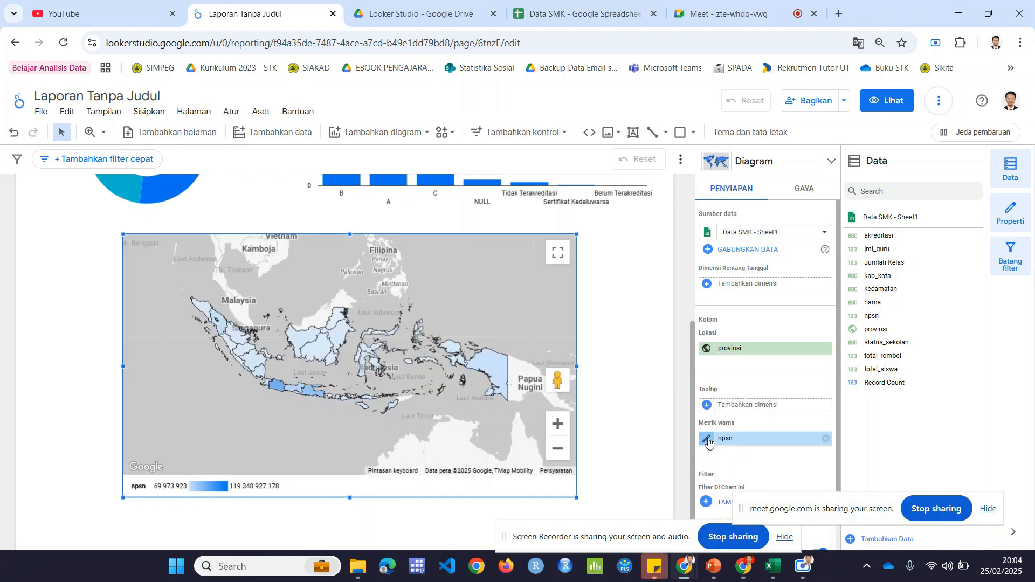
{"action": "left_click", "coordinate": [706, 445]}
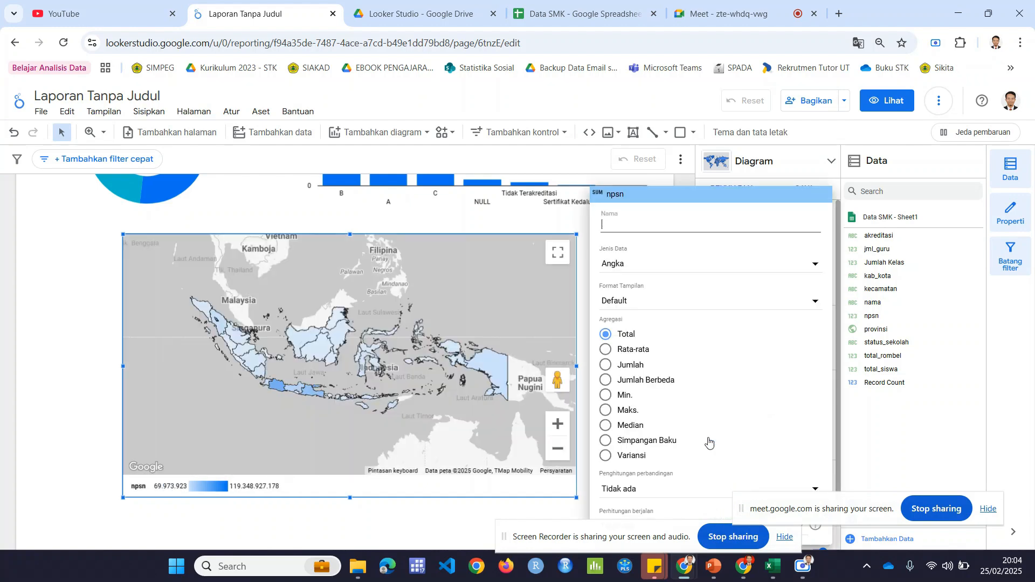
{"action": "left_click", "coordinate": [629, 384]}
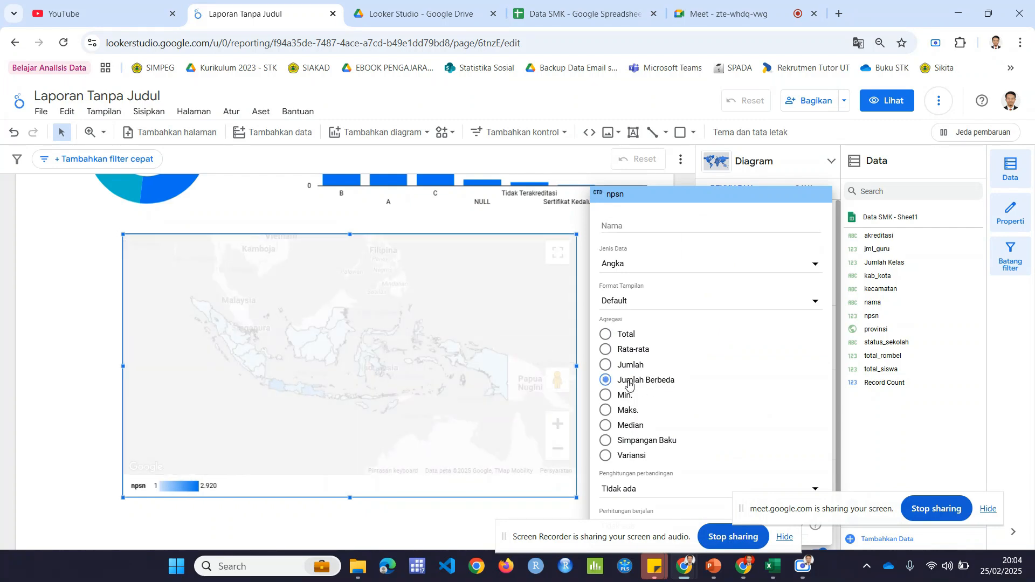
{"action": "left_click", "coordinate": [65, 398]}
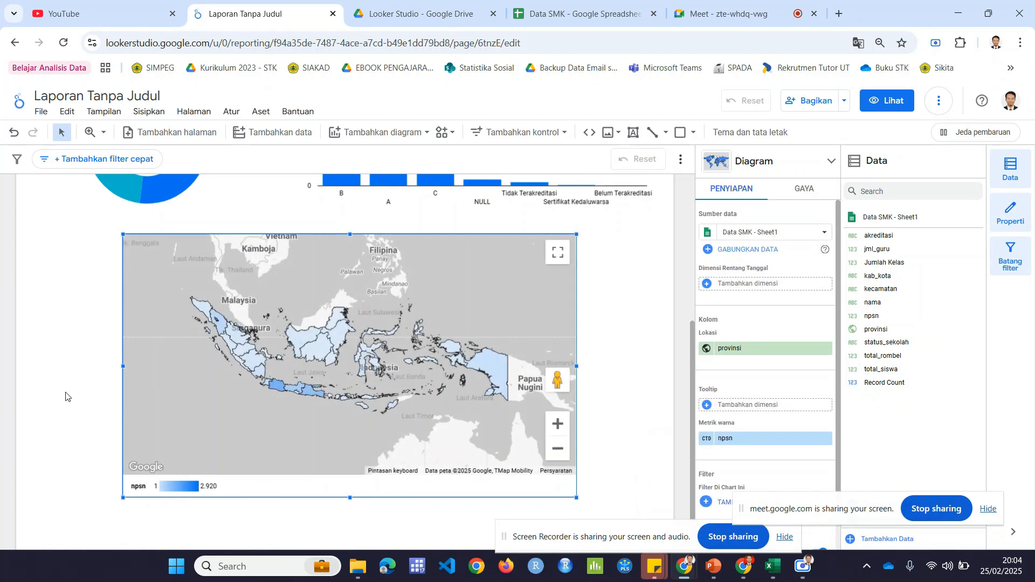
Step: Rename the map's colour metric npsn as Jumlah Sekolah
{"action": "left_click", "coordinate": [709, 440]}
{"action": "type", "text": "J"}
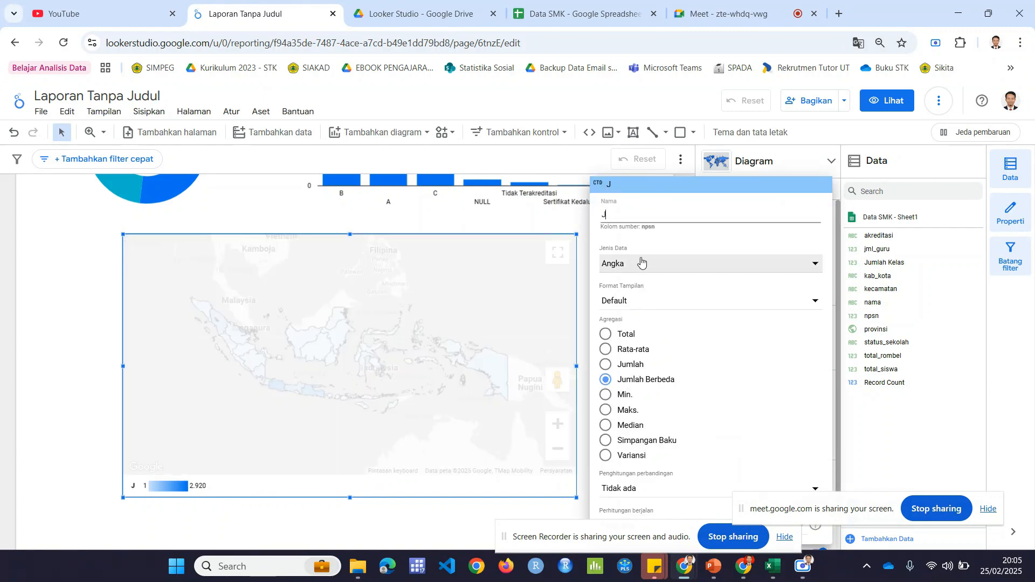
{"action": "type", "text": "umlah Seko"}
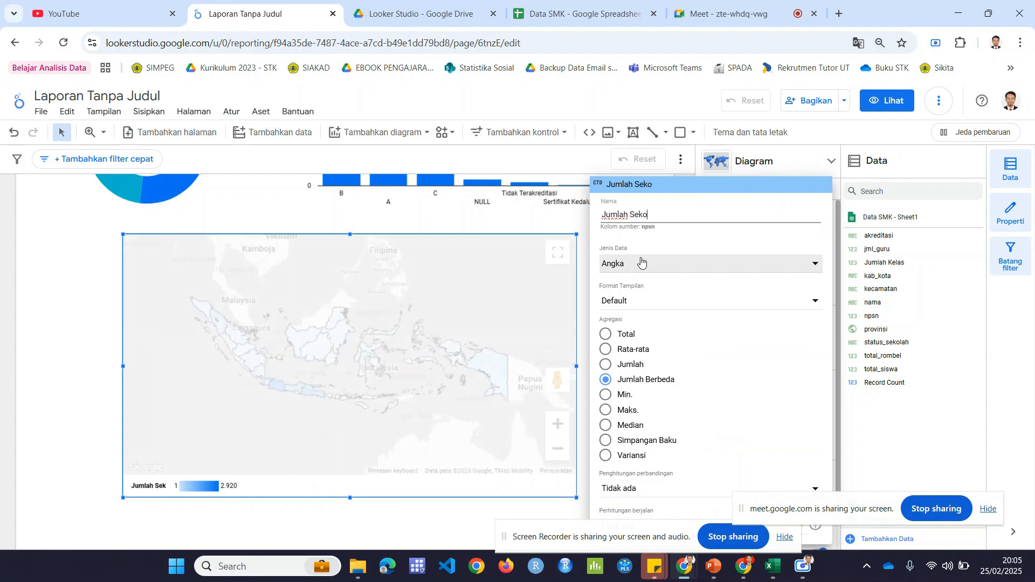
{"action": "type", "text": "lah"}
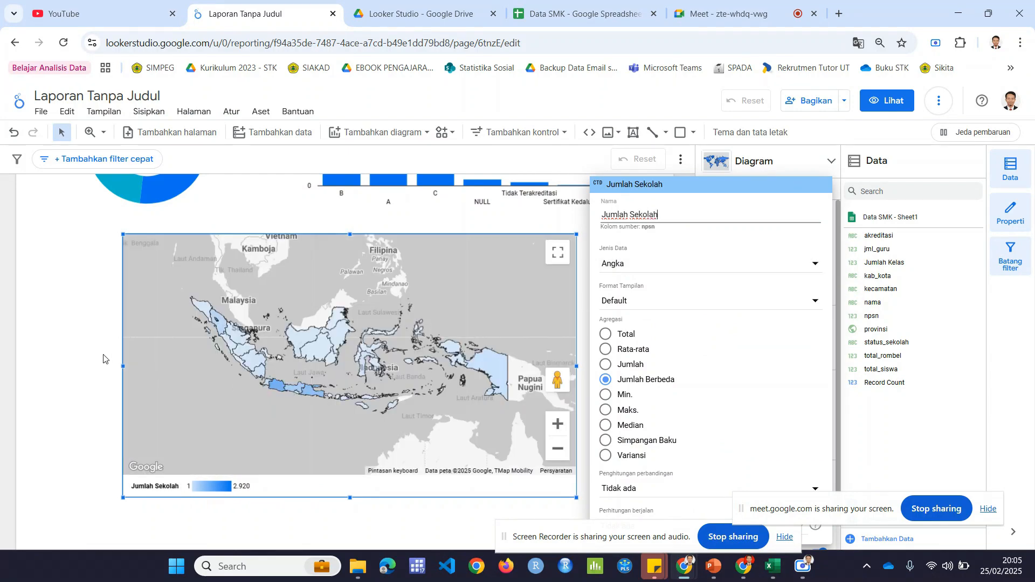
{"action": "left_click", "coordinate": [82, 369]}
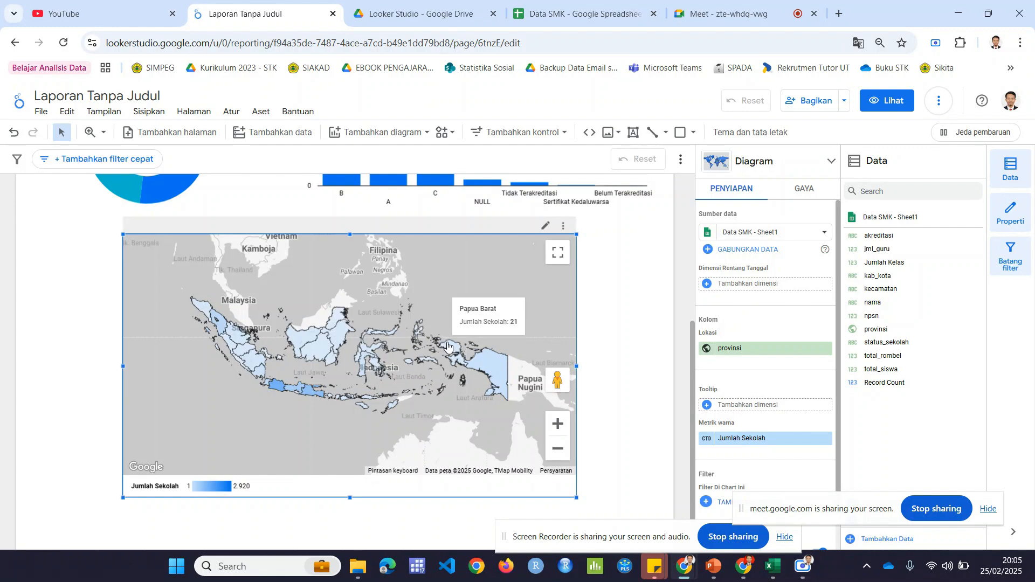
Step: Widen the filled map on both its east and west sides so that it nearly fills the page width
{"action": "left_click_drag", "start_coordinate": [576, 366], "coordinate": [618, 366]}
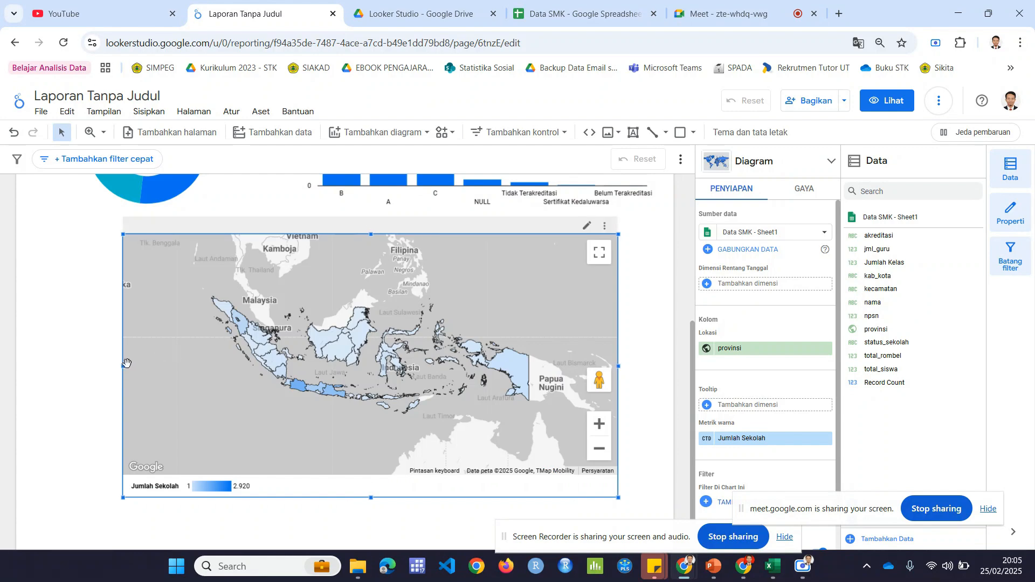
{"action": "left_click_drag", "start_coordinate": [126, 363], "coordinate": [63, 354]}
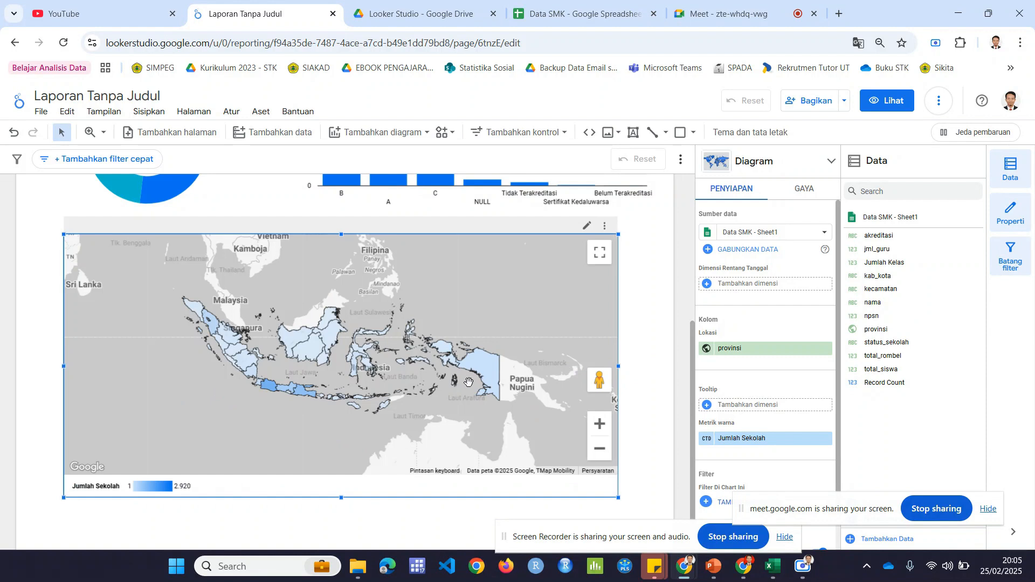
{"action": "mouse_move", "coordinate": [472, 365]}
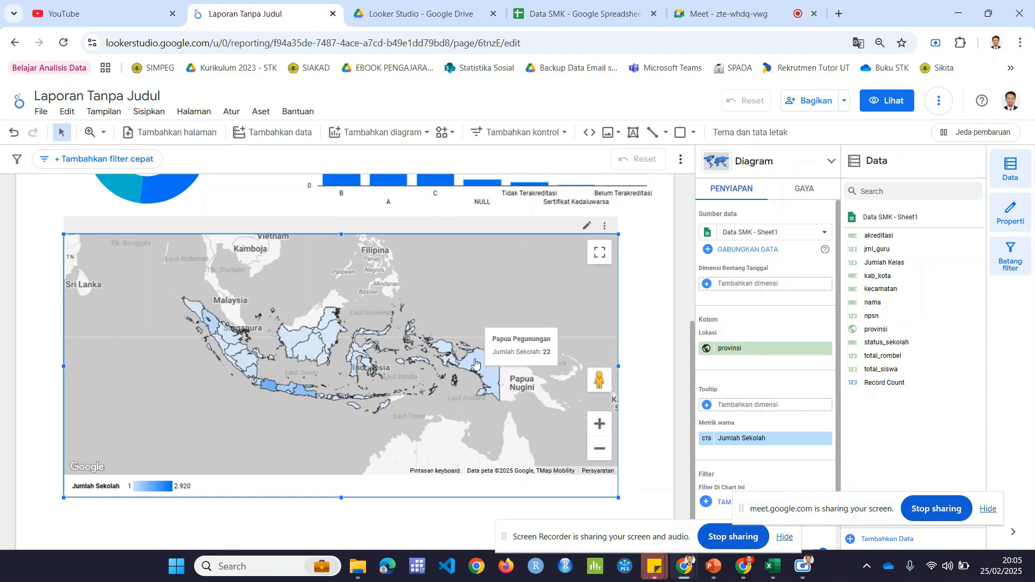
{"action": "mouse_move", "coordinate": [449, 352]}
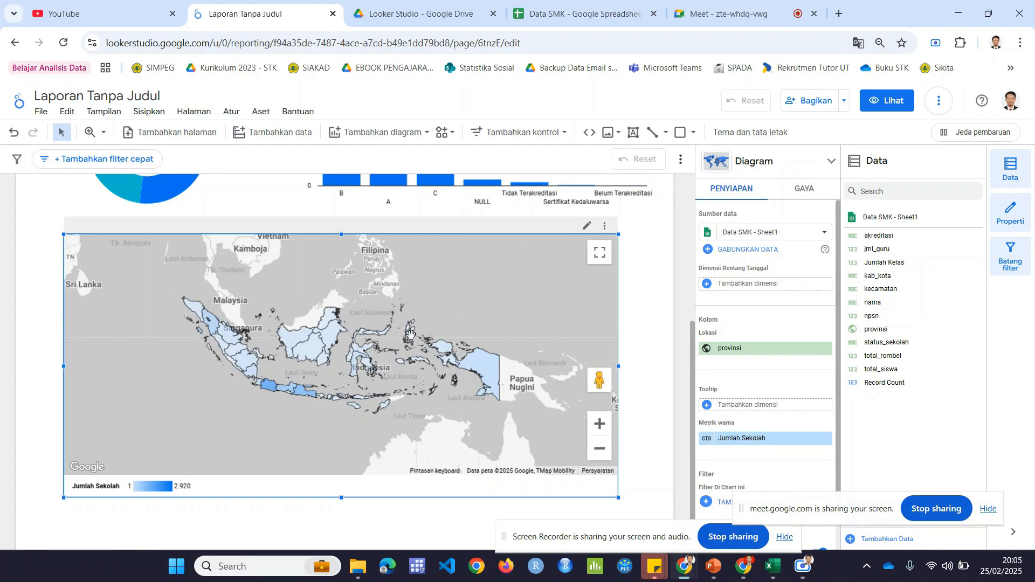
Step: Switch to the Data SMK spreadsheet and create a filter on the header row 2
{"action": "left_click", "coordinate": [577, 14]}
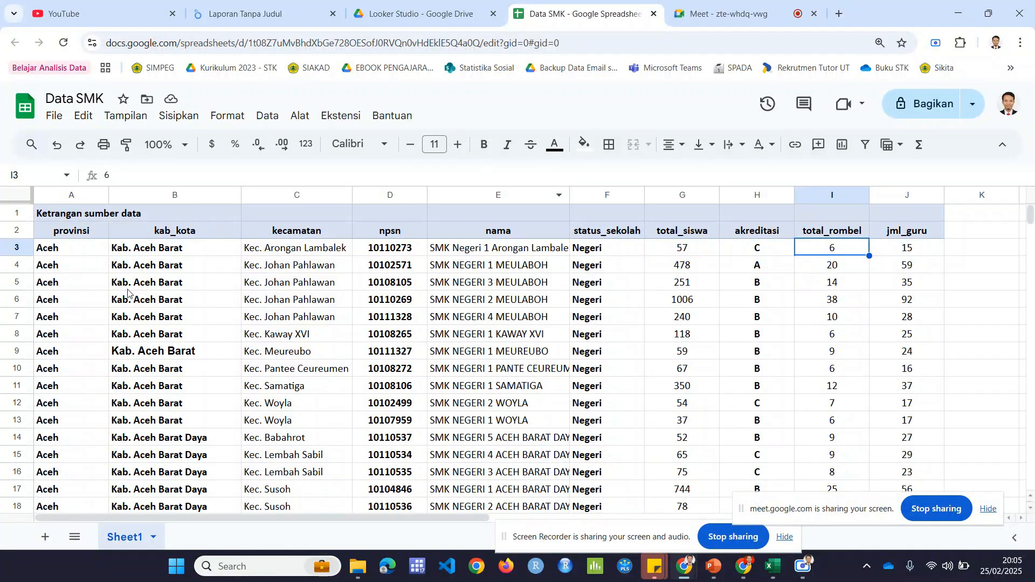
{"action": "left_click", "coordinate": [105, 232]}
{"action": "left_click", "coordinate": [21, 231]}
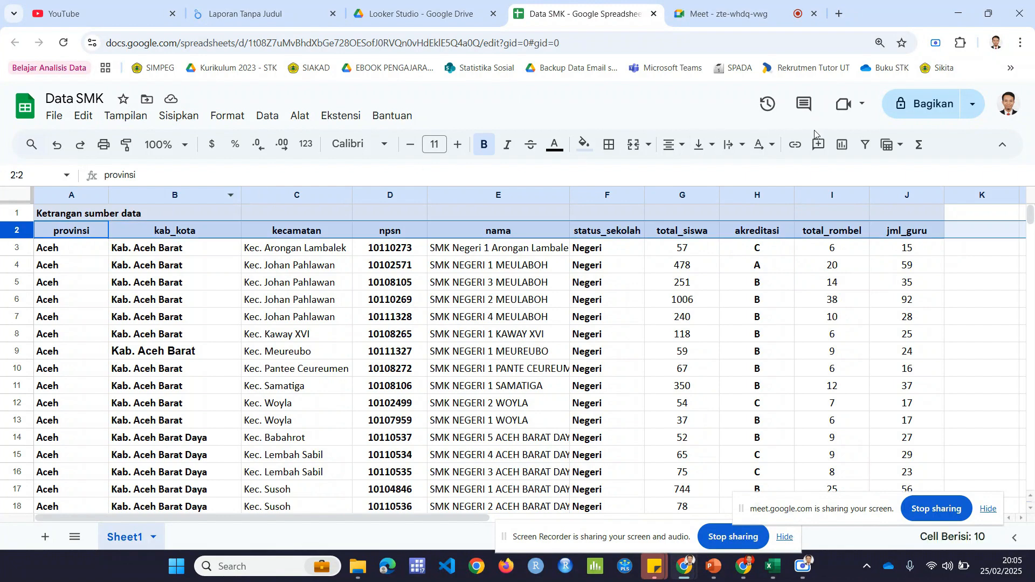
{"action": "left_click", "coordinate": [865, 147]}
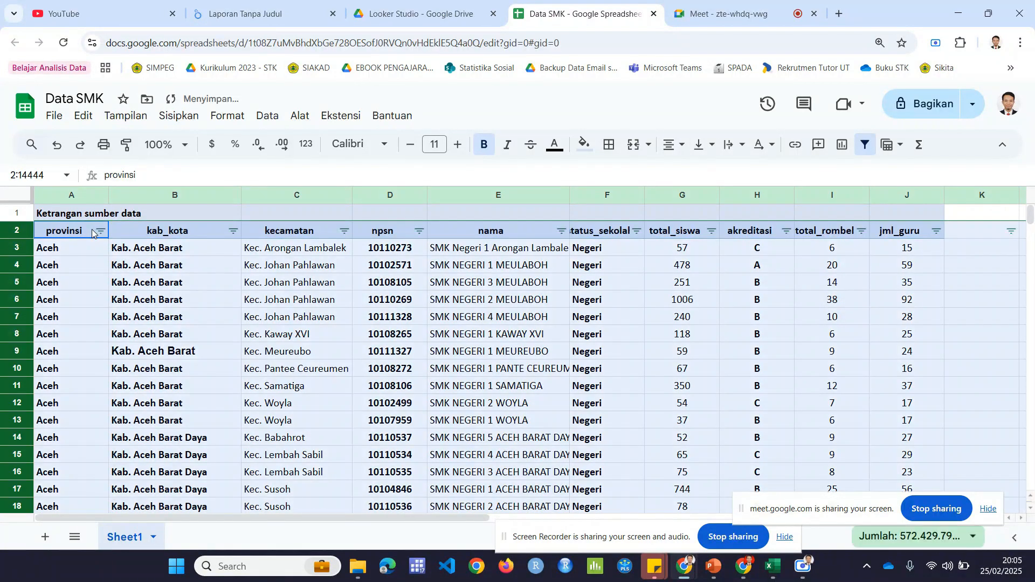
Step: Filter the provinsi column to Papua, Papua Barat, Papua Barat Daya, Papua Pegunungan, Papua Selatan and Papua Tengah, and look through the matching rows
{"action": "left_click", "coordinate": [100, 231]}
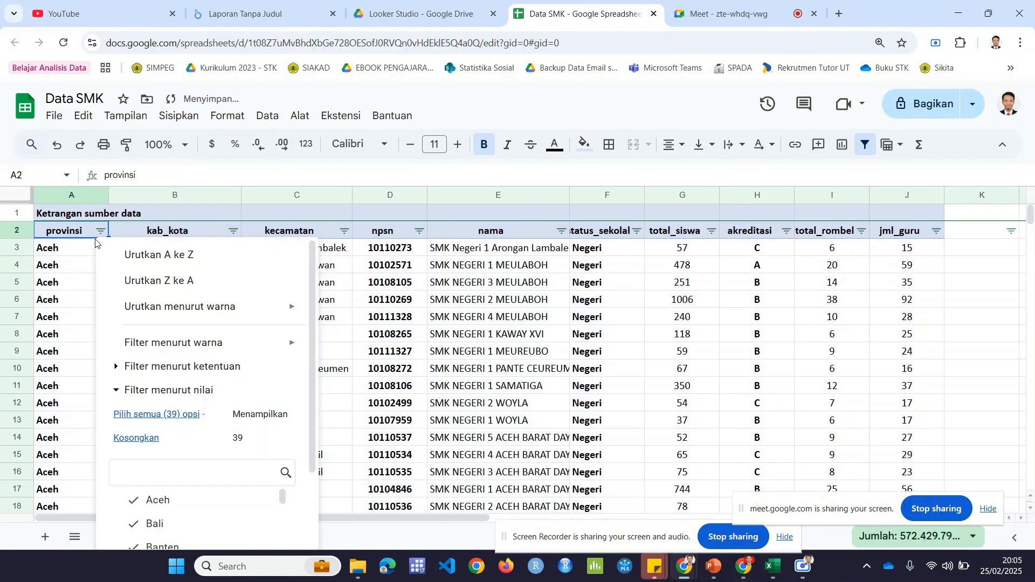
{"action": "scroll", "coordinate": [180, 435], "scroll_direction": "down", "scroll_amount": 2}
{"action": "left_click", "coordinate": [136, 341]}
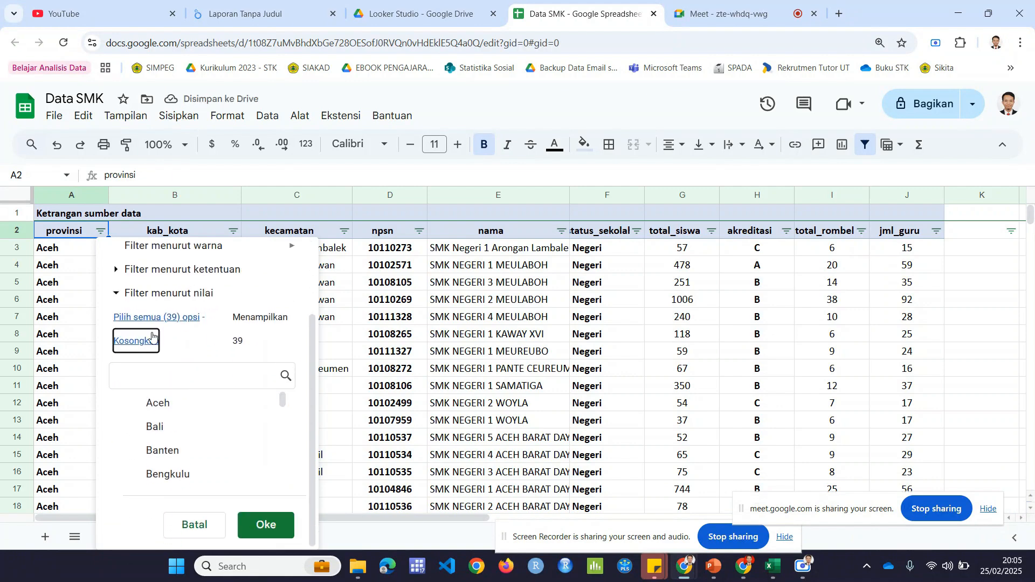
{"action": "left_click", "coordinate": [165, 371]}
{"action": "type", "text": "pap"}
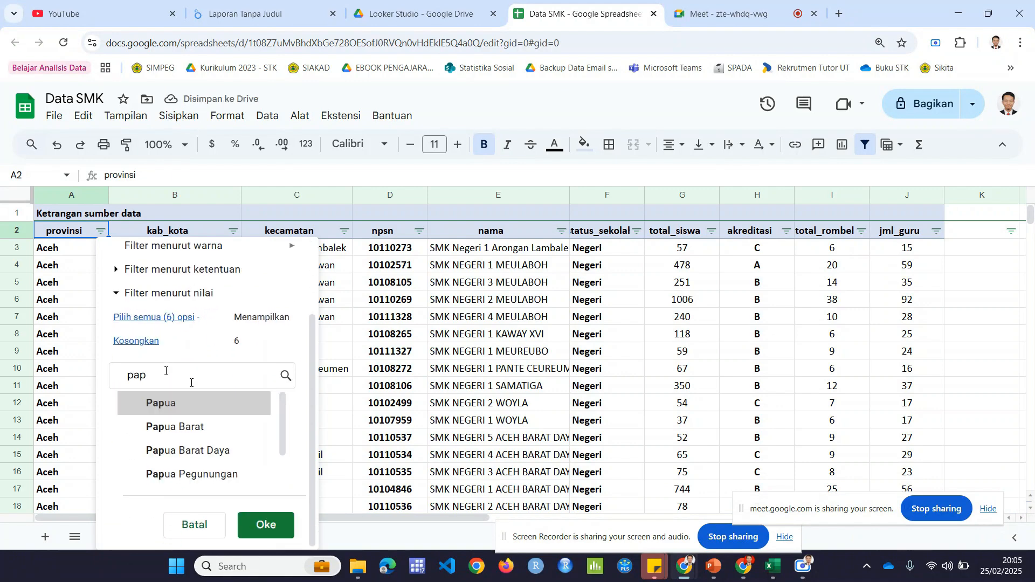
{"action": "left_click", "coordinate": [215, 405]}
{"action": "left_click", "coordinate": [221, 474]}
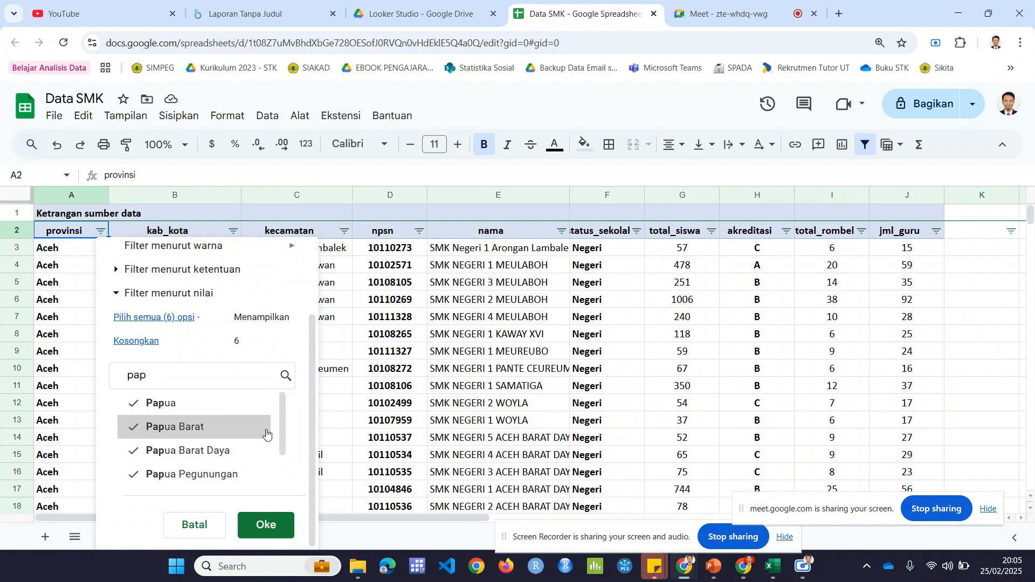
{"action": "scroll", "coordinate": [259, 442], "scroll_direction": "down", "scroll_amount": 2}
{"action": "left_click", "coordinate": [250, 456]}
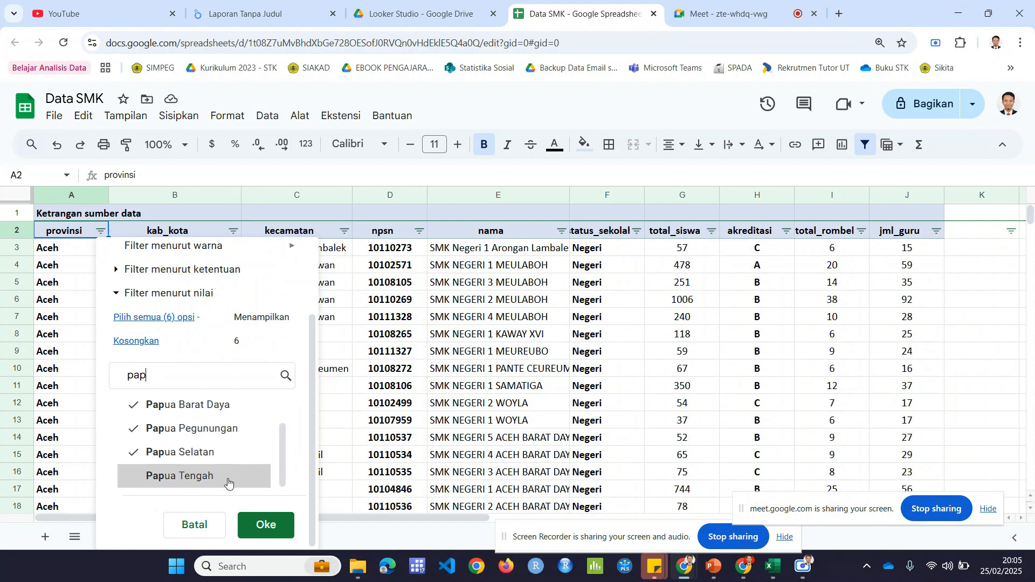
{"action": "left_click", "coordinate": [249, 476]}
{"action": "left_click", "coordinate": [265, 525]}
{"action": "scroll", "coordinate": [276, 422], "scroll_direction": "down", "scroll_amount": 1}
{"action": "scroll", "coordinate": [276, 422], "scroll_direction": "down", "scroll_amount": 5}
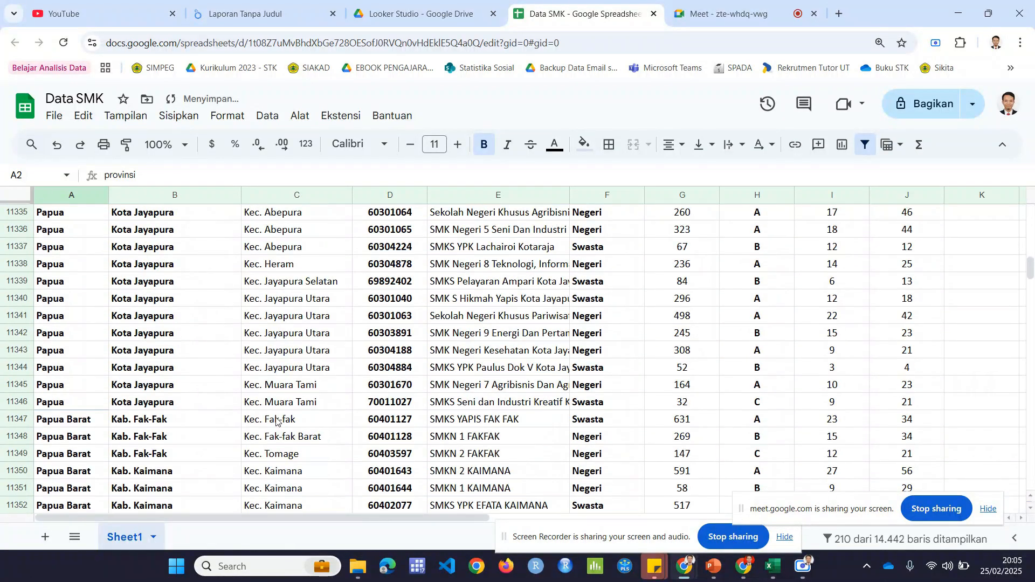
Step: Return to the Looker Studio report and examine the map's Jumlah Sekolah tooltips for the Papua provinces and Java, along with the rest of the page
{"action": "left_click", "coordinate": [253, 13]}
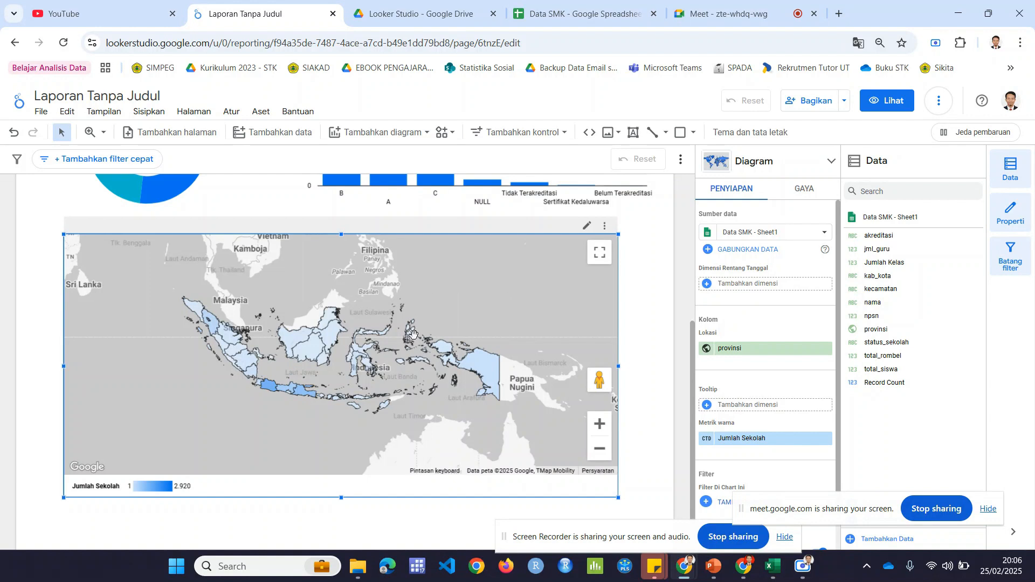
{"action": "left_click", "coordinate": [666, 288]}
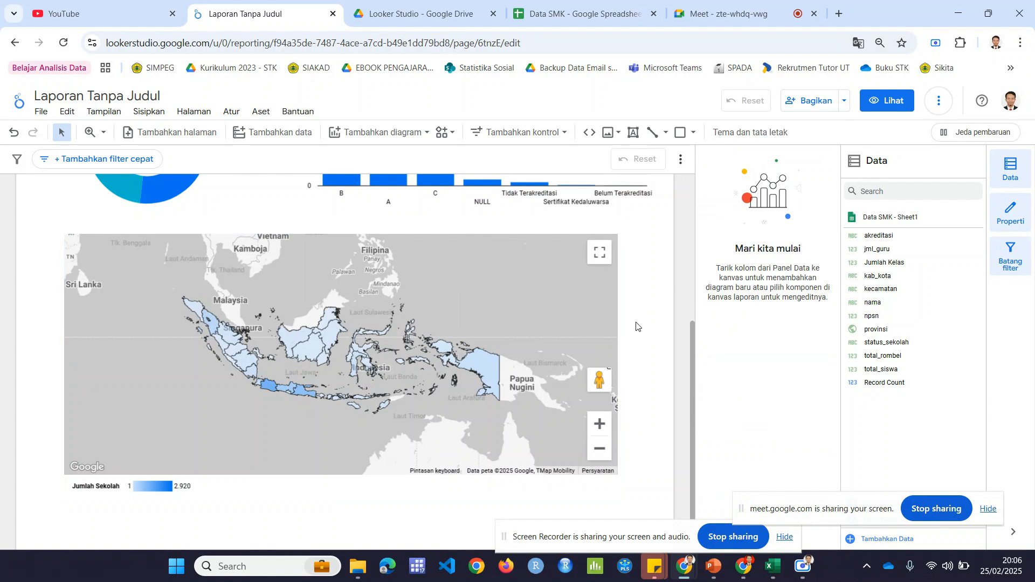
{"action": "mouse_move", "coordinate": [487, 371]}
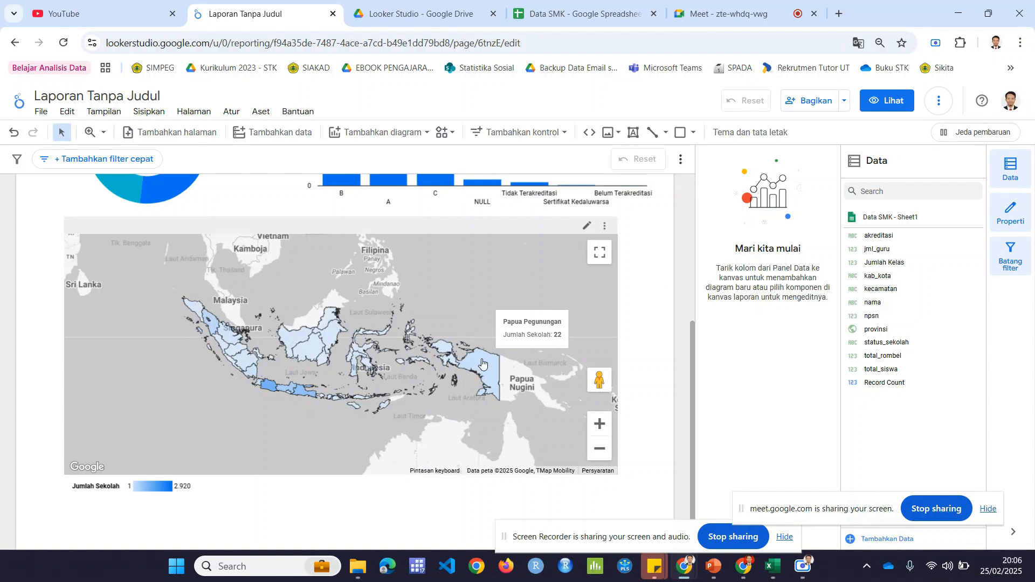
{"action": "mouse_move", "coordinate": [441, 349]}
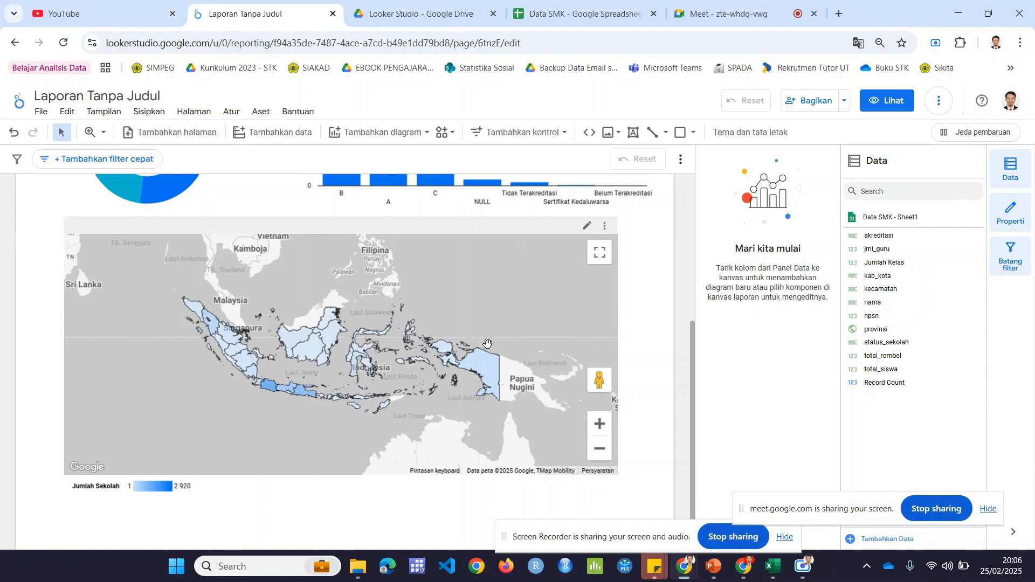
{"action": "scroll", "coordinate": [660, 328], "scroll_direction": "up", "scroll_amount": 5}
{"action": "scroll", "coordinate": [628, 343], "scroll_direction": "down", "scroll_amount": 6}
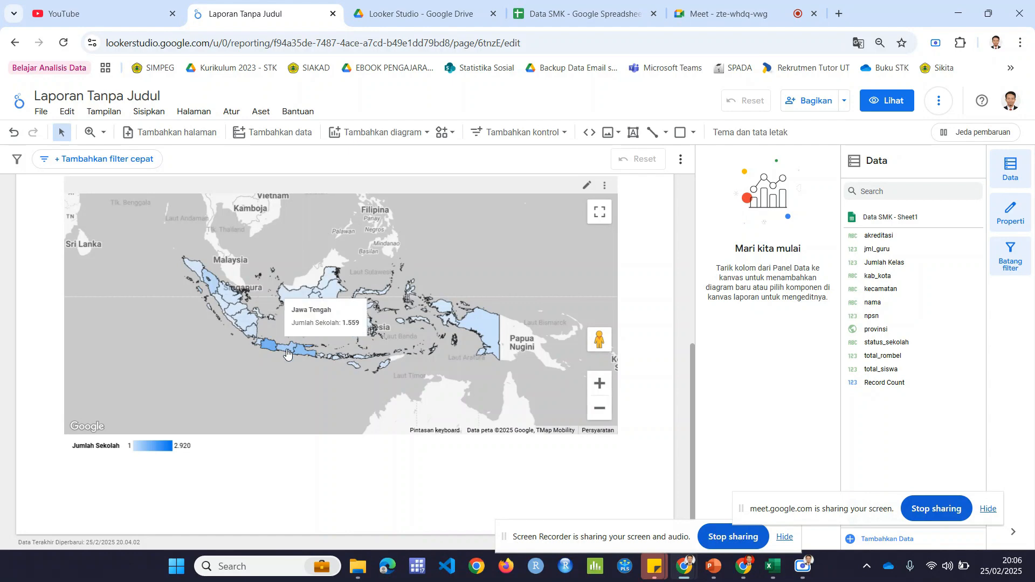
{"action": "scroll", "coordinate": [650, 301], "scroll_direction": "up", "scroll_amount": 6}
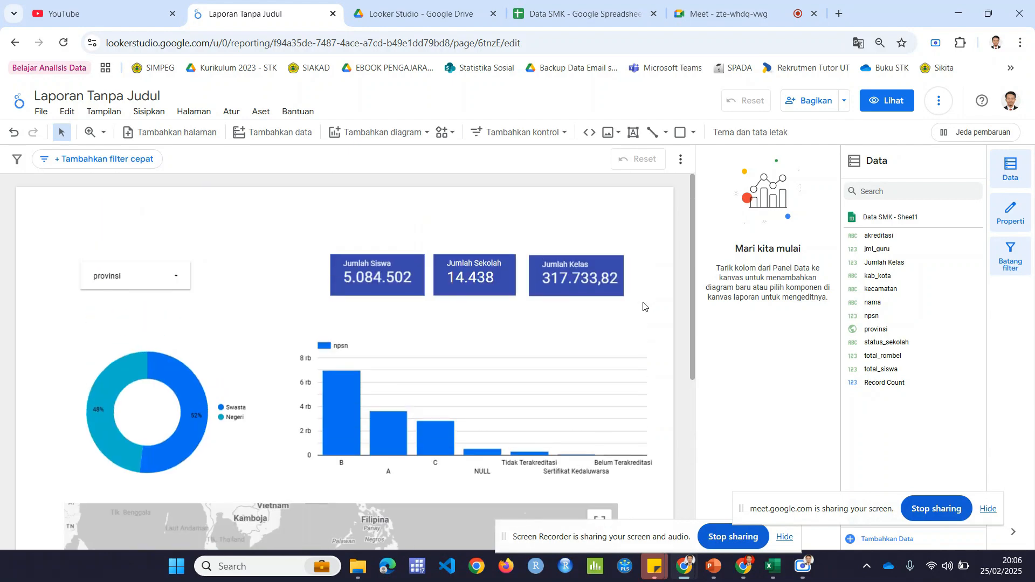
{"action": "scroll", "coordinate": [643, 306], "scroll_direction": "down", "scroll_amount": 1}
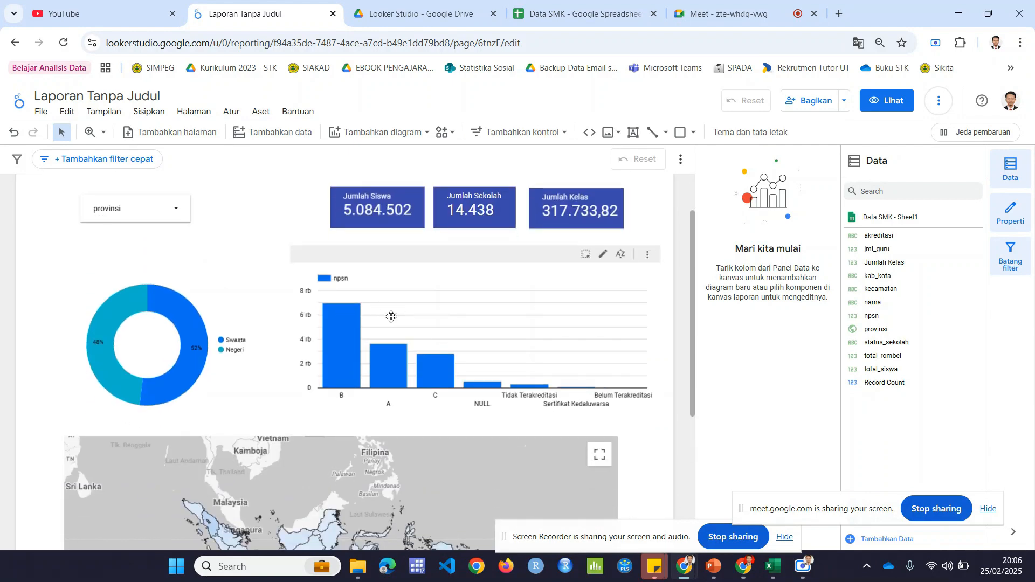
Step: Show data labels on the akreditasi column chart
{"action": "mouse_move", "coordinate": [376, 350]}
{"action": "left_click", "coordinate": [394, 301]}
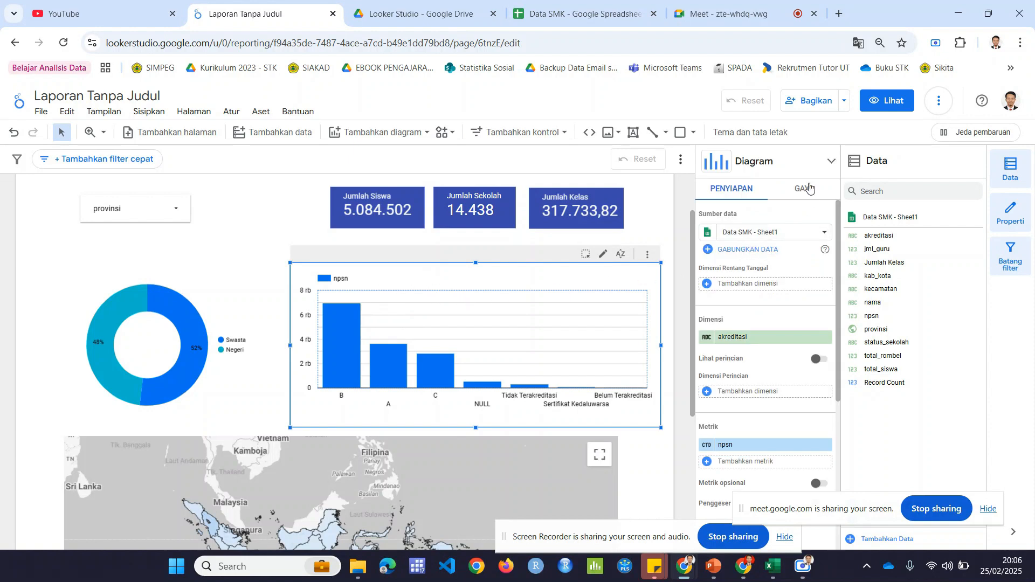
{"action": "left_click", "coordinate": [807, 189]}
{"action": "scroll", "coordinate": [776, 294], "scroll_direction": "down", "scroll_amount": 1}
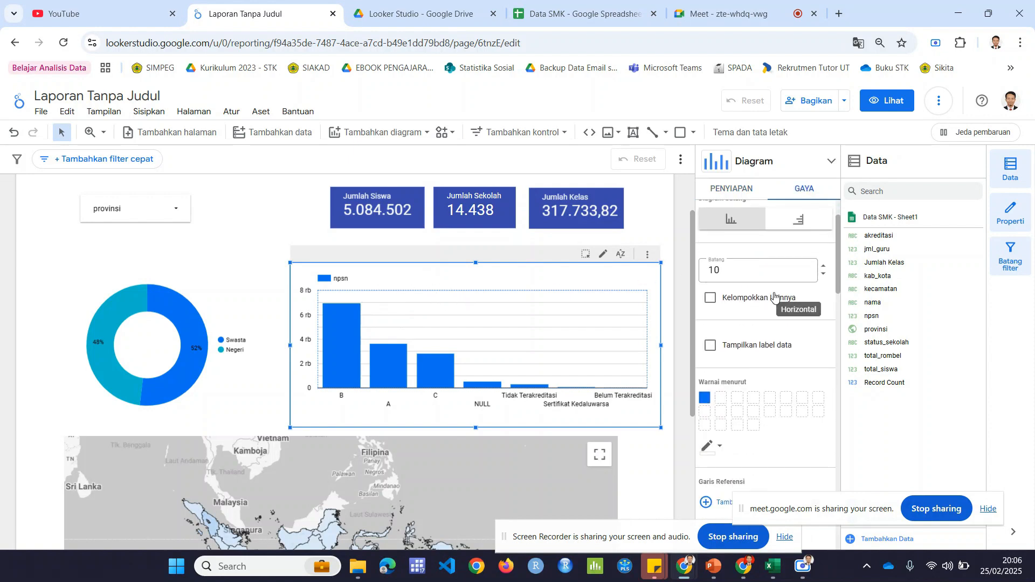
{"action": "left_click", "coordinate": [714, 347]}
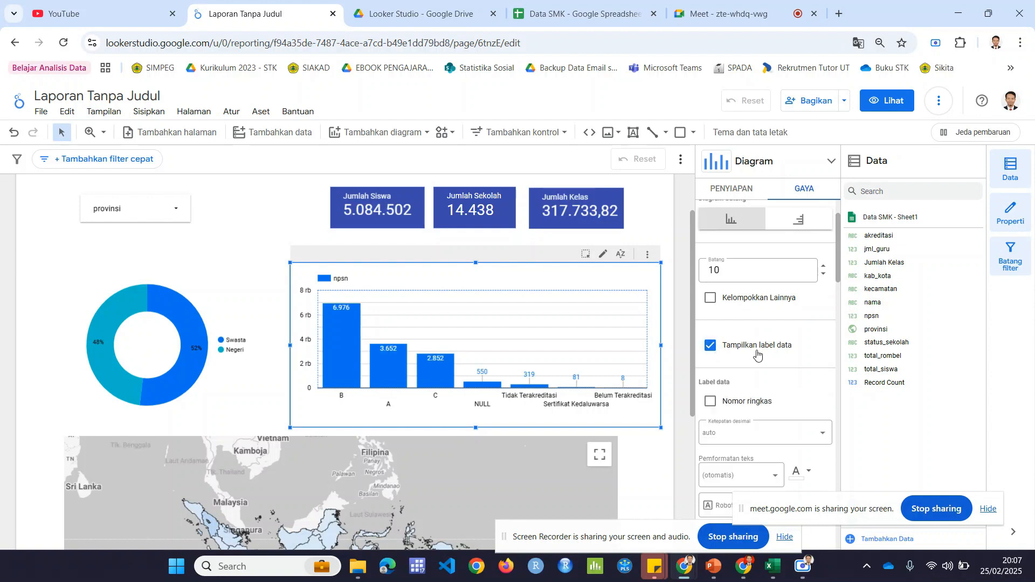
{"action": "left_click", "coordinate": [672, 379]}
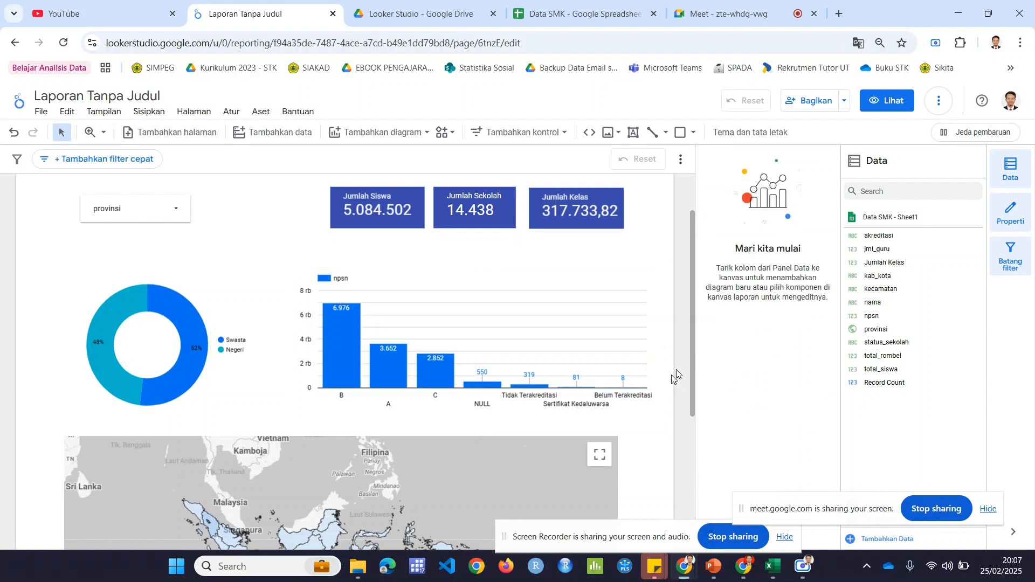
Step: Move the filled map slightly further down the page to leave more space below the donut and column charts
{"action": "scroll", "coordinate": [677, 374], "scroll_direction": "down", "scroll_amount": 1}
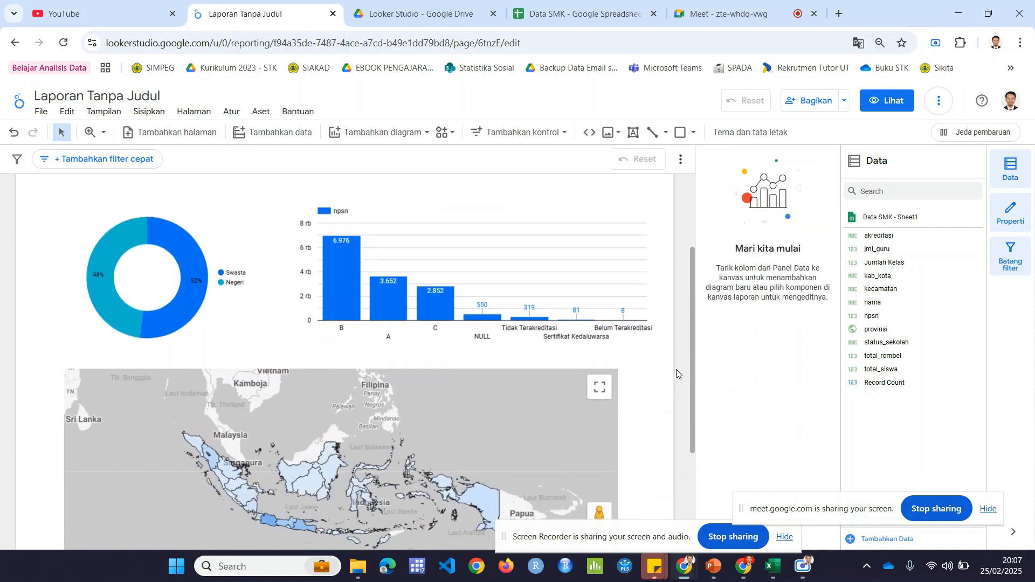
{"action": "scroll", "coordinate": [676, 375], "scroll_direction": "down", "scroll_amount": 1}
{"action": "scroll", "coordinate": [677, 374], "scroll_direction": "down", "scroll_amount": 2}
{"action": "scroll", "coordinate": [677, 374], "scroll_direction": "up", "scroll_amount": 5}
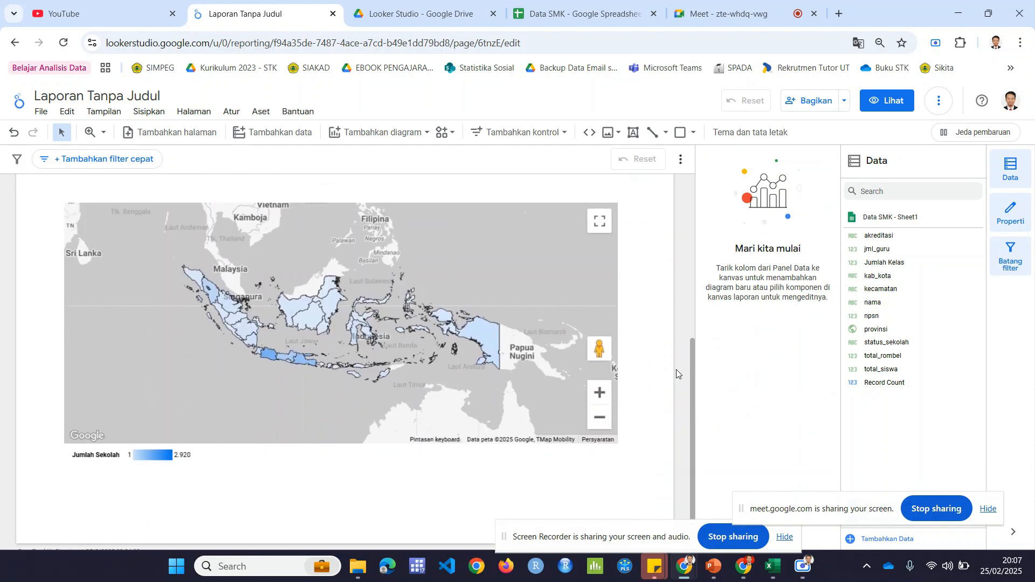
{"action": "scroll", "coordinate": [677, 374], "scroll_direction": "down", "scroll_amount": 5}
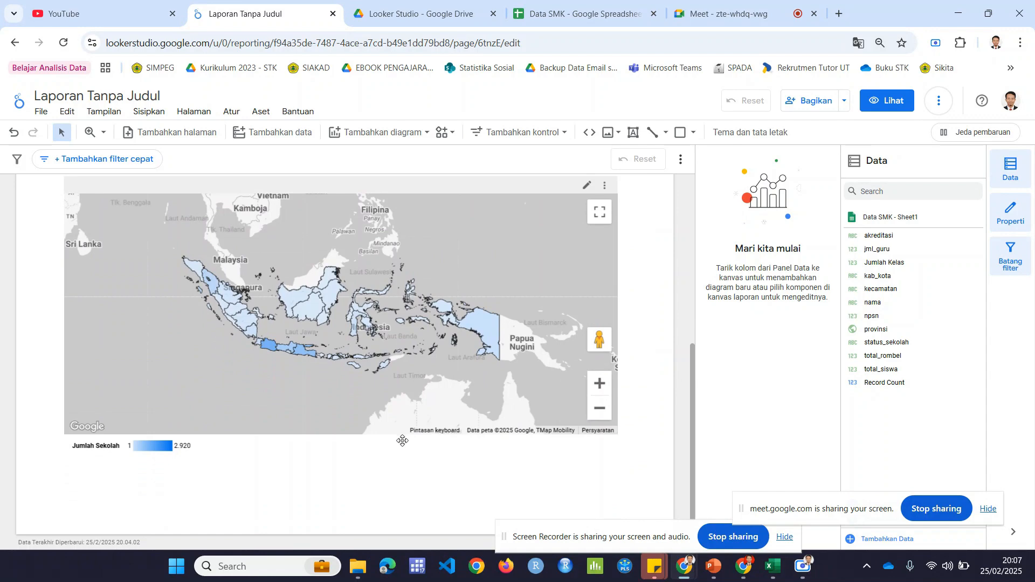
{"action": "left_click_drag", "start_coordinate": [399, 435], "coordinate": [405, 460]}
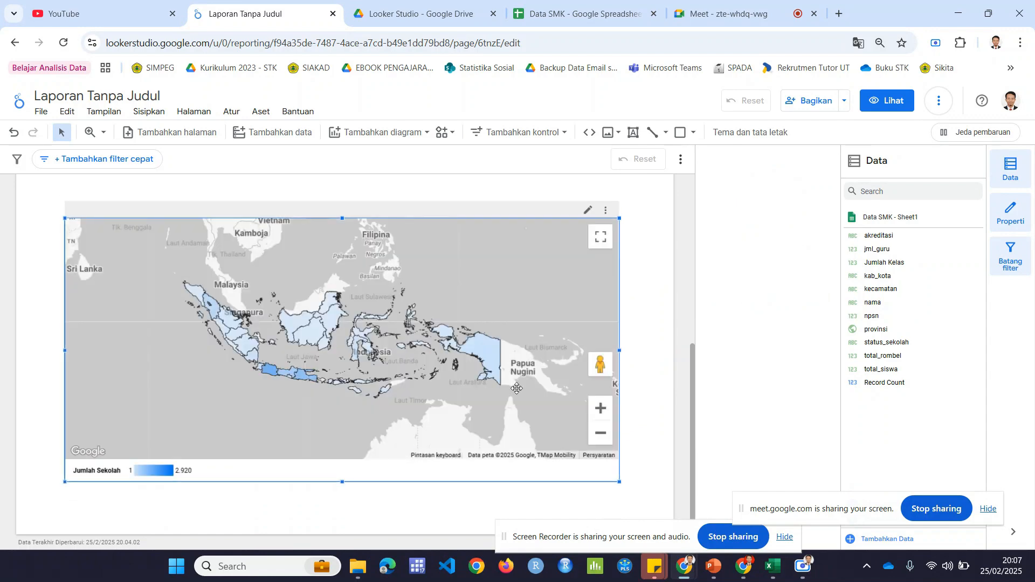
{"action": "left_click", "coordinate": [668, 333]}
Step: Add a text box above the akreditasi column chart reading "Jumlah SMK berdasarkan Akreditasi"
{"action": "scroll", "coordinate": [668, 332], "scroll_direction": "up", "scroll_amount": 5}
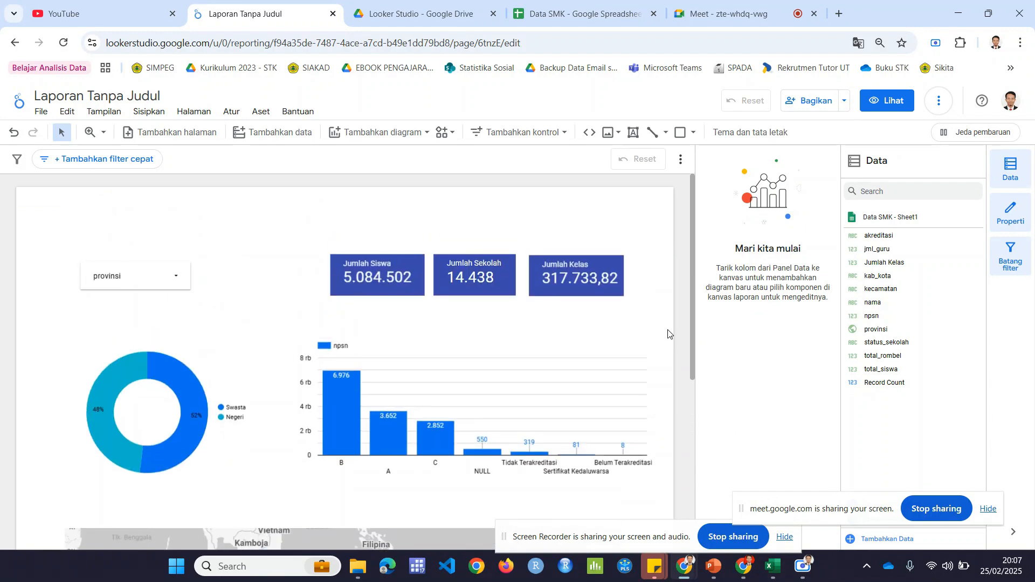
{"action": "scroll", "coordinate": [668, 337], "scroll_direction": "down", "scroll_amount": 3}
{"action": "scroll", "coordinate": [669, 343], "scroll_direction": "up", "scroll_amount": 3}
{"action": "scroll", "coordinate": [668, 344], "scroll_direction": "down", "scroll_amount": 1}
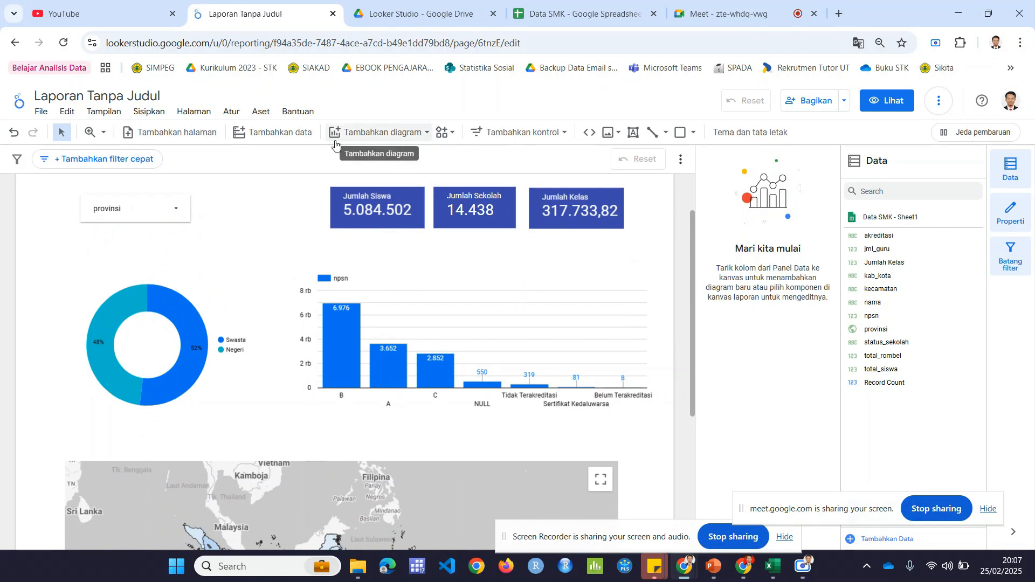
{"action": "left_click", "coordinate": [636, 137]}
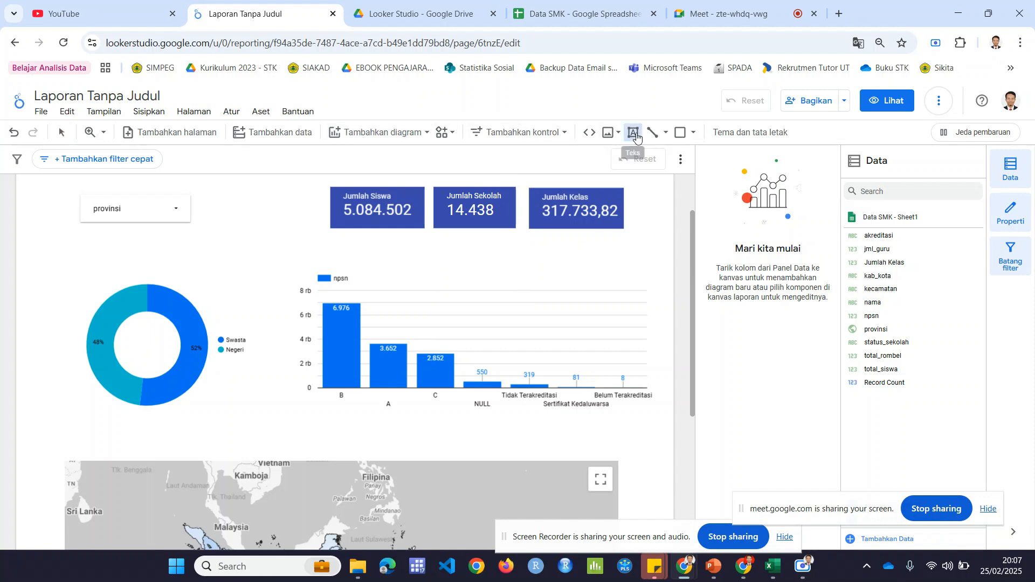
{"action": "left_click", "coordinate": [366, 253]}
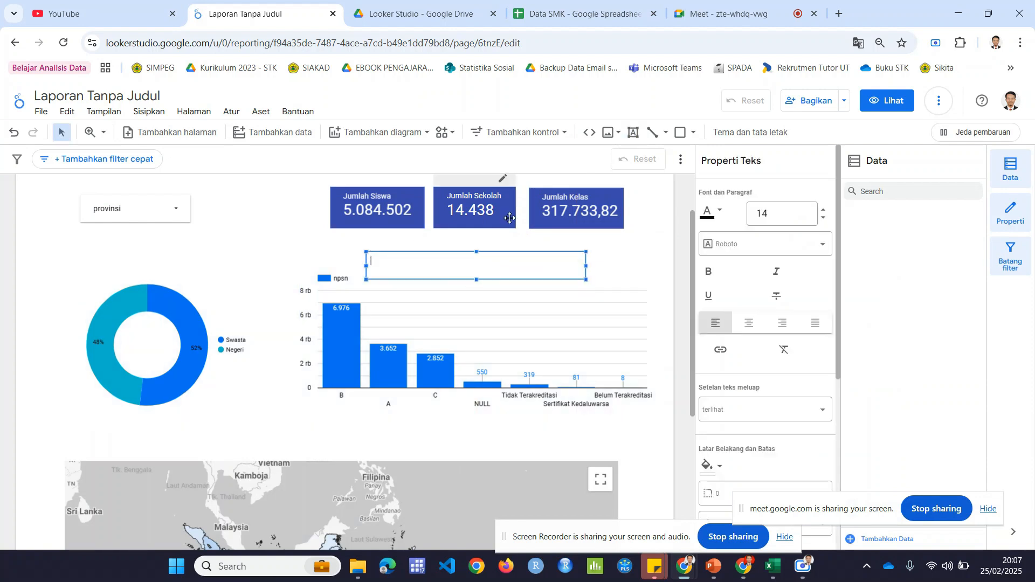
{"action": "type", "text": "Jumlah SMK berdasarkan Akreditasi"}
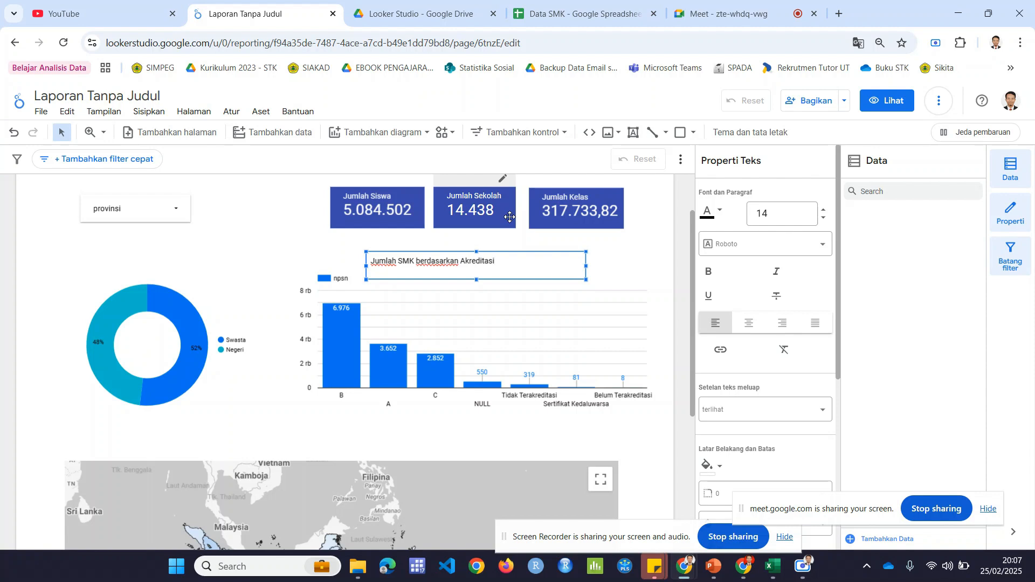
Step: Format the column chart's title text as size 19, bold and centred, and move it slightly down towards the chart
{"action": "key", "text": "ctrl+a"}
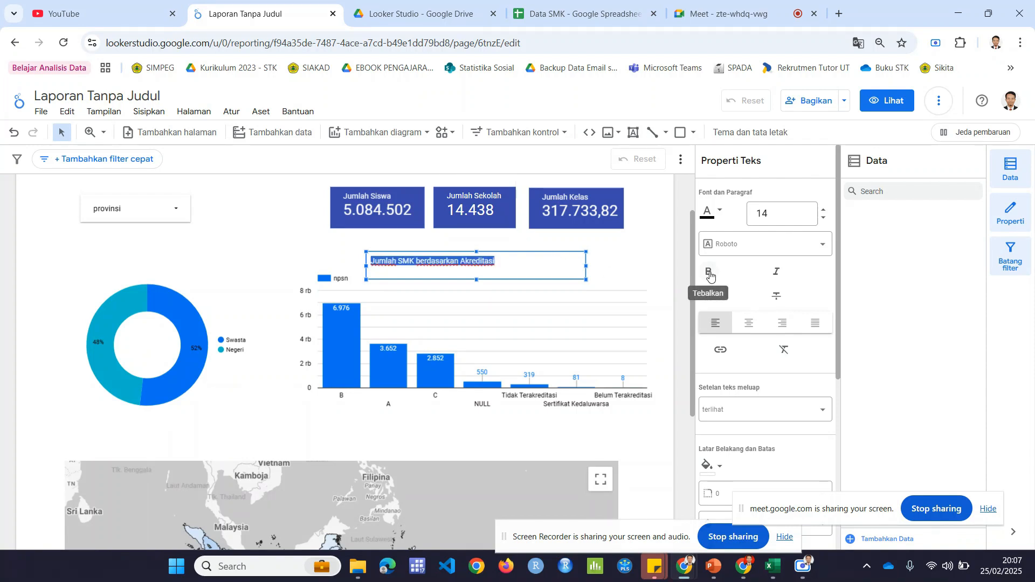
{"action": "left_click", "coordinate": [824, 210]}
{"action": "left_click", "coordinate": [824, 210]}
{"action": "left_click", "coordinate": [824, 210]}
{"action": "left_click", "coordinate": [824, 209]}
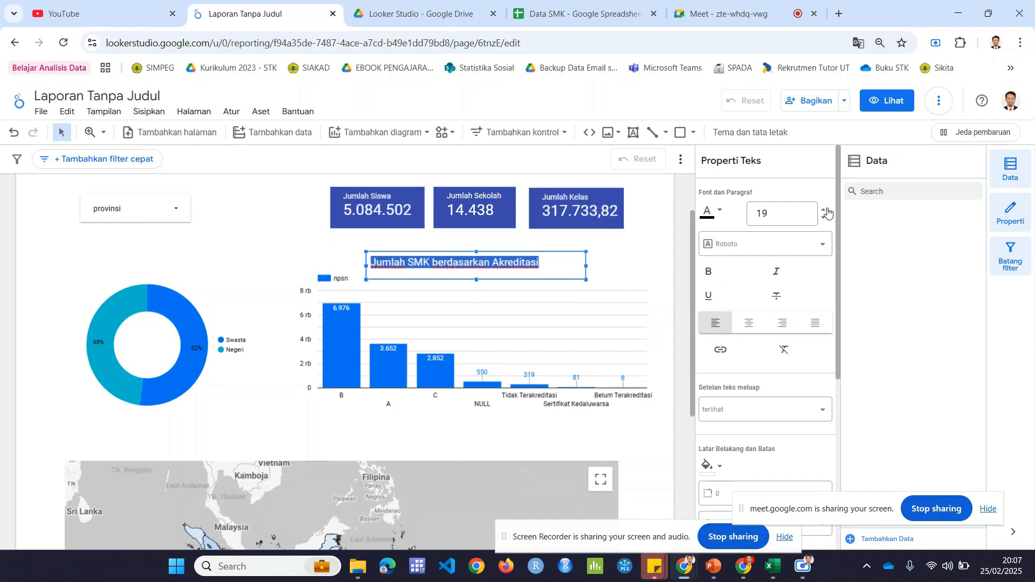
{"action": "left_click", "coordinate": [707, 271]}
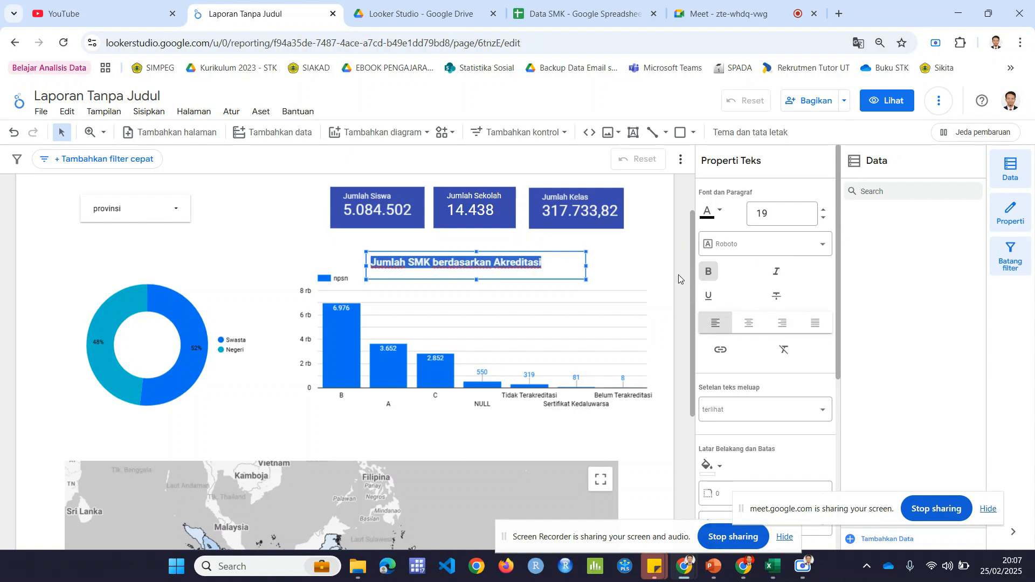
{"action": "left_click", "coordinate": [749, 323]}
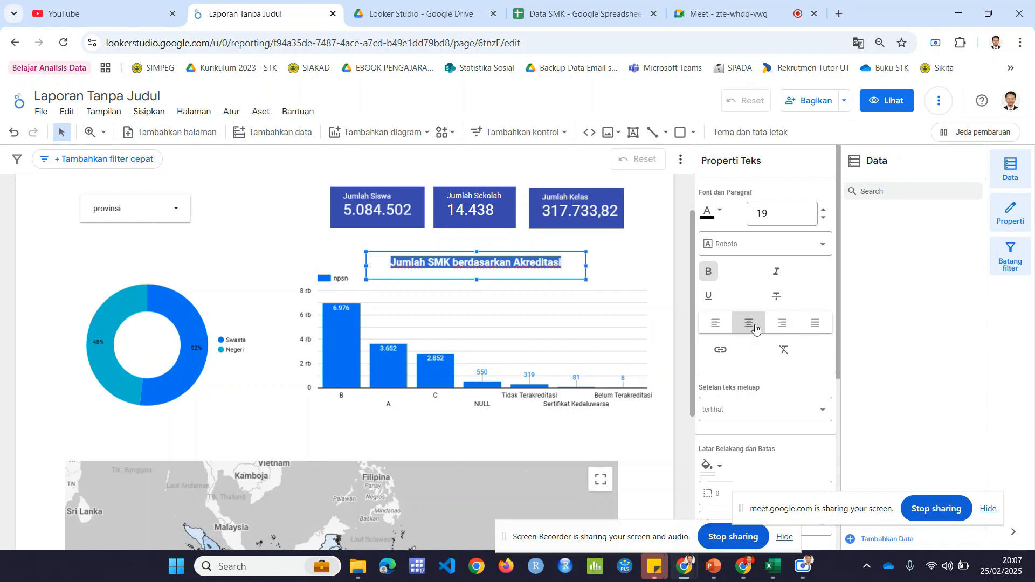
{"action": "left_click", "coordinate": [675, 285]}
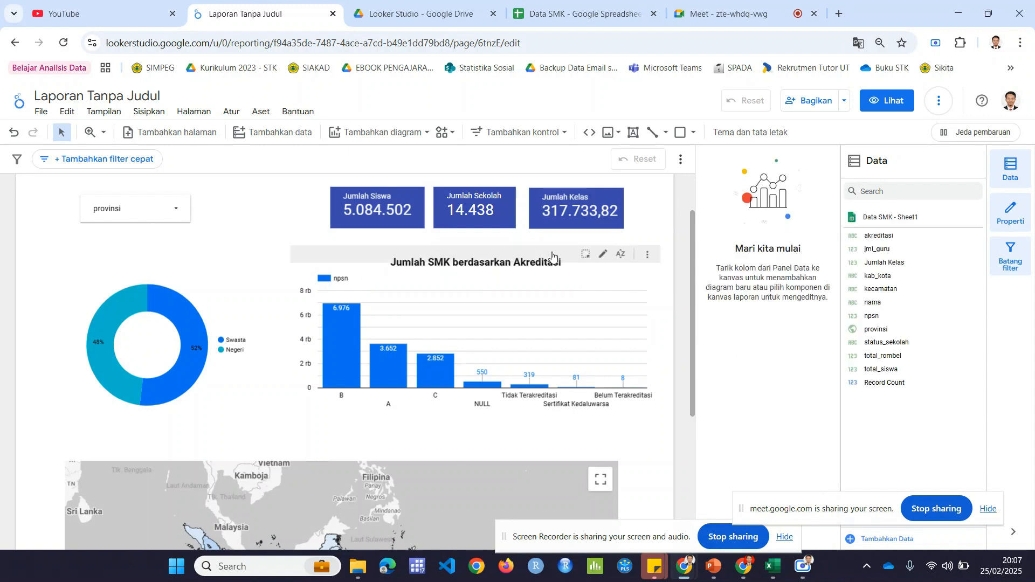
{"action": "left_click", "coordinate": [535, 264]}
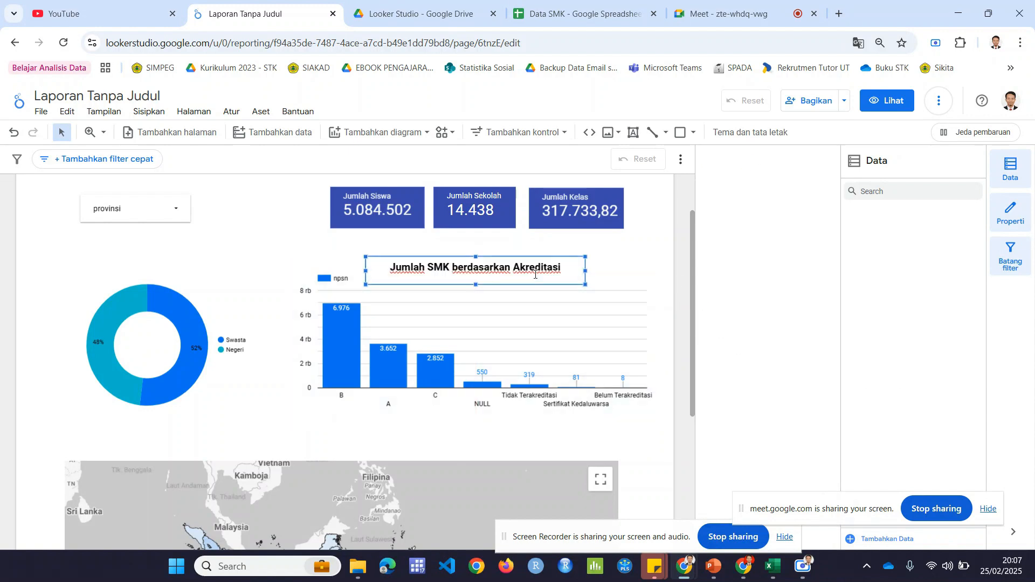
{"action": "left_click", "coordinate": [671, 267]}
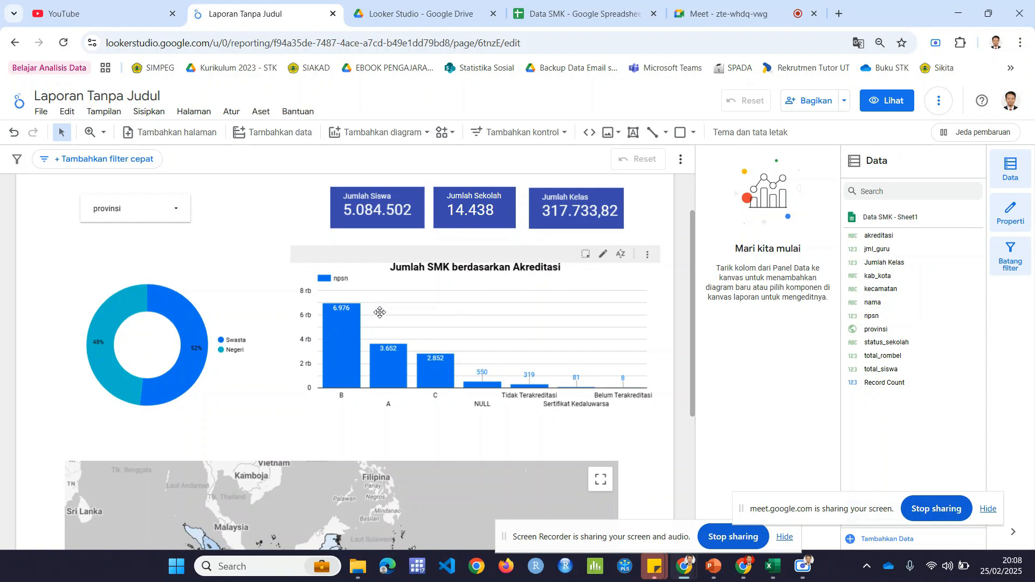
Step: Cross-filter the report by akreditasi B, A and C in turn from the column chart, and reset the filter
{"action": "mouse_move", "coordinate": [356, 319]}
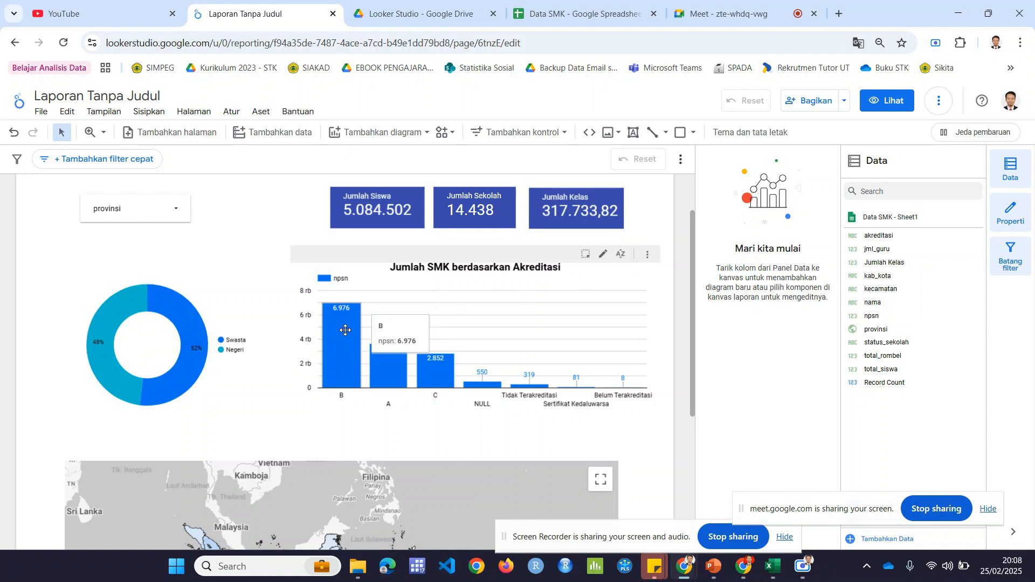
{"action": "left_click", "coordinate": [345, 330]}
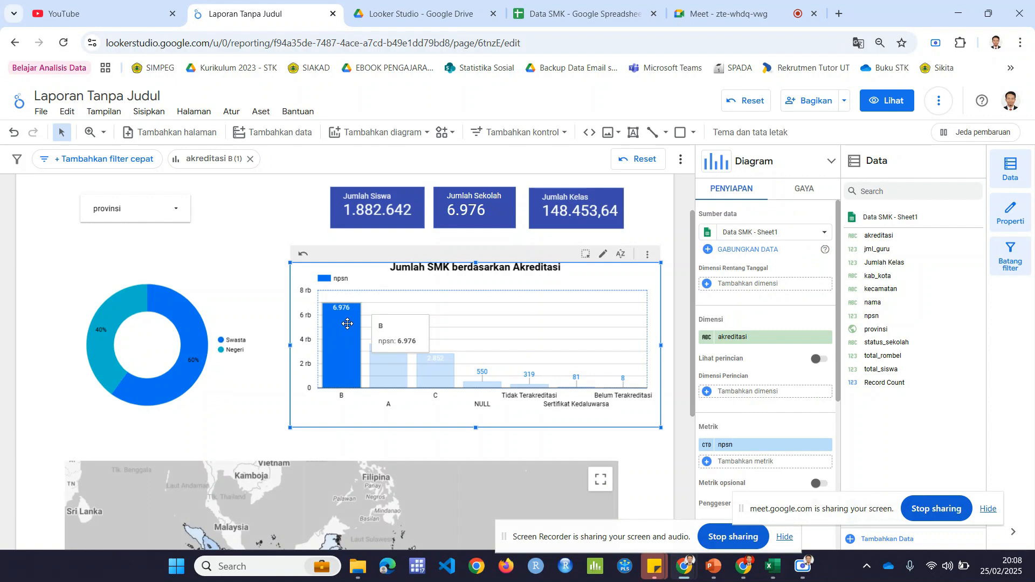
{"action": "left_click", "coordinate": [390, 371]}
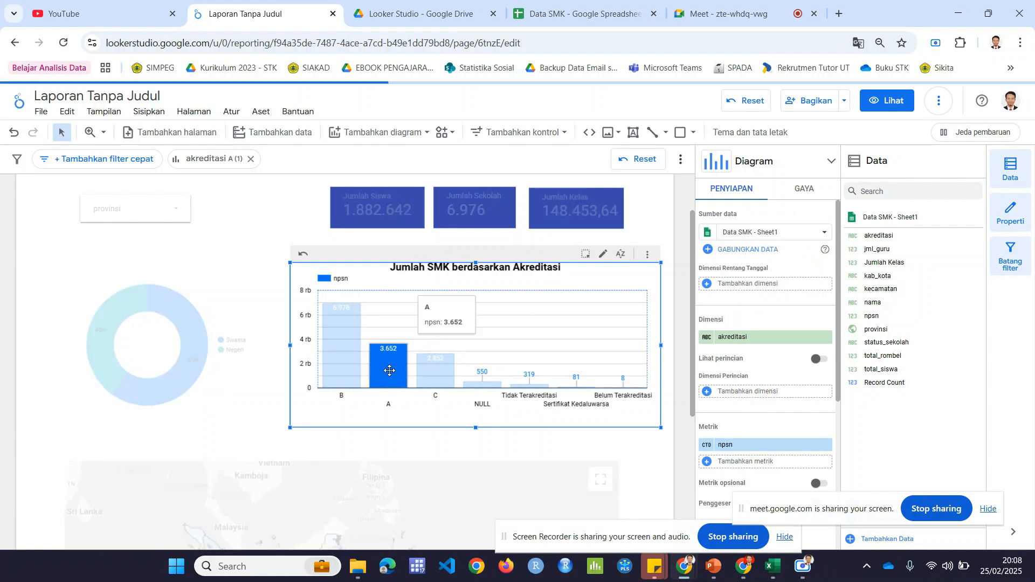
{"action": "left_click", "coordinate": [426, 371]}
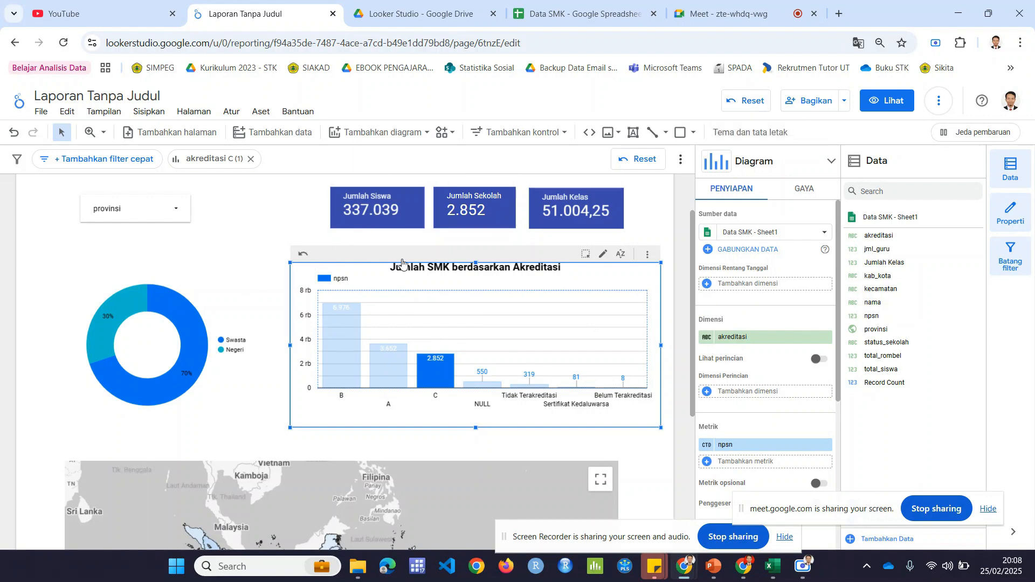
{"action": "left_click", "coordinate": [299, 257]}
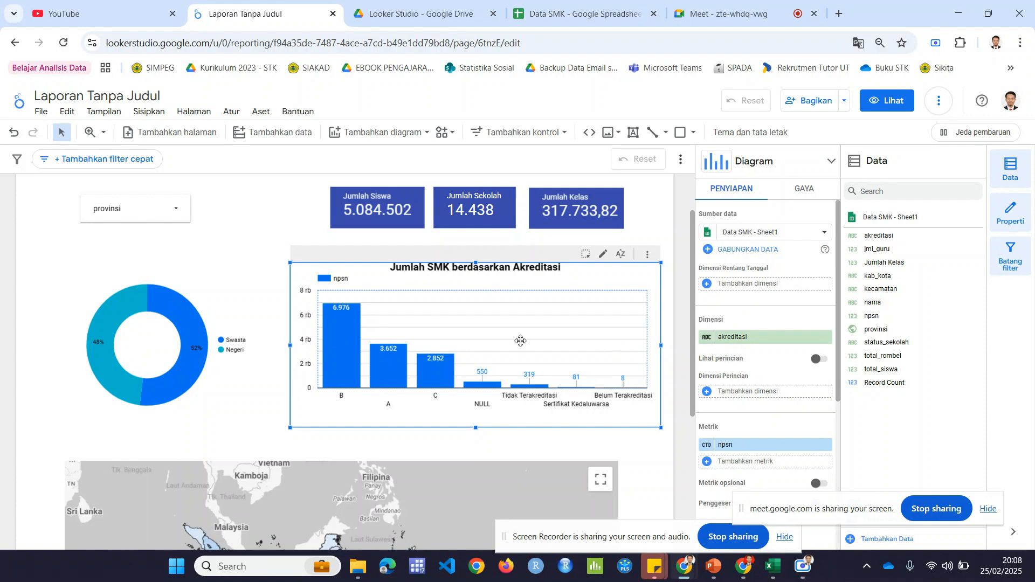
Step: Turn off Lintas-filter and Ubah pengurutan for the akreditasi column chart and check how its bars respond
{"action": "scroll", "coordinate": [801, 308], "scroll_direction": "down", "scroll_amount": 5}
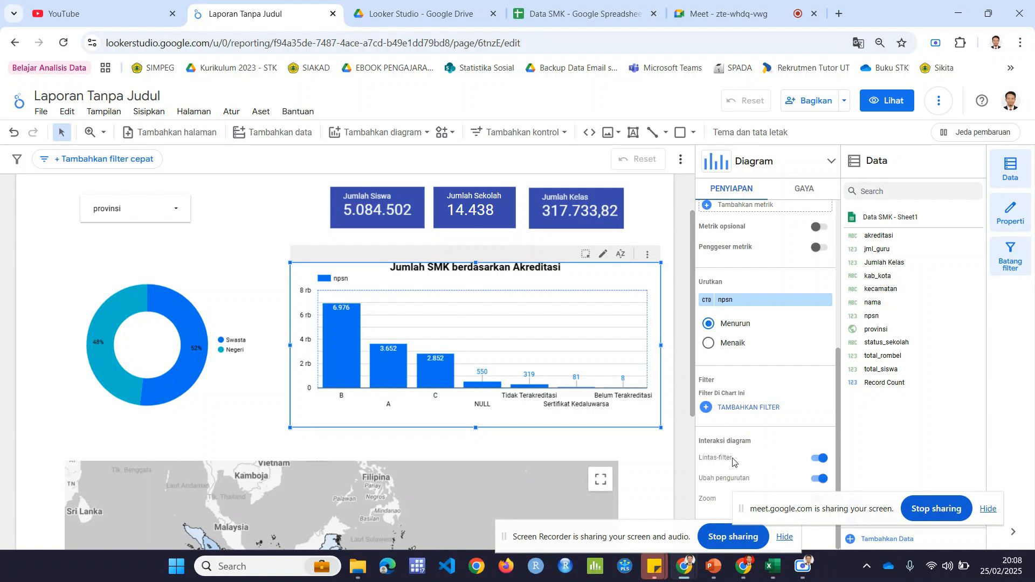
{"action": "left_click", "coordinate": [822, 458]}
{"action": "left_click", "coordinate": [822, 479]}
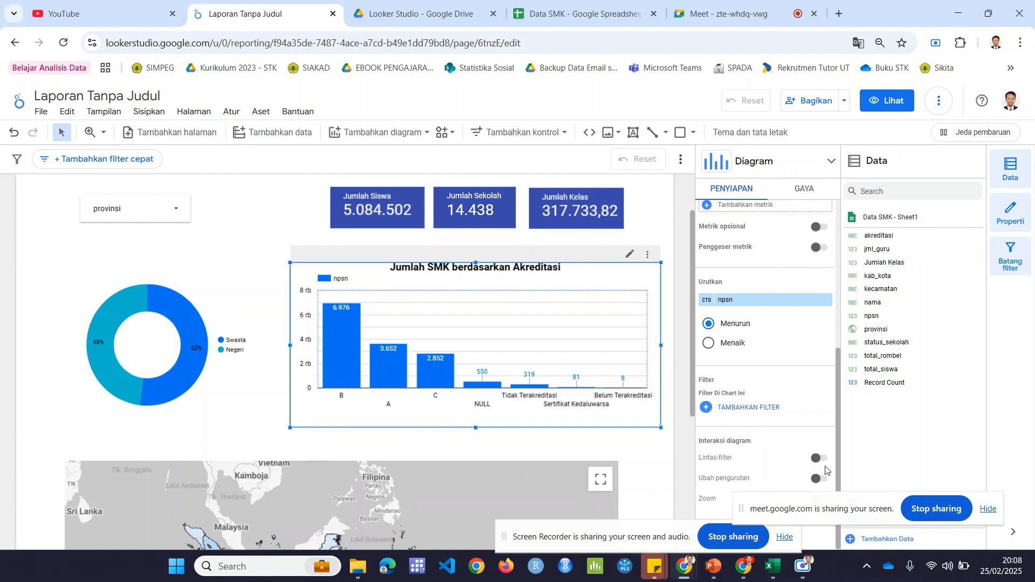
{"action": "mouse_move", "coordinate": [324, 356]}
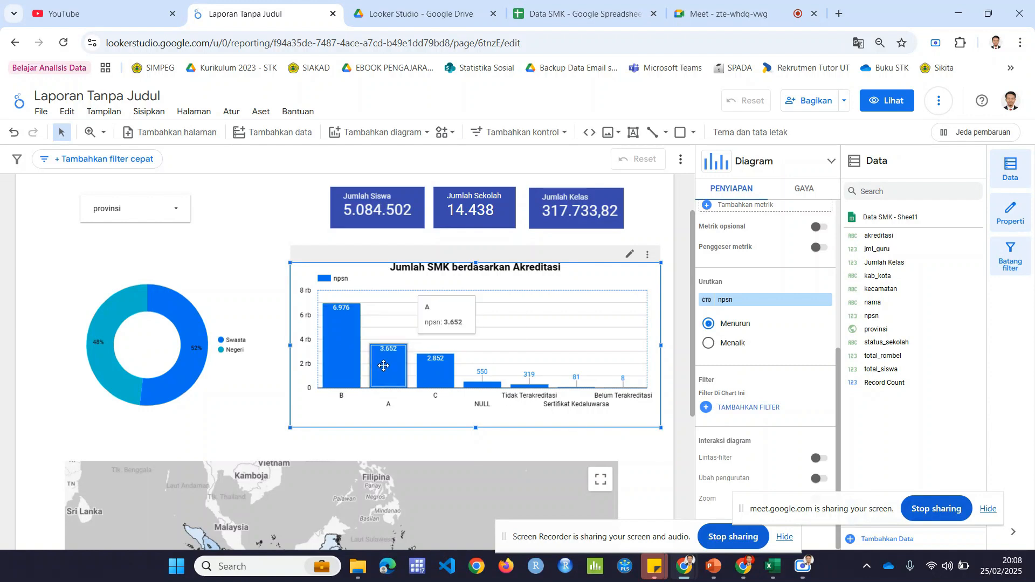
{"action": "mouse_move", "coordinate": [435, 376]}
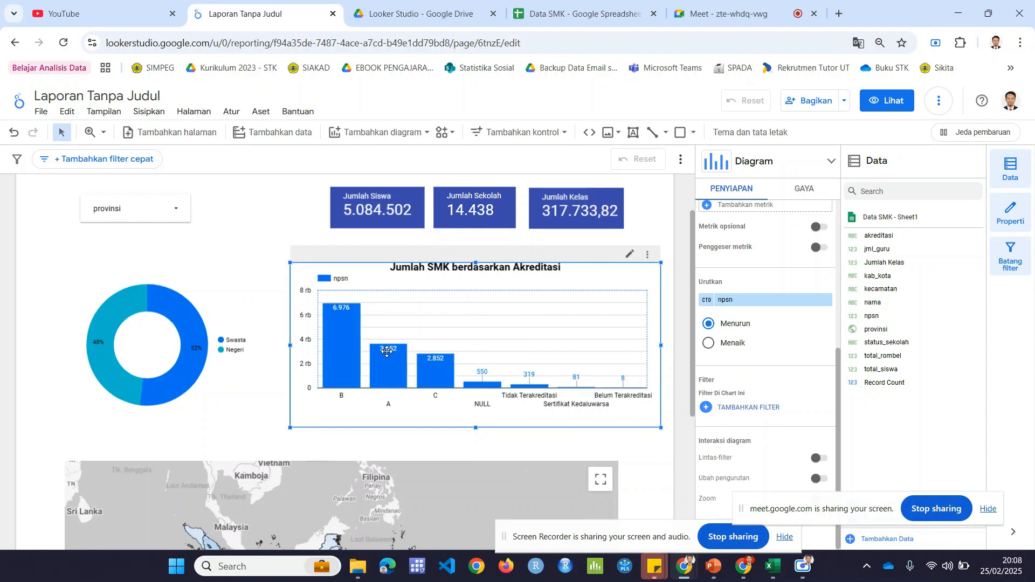
{"action": "mouse_move", "coordinate": [355, 332]}
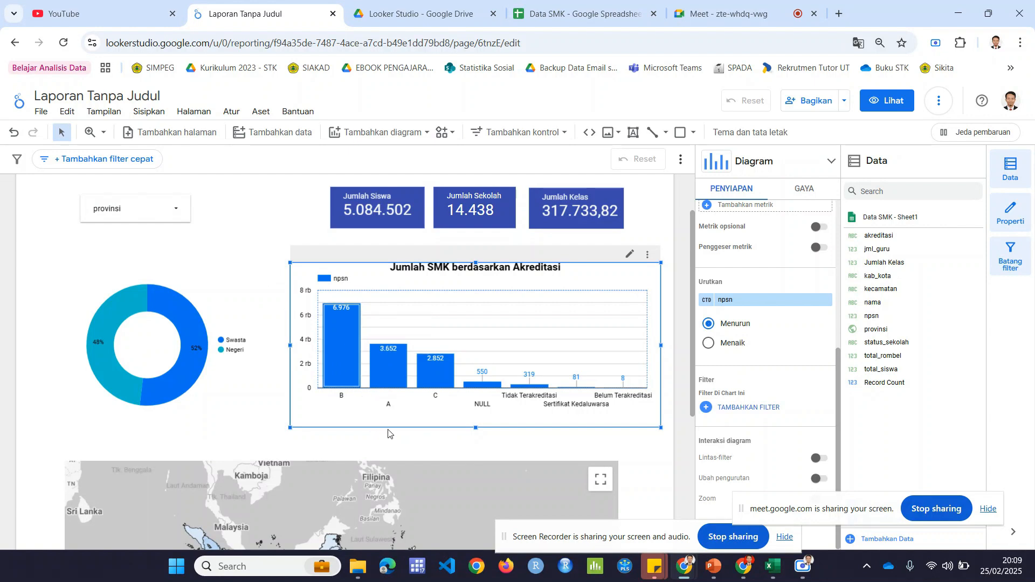
Step: Turn Ubah pengurutan back on for the akreditasi column chart, leaving Lintas-filter off
{"action": "left_click", "coordinate": [823, 481]}
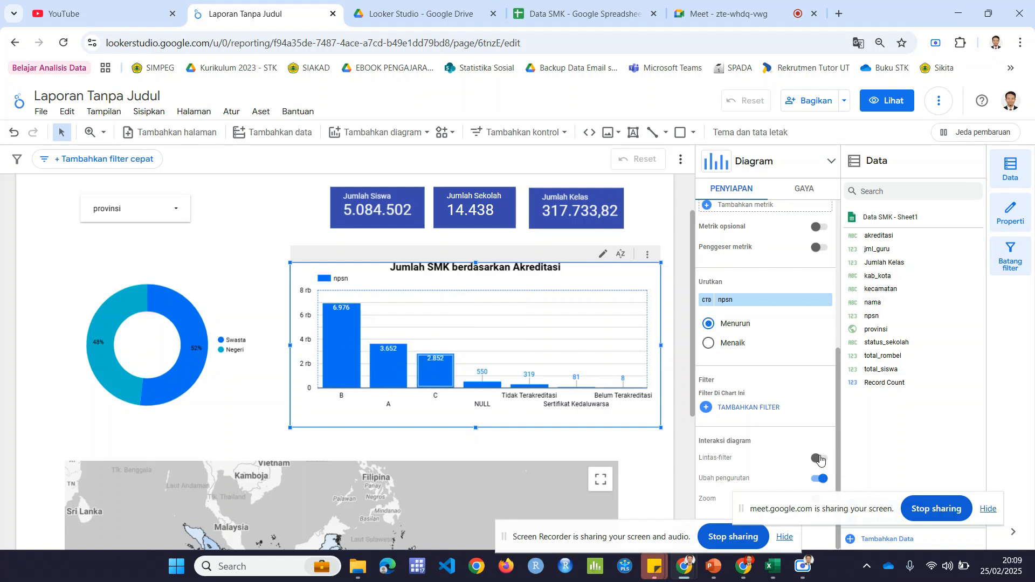
{"action": "left_click", "coordinate": [818, 459]}
{"action": "left_click", "coordinate": [822, 459]}
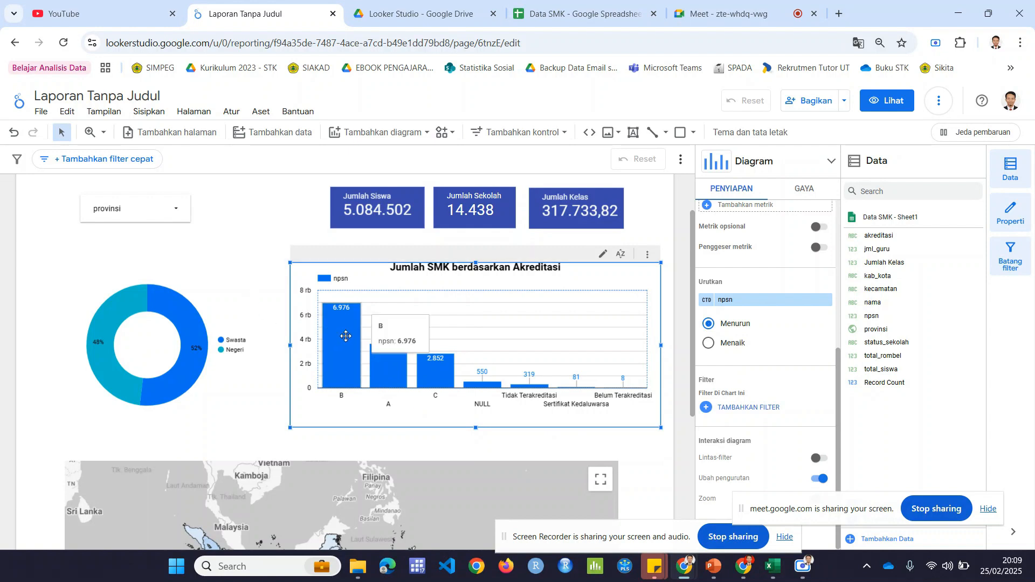
{"action": "left_click", "coordinate": [267, 229]}
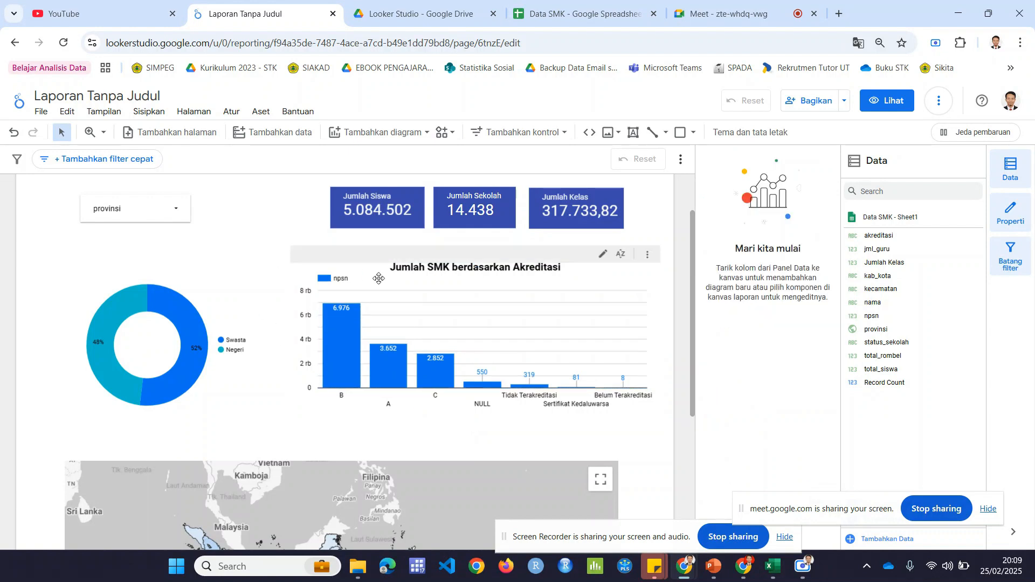
{"action": "left_click", "coordinate": [379, 279]}
{"action": "left_click", "coordinate": [610, 281]}
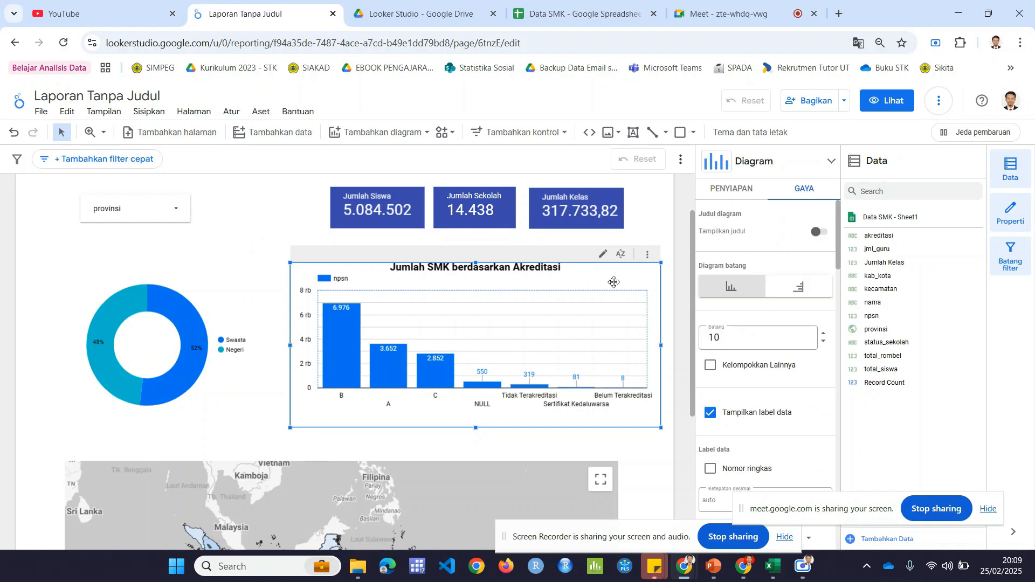
{"action": "left_click", "coordinate": [517, 435]}
{"action": "left_click", "coordinate": [614, 411]}
{"action": "left_click", "coordinate": [671, 399]}
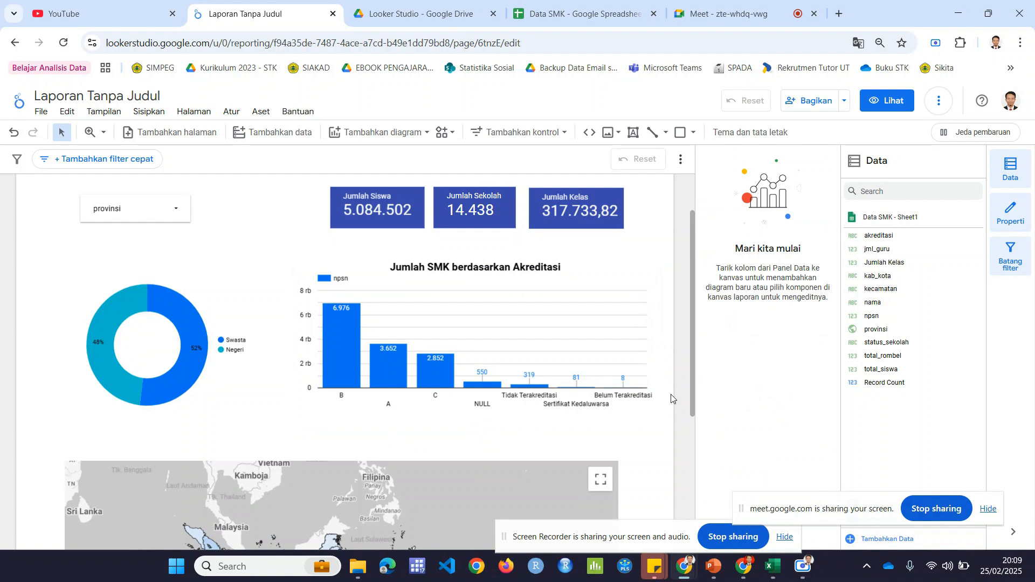
{"action": "left_click", "coordinate": [515, 261]}
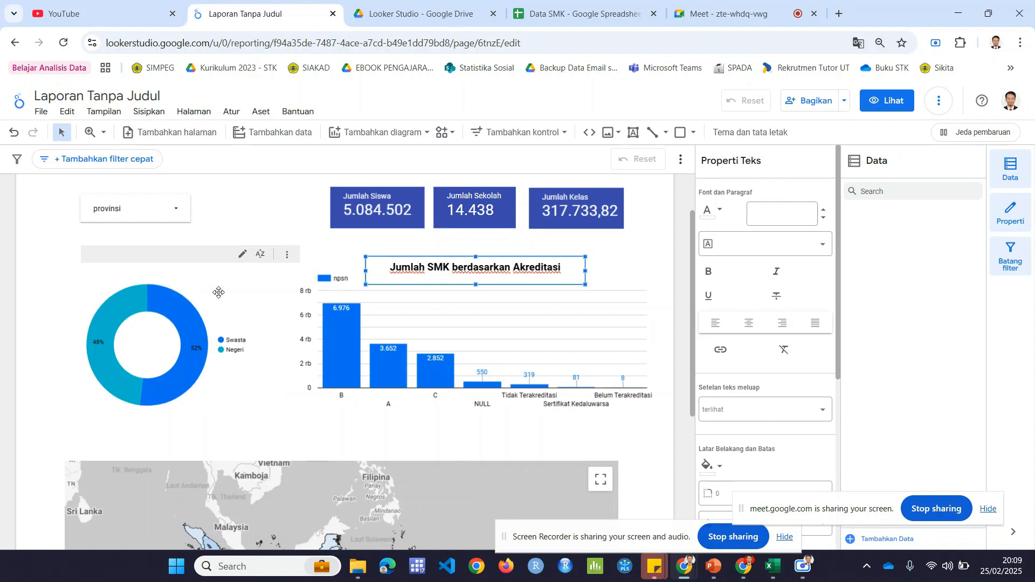
Step: Examine the donut chart's available options in both edit mode and view mode, and return to editing with the donut selected
{"action": "left_click", "coordinate": [218, 292]}
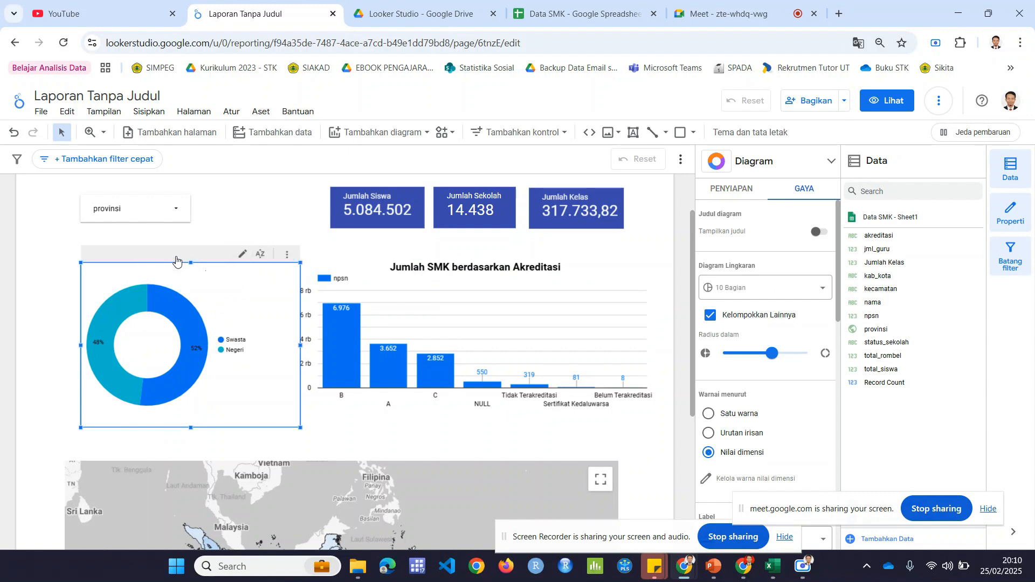
{"action": "left_click", "coordinate": [287, 253]}
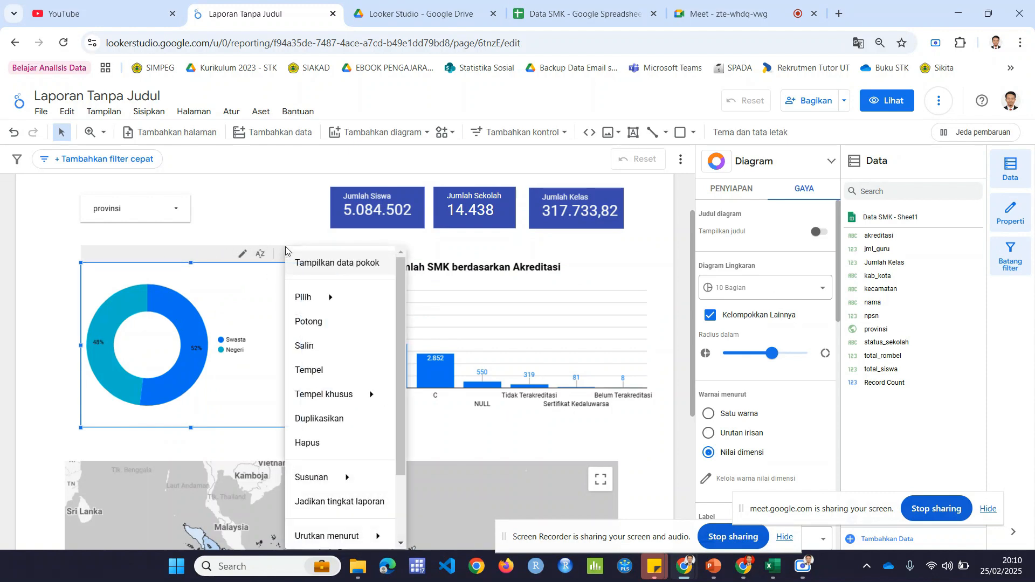
{"action": "left_click", "coordinate": [277, 214]}
{"action": "left_click", "coordinate": [900, 100]}
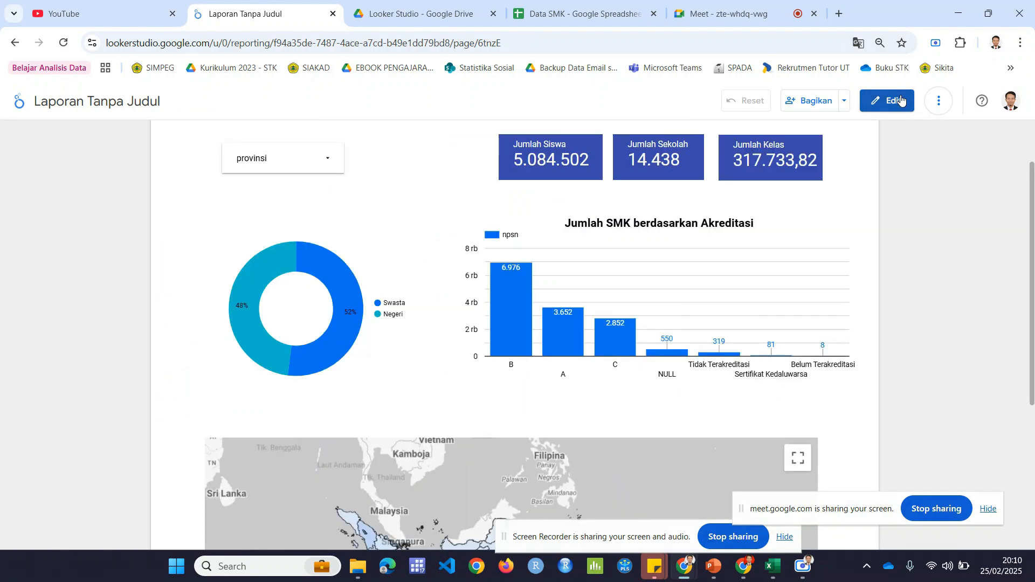
{"action": "left_click", "coordinate": [451, 209]}
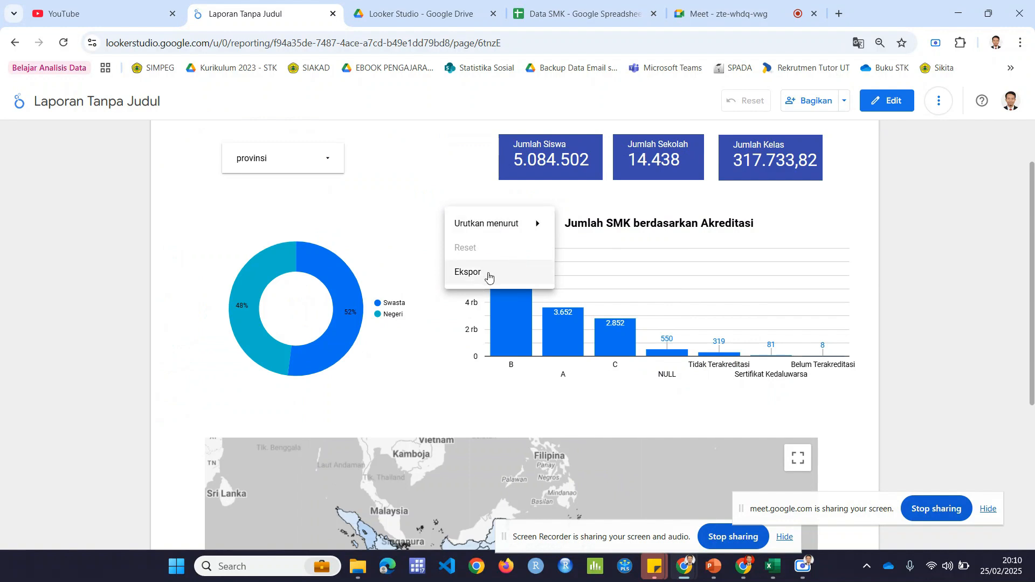
{"action": "mouse_move", "coordinate": [505, 220]}
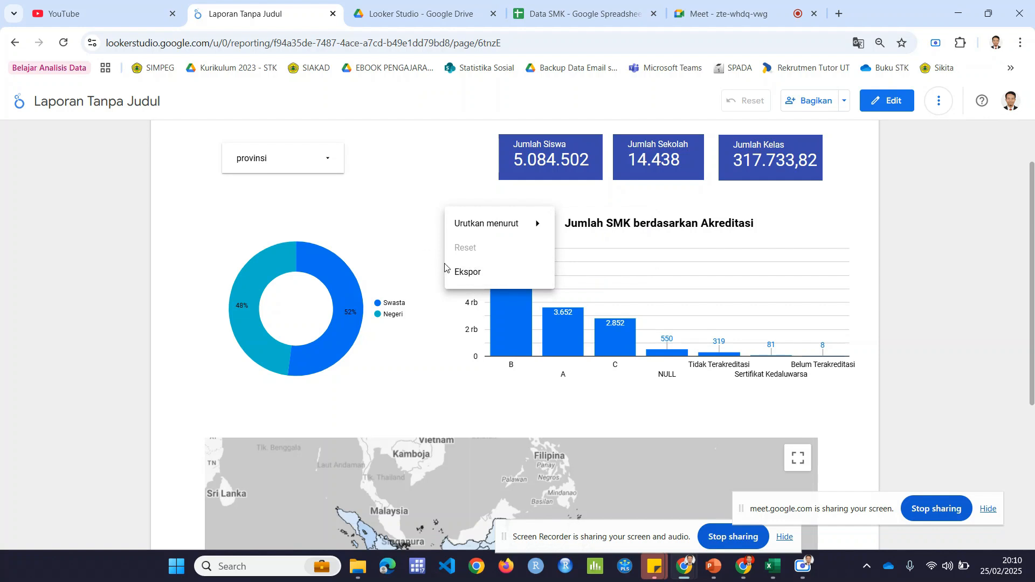
{"action": "left_click", "coordinate": [409, 246]}
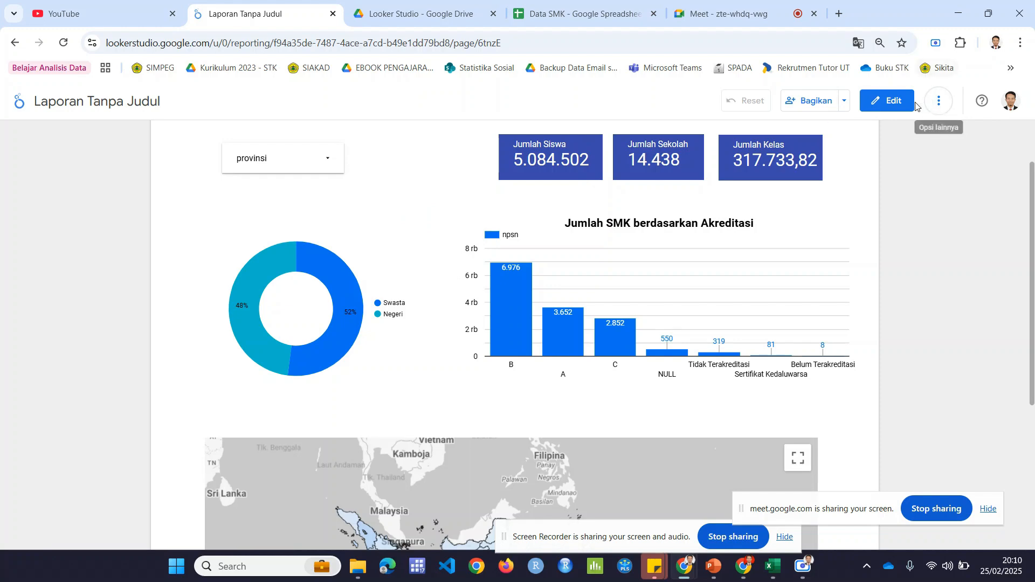
{"action": "left_click", "coordinate": [888, 101]}
{"action": "left_click", "coordinate": [212, 279]}
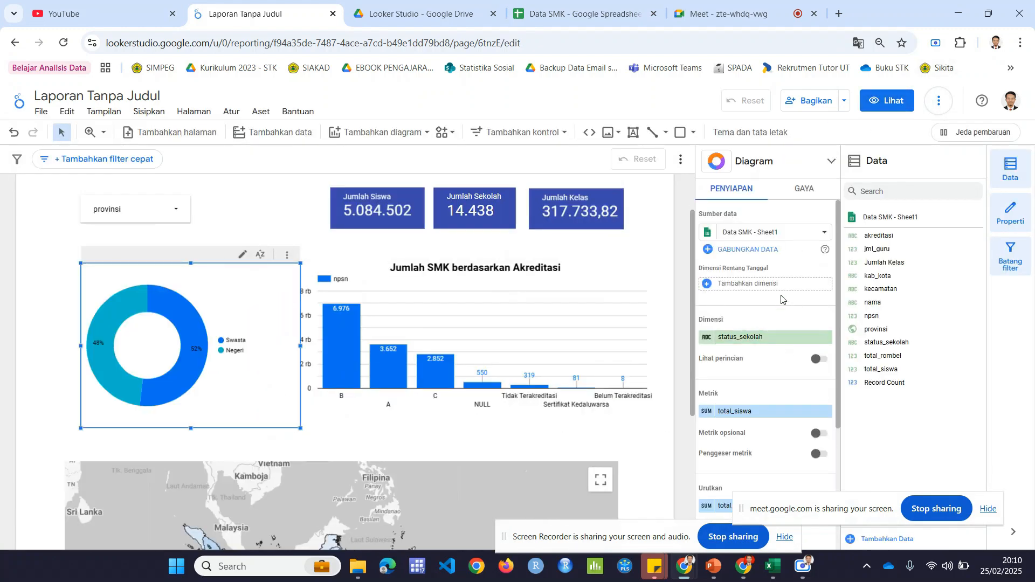
Step: Set the donut chart's Header Diagram option to Jangan tampilkan in its style settings
{"action": "scroll", "coordinate": [780, 299], "scroll_direction": "down", "scroll_amount": 3}
{"action": "scroll", "coordinate": [780, 299], "scroll_direction": "down", "scroll_amount": 1}
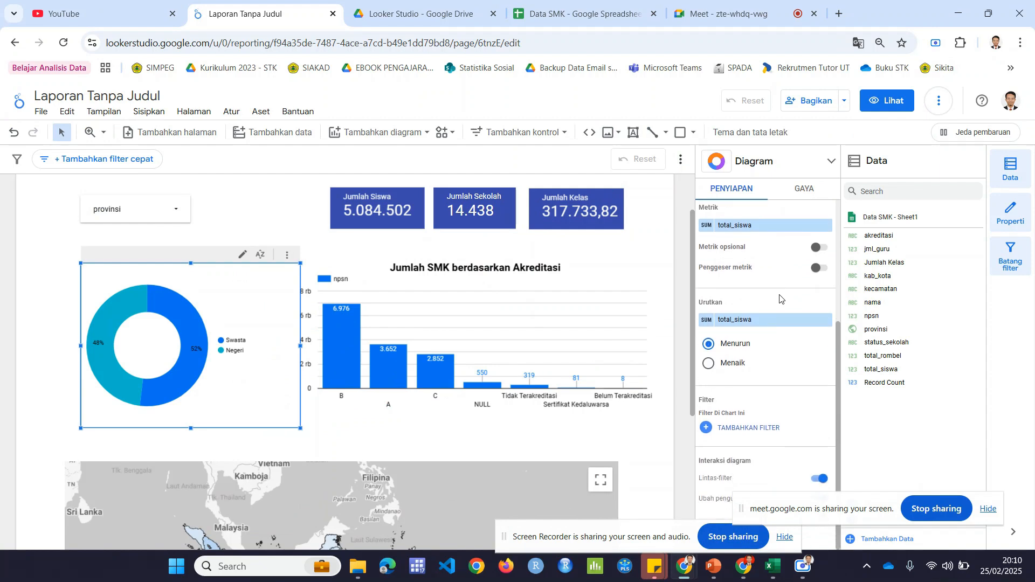
{"action": "scroll", "coordinate": [780, 299], "scroll_direction": "up", "scroll_amount": 2}
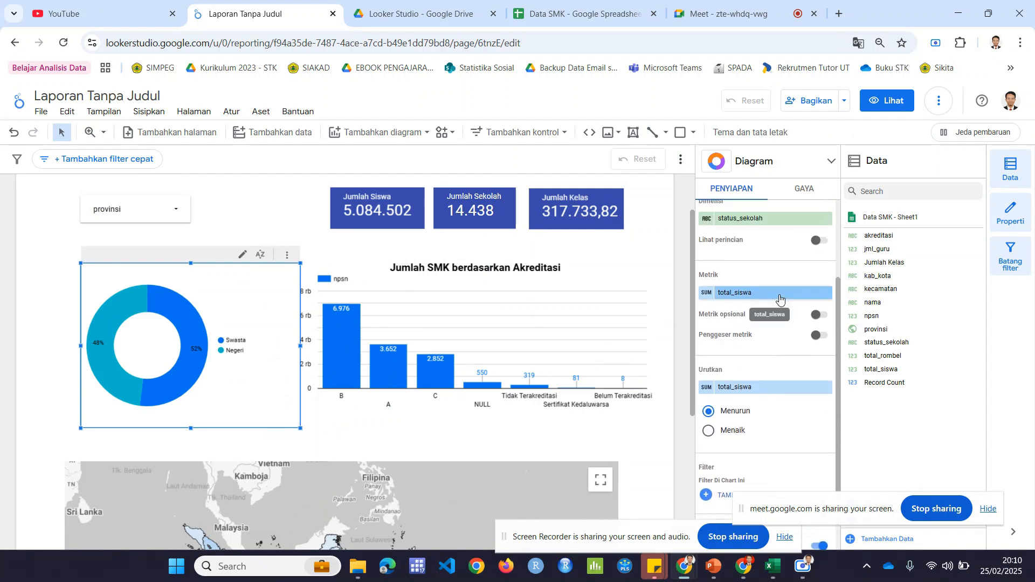
{"action": "scroll", "coordinate": [780, 299], "scroll_direction": "up", "scroll_amount": 1}
{"action": "left_click", "coordinate": [805, 190]}
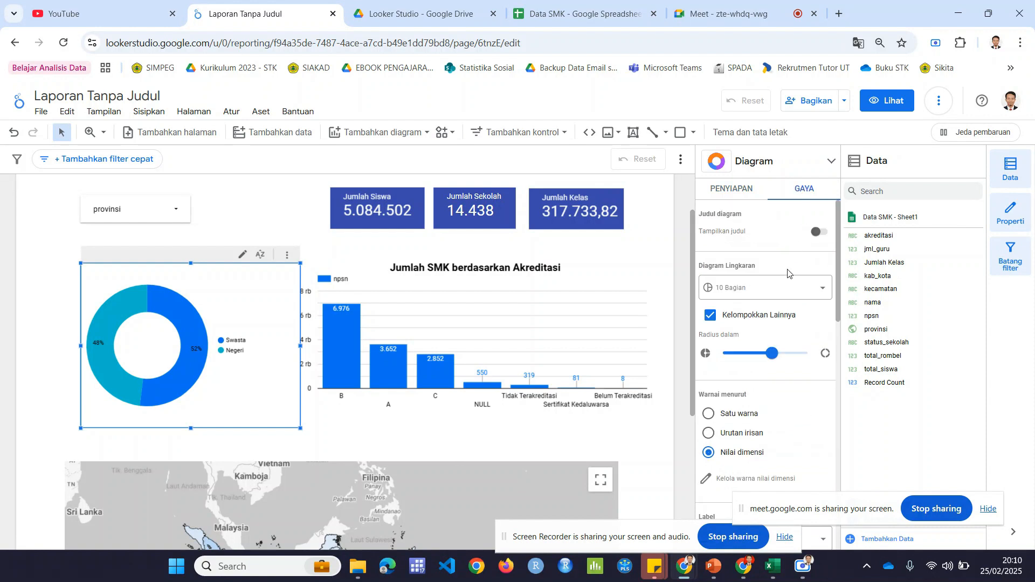
{"action": "scroll", "coordinate": [783, 323], "scroll_direction": "down", "scroll_amount": 8}
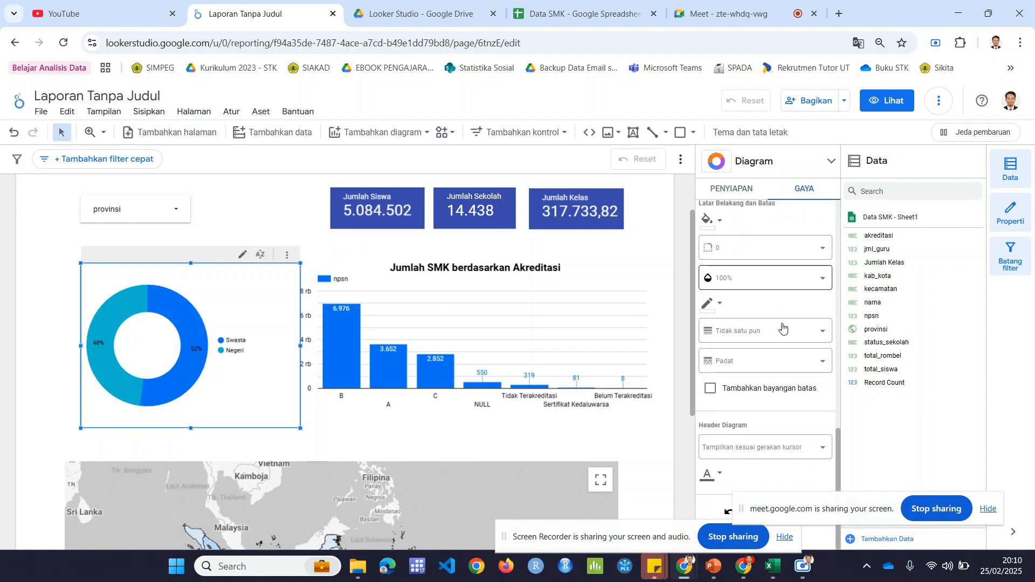
{"action": "left_click", "coordinate": [779, 449]}
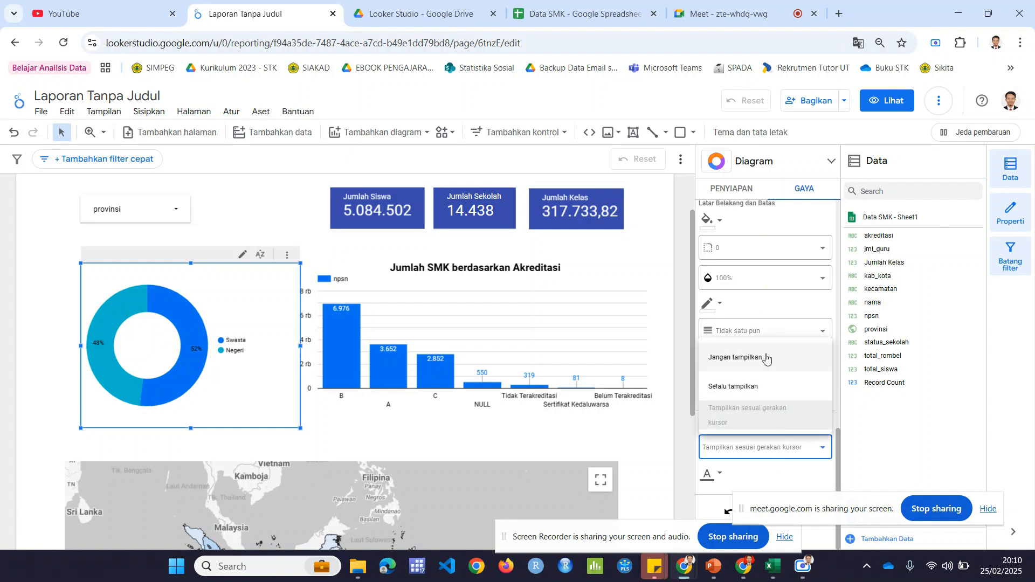
{"action": "left_click", "coordinate": [766, 359]}
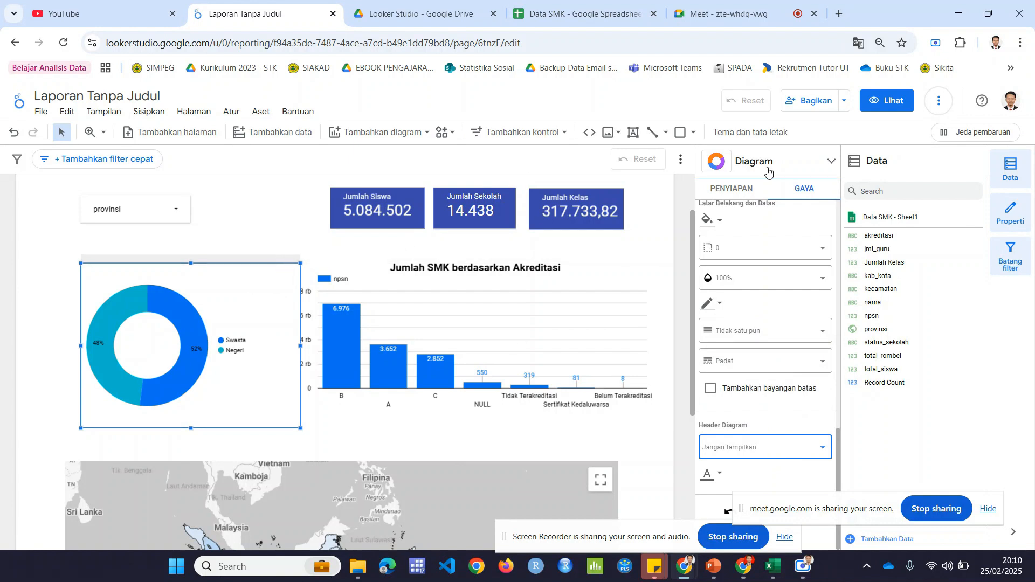
Step: Check the donut chart in view mode by cross-filtering on Swasta, clear the selection, and return to editing
{"action": "left_click", "coordinate": [887, 100]}
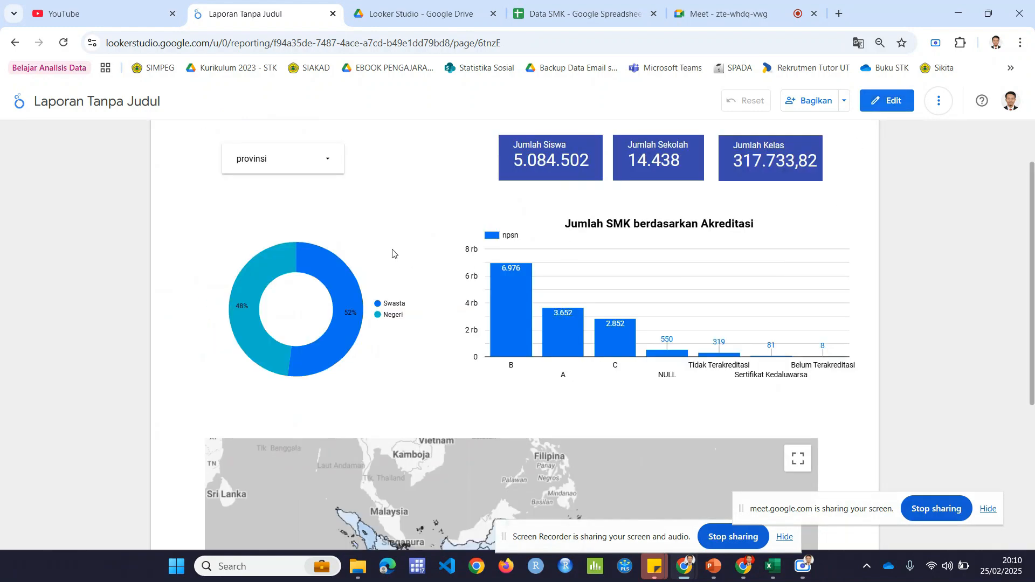
{"action": "left_click", "coordinate": [351, 319]}
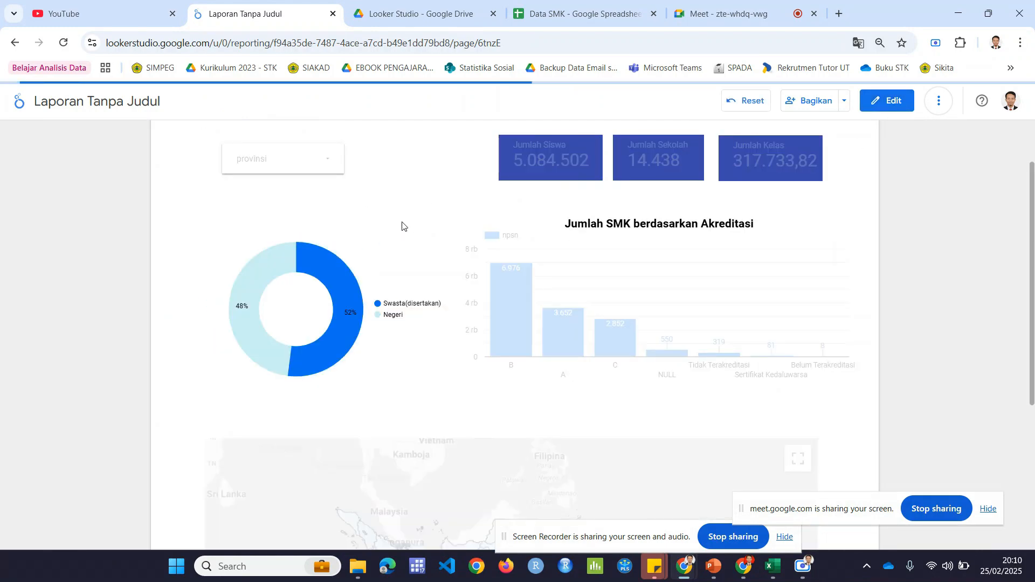
{"action": "left_click", "coordinate": [403, 254]}
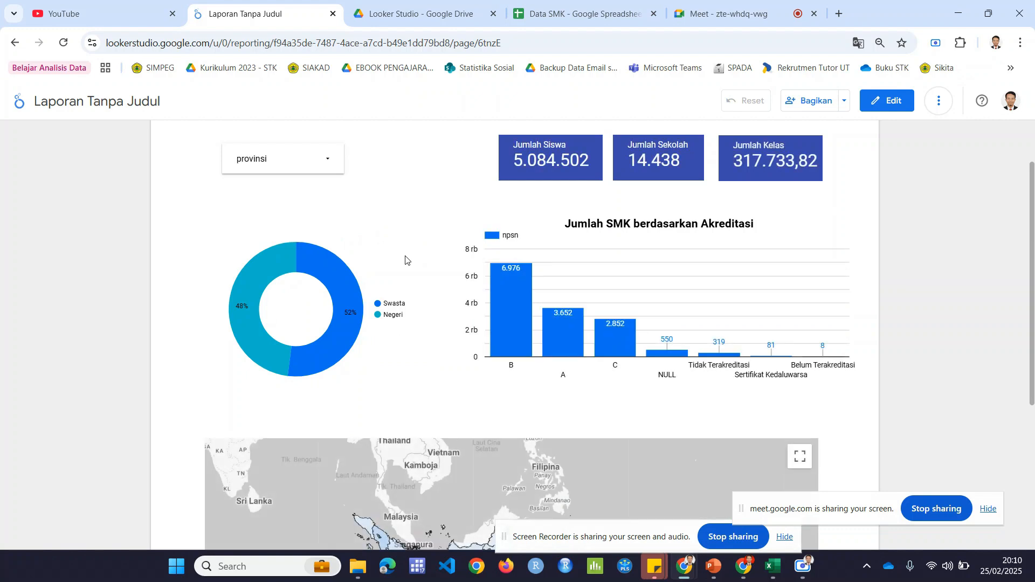
{"action": "left_click", "coordinate": [890, 101]}
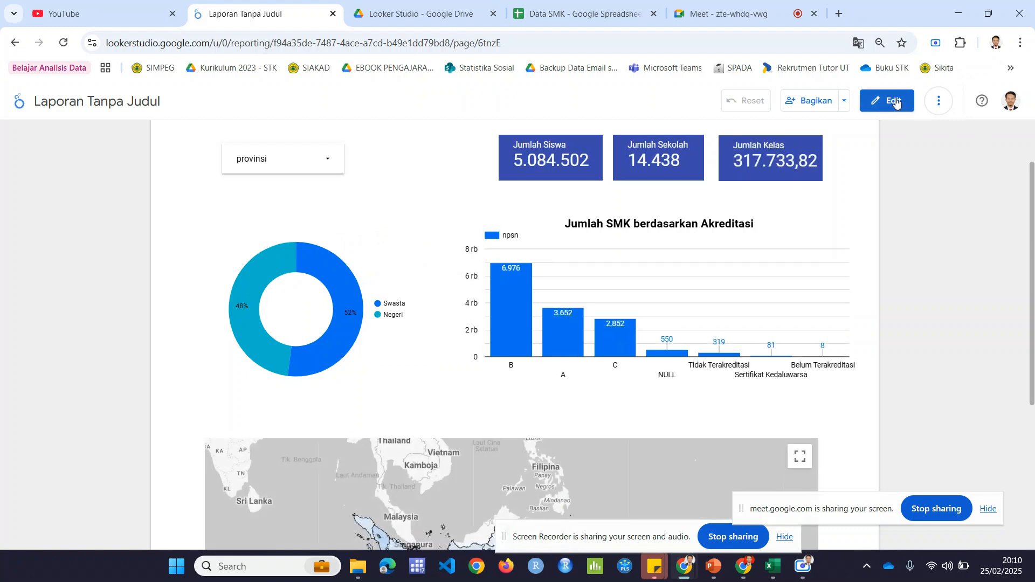
Step: Set the akreditasi column chart's Header Diagram option to Jangan tampilkan and check the chart on the canvas
{"action": "left_click", "coordinate": [419, 419]}
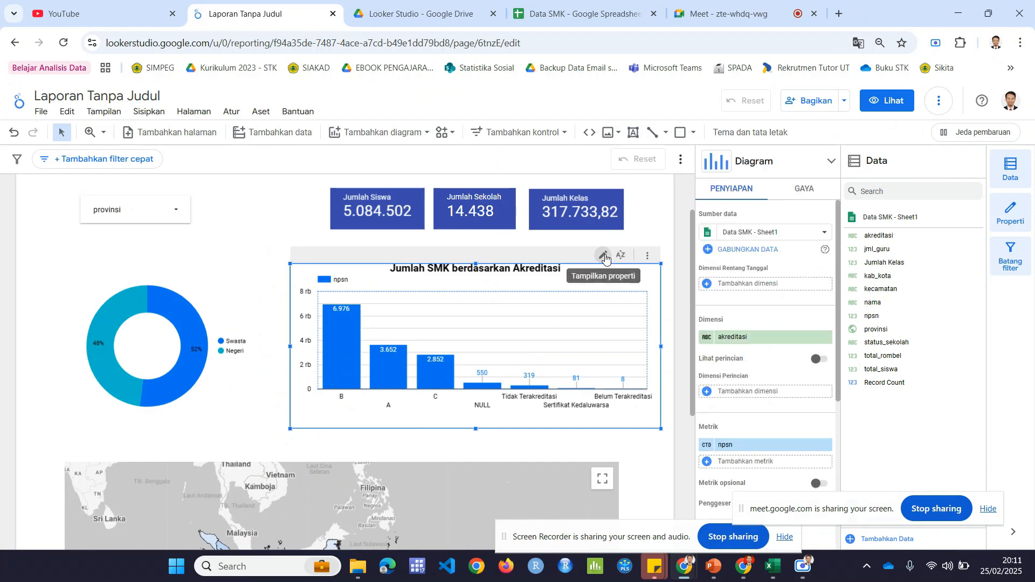
{"action": "triple_click", "coordinate": [809, 189]}
{"action": "scroll", "coordinate": [793, 335], "scroll_direction": "down", "scroll_amount": 10}
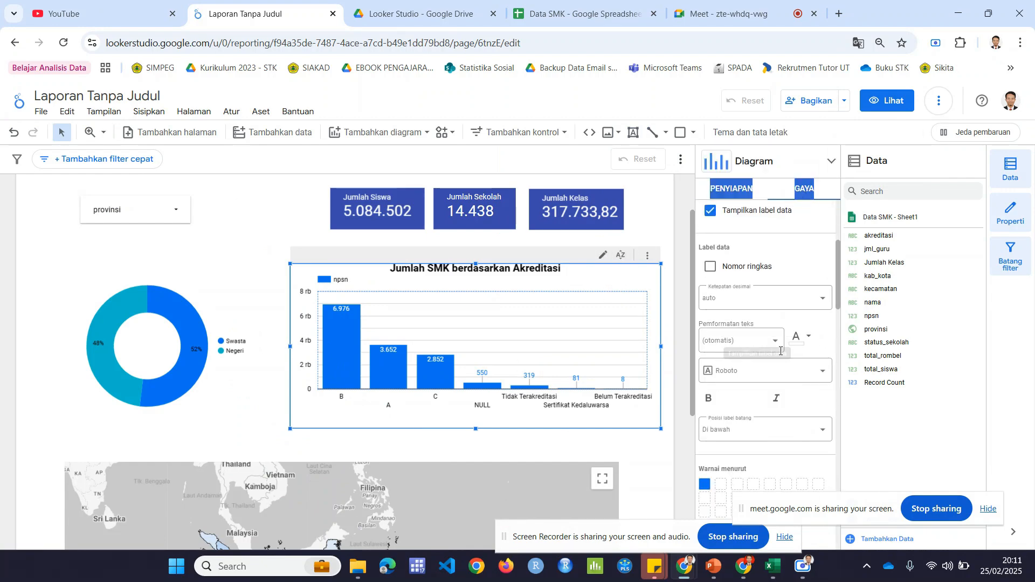
{"action": "scroll", "coordinate": [792, 363], "scroll_direction": "down", "scroll_amount": 5}
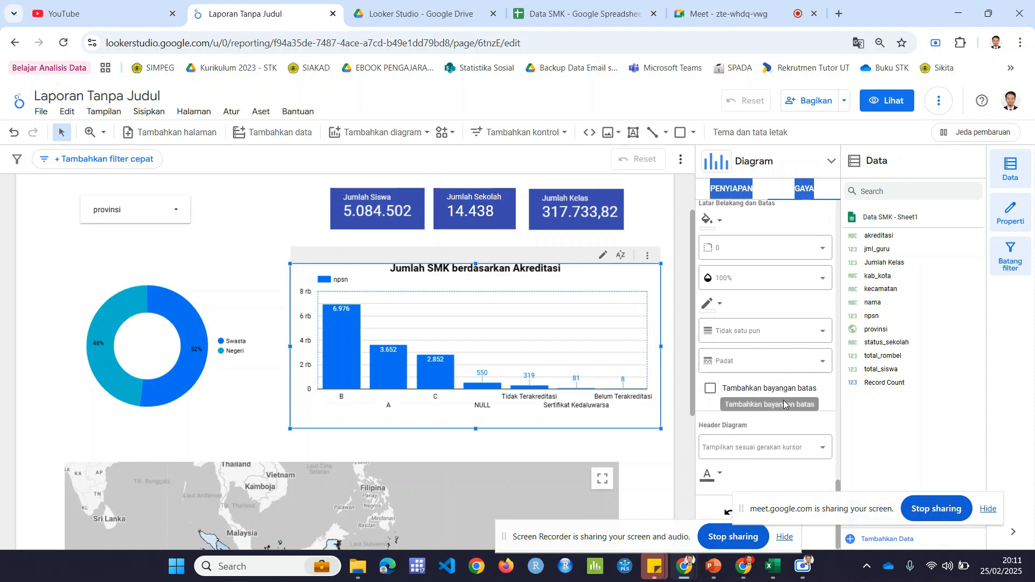
{"action": "left_click", "coordinate": [776, 445]}
{"action": "left_click", "coordinate": [772, 358]}
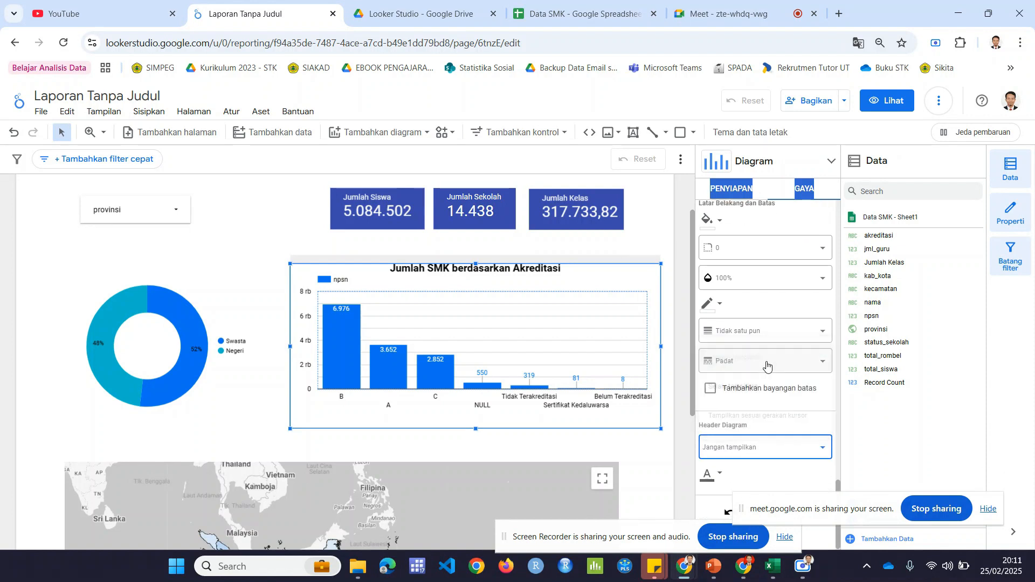
{"action": "left_click", "coordinate": [673, 266]}
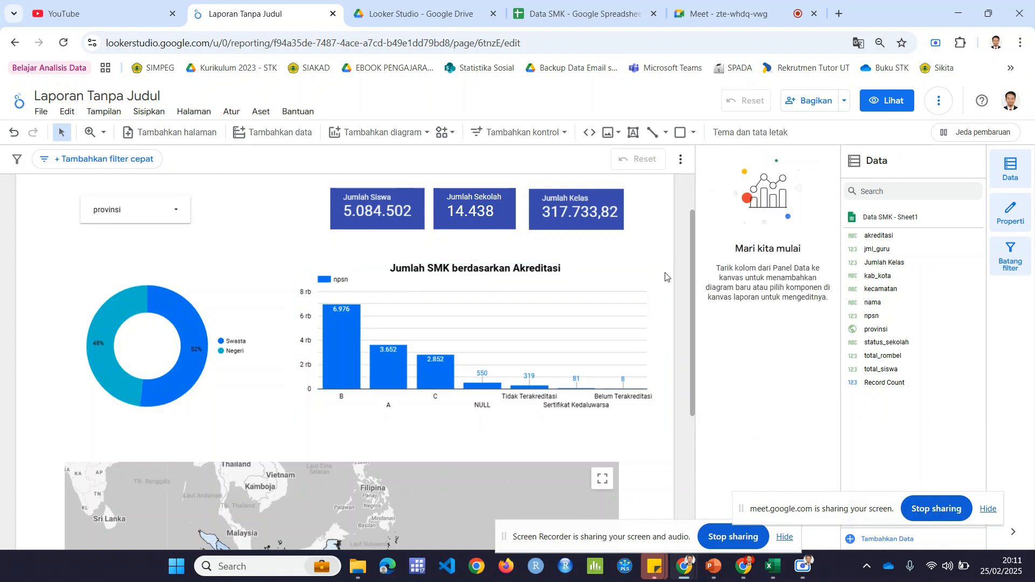
{"action": "left_click", "coordinate": [657, 278]}
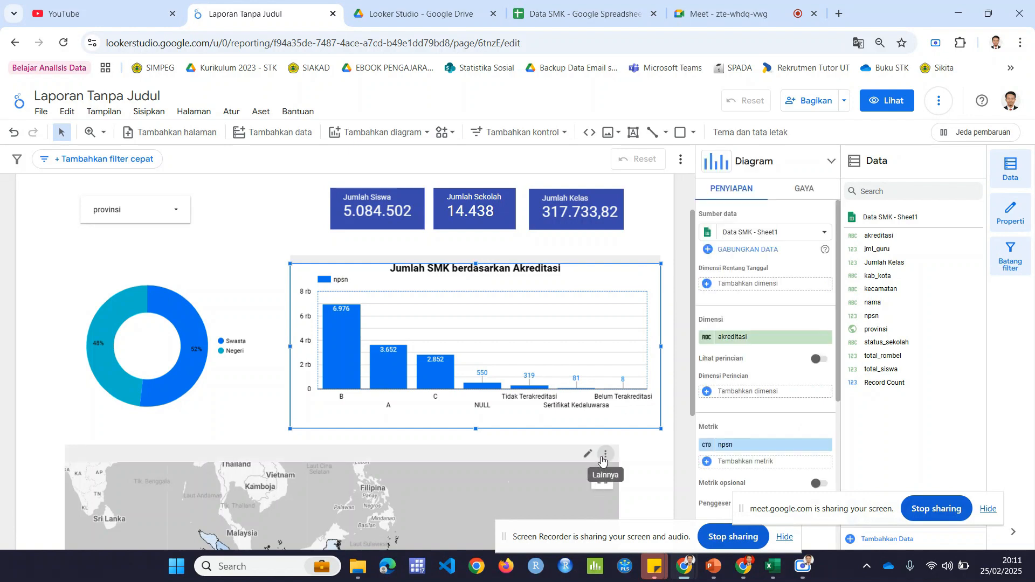
Step: Set the provinsi map's Header Diagram option to Jangan tampilkan and deselect the map
{"action": "left_click", "coordinate": [529, 468]}
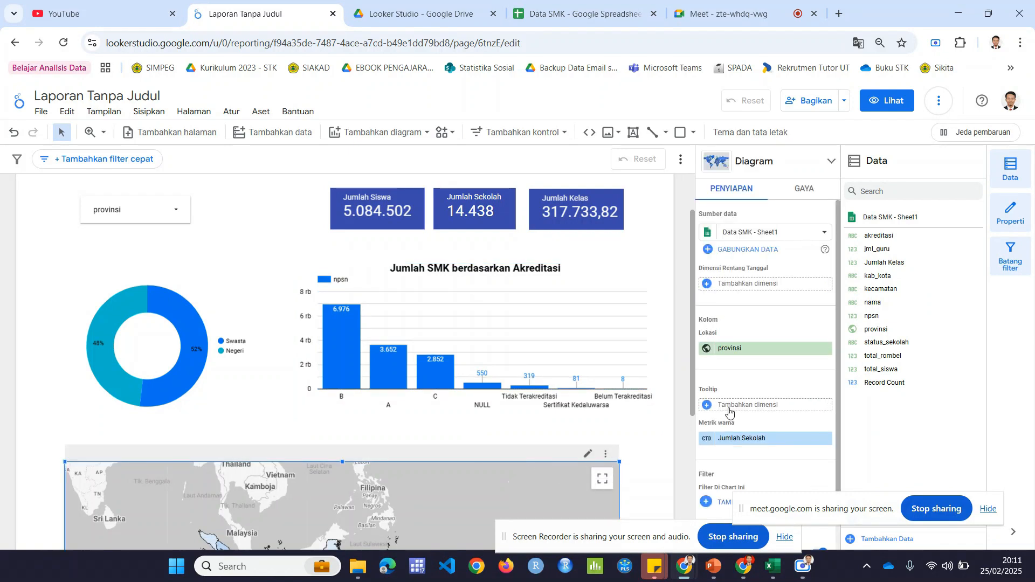
{"action": "left_click", "coordinate": [803, 190]}
{"action": "scroll", "coordinate": [785, 421], "scroll_direction": "down", "scroll_amount": 5}
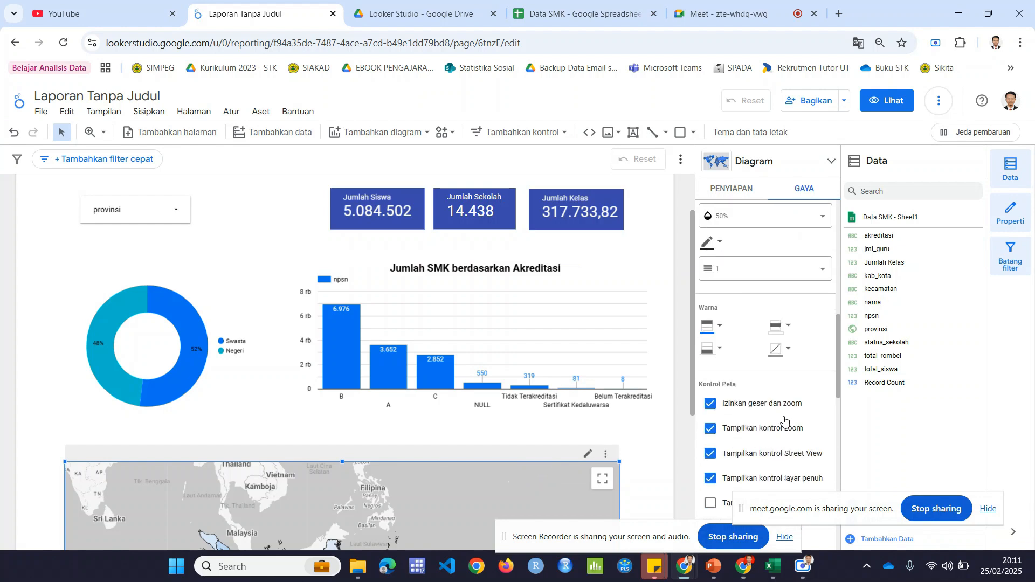
{"action": "scroll", "coordinate": [784, 420], "scroll_direction": "down", "scroll_amount": 8}
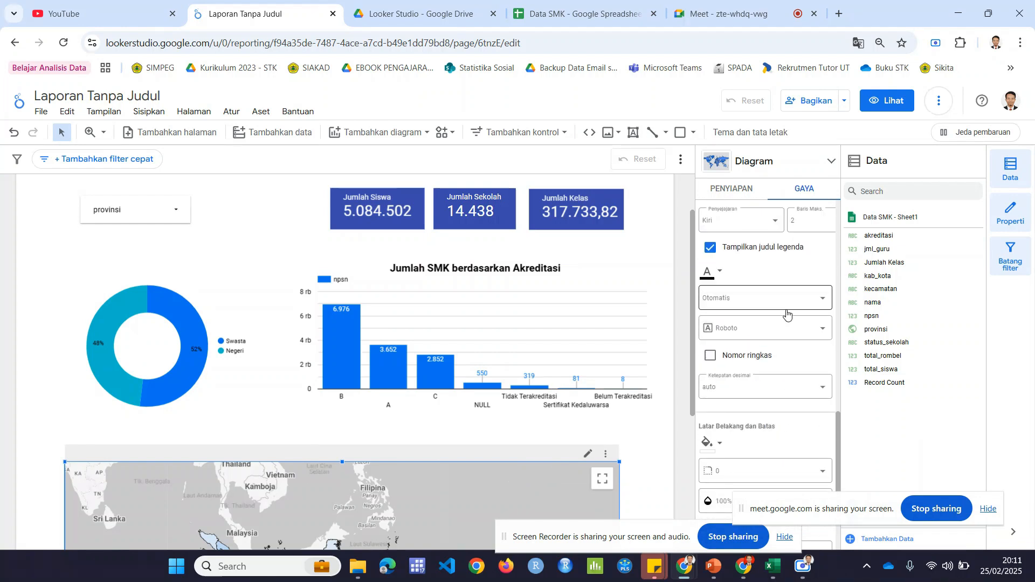
{"action": "scroll", "coordinate": [786, 314], "scroll_direction": "down", "scroll_amount": 4}
{"action": "left_click", "coordinate": [783, 456]}
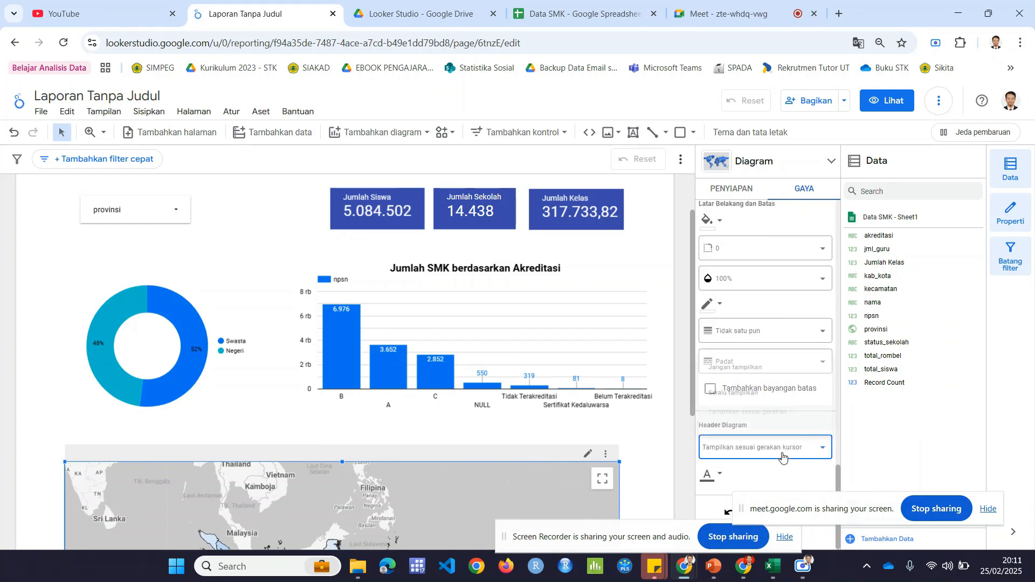
{"action": "left_click", "coordinate": [769, 358]}
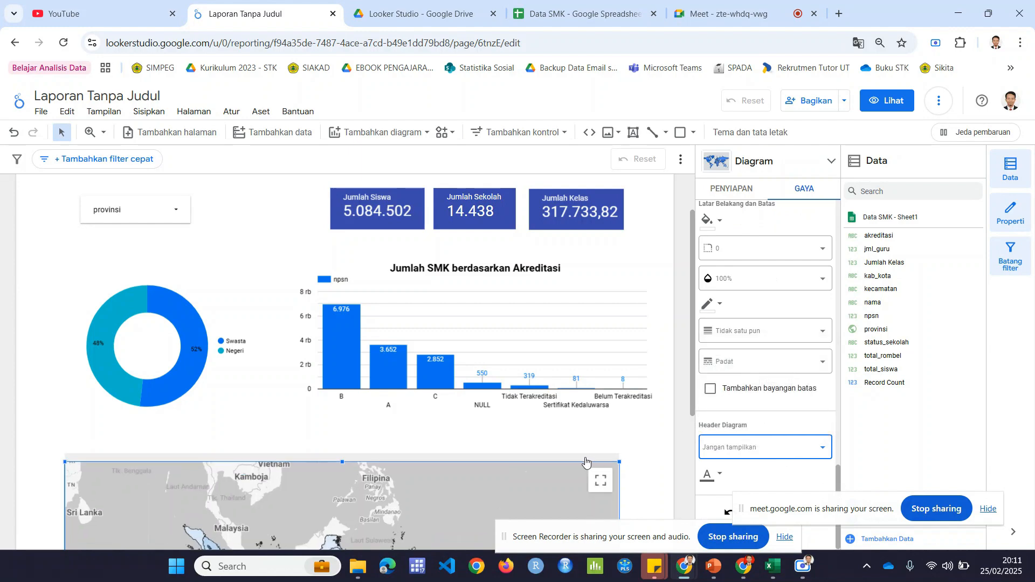
{"action": "left_click", "coordinate": [618, 442]}
Step: Duplicate the "Jumlah SMK berdasarkan Akreditasi" title text box and place the copy above the donut chart
{"action": "scroll", "coordinate": [621, 441], "scroll_direction": "down", "scroll_amount": 3}
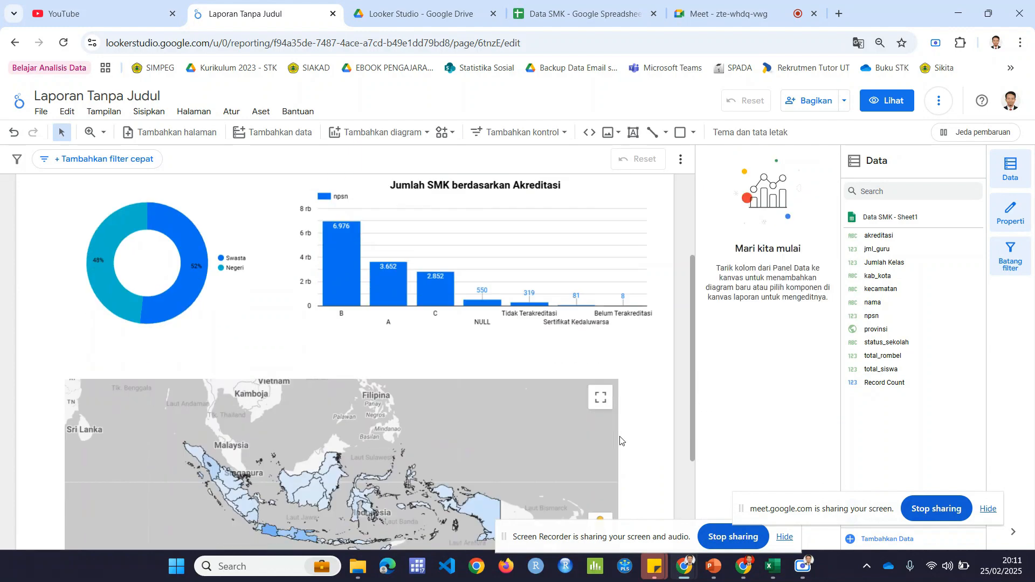
{"action": "scroll", "coordinate": [627, 435], "scroll_direction": "up", "scroll_amount": 4}
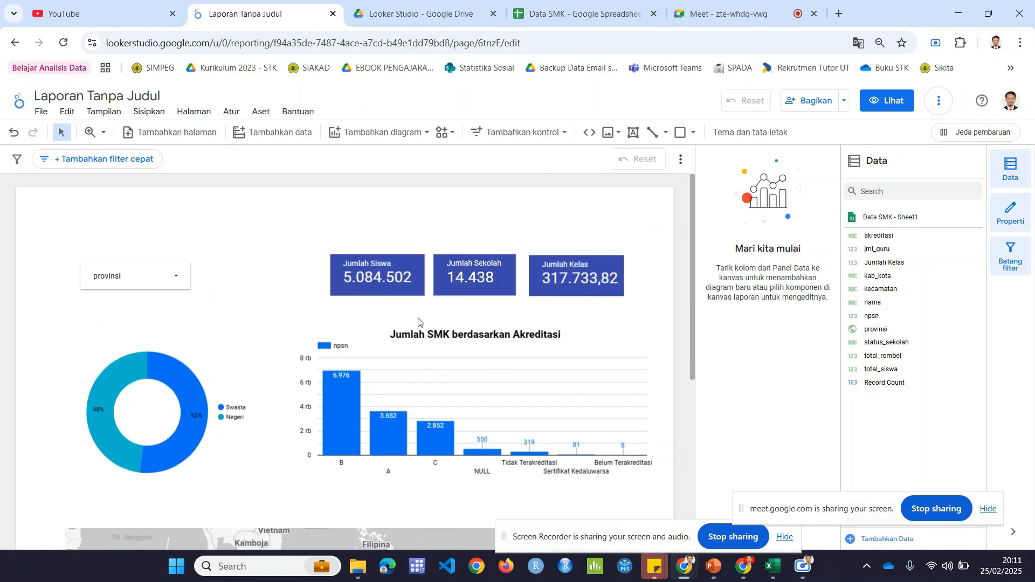
{"action": "left_click", "coordinate": [439, 324]}
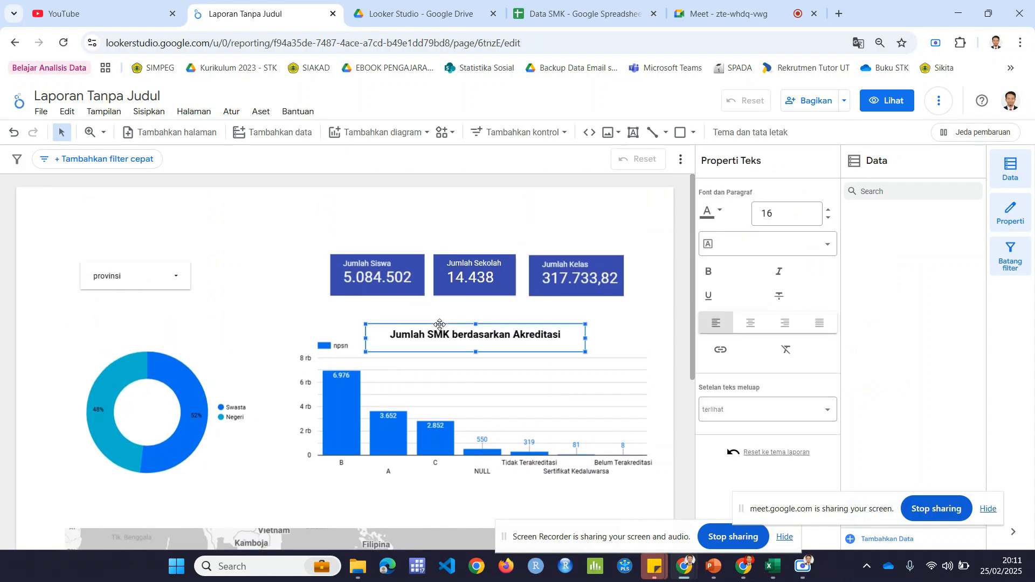
{"action": "key", "text": "ctrl+v"}
{"action": "scroll", "coordinate": [439, 325], "scroll_direction": "down", "scroll_amount": 3}
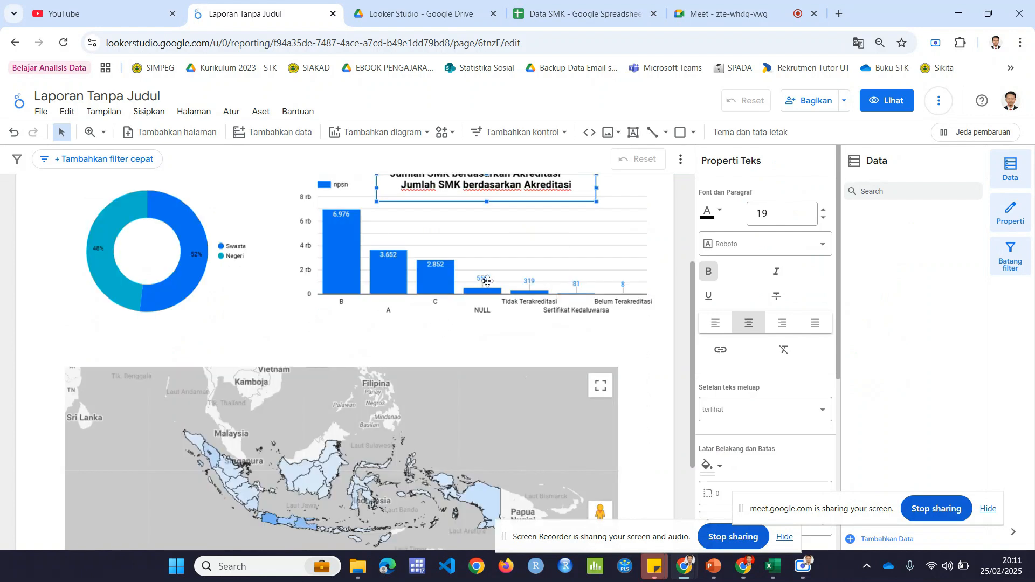
{"action": "scroll", "coordinate": [485, 280], "scroll_direction": "up", "scroll_amount": 3}
{"action": "left_click_drag", "start_coordinate": [447, 360], "coordinate": [114, 349]}
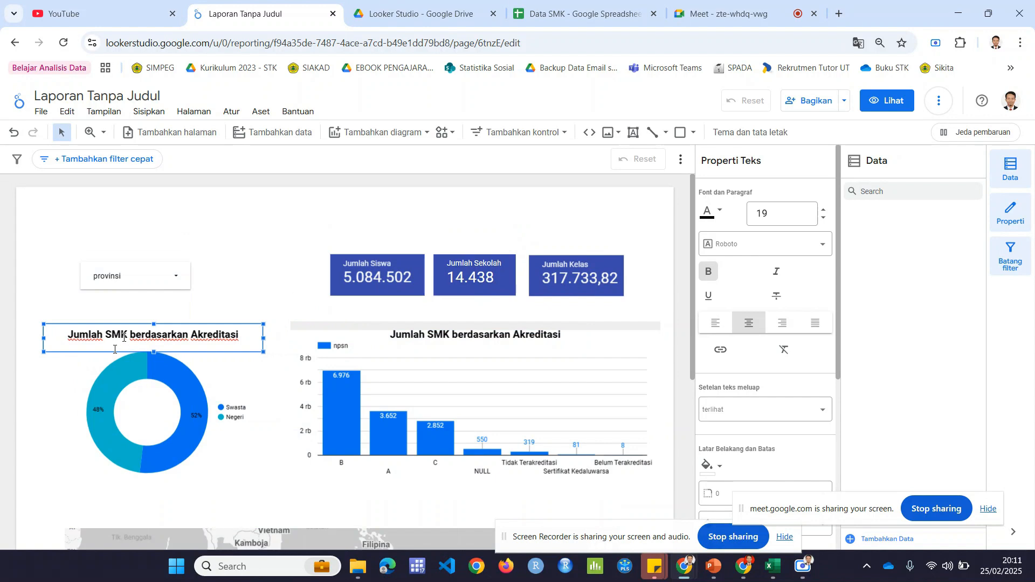
Step: Check the donut chart's dimension and metric, and change its copied title to "Jumlah Siswa berdasarkan Status Sekolah"
{"action": "left_click", "coordinate": [227, 381]}
{"action": "scroll", "coordinate": [783, 392], "scroll_direction": "down", "scroll_amount": 1}
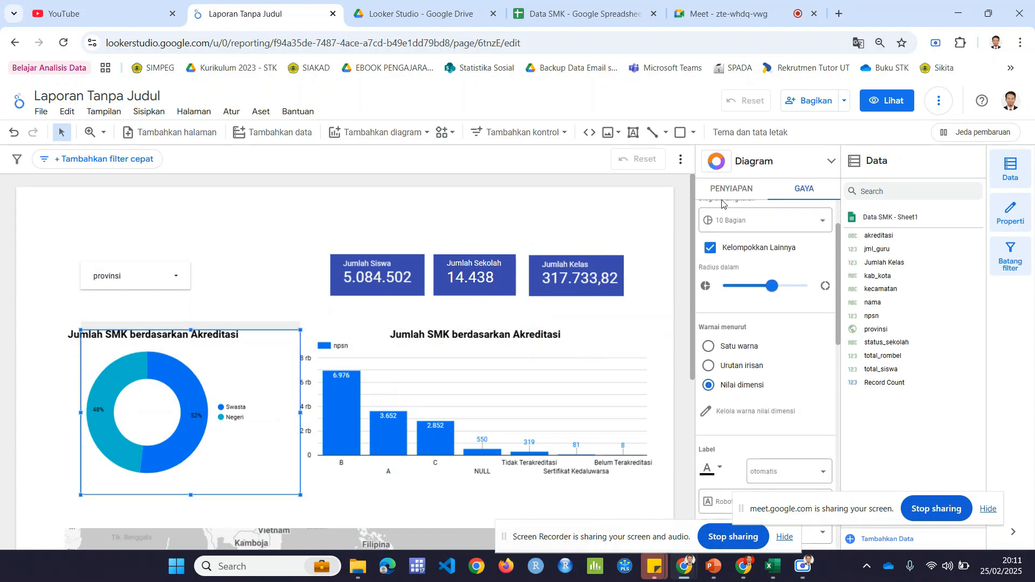
{"action": "left_click", "coordinate": [719, 190]}
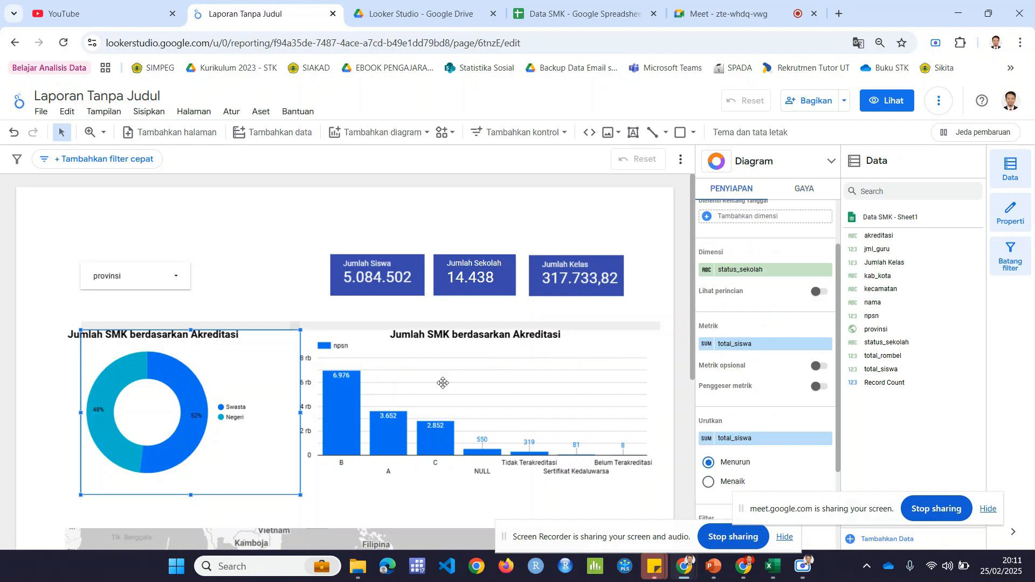
{"action": "left_click", "coordinate": [75, 334]}
{"action": "left_click", "coordinate": [133, 336]}
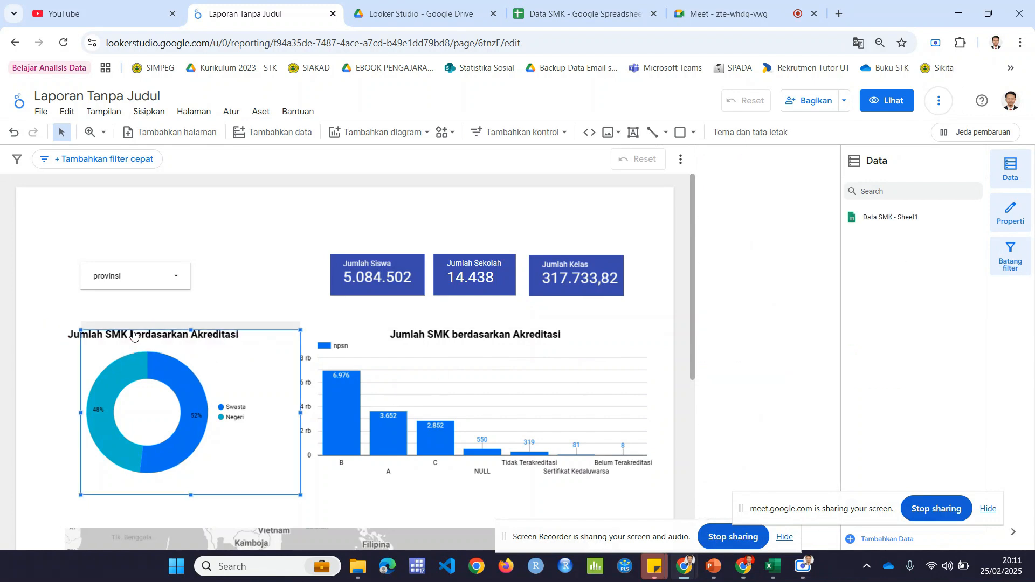
{"action": "left_click", "coordinate": [72, 332]}
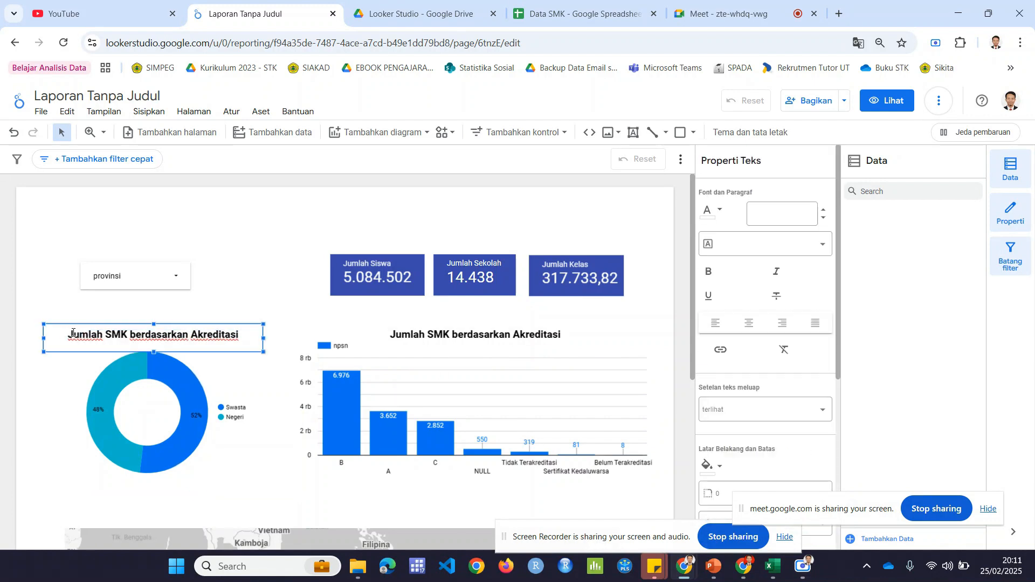
{"action": "double_click", "coordinate": [117, 334]}
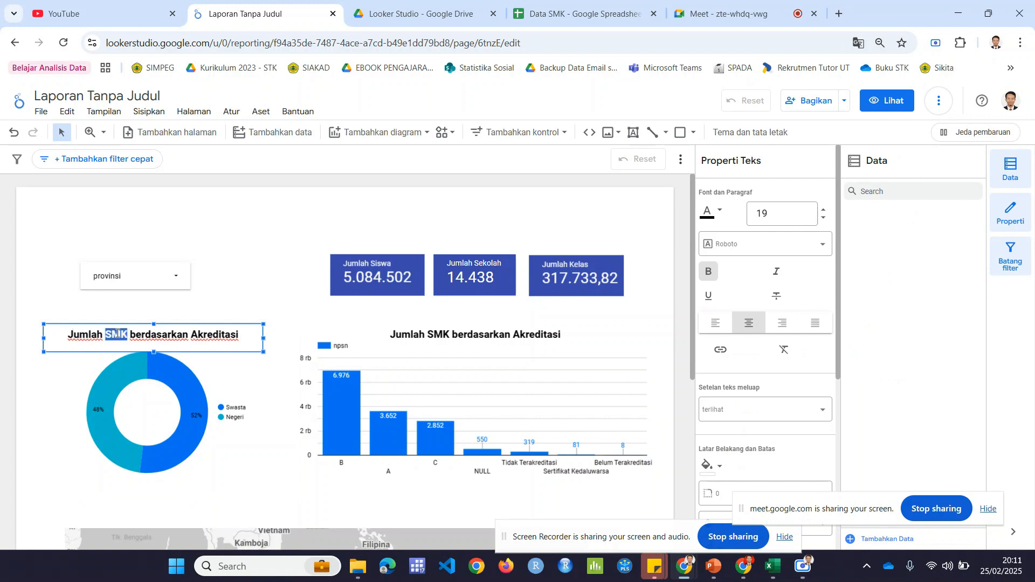
{"action": "type", "text": "Siswa"}
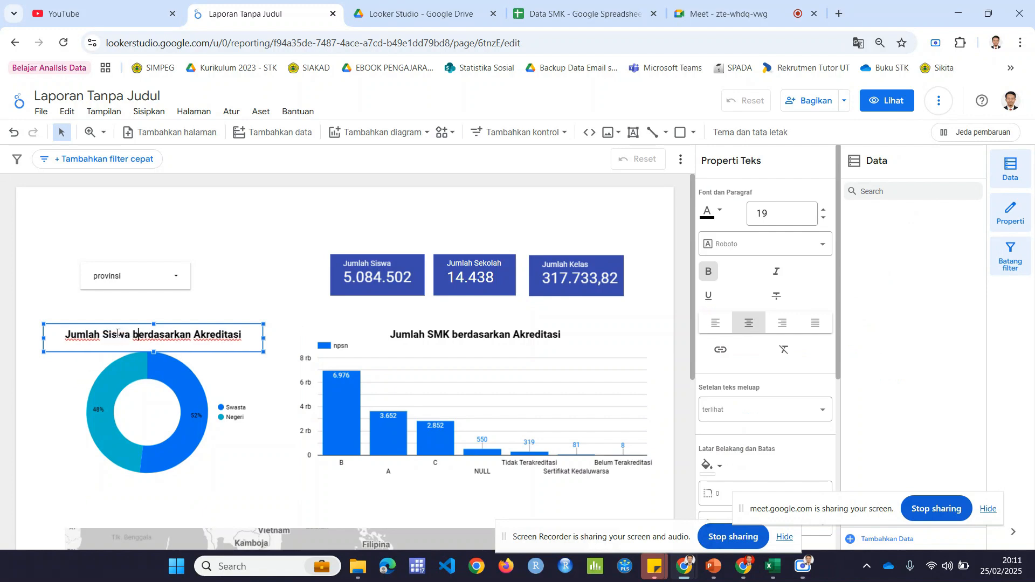
{"action": "key", "text": "shift+End"}
{"action": "type", "text": "S"}
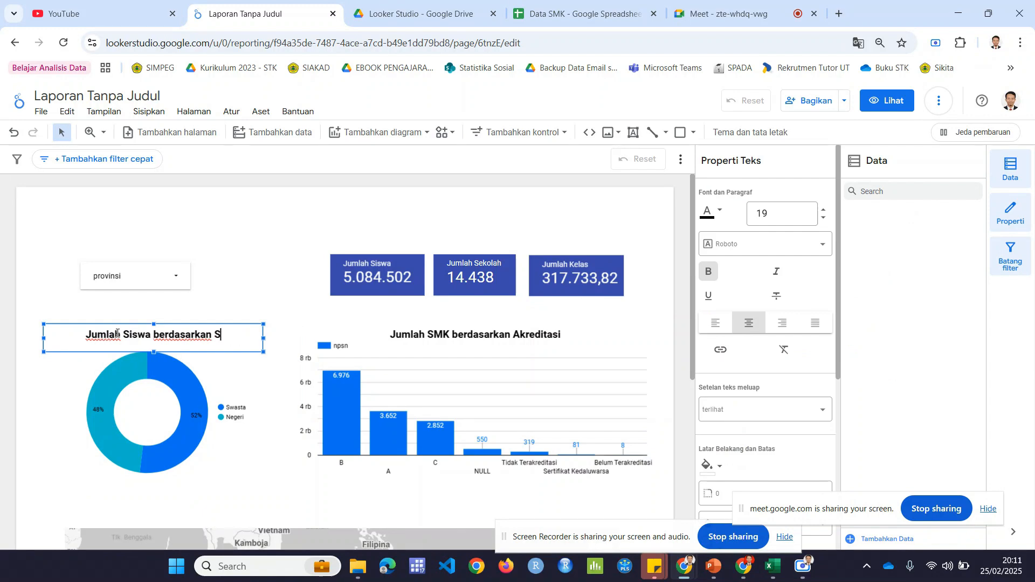
{"action": "type", "text": "tatus Sekolah"}
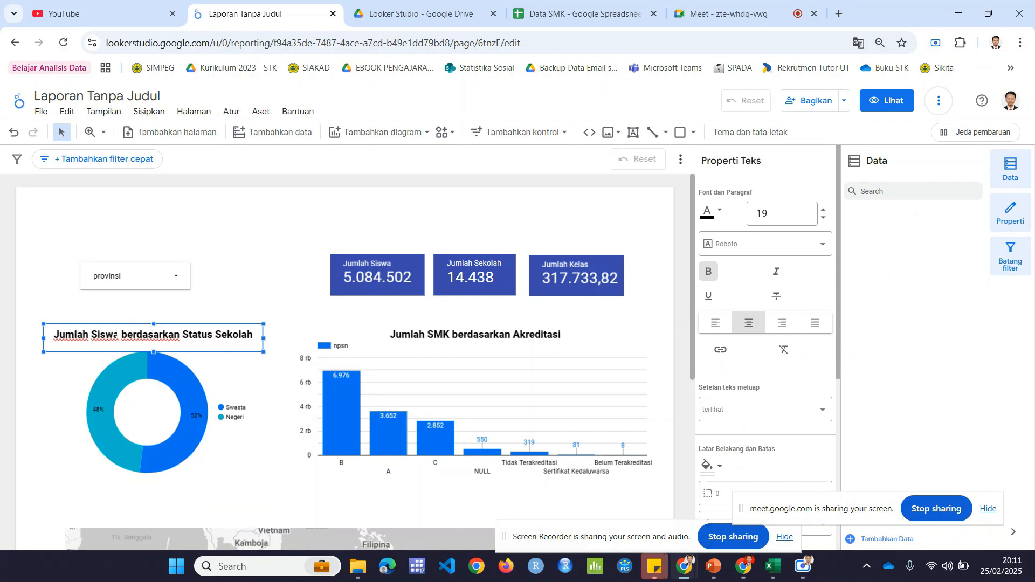
{"action": "left_click", "coordinate": [184, 222]}
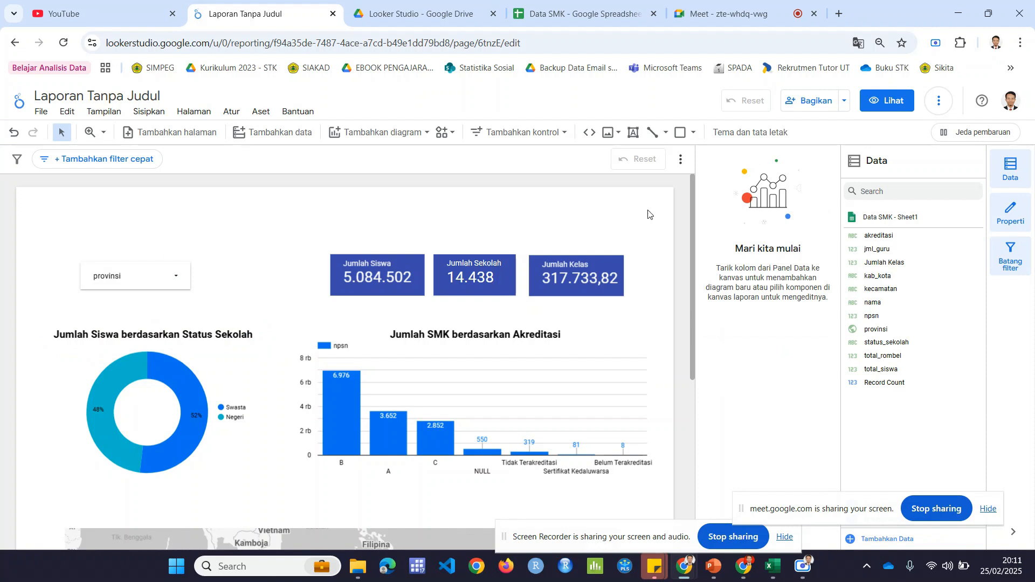
{"action": "left_click_drag", "start_coordinate": [693, 228], "coordinate": [674, 210]}
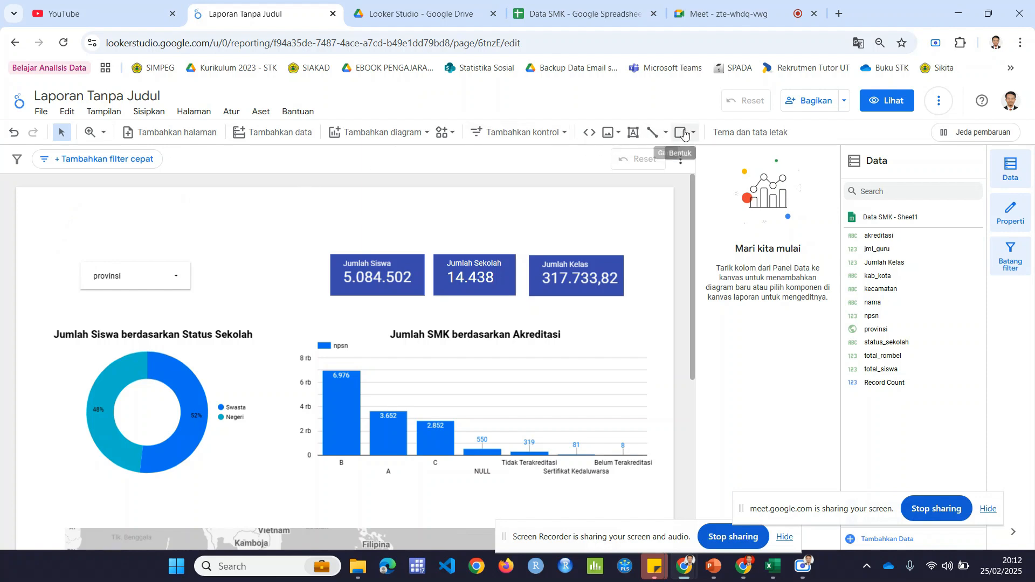
Step: Draw a rectangle (Kotak) across the full page width above the provinsi filter and the scorecards
{"action": "left_click", "coordinate": [451, 134]}
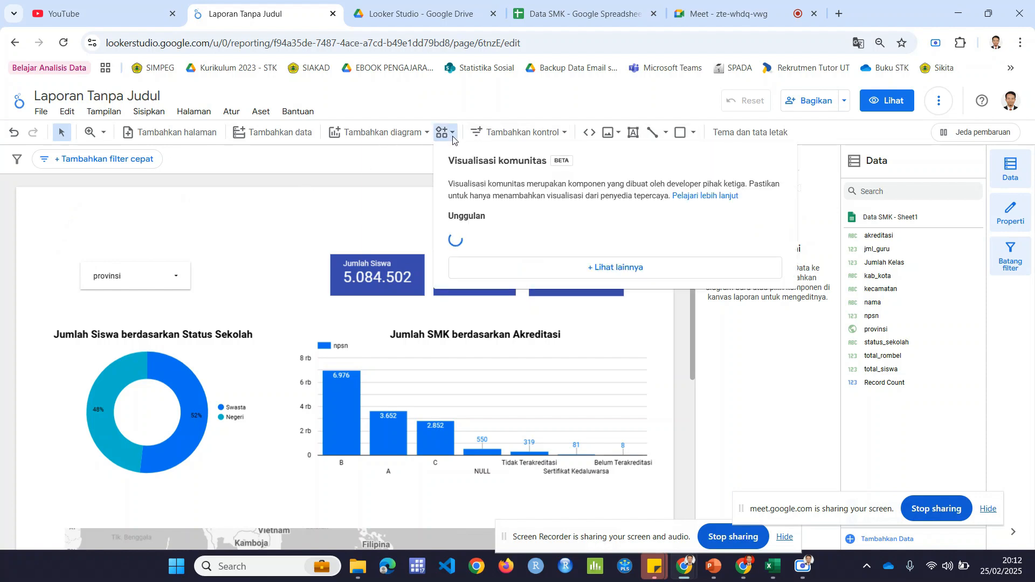
{"action": "left_click", "coordinate": [402, 192]}
{"action": "left_click", "coordinate": [694, 133]}
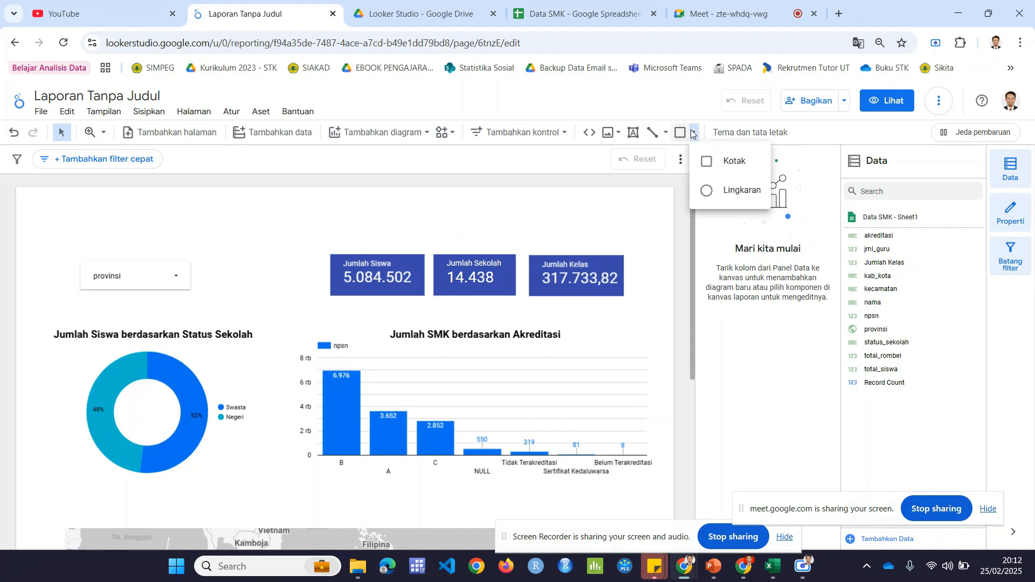
{"action": "left_click", "coordinate": [720, 171]}
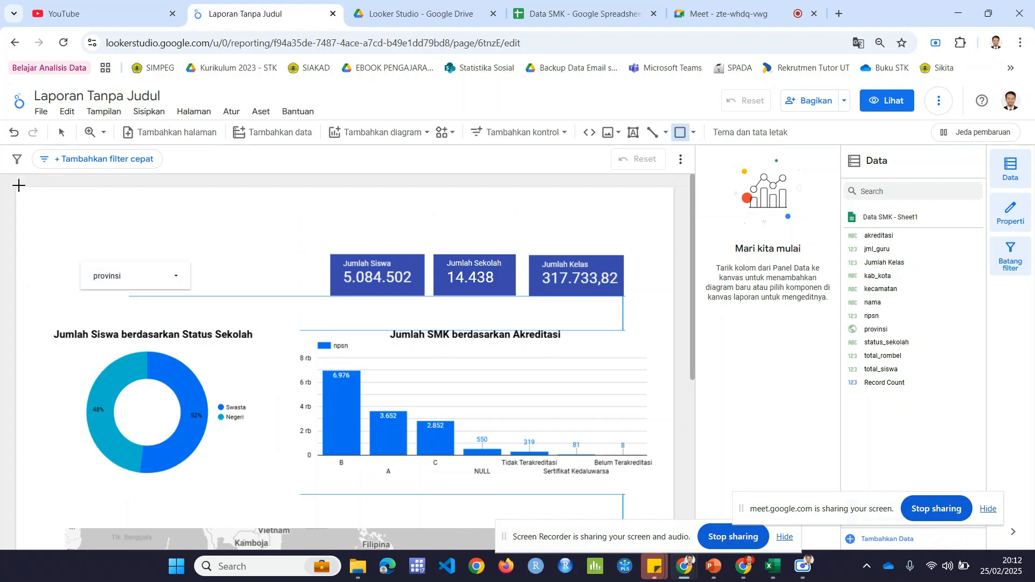
{"action": "left_click_drag", "start_coordinate": [11, 183], "coordinate": [685, 247]}
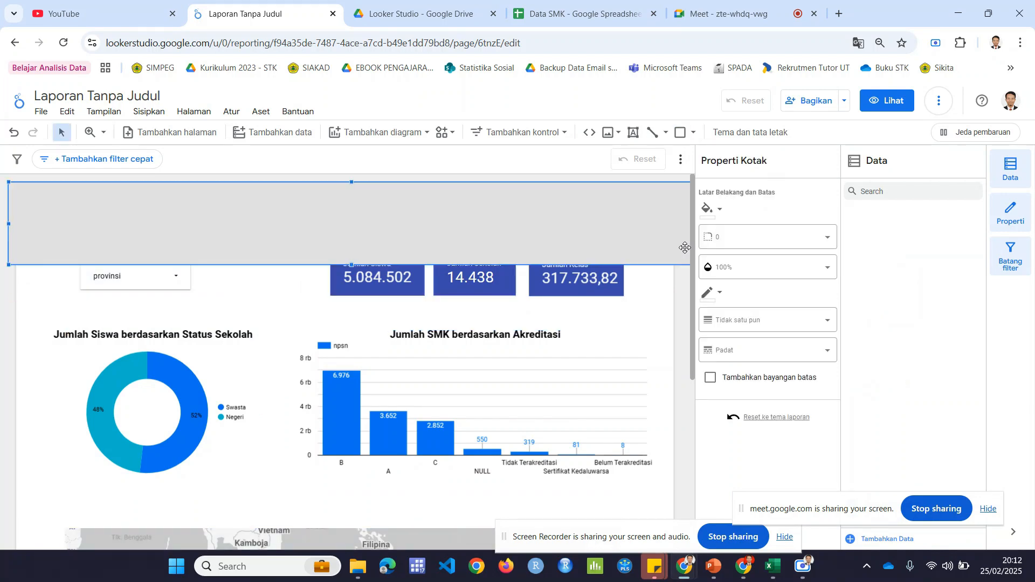
Step: Reposition and resize the rectangle into a header band matching the page width and ending just above the scorecards
{"action": "left_click_drag", "start_coordinate": [8, 223], "coordinate": [83, 222]}
{"action": "left_click_drag", "start_coordinate": [178, 219], "coordinate": [128, 213]}
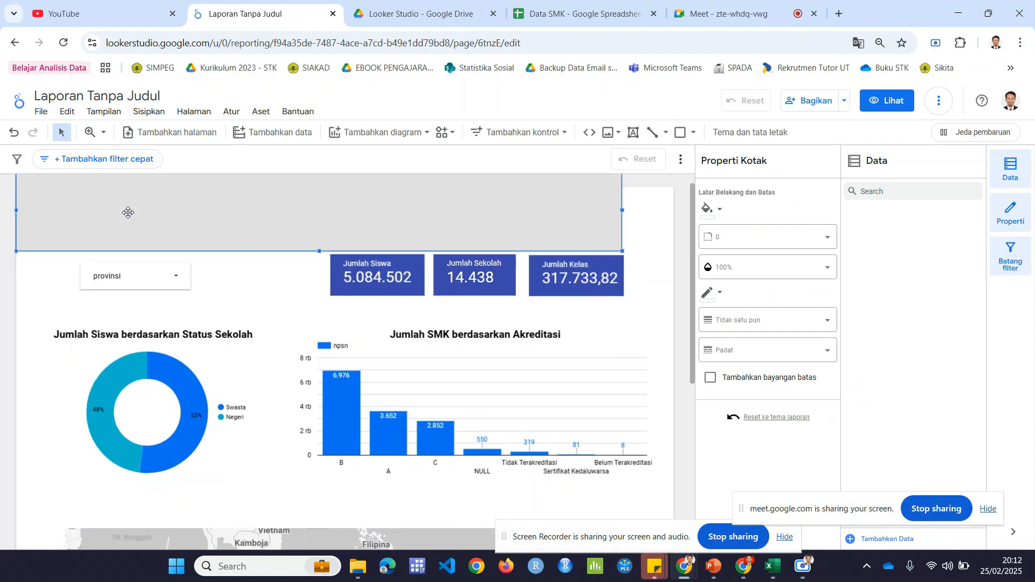
{"action": "left_click", "coordinate": [625, 211]}
{"action": "left_click_drag", "start_coordinate": [622, 210], "coordinate": [673, 210]}
{"action": "scroll", "coordinate": [564, 237], "scroll_direction": "up", "scroll_amount": 1}
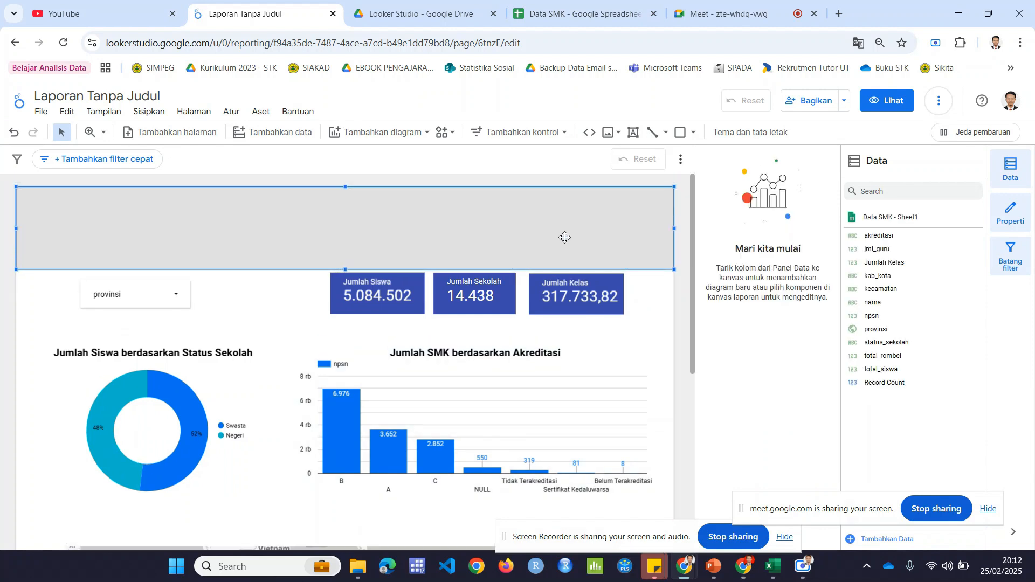
{"action": "left_click_drag", "start_coordinate": [344, 187], "coordinate": [345, 205]}
{"action": "left_click", "coordinate": [296, 292]}
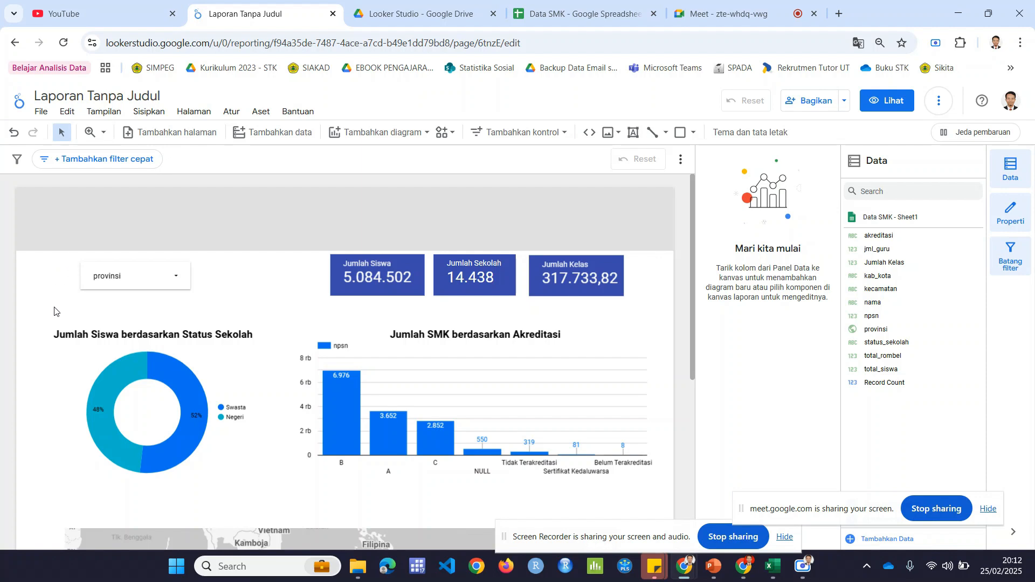
Step: Nudge the provinsi filter, scorecards, chart titles, donut chart and column chart down together to leave a gap below the header rectangle
{"action": "left_click_drag", "start_coordinate": [45, 253], "coordinate": [675, 479]}
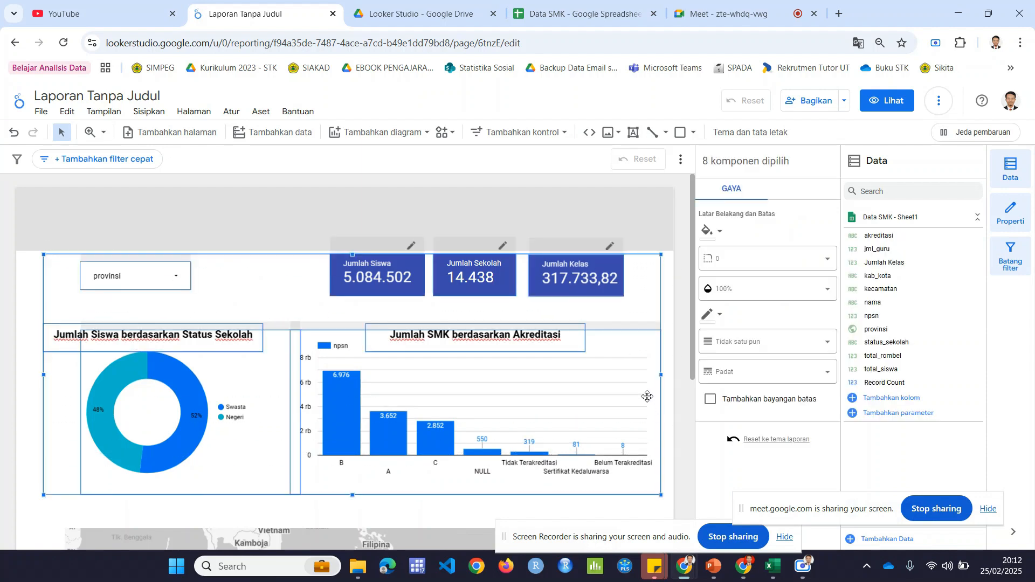
{"action": "key", "text": "Down"}
{"action": "key", "text": "Down"}
{"action": "key", "text": "Down"}
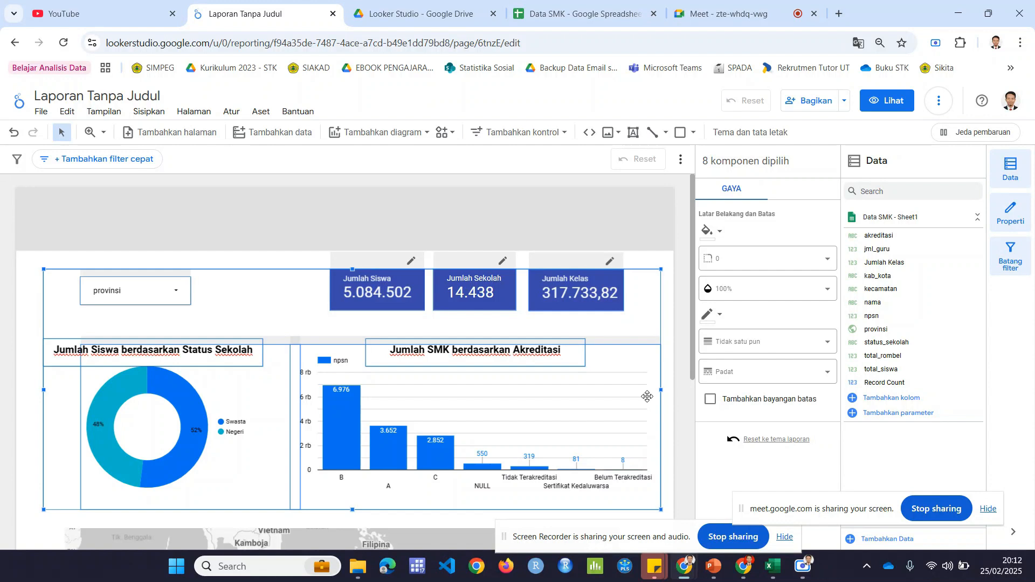
{"action": "left_click", "coordinate": [671, 268]}
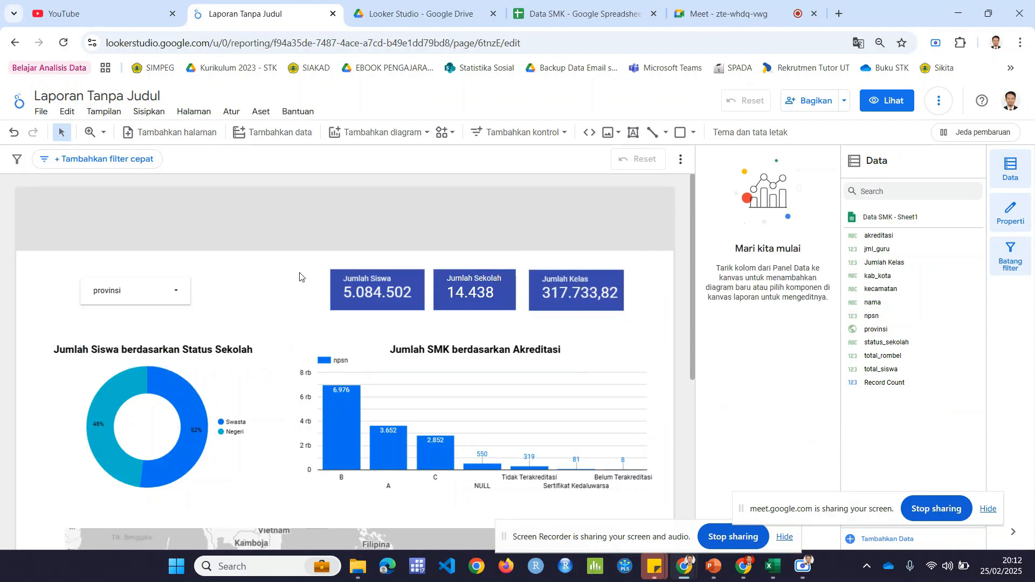
Step: Fill the header rectangle with orange and deselect it
{"action": "left_click", "coordinate": [261, 220]}
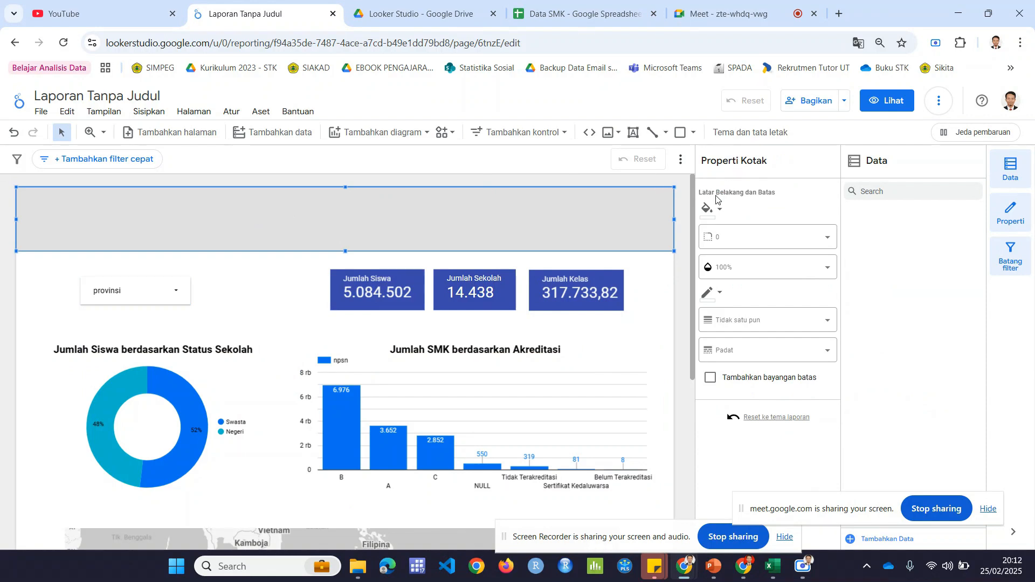
{"action": "left_click", "coordinate": [722, 210]}
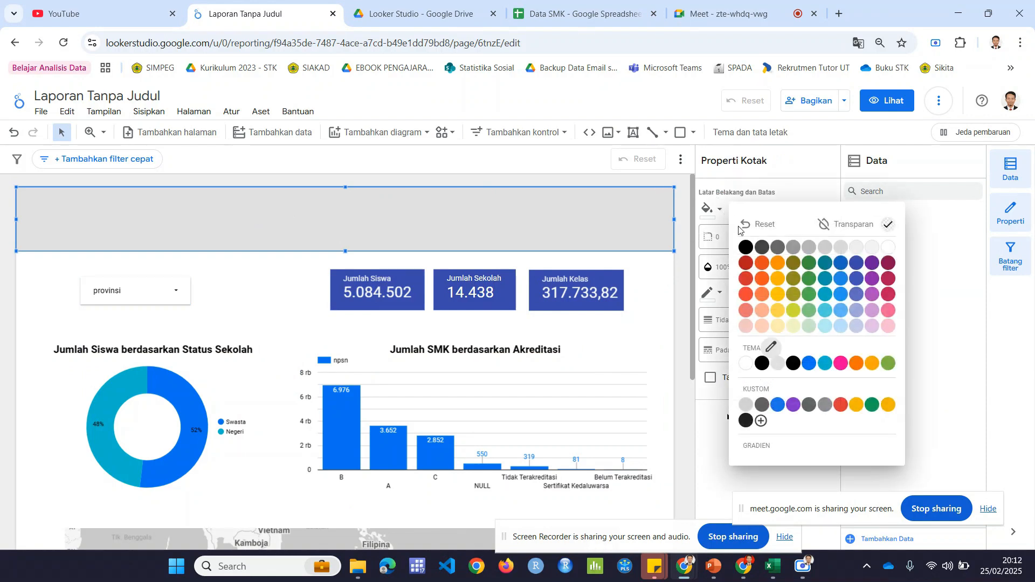
{"action": "left_click", "coordinate": [775, 265]}
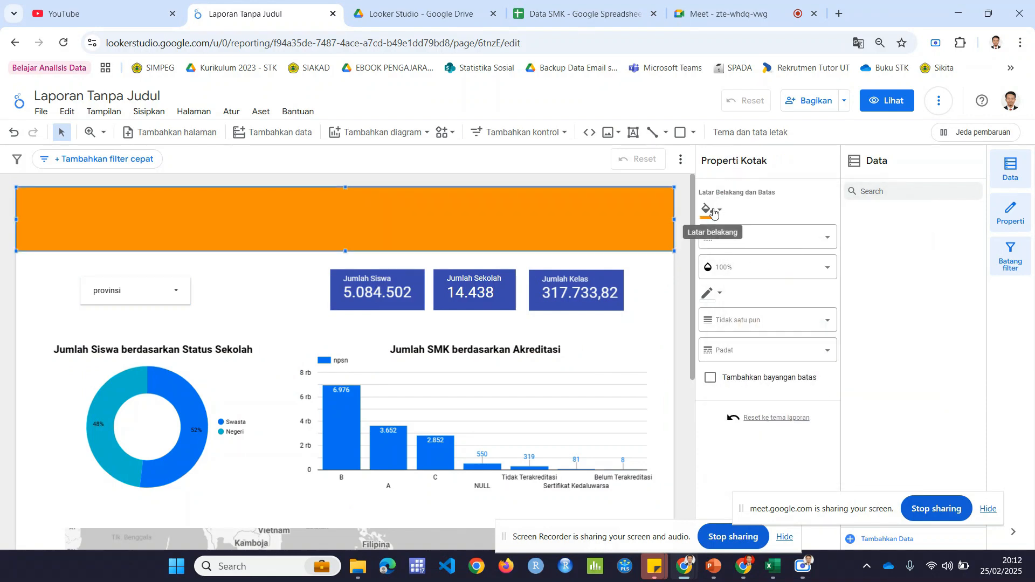
{"action": "left_click", "coordinate": [682, 276]}
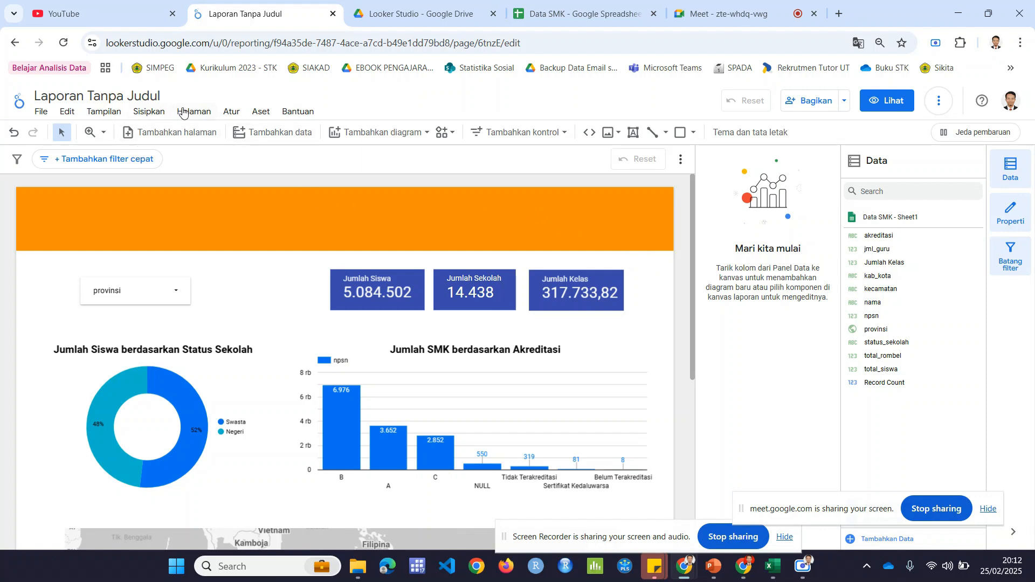
{"action": "left_click", "coordinate": [160, 111]}
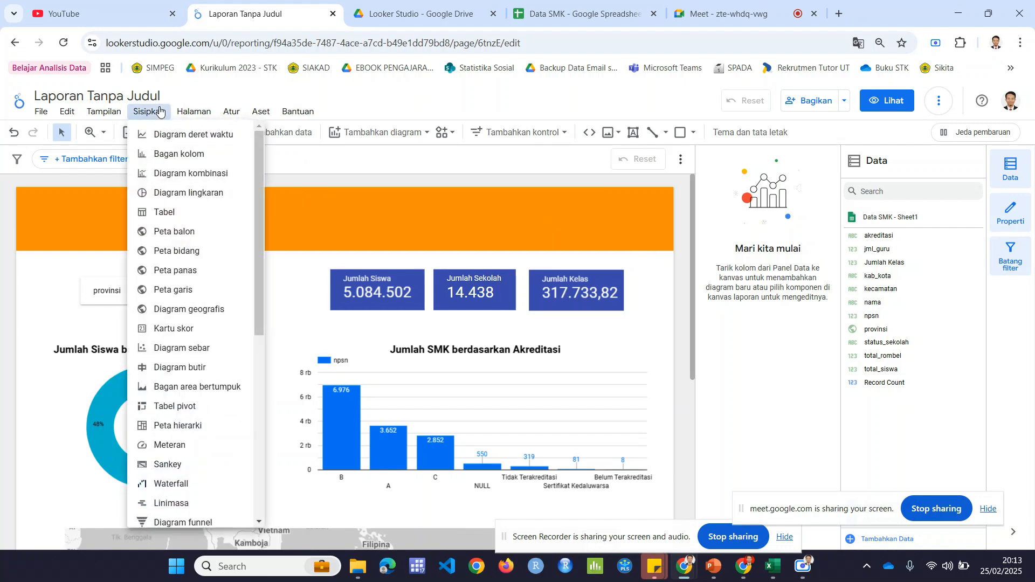
{"action": "left_click", "coordinate": [83, 269]}
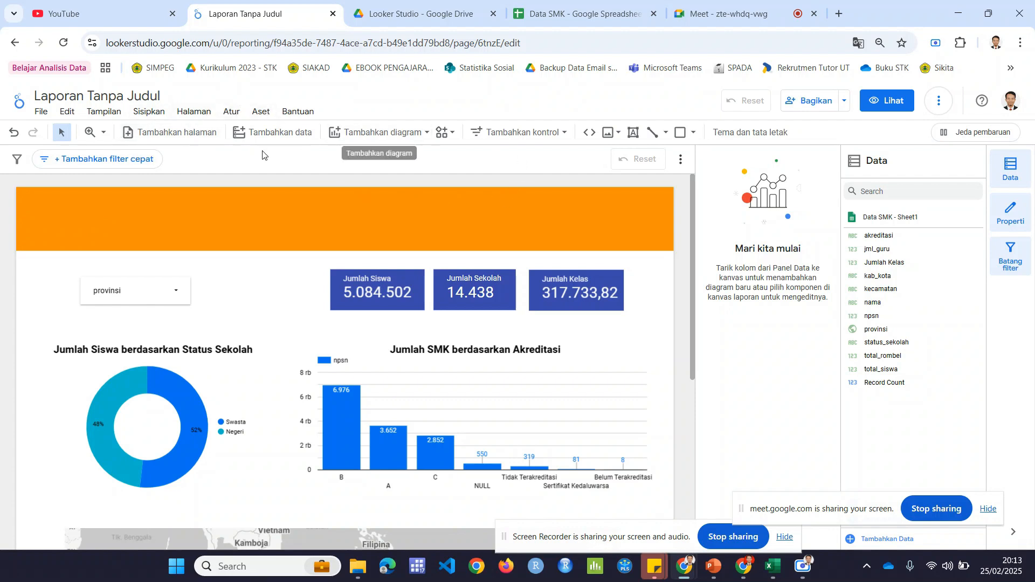
{"action": "left_click", "coordinate": [210, 114]}
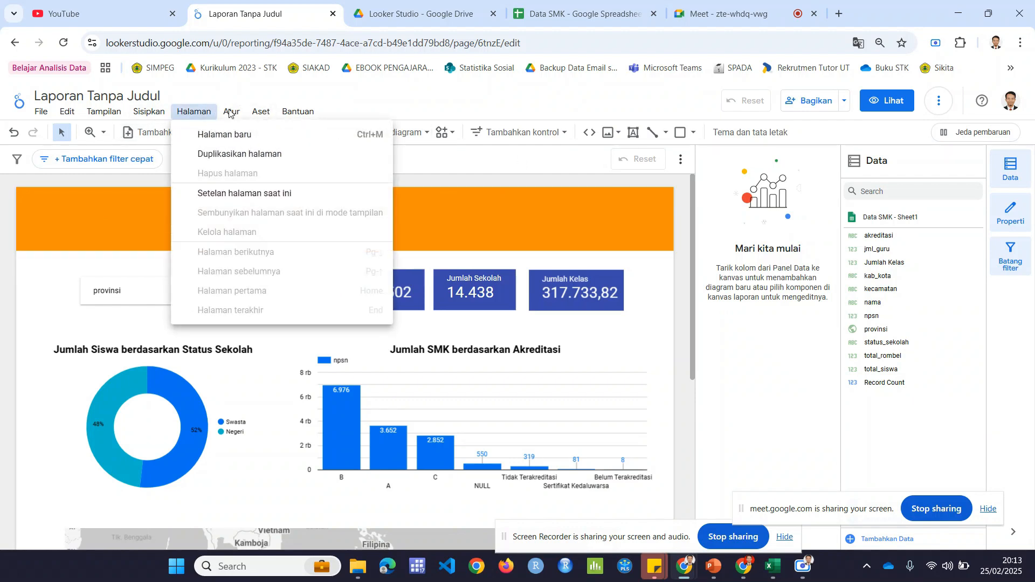
{"action": "right_click", "coordinate": [123, 266]}
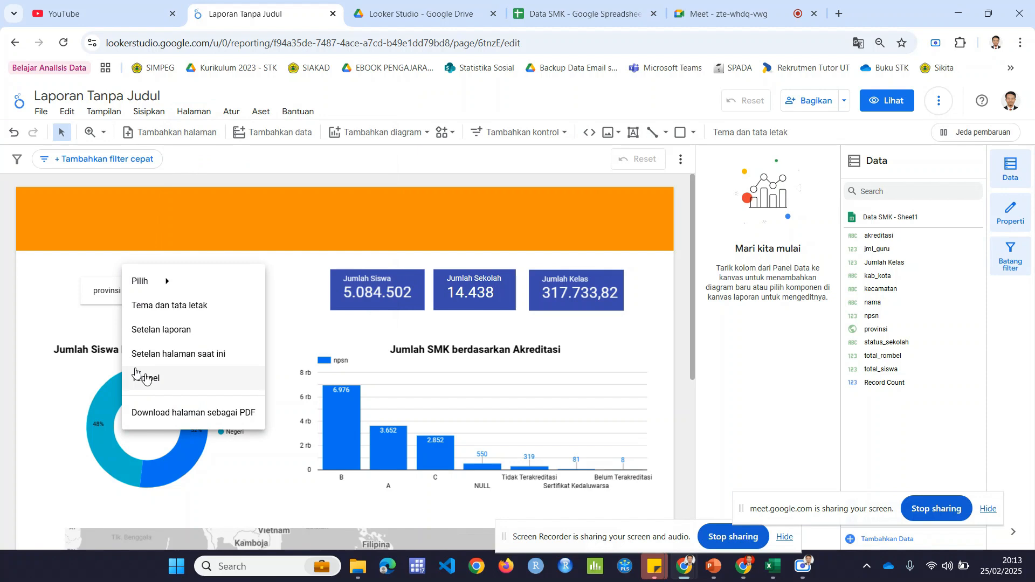
{"action": "left_click", "coordinate": [78, 269]}
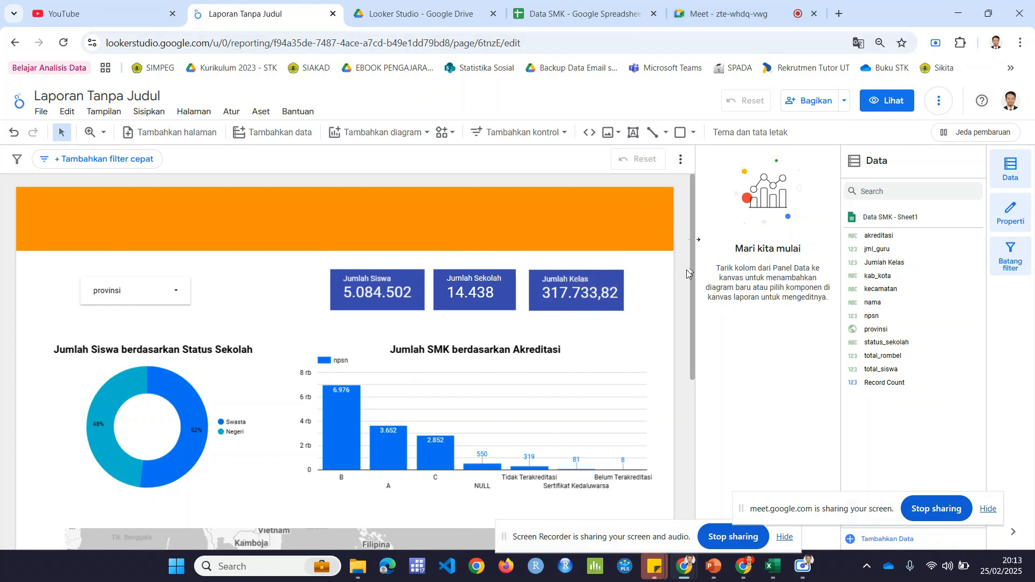
{"action": "mouse_move", "coordinate": [693, 275]}
{"action": "left_mouse_down"}
{"action": "mouse_move", "coordinate": [698, 434]}
{"action": "mouse_move", "coordinate": [691, 265]}
{"action": "left_mouse_up"}
Step: Search Google in a new browser tab for "logo kemendikbud png" and show the image results
{"action": "left_click", "coordinate": [839, 16]}
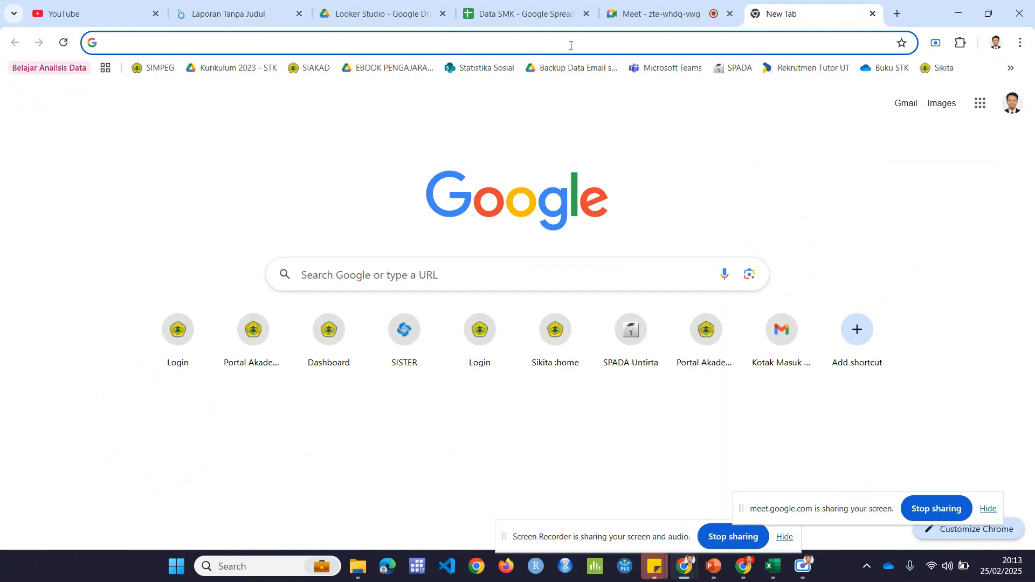
{"action": "type", "text": "logo kem"}
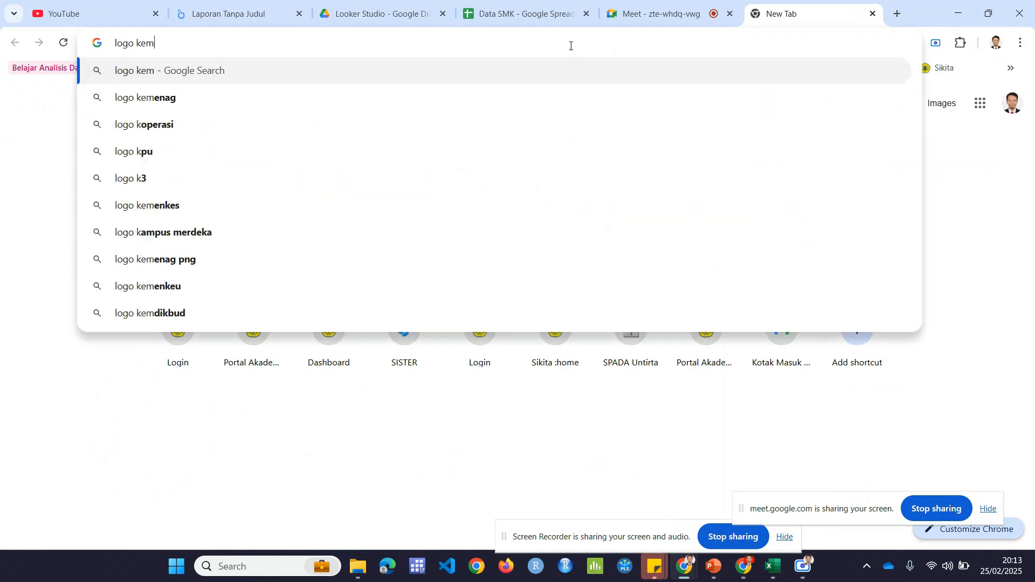
{"action": "type", "text": "endikbud"}
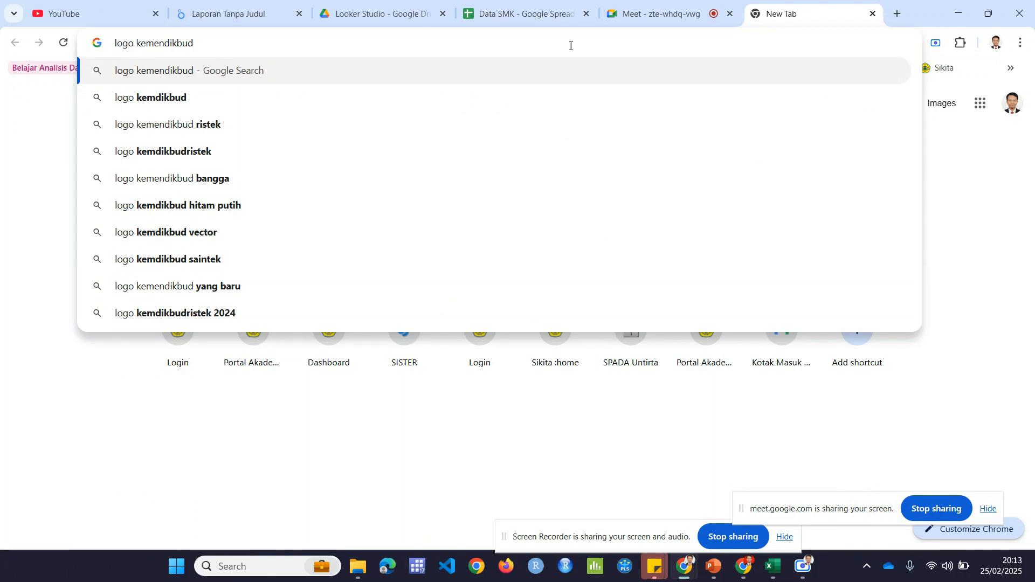
{"action": "key", "text": "Return"}
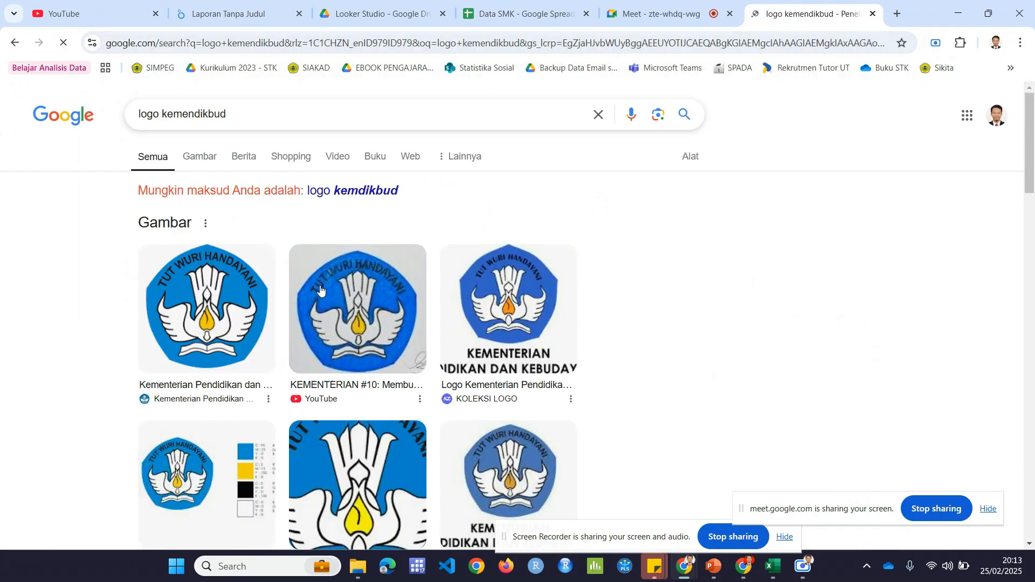
{"action": "left_click", "coordinate": [268, 103]}
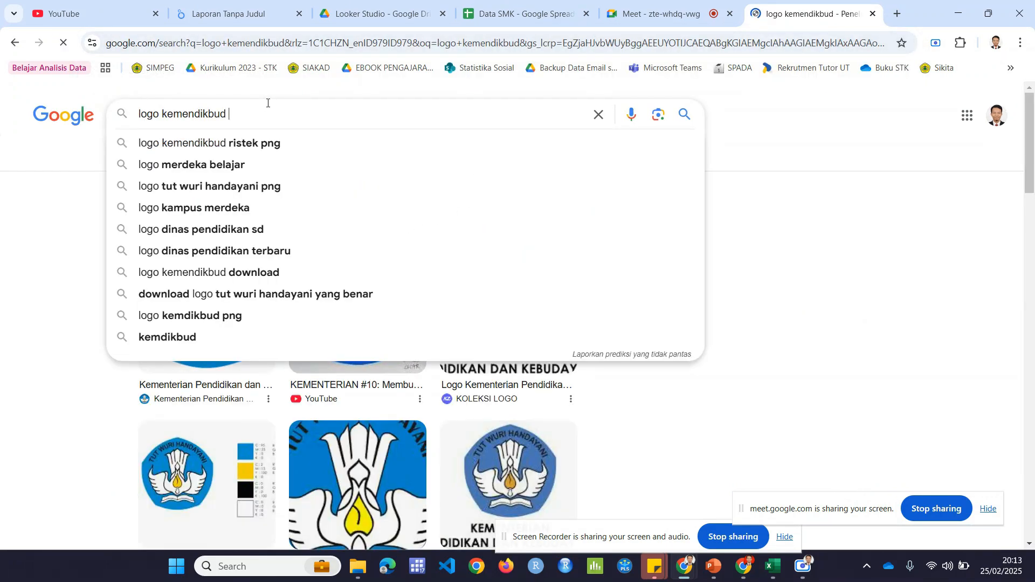
{"action": "type", "text": "png"}
{"action": "key", "text": "Return"}
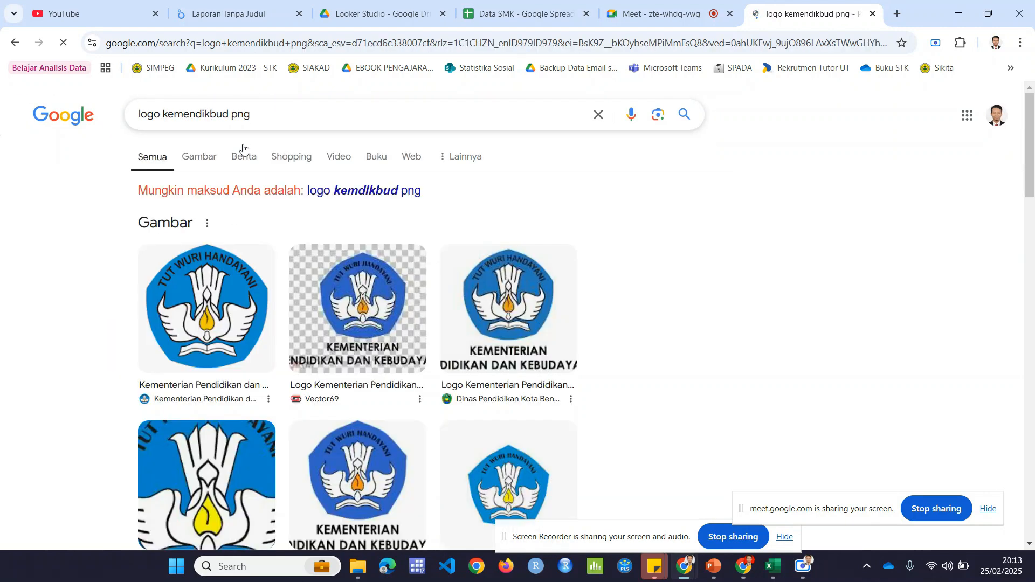
{"action": "left_click", "coordinate": [199, 160]}
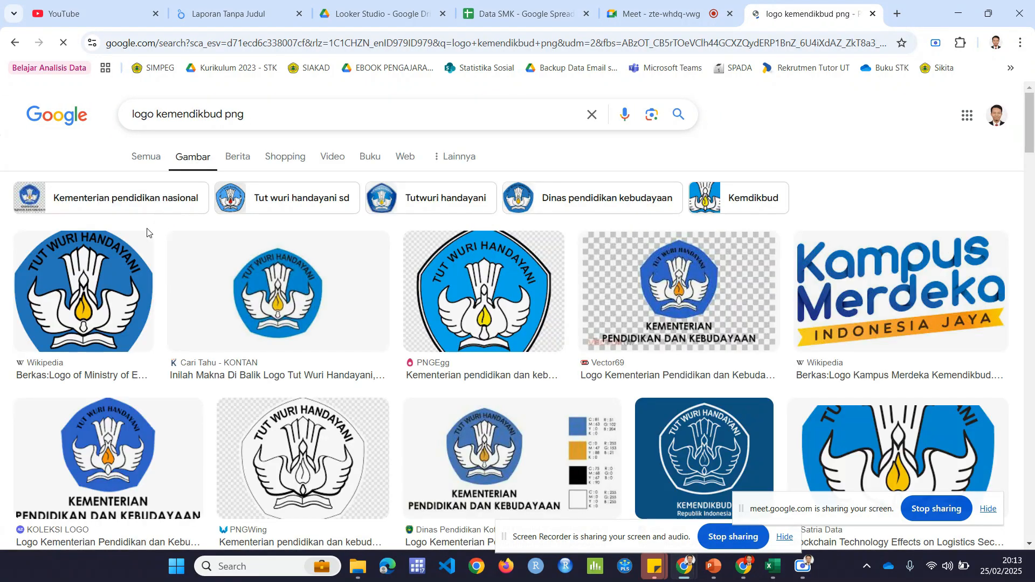
Step: Open the Wikipedia result's Tut Wuri Handayani logo as a full-size image in its own browser tab
{"action": "left_click", "coordinate": [112, 288]}
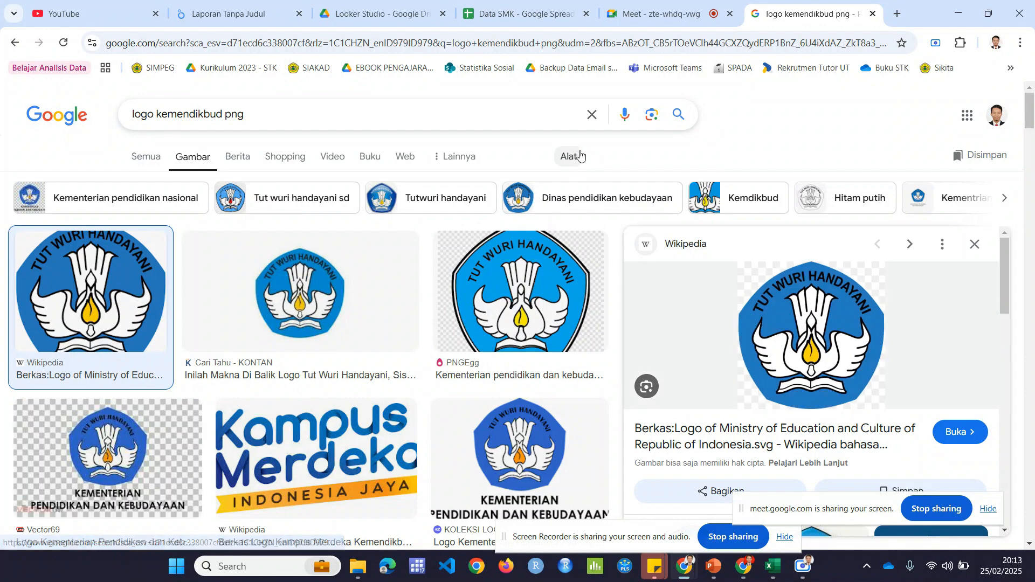
{"action": "right_click", "coordinate": [770, 327]}
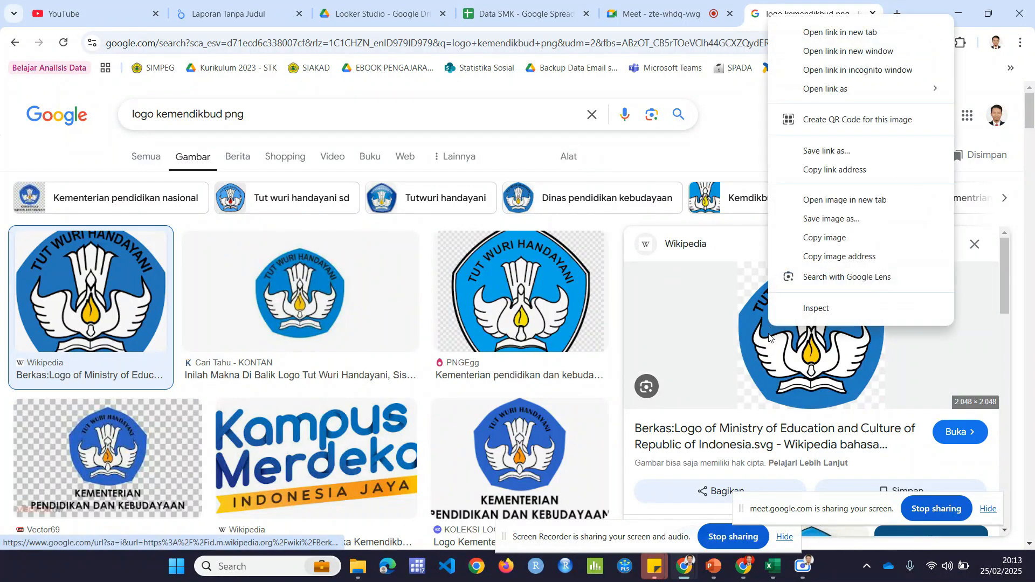
{"action": "left_click", "coordinate": [850, 202]}
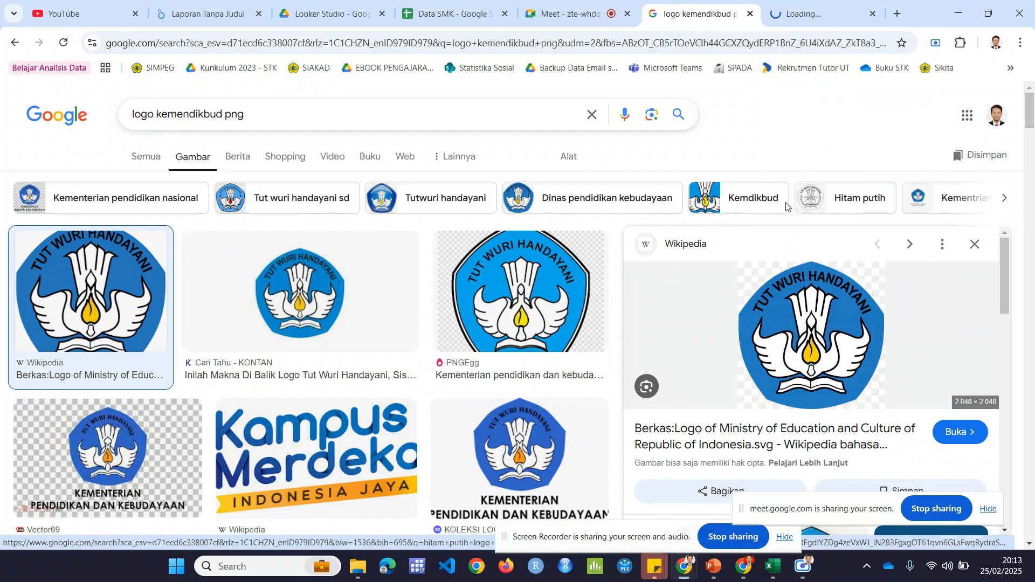
{"action": "left_click", "coordinate": [792, 12]}
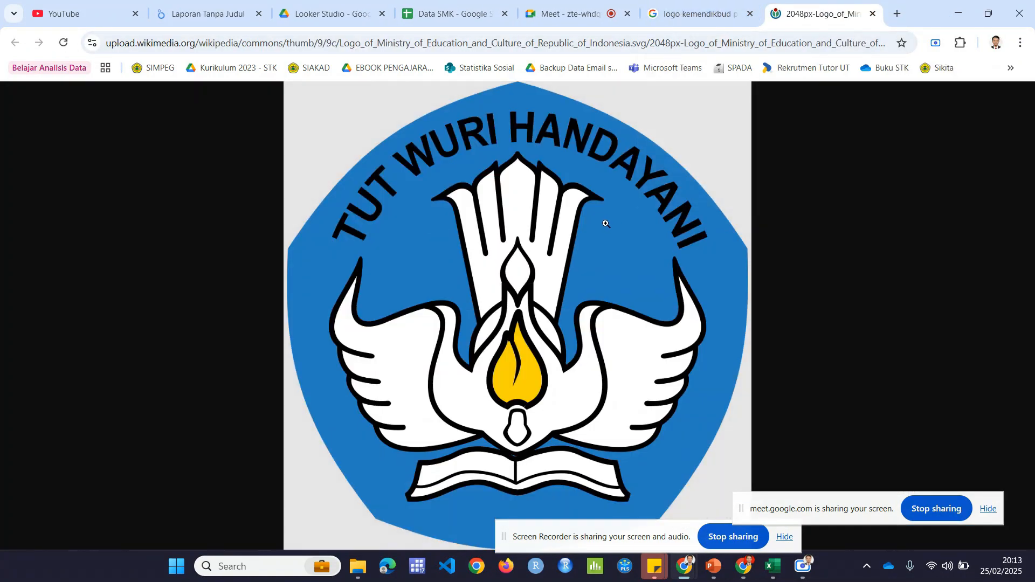
Step: Save the Tut Wuri Handayani image to Downloads as "logo kemdikbud" in PNG format and return to the Looker Studio report tab
{"action": "right_click", "coordinate": [606, 227]}
{"action": "left_click", "coordinate": [674, 261]}
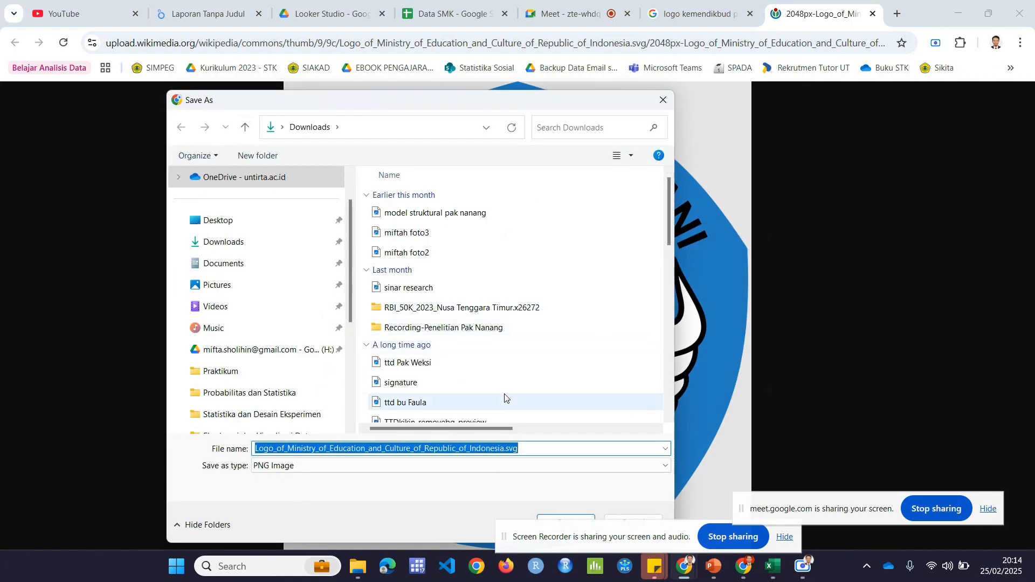
{"action": "type", "text": "logo kemn"}
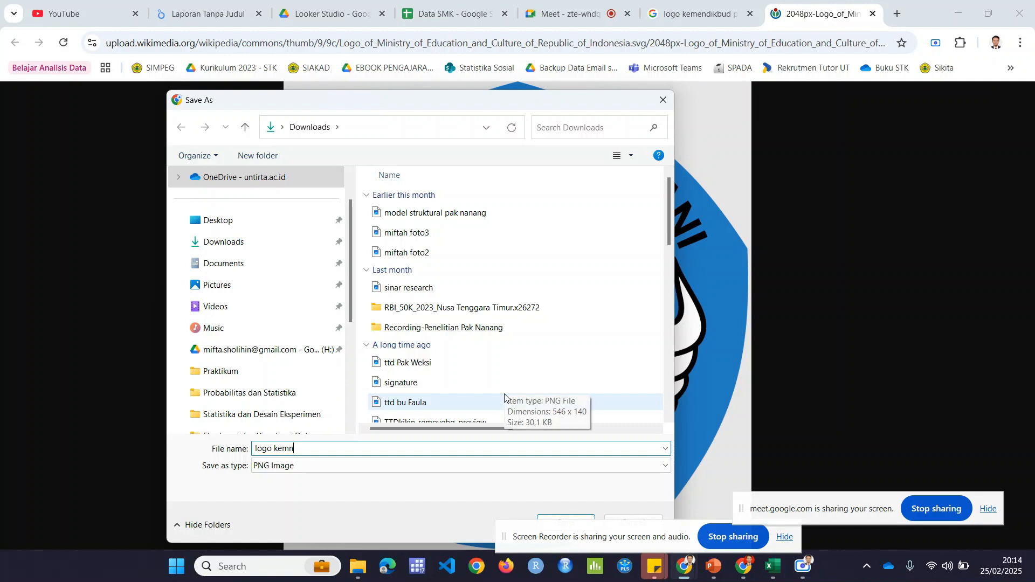
{"action": "key", "text": "BackSpace"}
{"action": "type", "text": "dikbuf"}
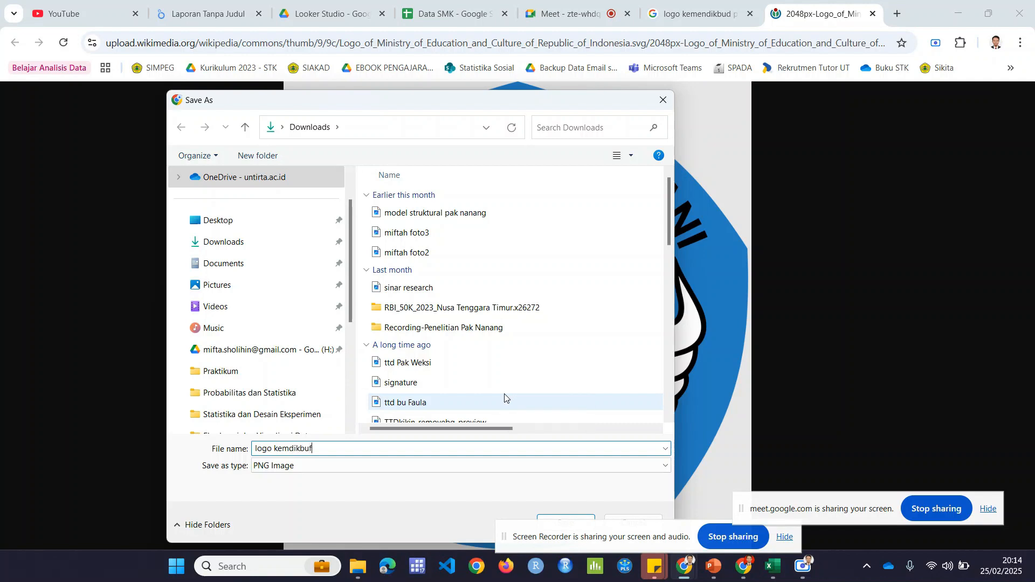
{"action": "key", "text": "BackSpace"}
{"action": "type", "text": "d"}
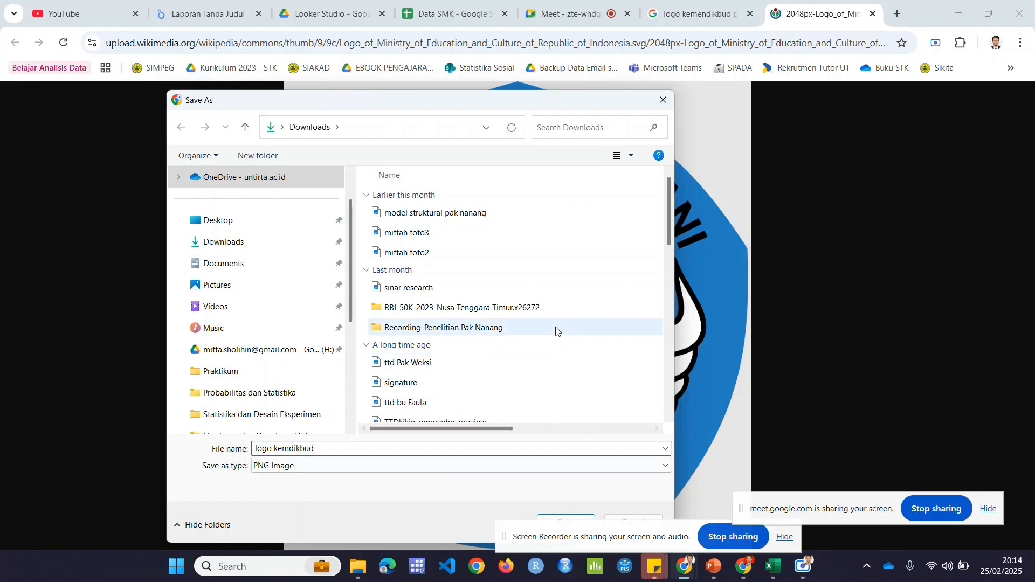
{"action": "scroll", "coordinate": [556, 331], "scroll_direction": "down", "scroll_amount": 1}
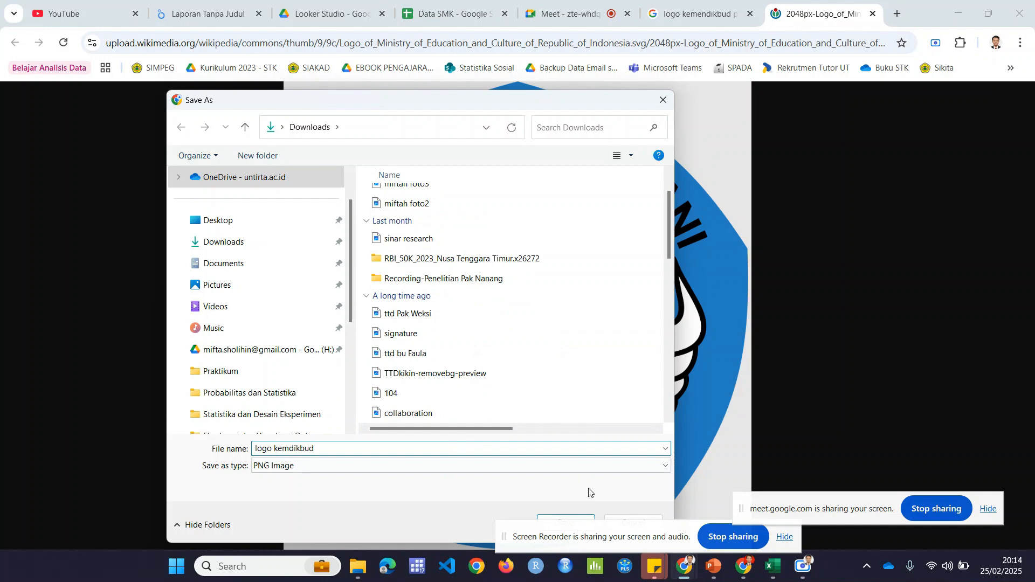
{"action": "left_click", "coordinate": [583, 517]}
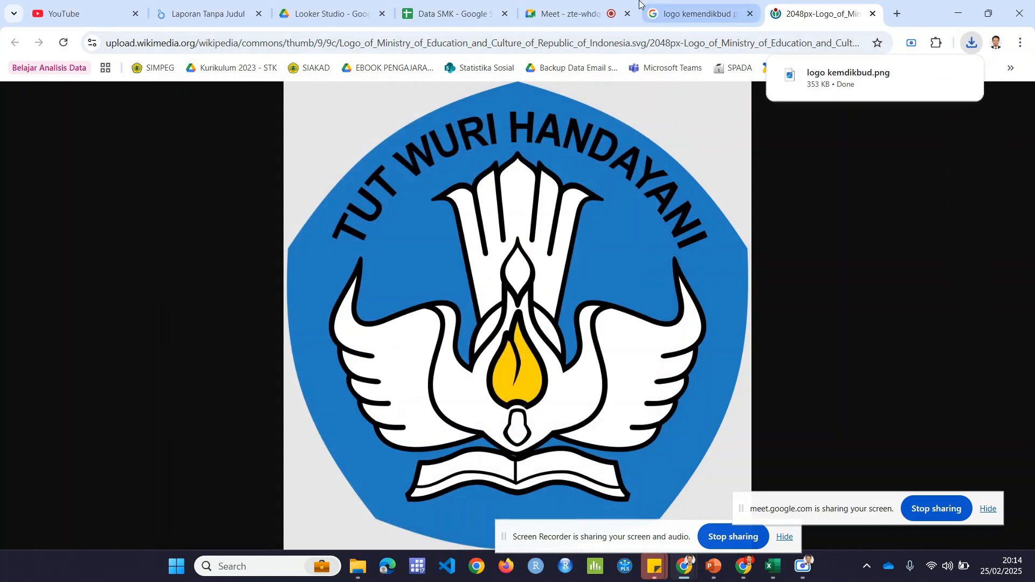
{"action": "left_click", "coordinate": [189, 4]}
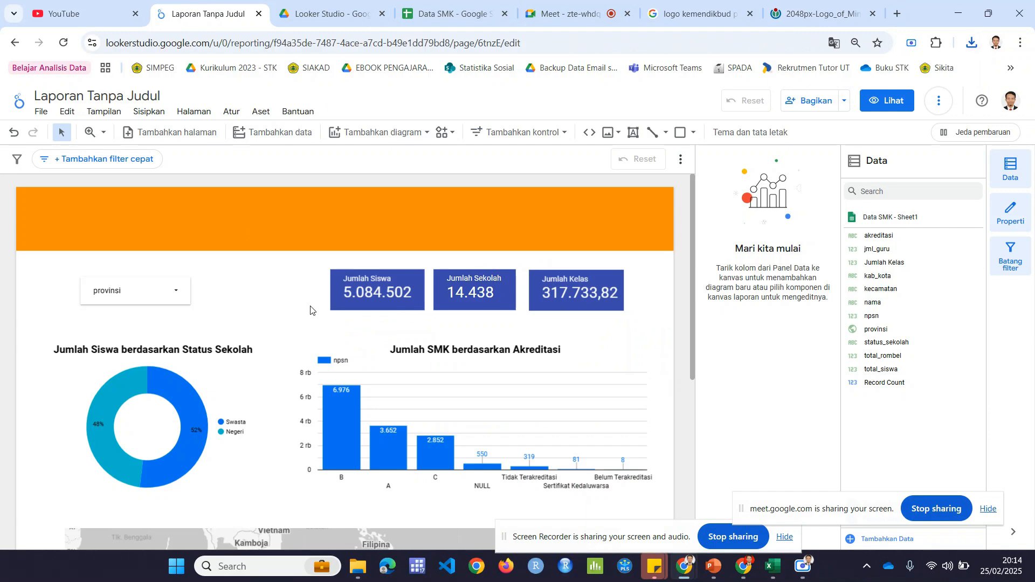
Step: Switch to File Explorer and copy the path of the logo kemdikbud file in the Downloads folder
{"action": "left_click", "coordinate": [365, 576]}
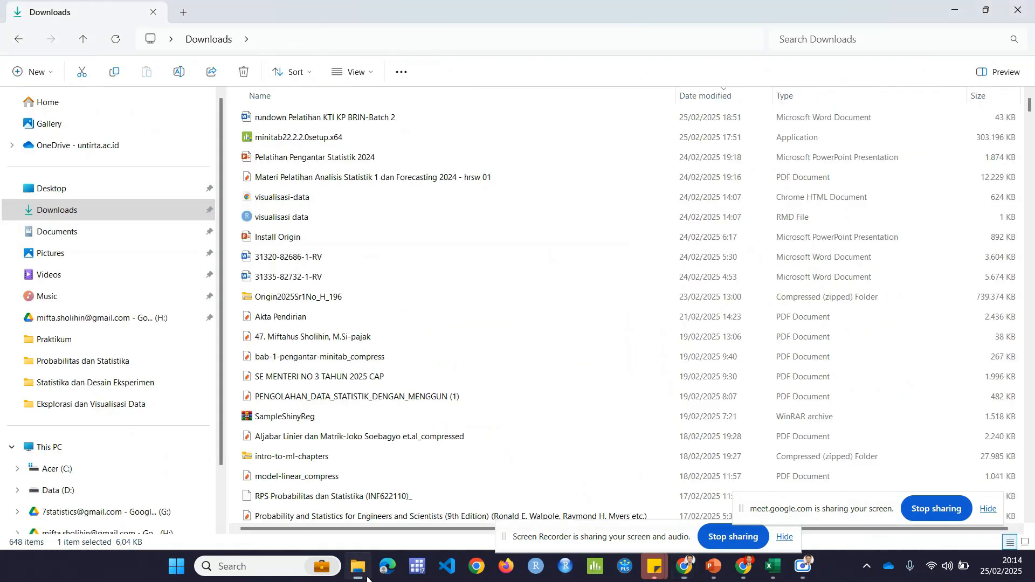
{"action": "left_click", "coordinate": [102, 208]}
{"action": "left_click", "coordinate": [293, 118]}
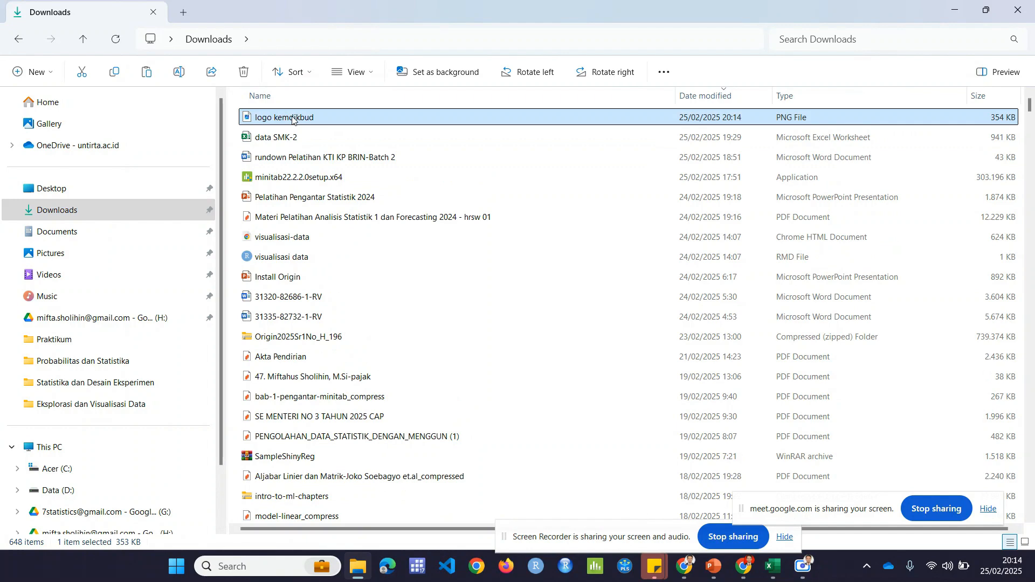
{"action": "right_click", "coordinate": [292, 119]}
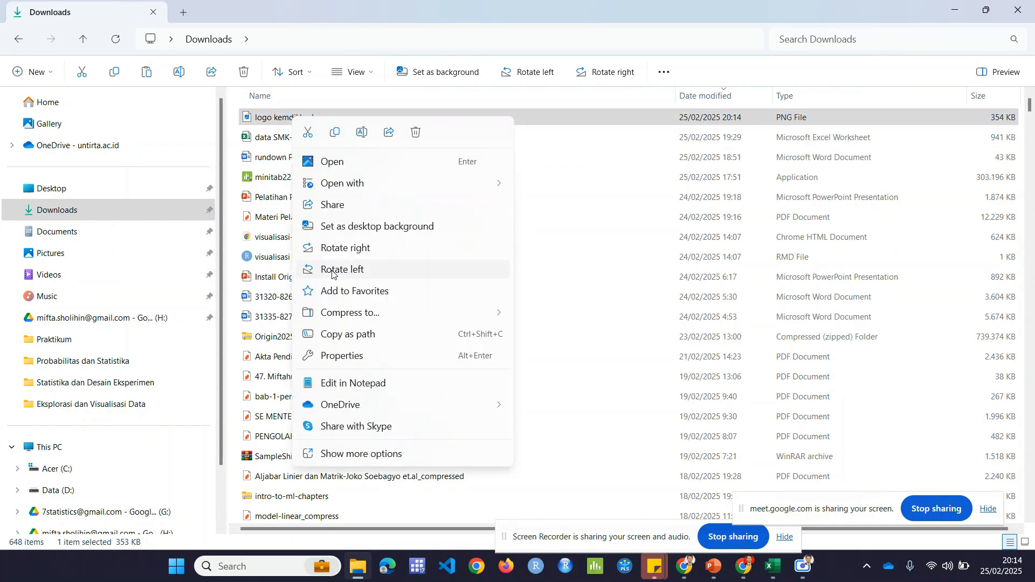
{"action": "left_click", "coordinate": [279, 116]}
{"action": "right_click", "coordinate": [279, 116]}
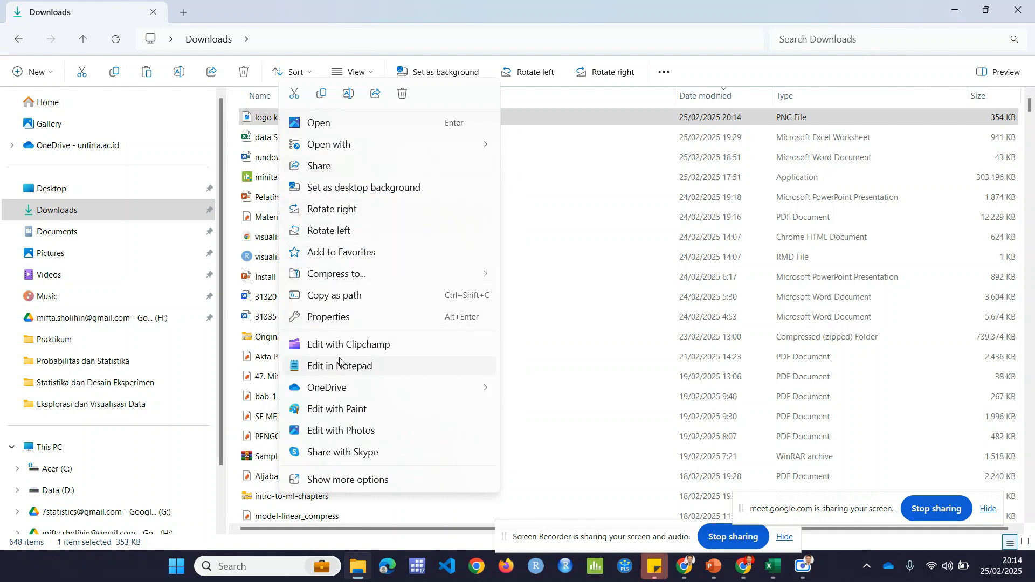
{"action": "left_click", "coordinate": [348, 295]}
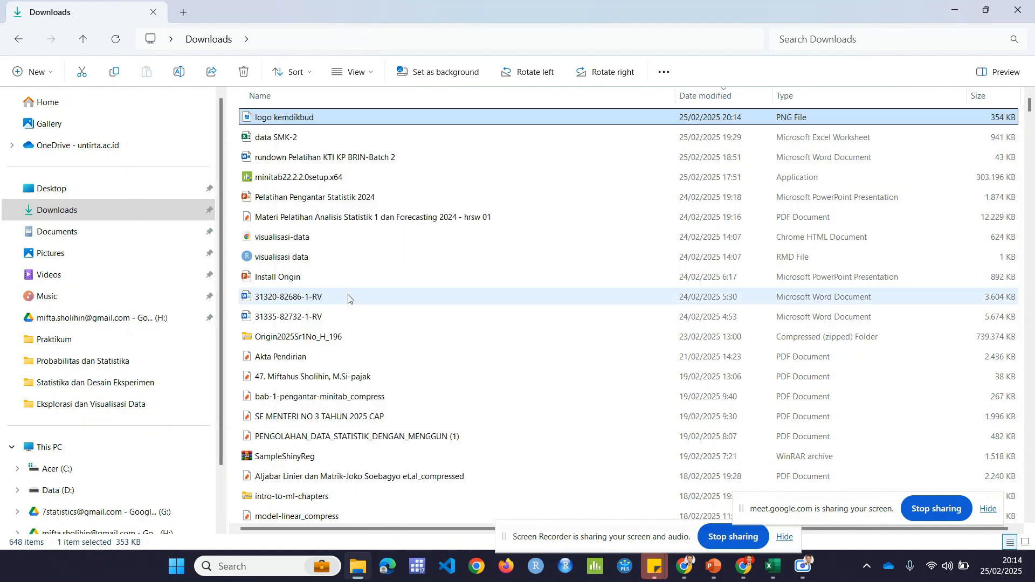
Step: Switch back to the Looker Studio report, try to paste the logo onto the page, and delete the pasted chart title copy
{"action": "mouse_move", "coordinate": [742, 571]}
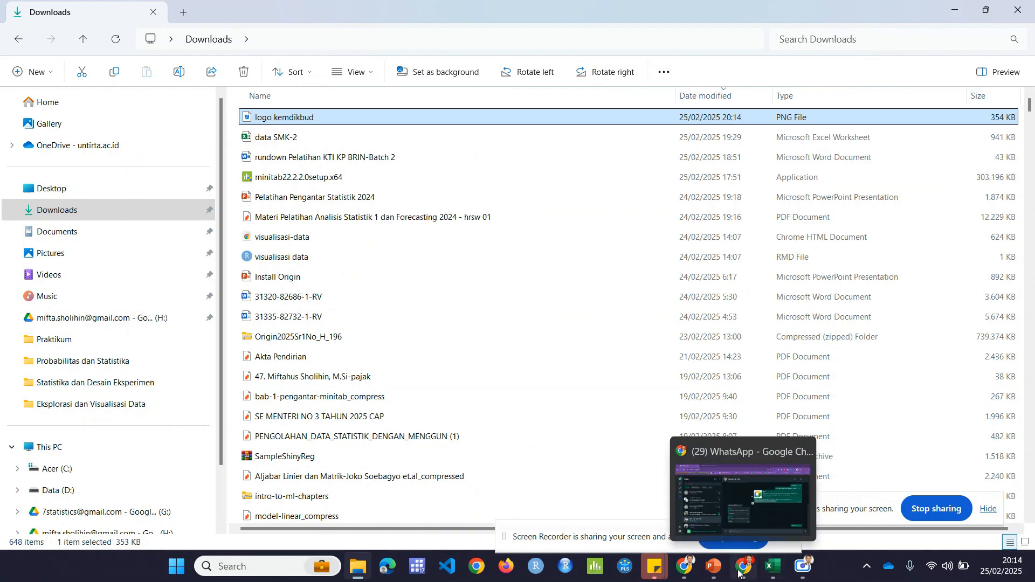
{"action": "mouse_move", "coordinate": [686, 571]}
{"action": "left_click", "coordinate": [538, 499]}
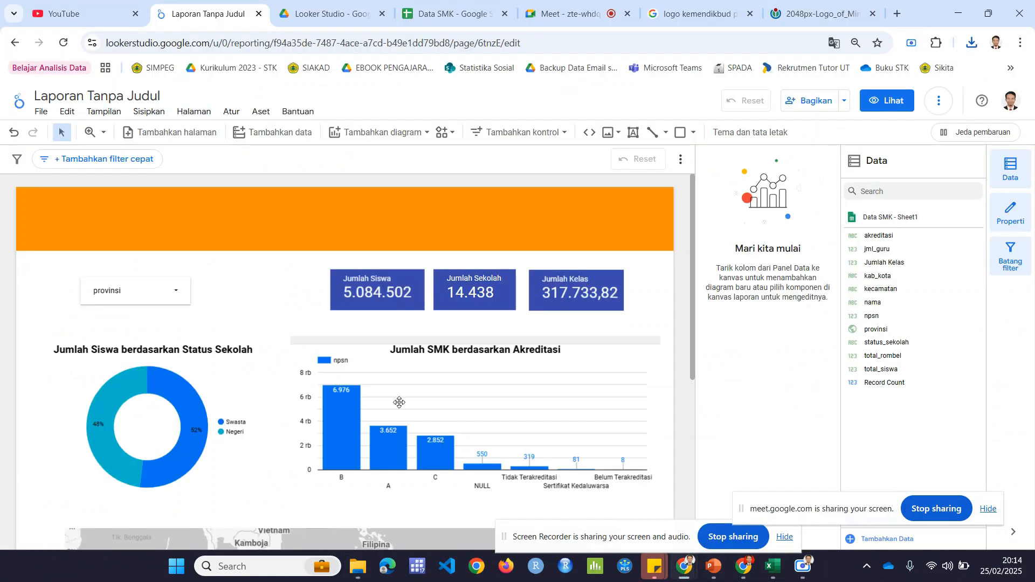
{"action": "right_click", "coordinate": [246, 272]}
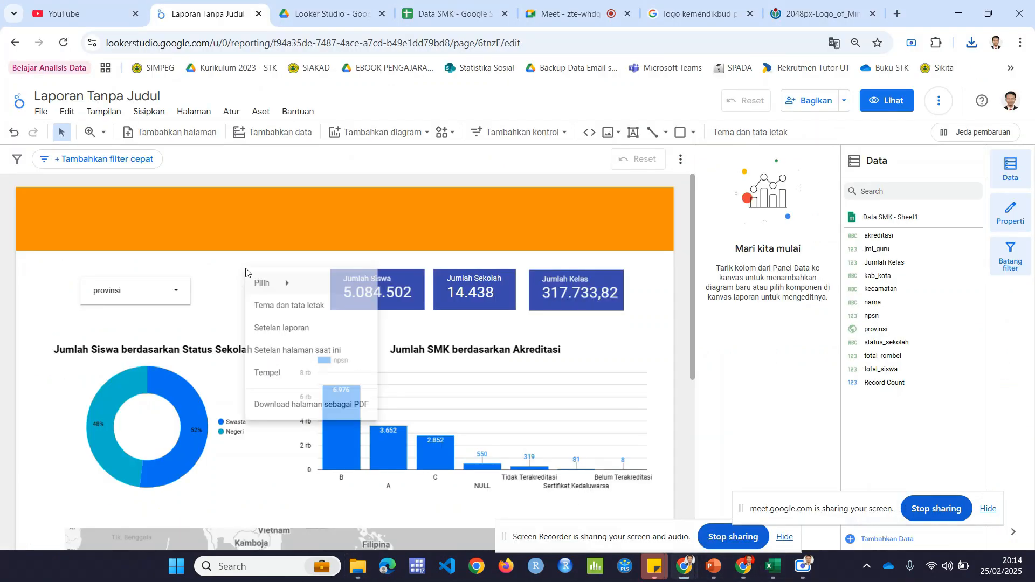
{"action": "left_click", "coordinate": [289, 382]}
{"action": "scroll", "coordinate": [270, 297], "scroll_direction": "up", "scroll_amount": 2}
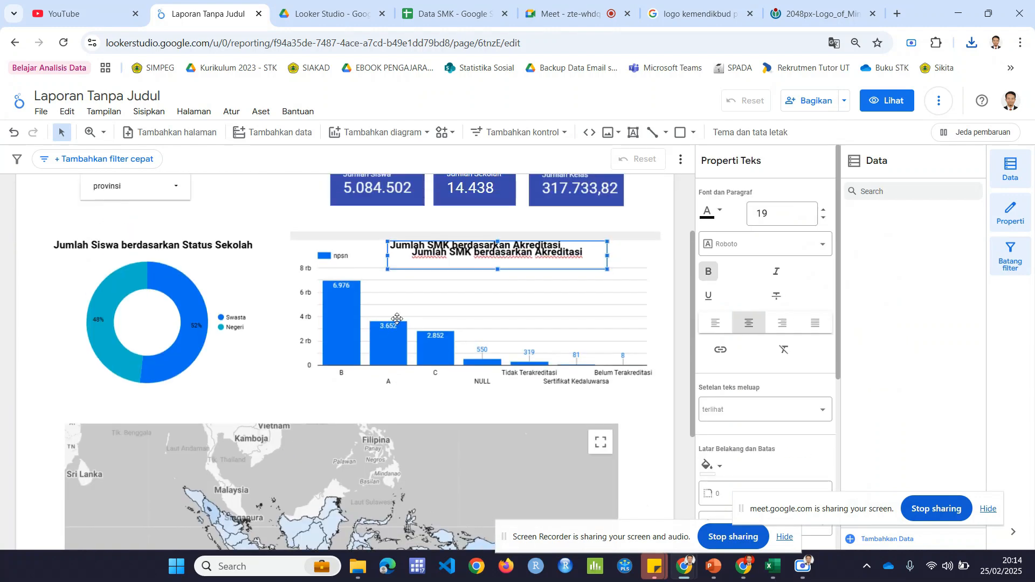
{"action": "key", "text": "Delete"}
{"action": "scroll", "coordinate": [261, 231], "scroll_direction": "up", "scroll_amount": 2}
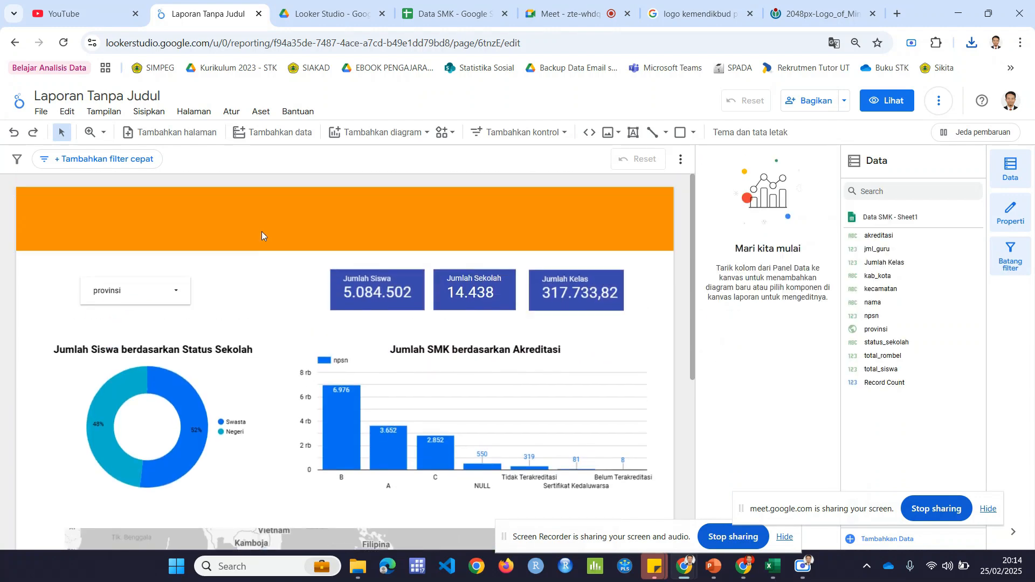
Step: Try again to paste the copied logo into the report, undoing the first paste and rechecking the file in File Explorer
{"action": "key", "text": "ctrl+v"}
{"action": "key", "text": "ctrl+z"}
{"action": "key", "text": "alt+Tab"}
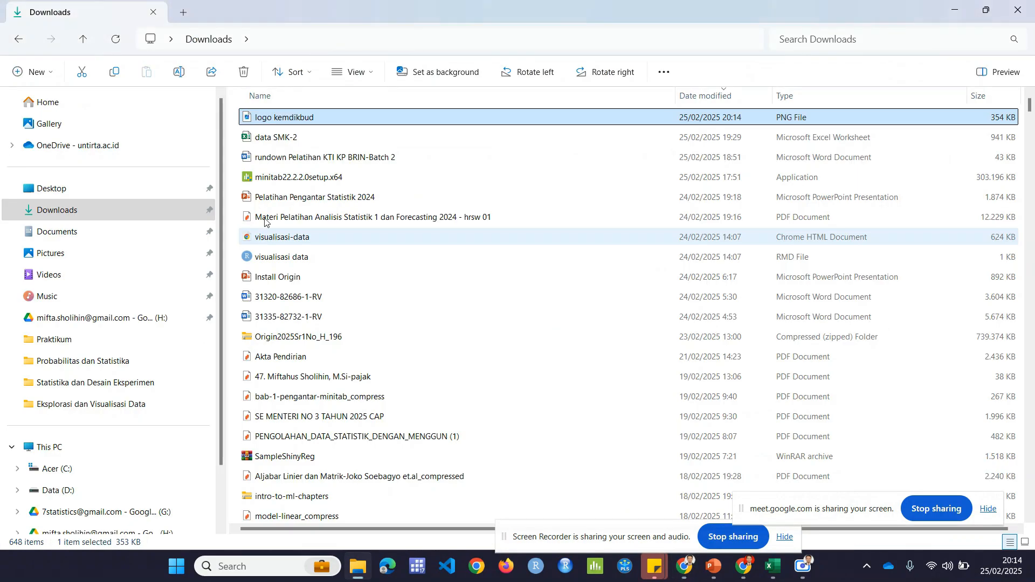
{"action": "key", "text": "alt+Tab"}
{"action": "scroll", "coordinate": [261, 215], "scroll_direction": "up", "scroll_amount": 4}
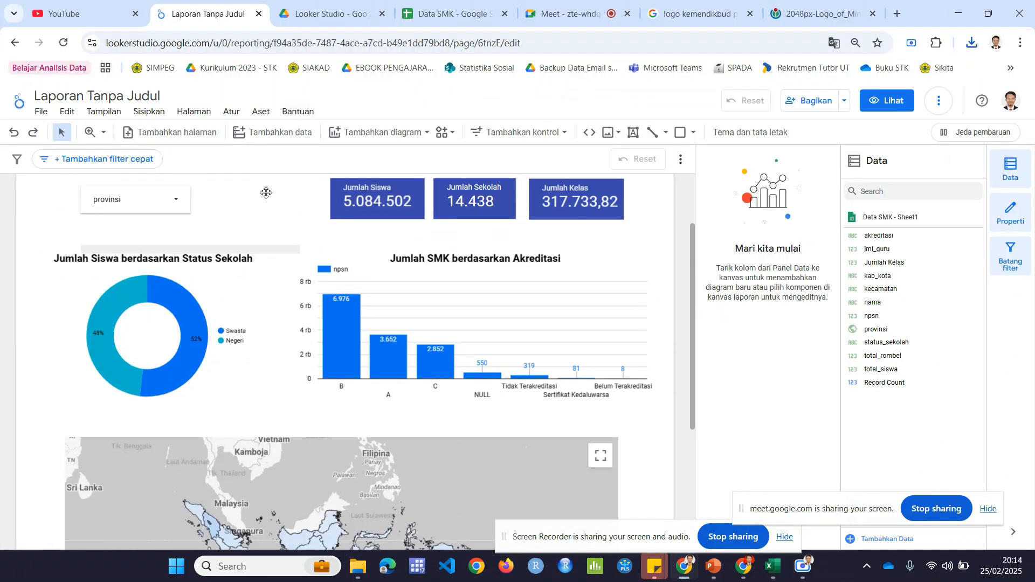
{"action": "key", "text": "ctrl+v"}
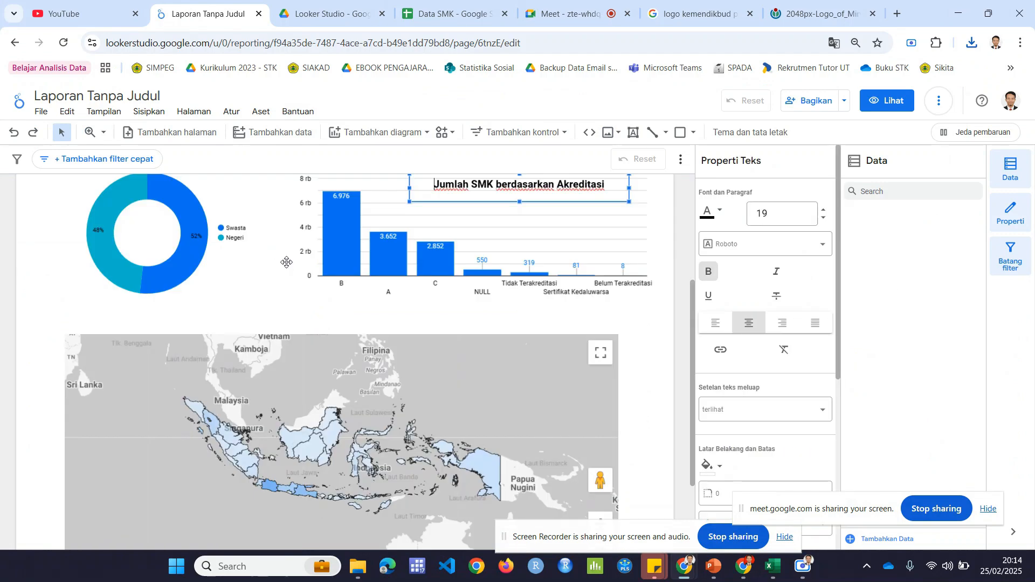
{"action": "scroll", "coordinate": [374, 302], "scroll_direction": "up", "scroll_amount": 5}
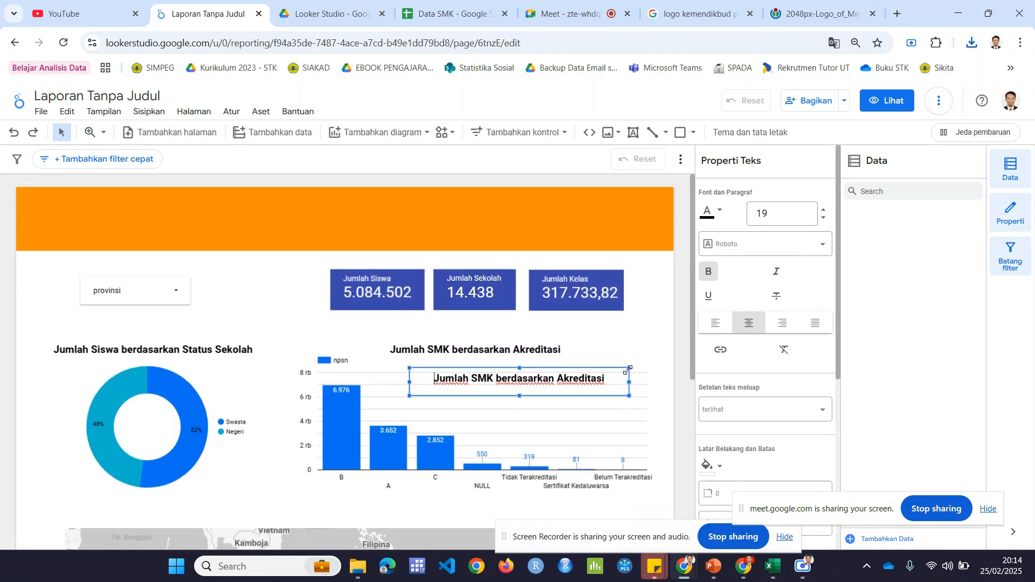
Step: Delete the duplicate "Jumlah SMK berdasarkan Akreditasi" text box lying over the column chart
{"action": "left_click_drag", "start_coordinate": [629, 369], "coordinate": [634, 356]}
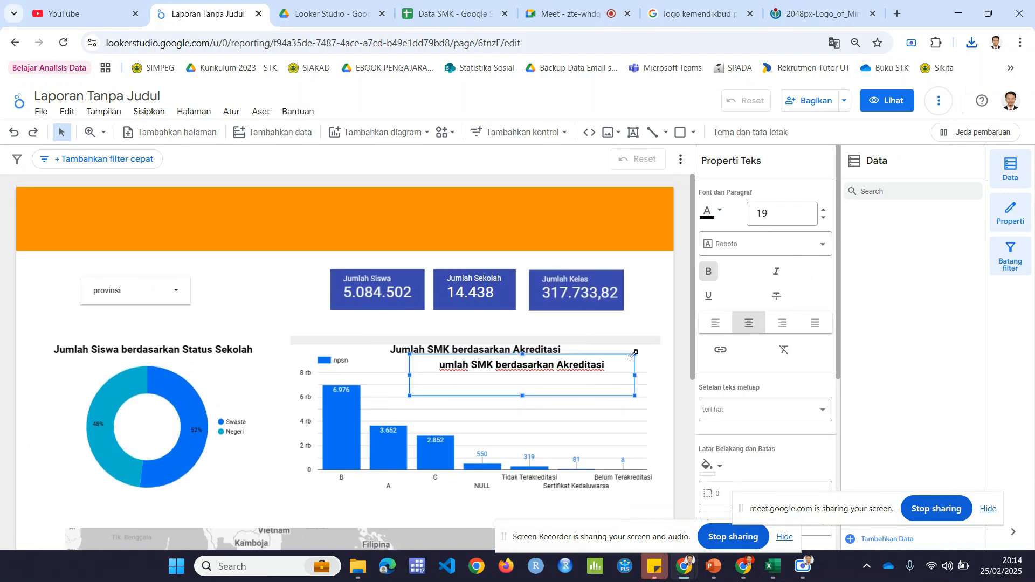
{"action": "left_click", "coordinate": [634, 355]}
{"action": "key", "text": "Delete"}
{"action": "left_click", "coordinate": [636, 370]}
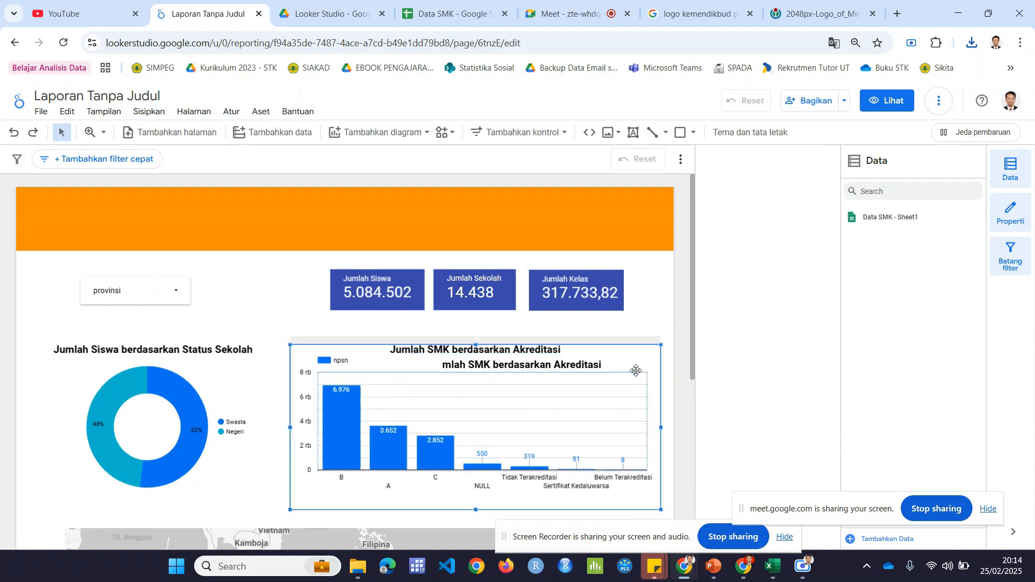
{"action": "left_click", "coordinate": [623, 324]}
{"action": "left_click", "coordinate": [596, 366]}
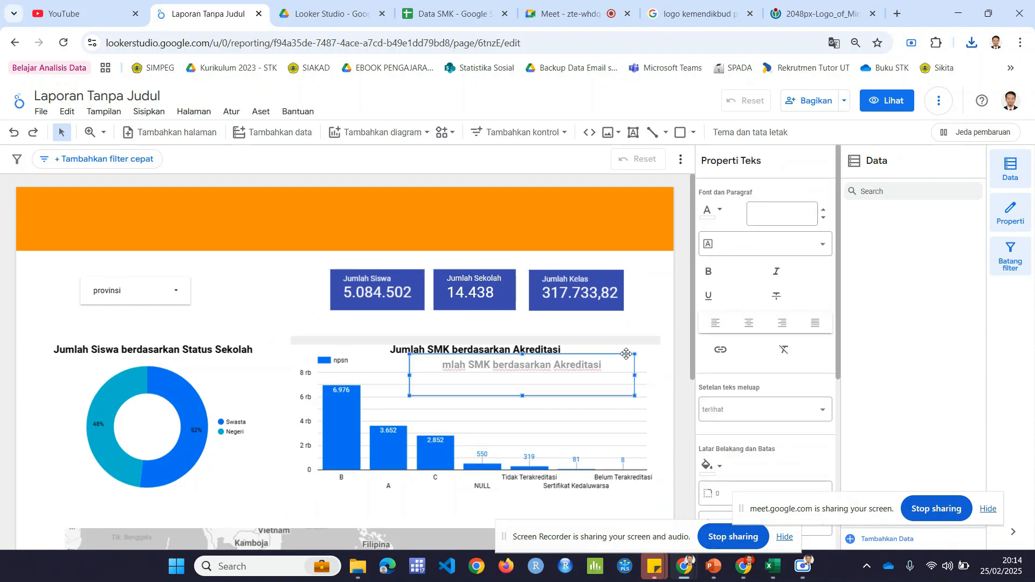
{"action": "key", "text": "Delete"}
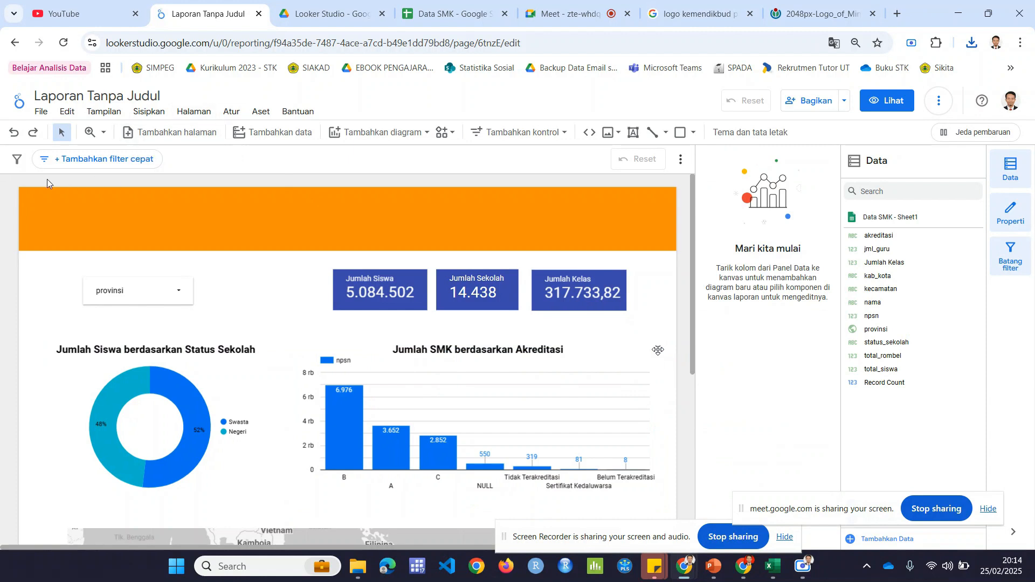
Step: Insert an image component on the report page and load the logo kemdikbud file from Downloads into it
{"action": "left_click", "coordinate": [42, 112]}
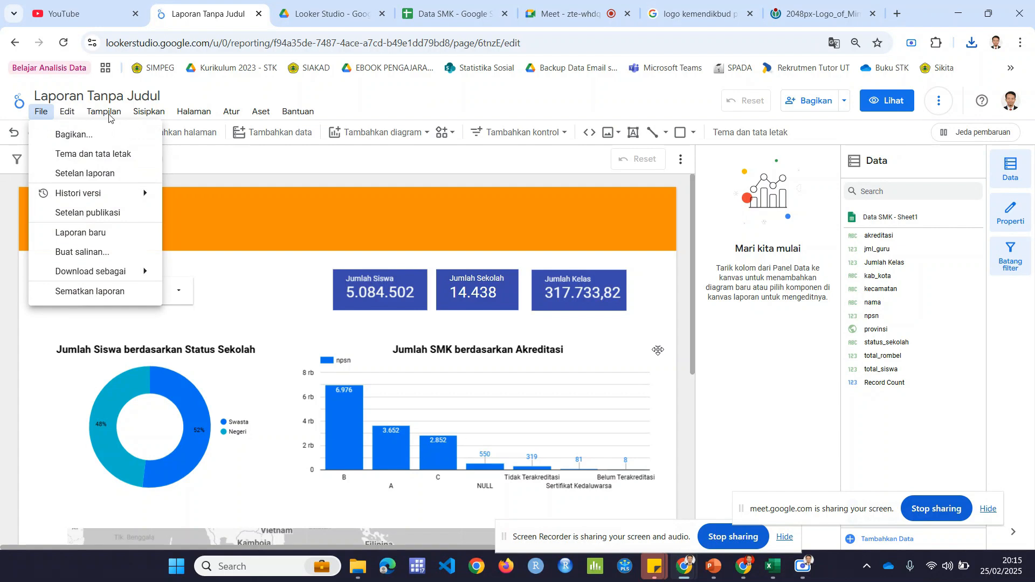
{"action": "mouse_move", "coordinate": [149, 111]}
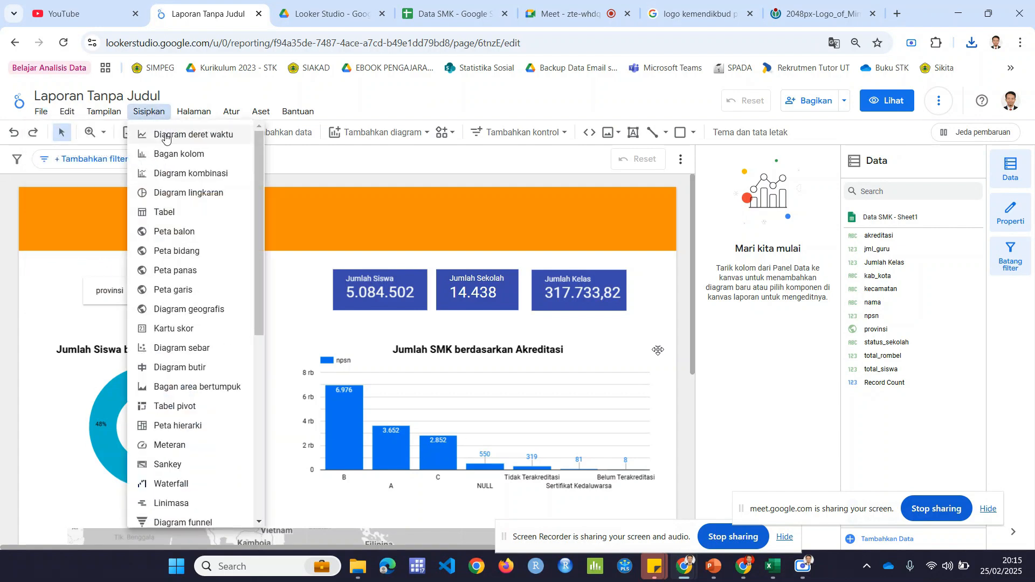
{"action": "left_click_drag", "start_coordinate": [256, 211], "coordinate": [277, 386]}
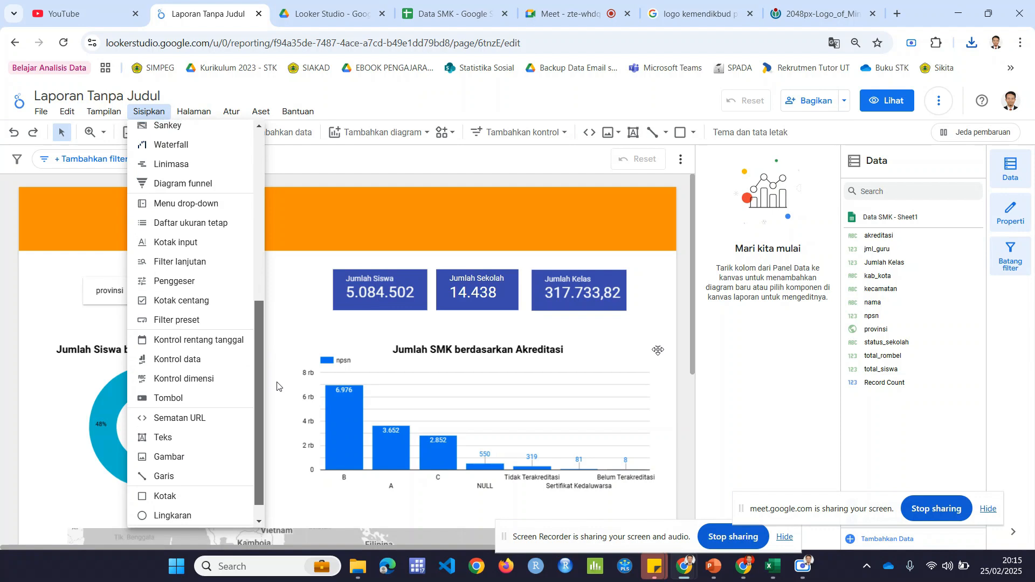
{"action": "left_click", "coordinate": [206, 457]}
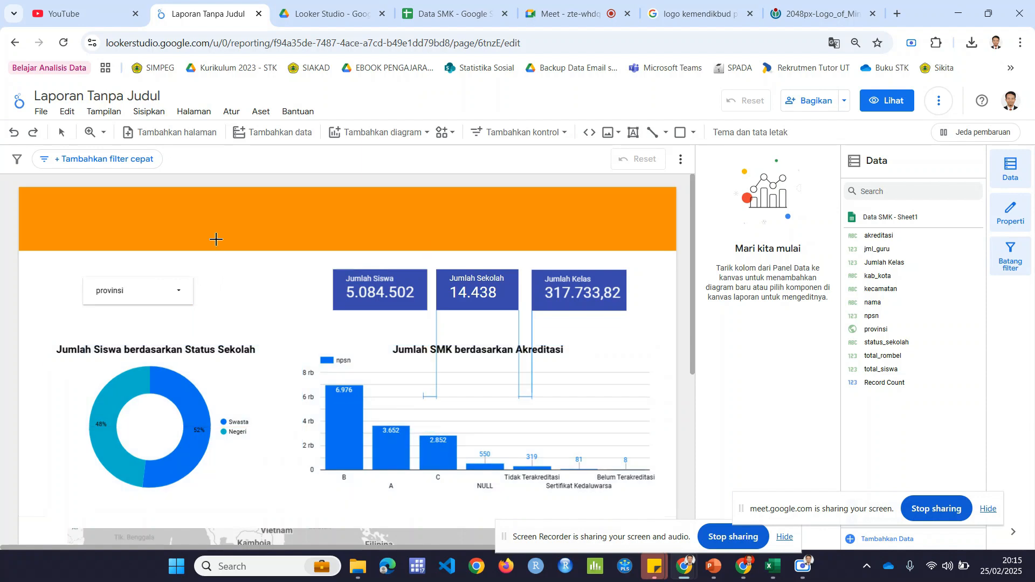
{"action": "left_click", "coordinate": [235, 269]}
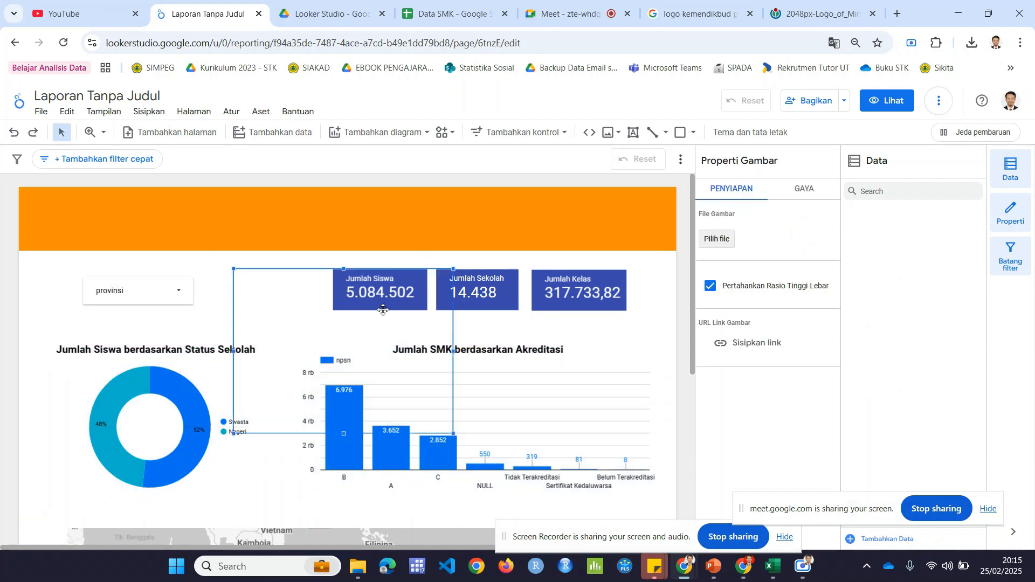
{"action": "left_click", "coordinate": [718, 240]}
{"action": "left_click", "coordinate": [245, 246]}
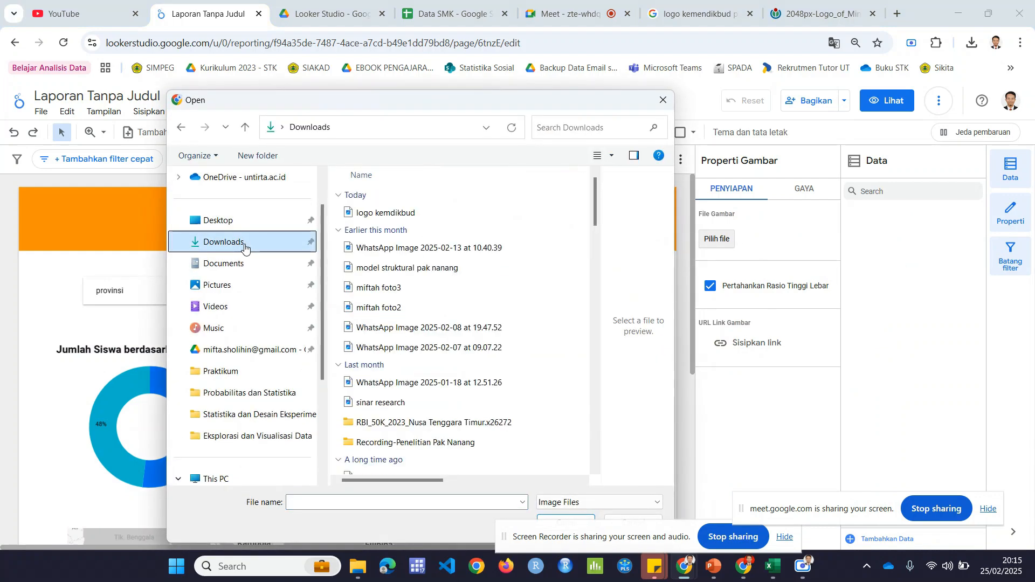
{"action": "left_click", "coordinate": [367, 213]}
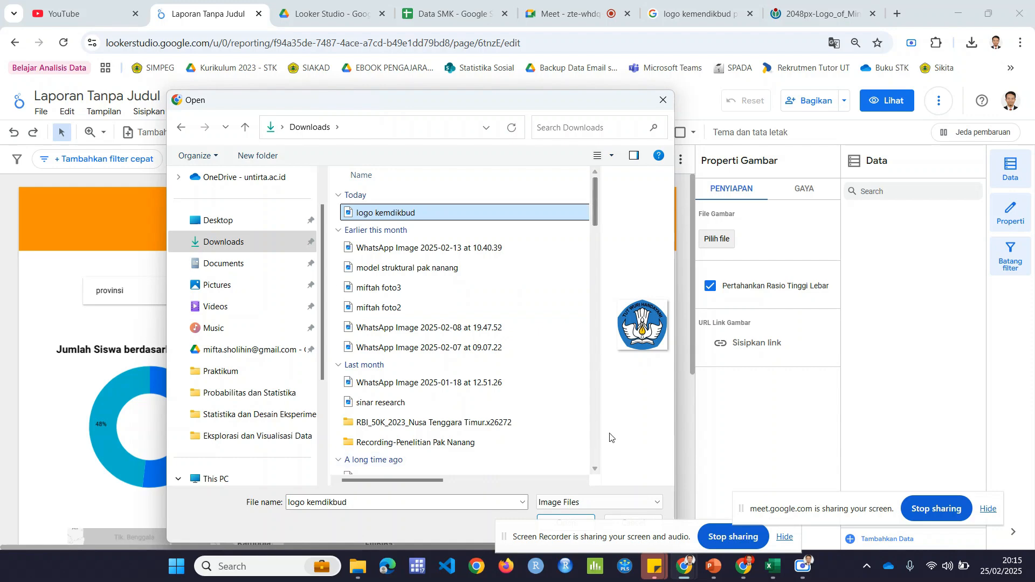
{"action": "left_click", "coordinate": [566, 521]}
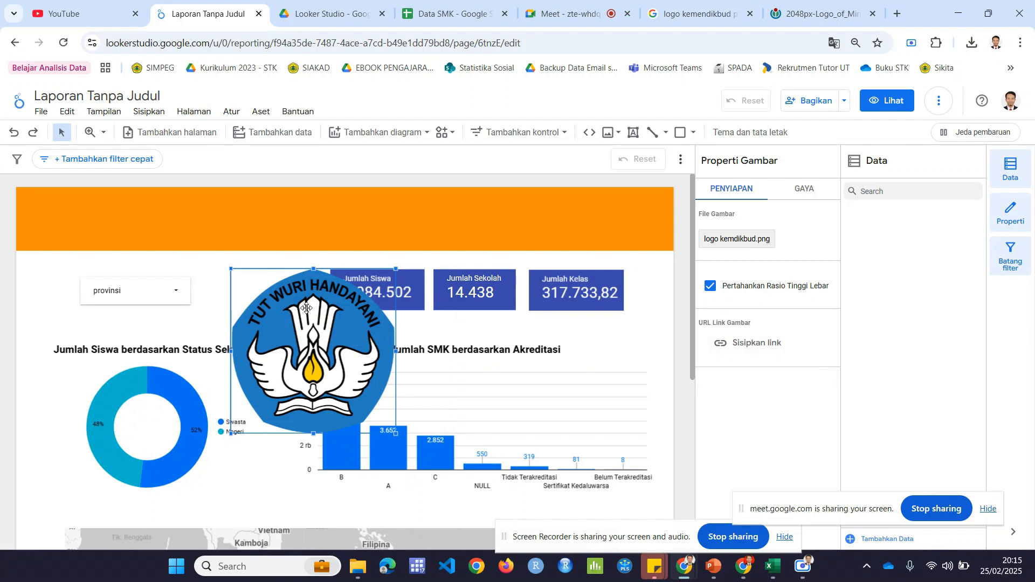
Step: Move the logo into the orange header above the provinsi filter, shrink it to fit the header's height, and deselect it
{"action": "left_click_drag", "start_coordinate": [306, 308], "coordinate": [220, 237]}
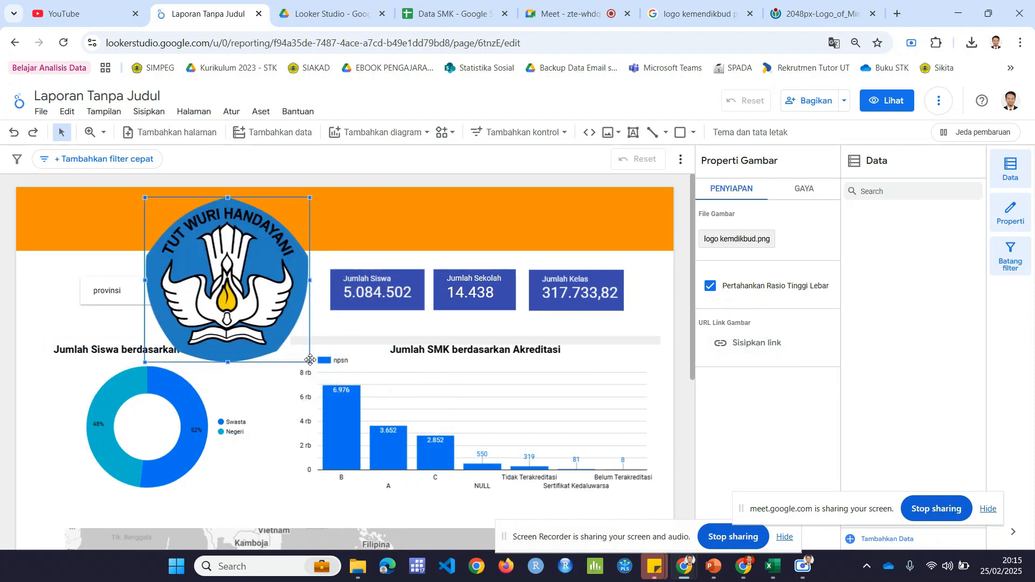
{"action": "left_click_drag", "start_coordinate": [310, 363], "coordinate": [155, 238]}
{"action": "left_click", "coordinate": [226, 275]}
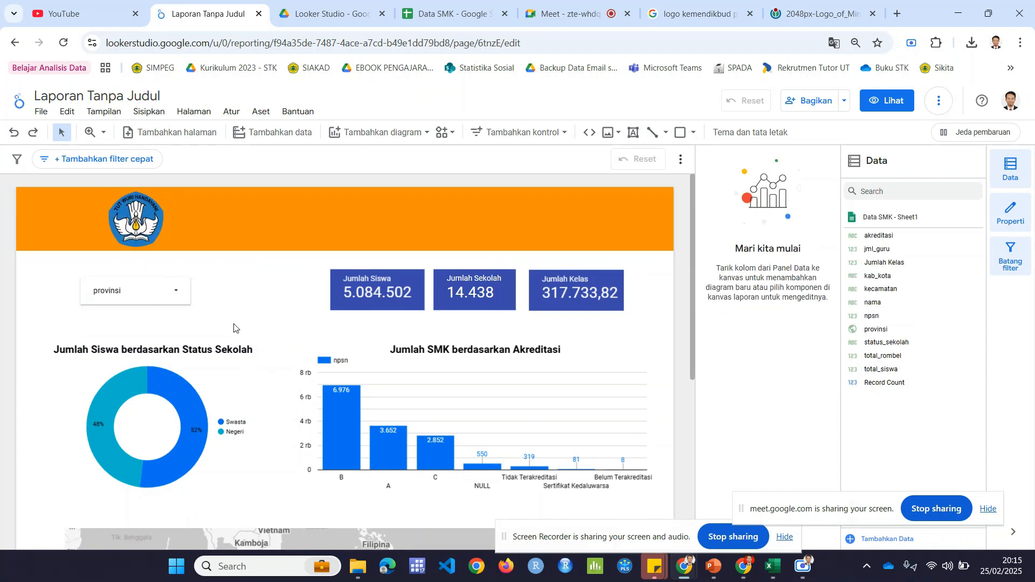
Step: Add a text box in the orange header beside the logo reading "DASHBOARD PROFIL SMK DI INDONESIA"
{"action": "left_click", "coordinate": [633, 132]}
{"action": "left_click_drag", "start_coordinate": [191, 218], "coordinate": [411, 247]}
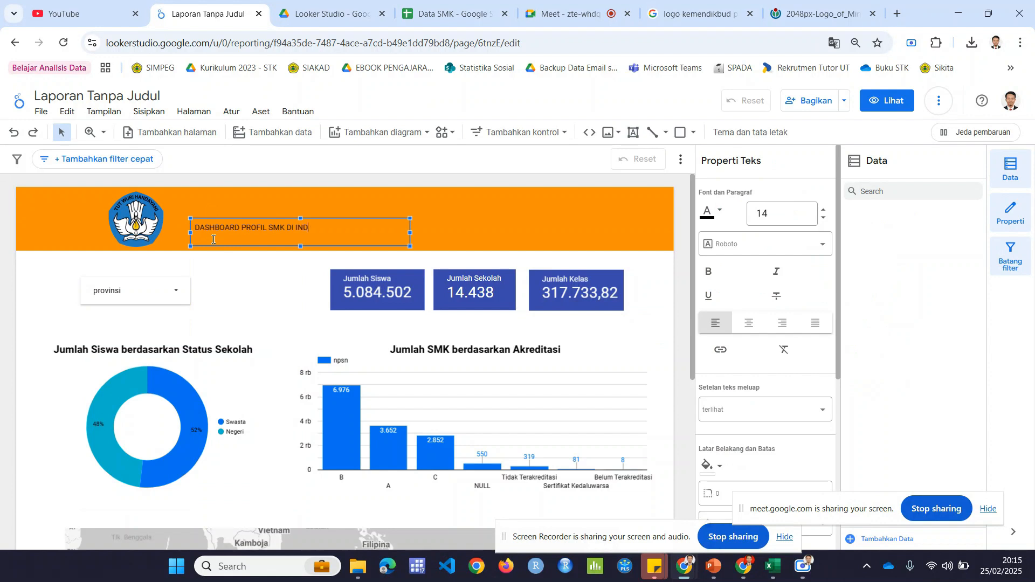
Step: Format the whole header title as bold at font size 34, widening its text box so it fits on one line
{"action": "key", "text": "ctrl+a"}
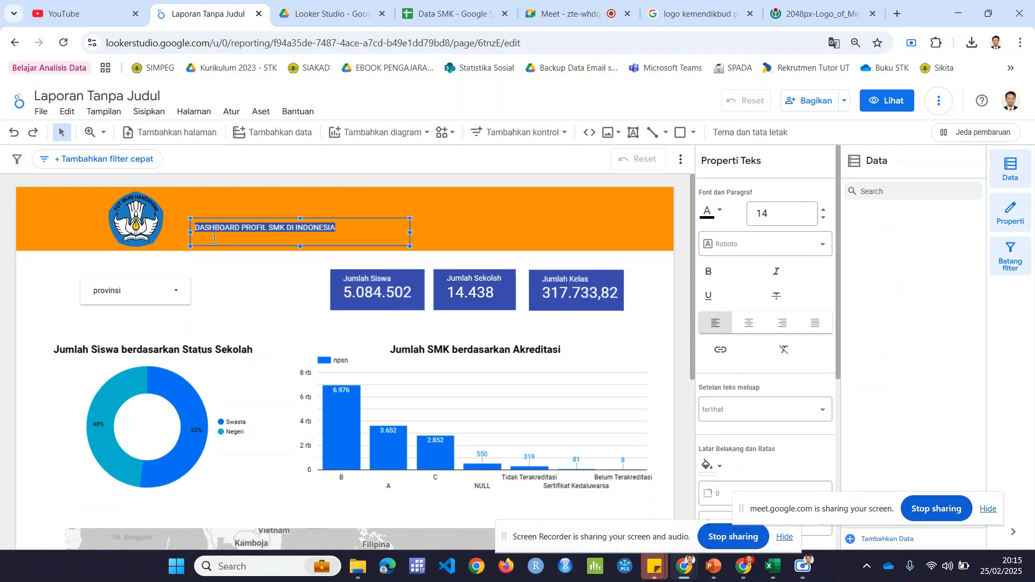
{"action": "left_click", "coordinate": [825, 211]}
{"action": "left_click", "coordinate": [826, 210]}
{"action": "left_click", "coordinate": [825, 211]}
{"action": "left_click", "coordinate": [825, 213]}
{"action": "left_click", "coordinate": [825, 212]}
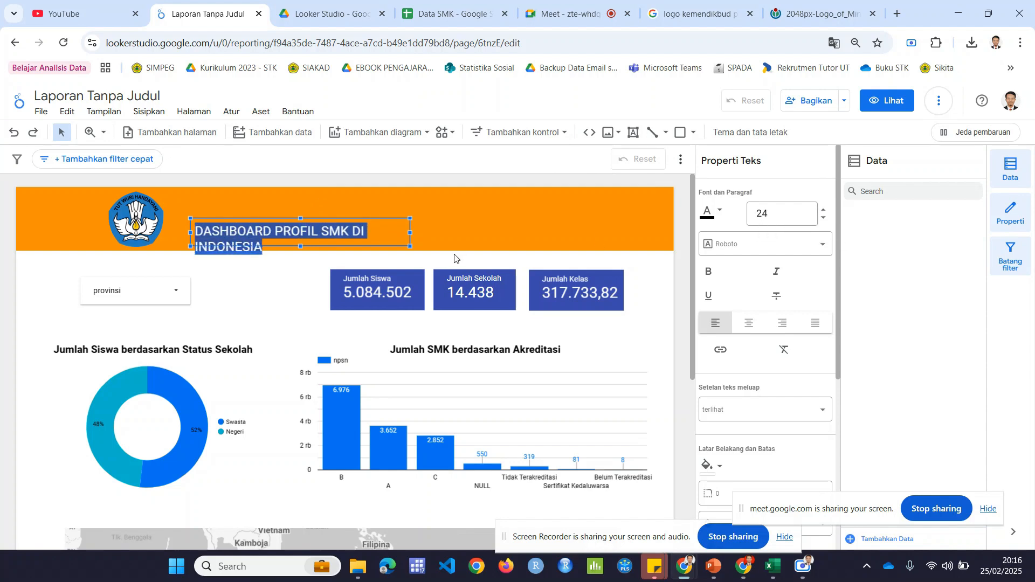
{"action": "left_click_drag", "start_coordinate": [408, 231], "coordinate": [553, 232]}
{"action": "left_click", "coordinate": [822, 211]}
{"action": "left_click", "coordinate": [823, 210]}
{"action": "left_click", "coordinate": [823, 210]}
{"action": "left_click", "coordinate": [823, 210]}
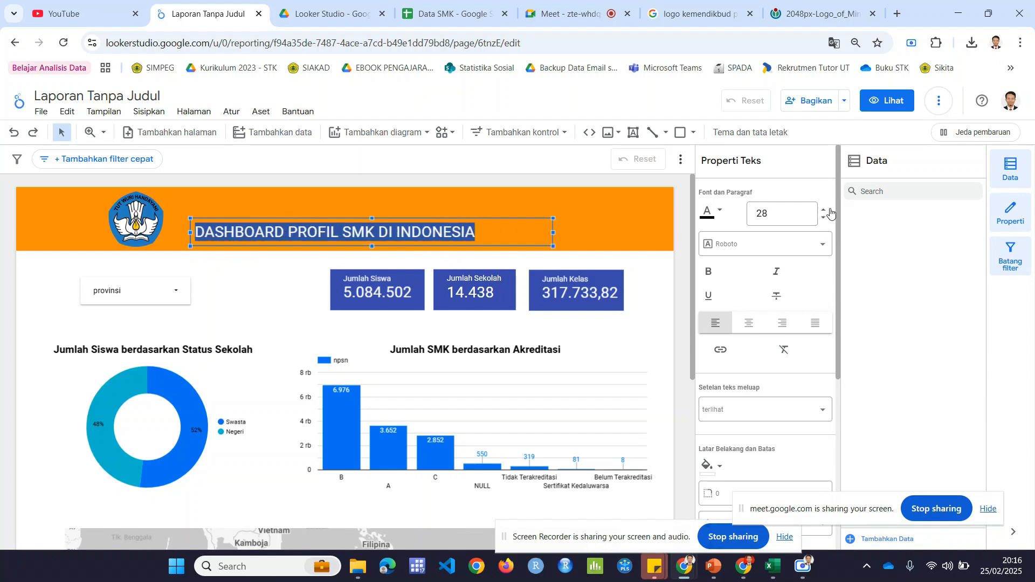
{"action": "left_click", "coordinate": [823, 210]}
{"action": "left_click", "coordinate": [824, 210]}
{"action": "left_click", "coordinate": [824, 210]}
{"action": "left_click", "coordinate": [823, 210]}
{"action": "left_click", "coordinate": [823, 210]}
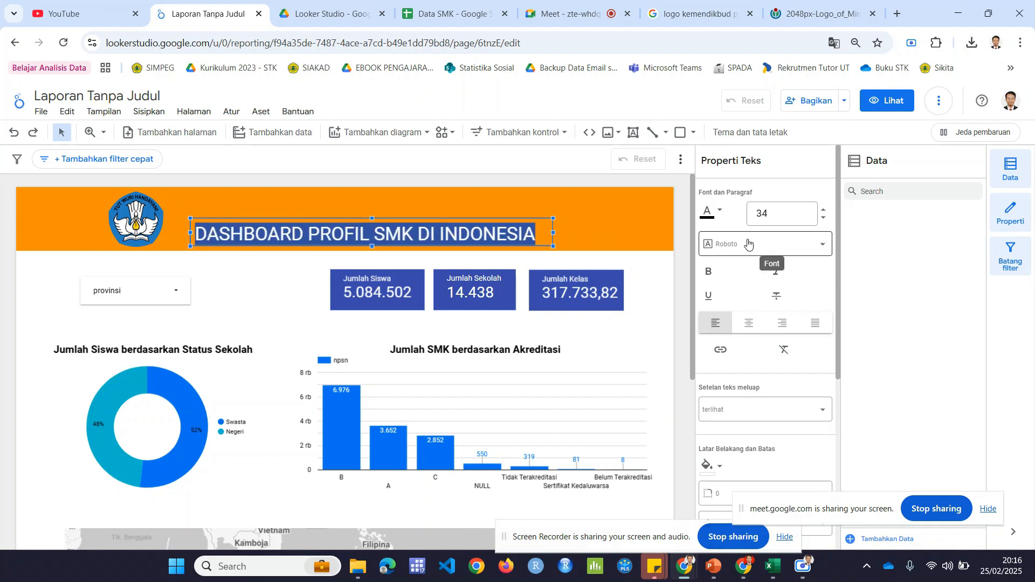
{"action": "left_click", "coordinate": [708, 271]}
Step: Move the header title slightly up and closer to the logo so it sits mid-height in the orange header, and deselect it
{"action": "left_click", "coordinate": [281, 260]}
{"action": "left_click", "coordinate": [290, 227]}
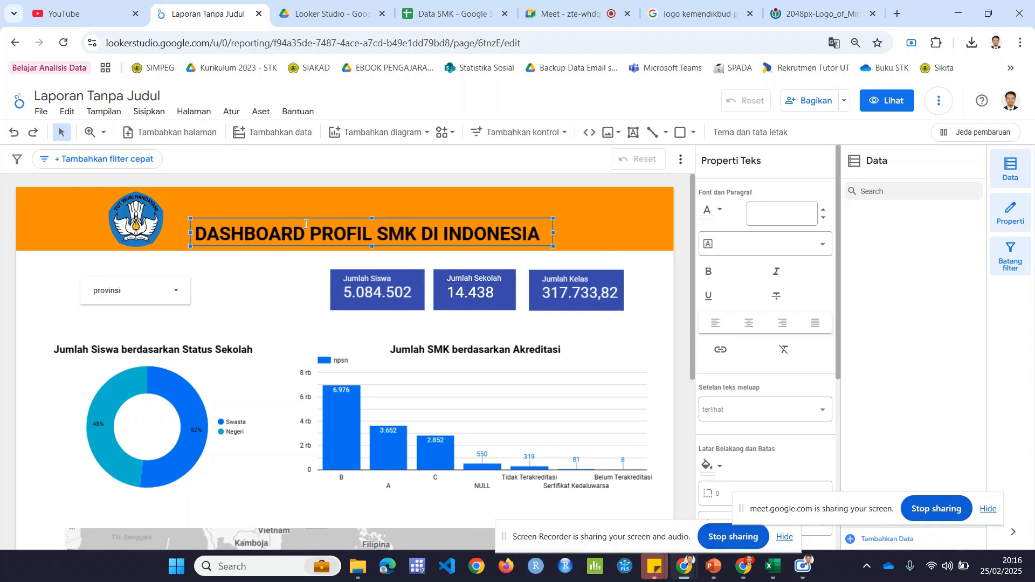
{"action": "left_click_drag", "start_coordinate": [307, 221], "coordinate": [296, 208]}
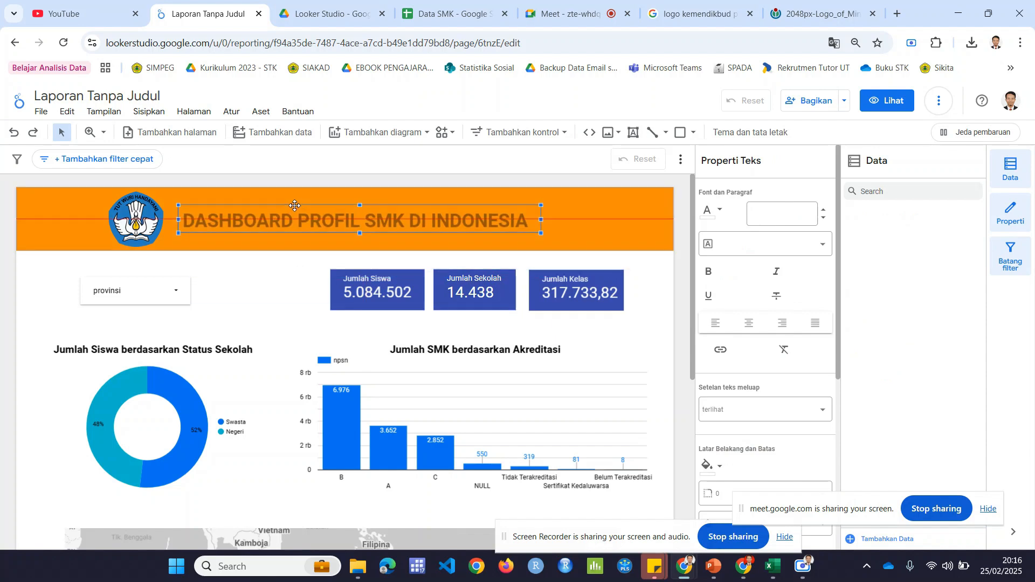
{"action": "left_click", "coordinate": [263, 277]}
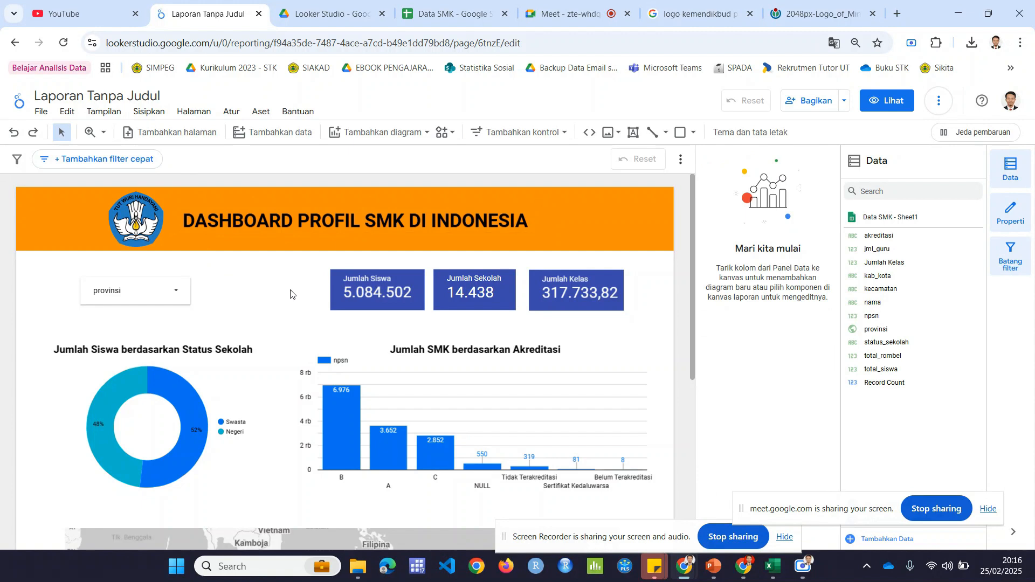
Step: Review the finished report page from top to bottom and open the report's sharing settings
{"action": "scroll", "coordinate": [290, 294], "scroll_direction": "down", "scroll_amount": 4}
{"action": "scroll", "coordinate": [289, 294], "scroll_direction": "up", "scroll_amount": 4}
{"action": "mouse_move", "coordinate": [693, 303]}
{"action": "left_mouse_down"}
{"action": "mouse_move", "coordinate": [712, 405]}
{"action": "mouse_move", "coordinate": [709, 292]}
{"action": "left_mouse_up"}
{"action": "left_click", "coordinate": [815, 101]}
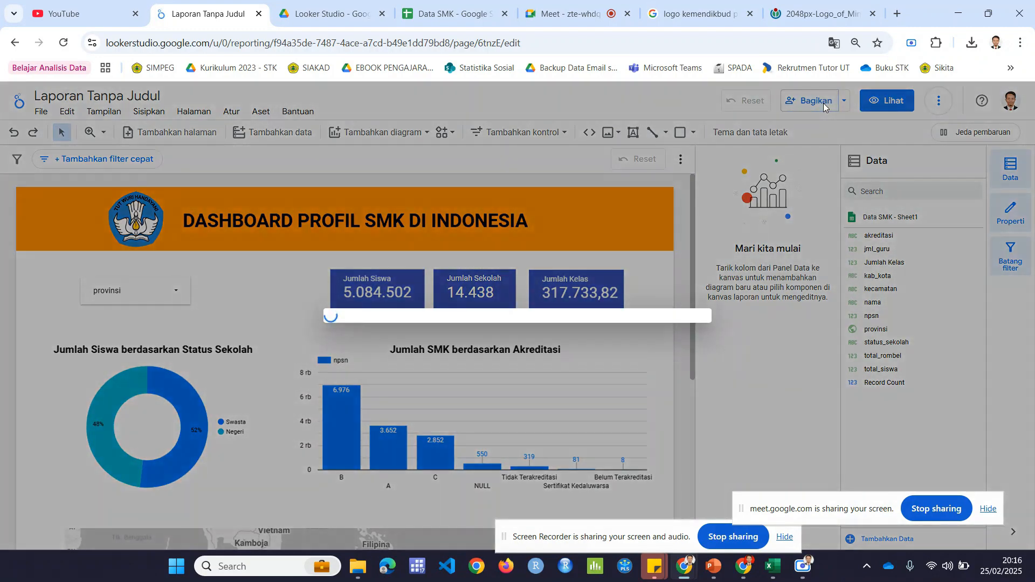
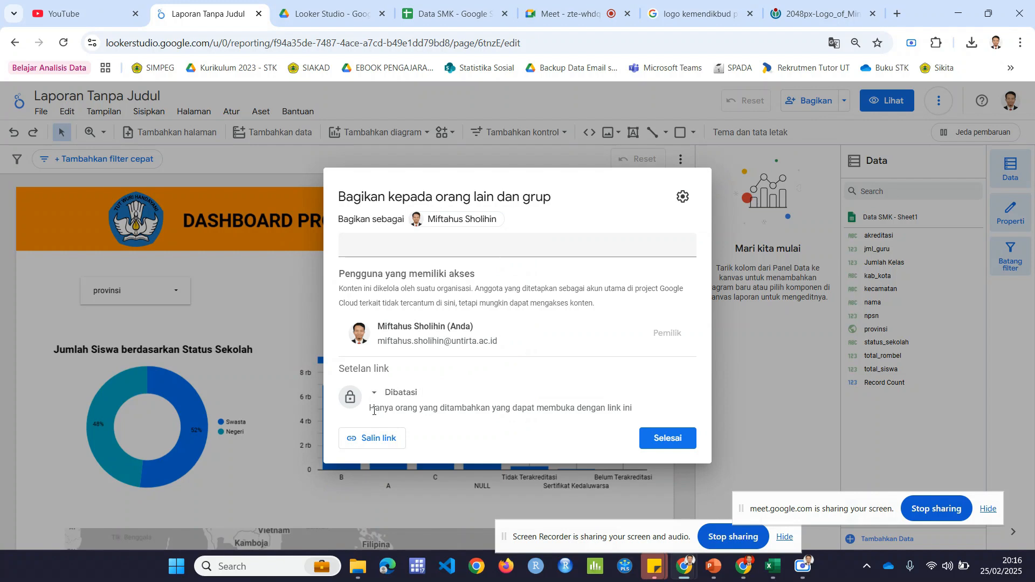
Step: Set the report's link access to Publik, keeping the access role as view-only (Pengakses Lihat-Saja)
{"action": "left_click", "coordinate": [400, 399]}
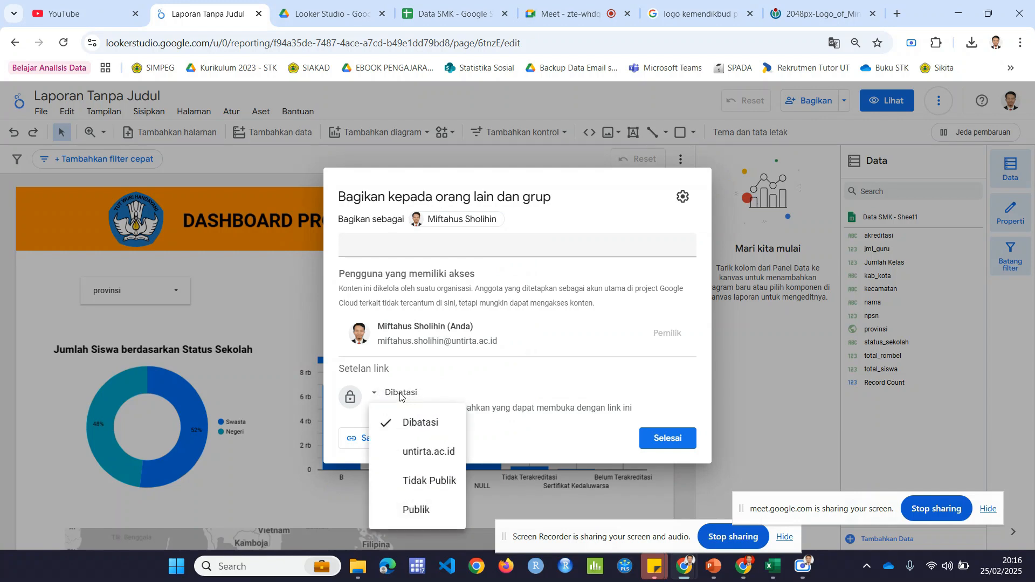
{"action": "left_click", "coordinate": [422, 511]}
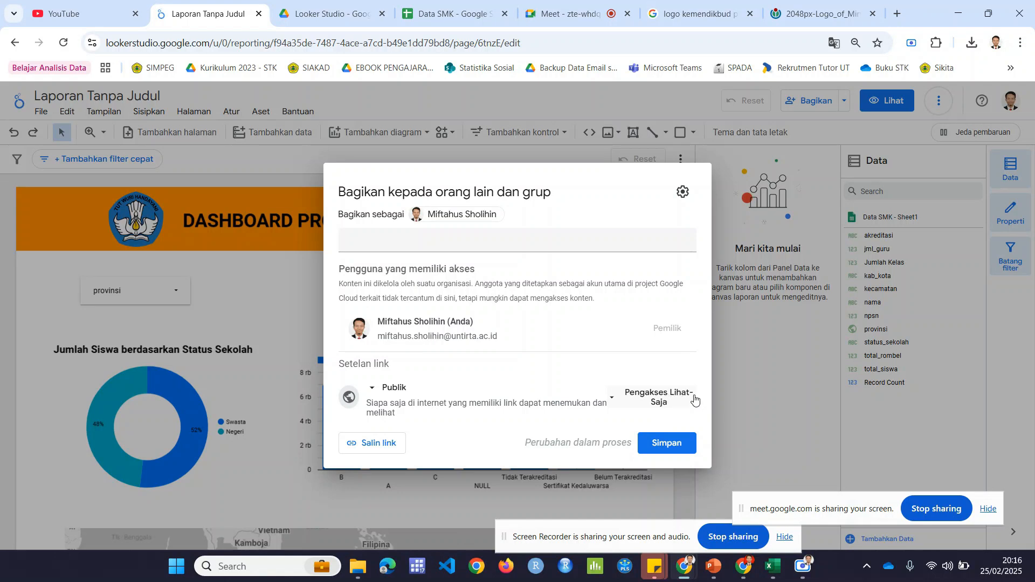
{"action": "left_click", "coordinate": [678, 400]}
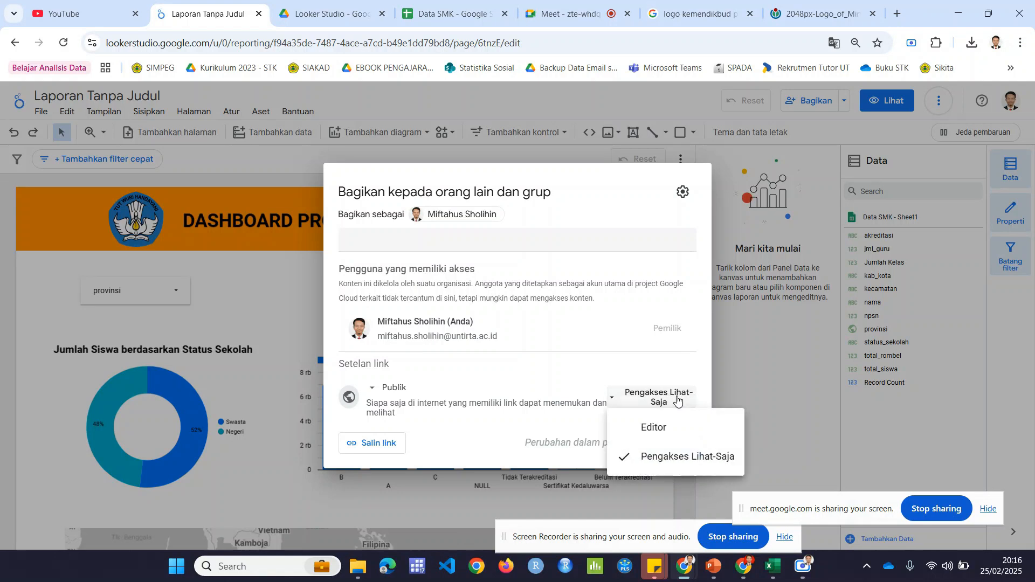
{"action": "left_click", "coordinate": [678, 400]}
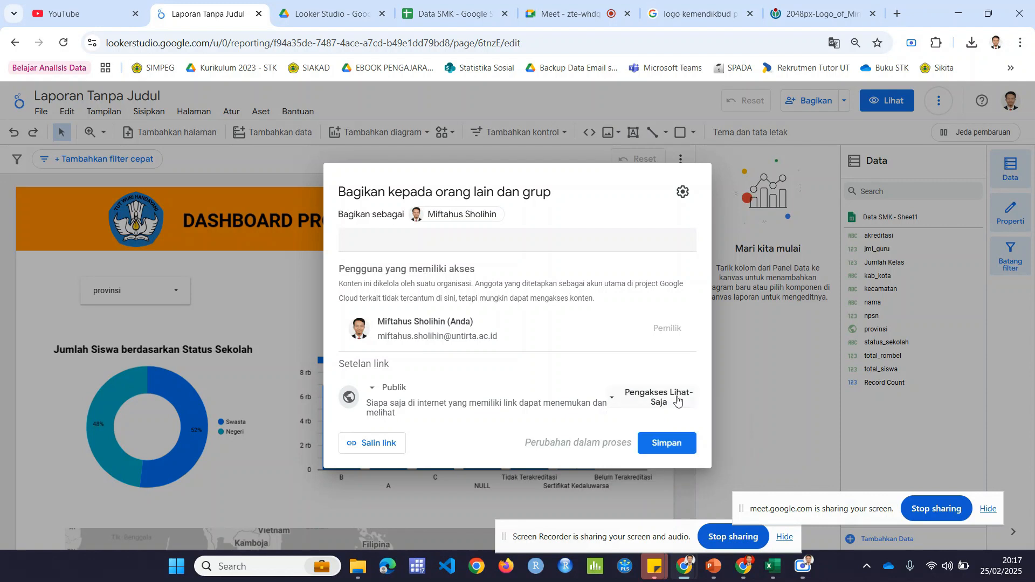
Step: Disable the download, print and copy options for viewers, and save the sharing settings with the report link copied
{"action": "left_click", "coordinate": [683, 193]}
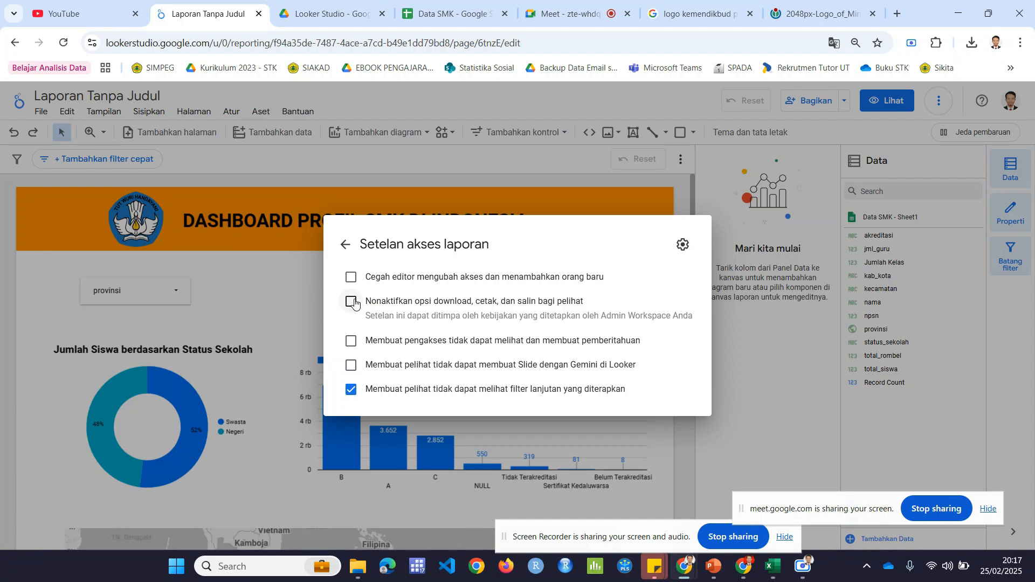
{"action": "left_click", "coordinate": [353, 302]}
{"action": "left_click", "coordinate": [347, 245]}
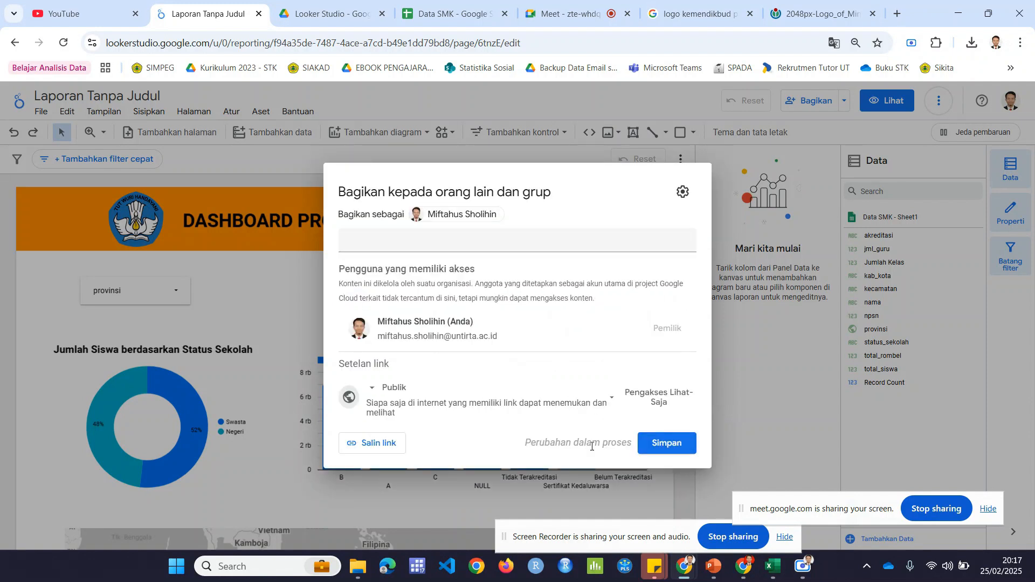
{"action": "left_click", "coordinate": [393, 445]}
{"action": "left_click", "coordinate": [656, 440]}
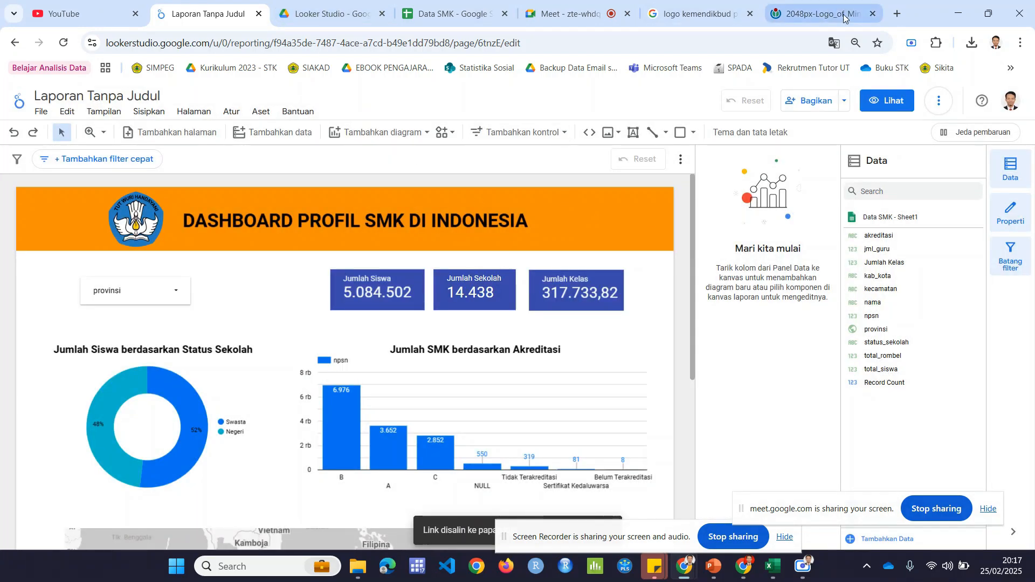
Step: Check the shared report by opening its copied link in a new incognito window, and return to the report editor
{"action": "key", "text": "ctrl+shift+n"}
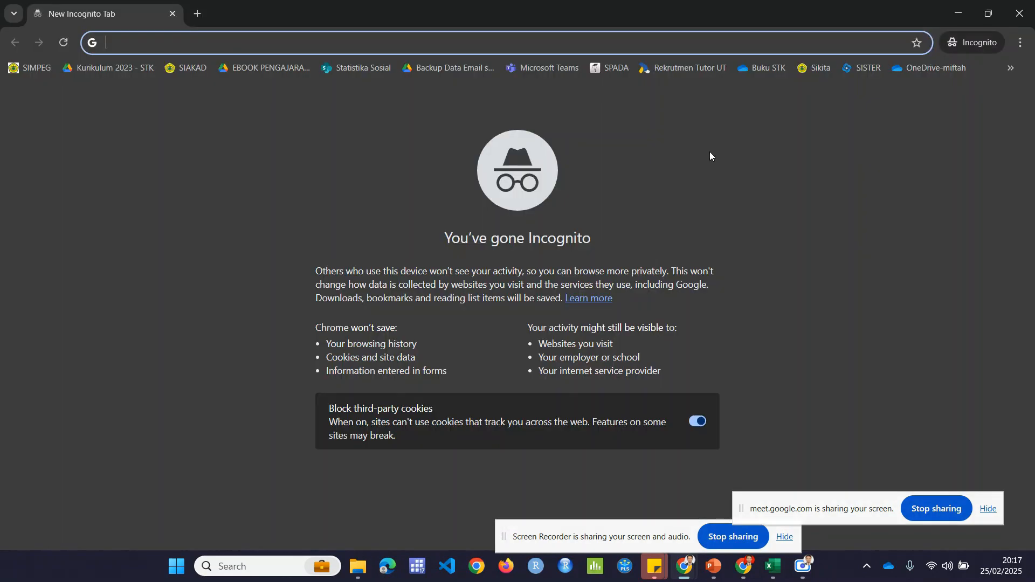
{"action": "type", "text": "https://lookerstudio.google.com/reporting/f94a35de-7487-4ace-a7cd-b49e1dd79bd8"}
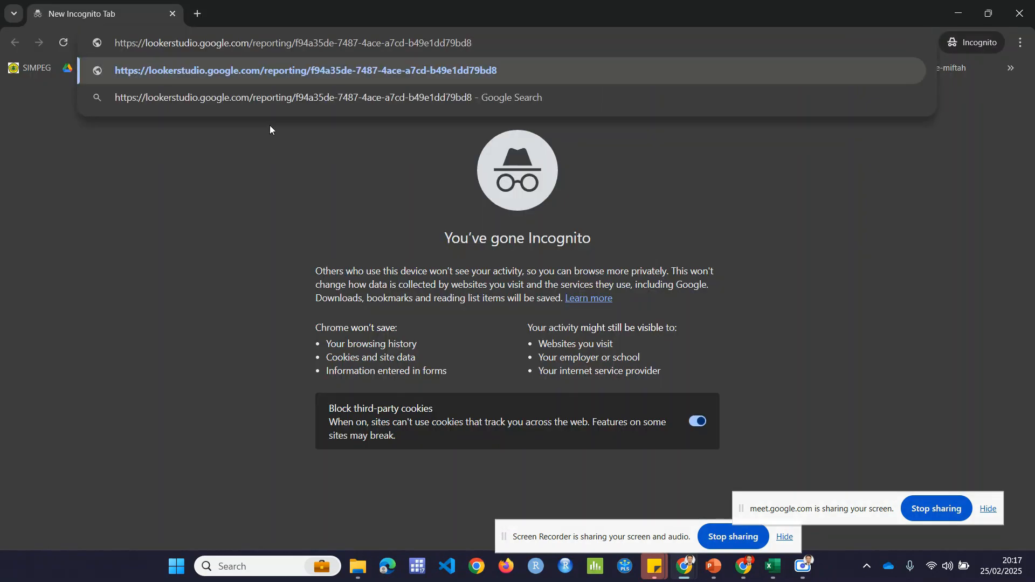
{"action": "key", "text": "Return"}
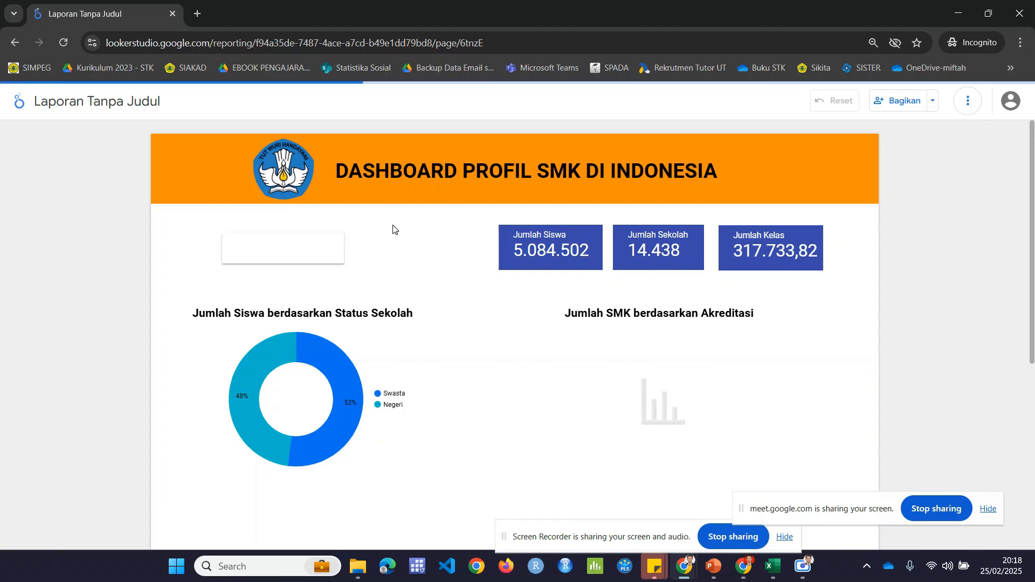
{"action": "key", "text": "alt+Tab"}
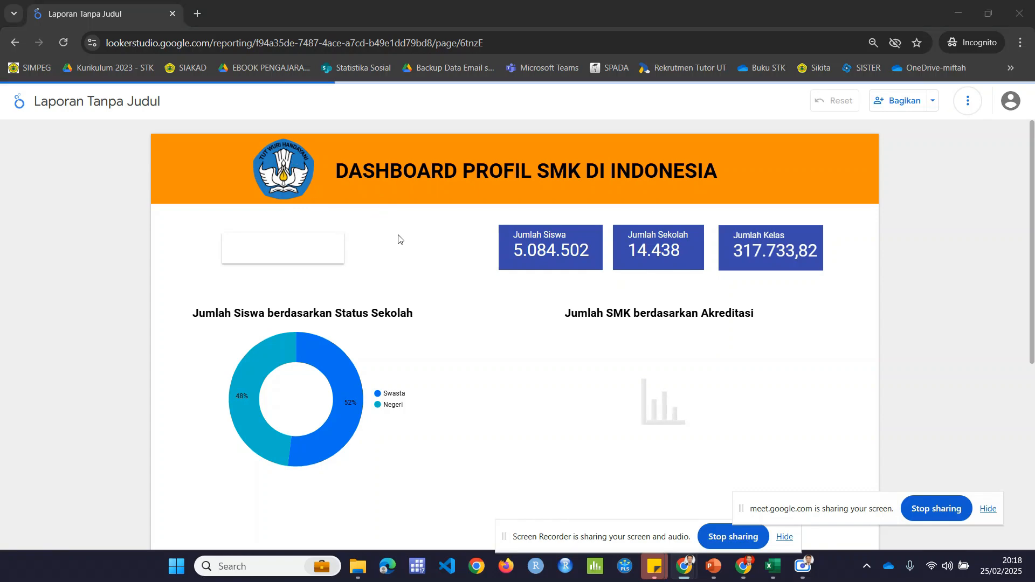
Step: Shrink the map below the charts to about two thirds of its width and half its height
{"action": "scroll", "coordinate": [587, 261], "scroll_direction": "down", "scroll_amount": 6}
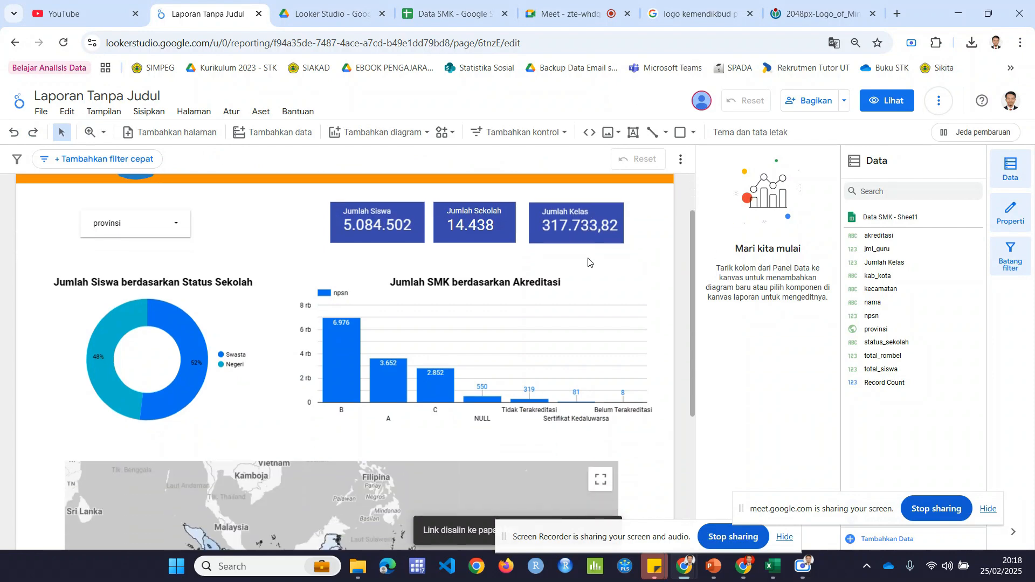
{"action": "scroll", "coordinate": [588, 258], "scroll_direction": "up", "scroll_amount": 1}
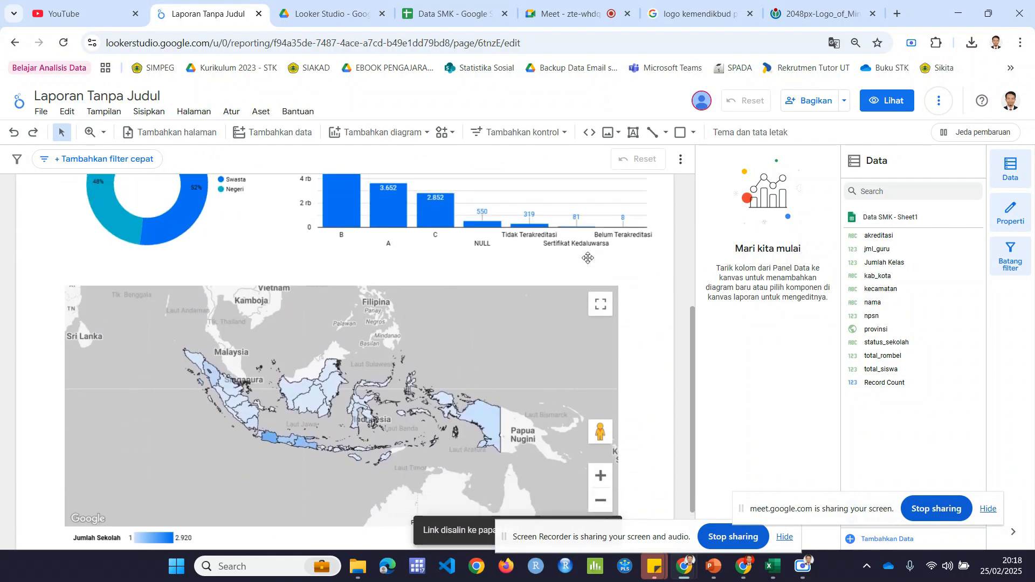
{"action": "left_click", "coordinate": [587, 294]}
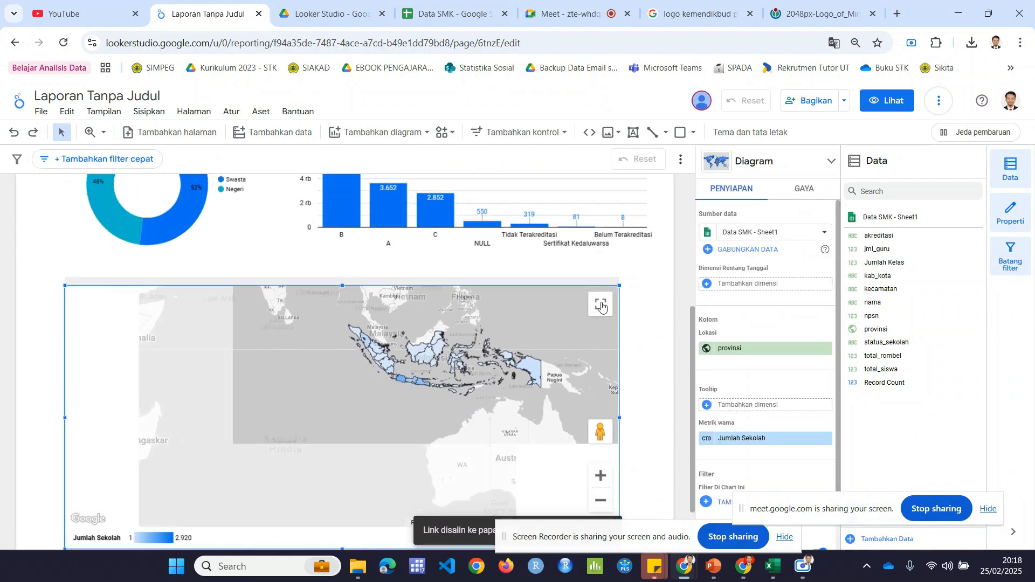
{"action": "scroll", "coordinate": [647, 336], "scroll_direction": "down", "scroll_amount": 1}
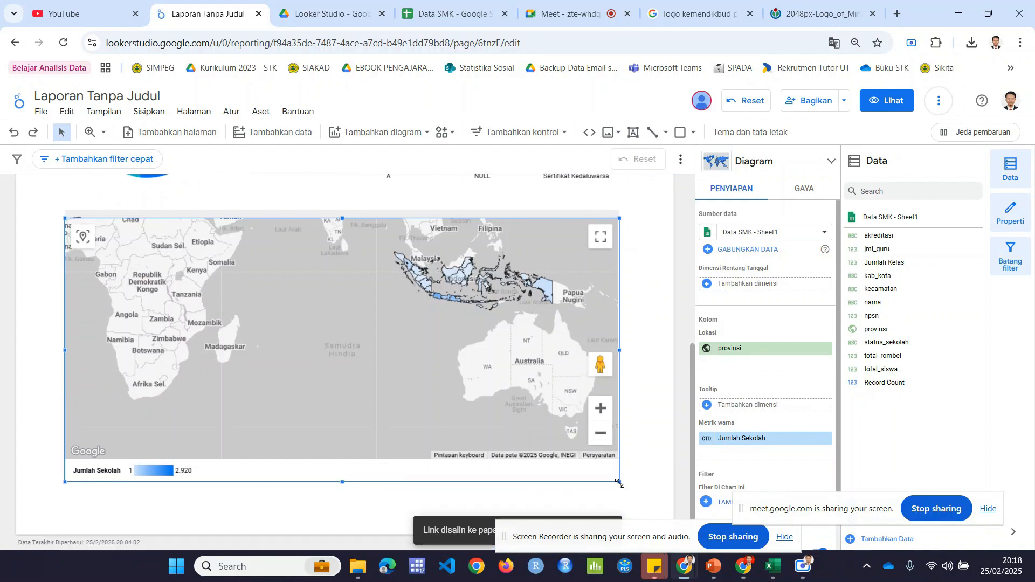
{"action": "left_click_drag", "start_coordinate": [619, 482], "coordinate": [417, 348]}
{"action": "scroll", "coordinate": [464, 361], "scroll_direction": "up", "scroll_amount": 2}
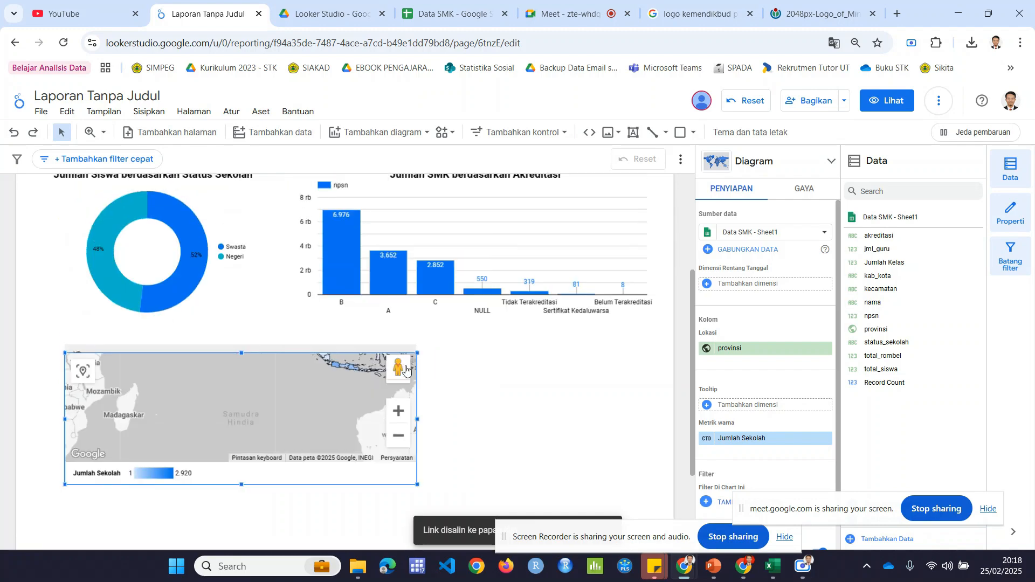
{"action": "scroll", "coordinate": [478, 367], "scroll_direction": "down", "scroll_amount": 2}
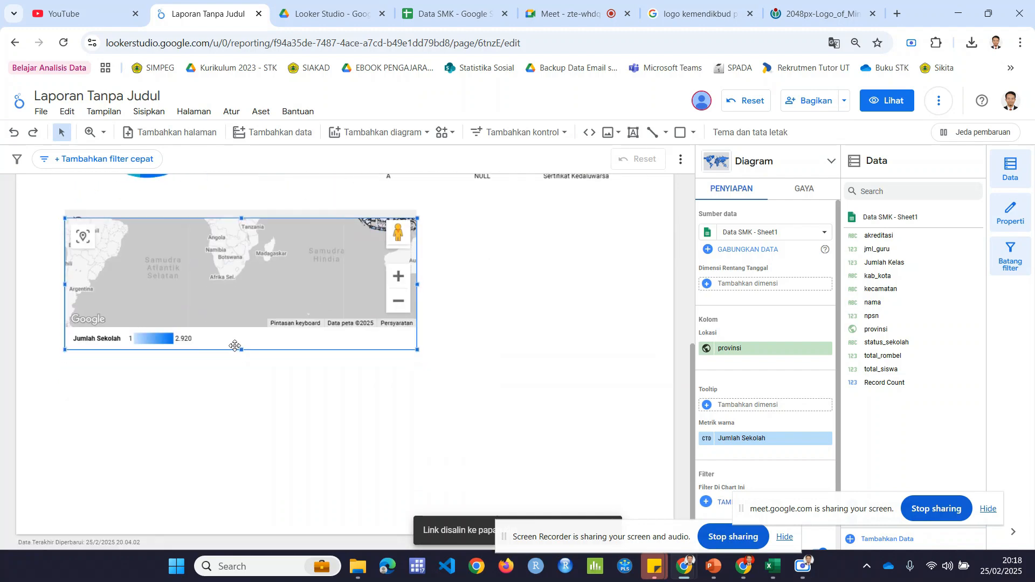
Step: Move the reduced map toward the middle of the page, reset the report so the map centres on Indonesia, and deselect it
{"action": "left_click_drag", "start_coordinate": [234, 346], "coordinate": [367, 348]}
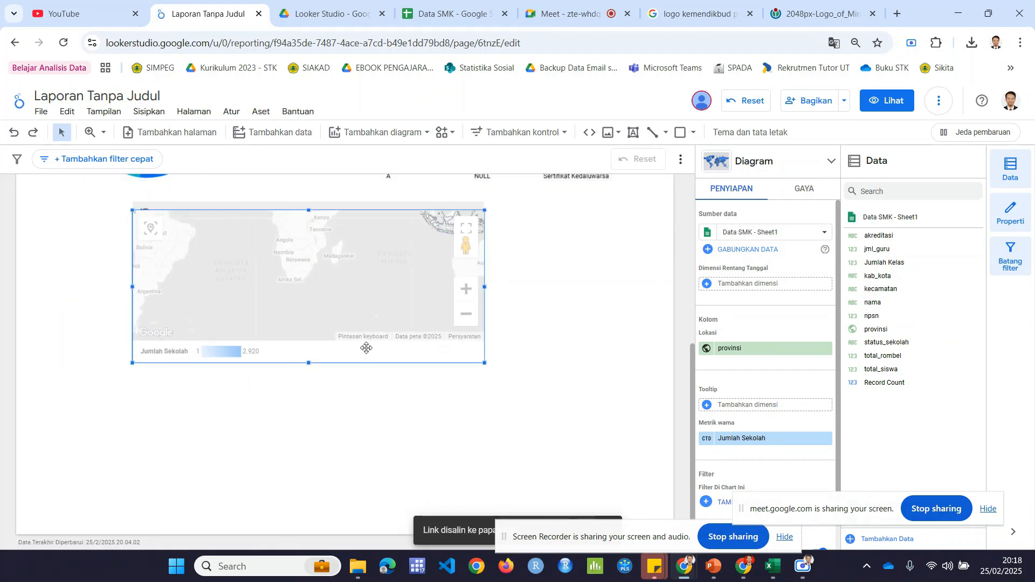
{"action": "left_click", "coordinate": [523, 341]}
{"action": "left_click", "coordinate": [400, 339]}
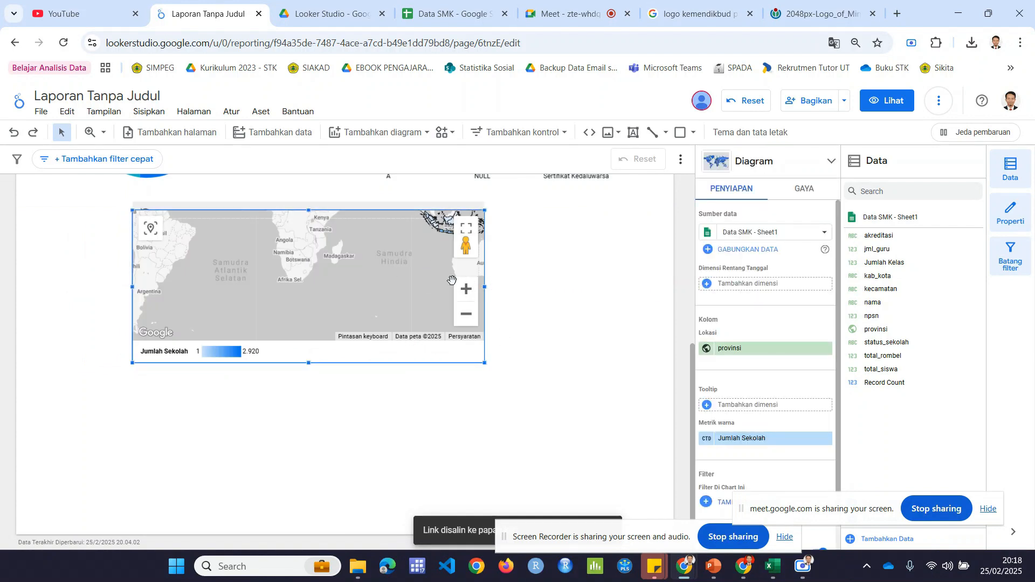
{"action": "left_click", "coordinate": [739, 102]}
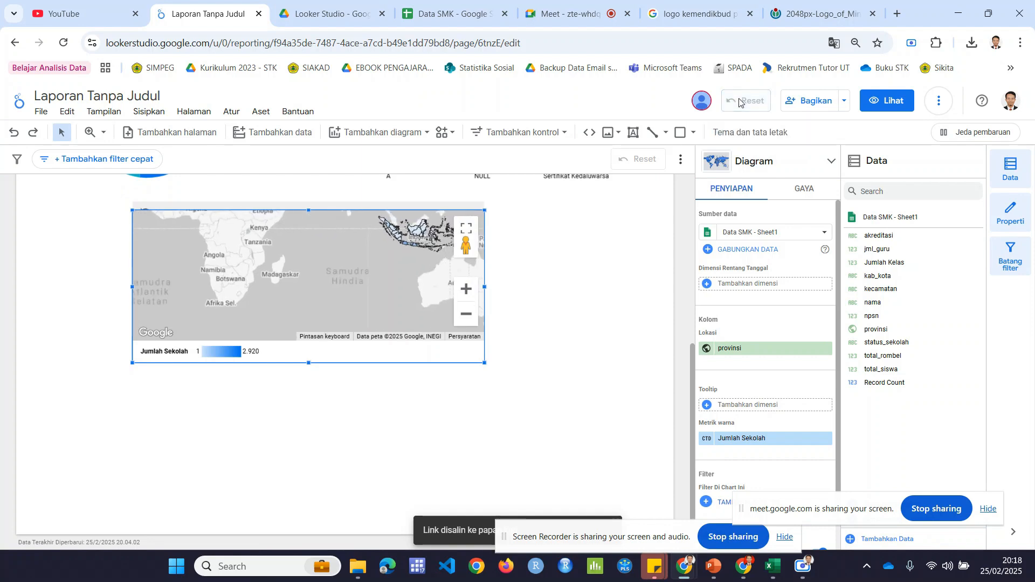
{"action": "left_click", "coordinate": [576, 311]}
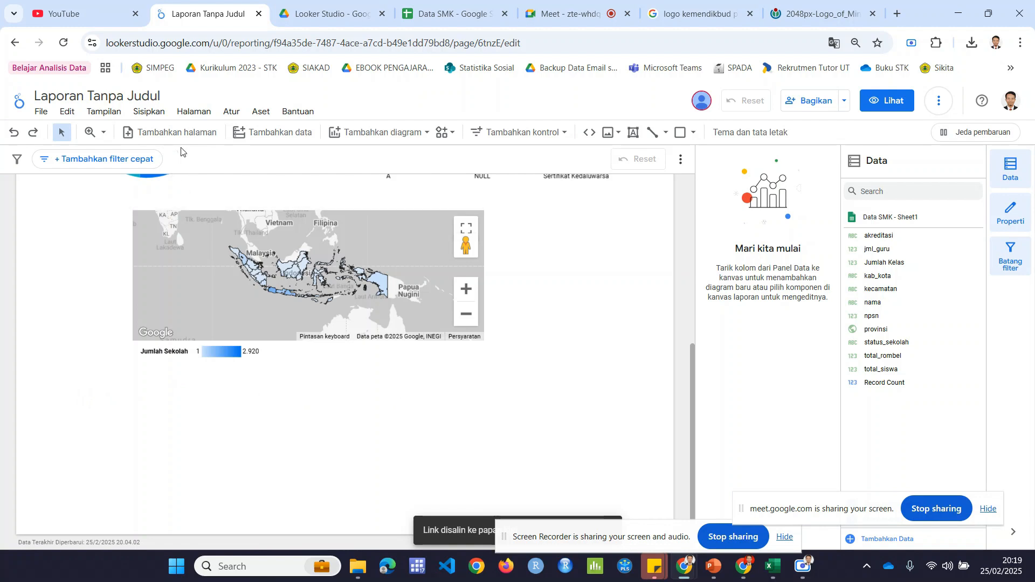
Step: Add a table chart below the map, shortening it to fit inside the page and widening it on both sides
{"action": "left_click", "coordinate": [358, 135]}
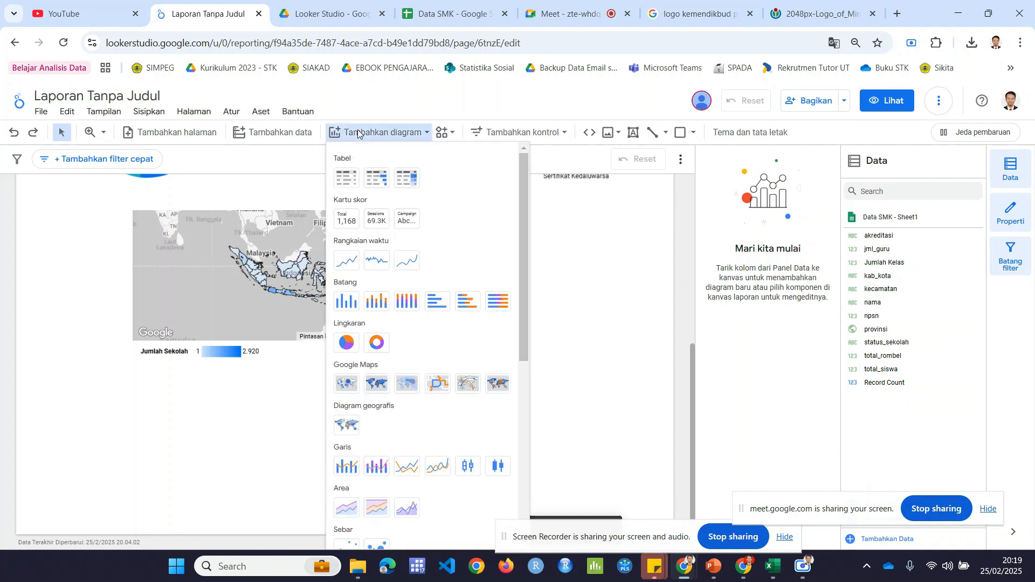
{"action": "left_click", "coordinate": [346, 178]}
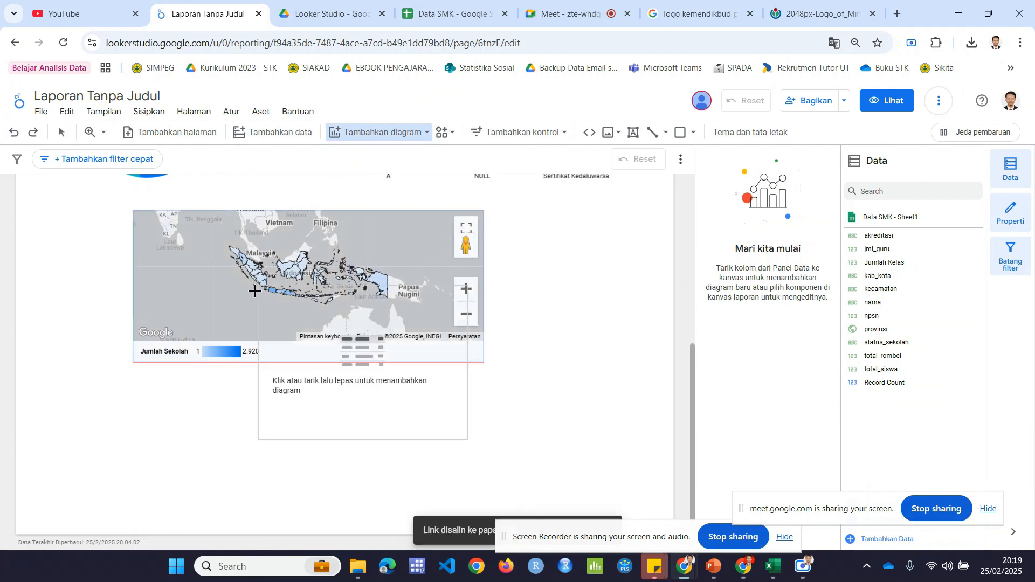
{"action": "left_click", "coordinate": [176, 372]}
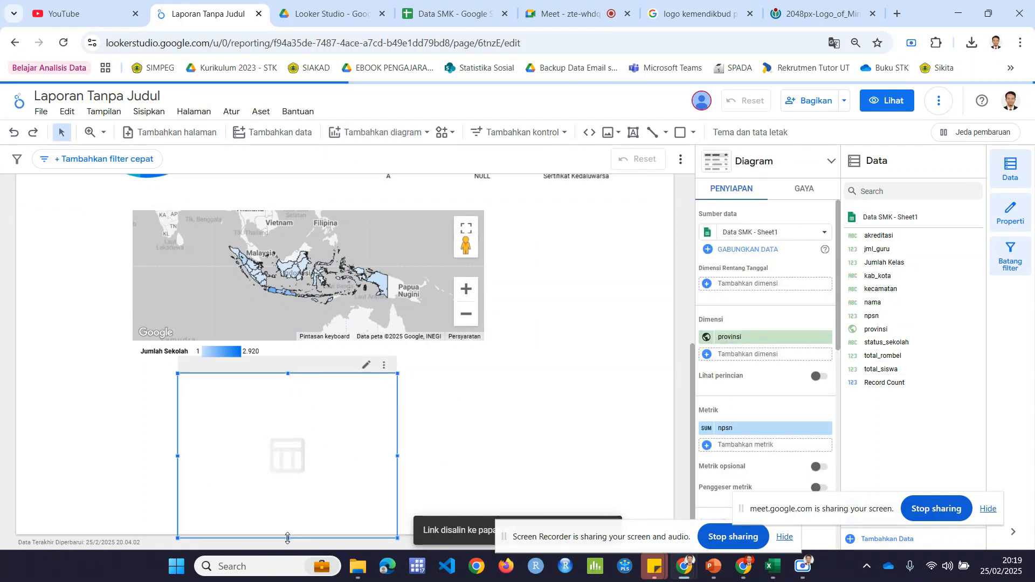
{"action": "left_click_drag", "start_coordinate": [287, 538], "coordinate": [300, 483]}
{"action": "left_click_drag", "start_coordinate": [177, 432], "coordinate": [88, 429]}
{"action": "left_click_drag", "start_coordinate": [397, 427], "coordinate": [602, 429]}
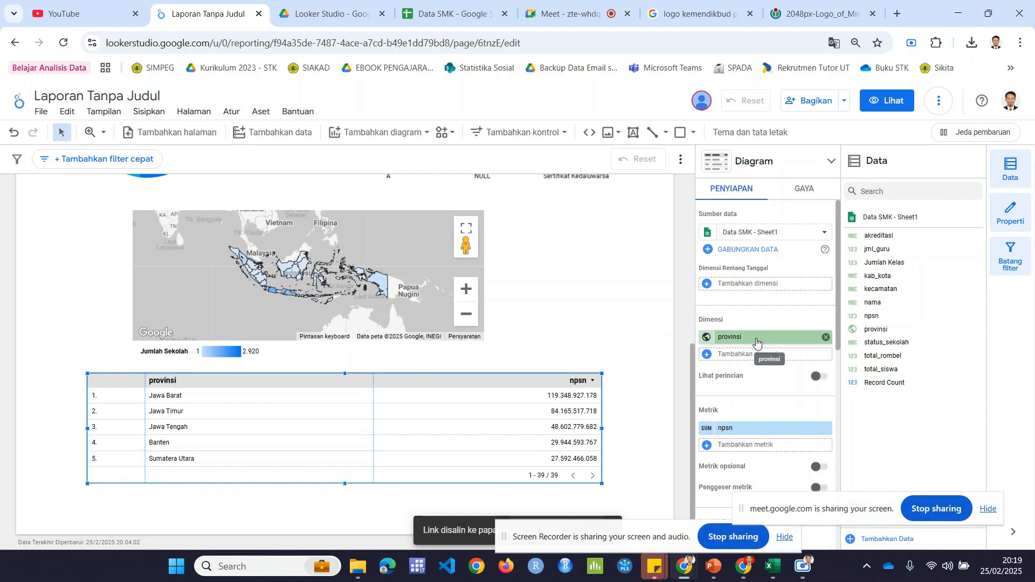
Step: Add kab_kota and npsn to the table as dimensions after provinsi
{"action": "left_click", "coordinate": [746, 355]}
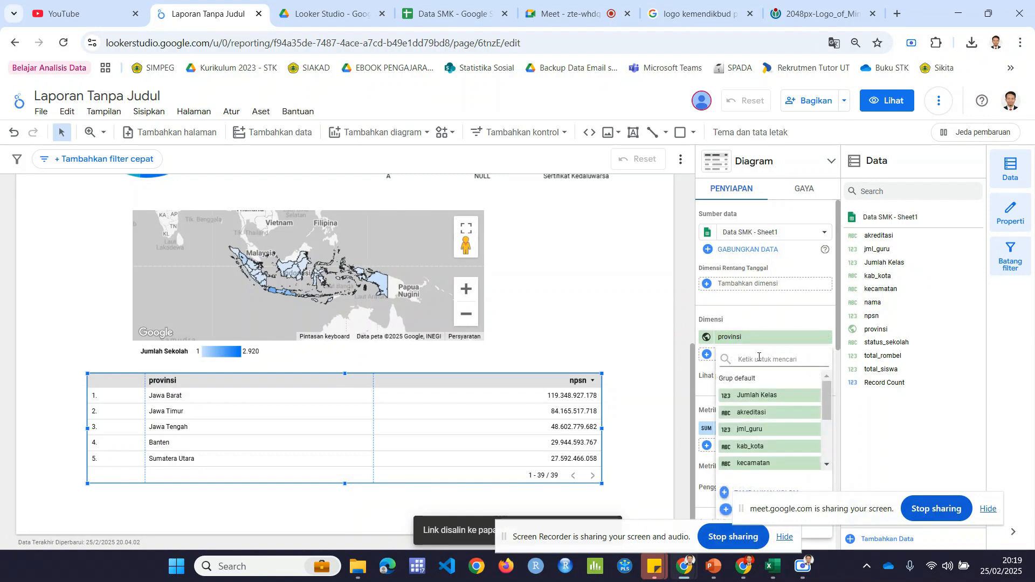
{"action": "type", "text": "Kab"}
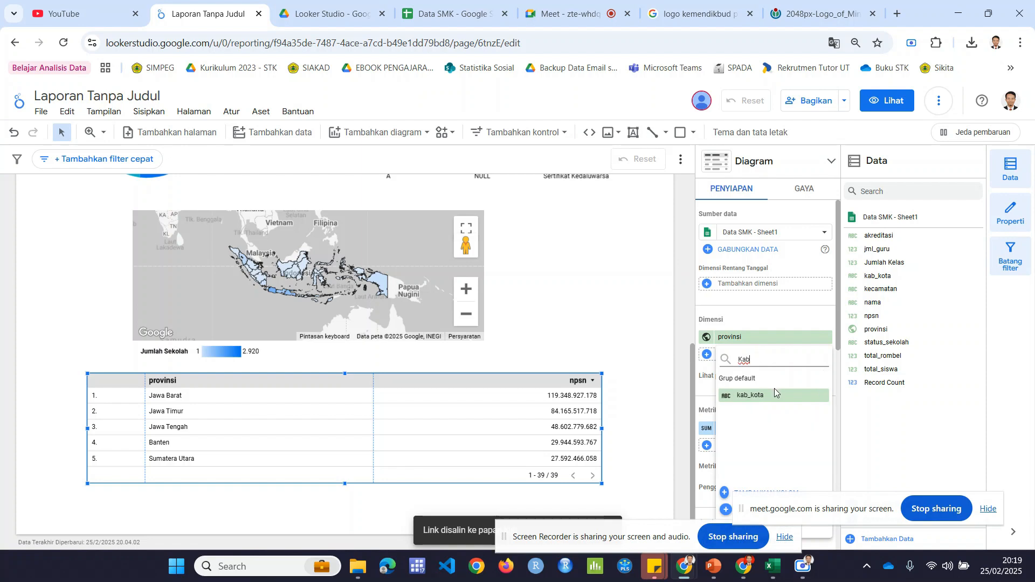
{"action": "left_click", "coordinate": [774, 395]}
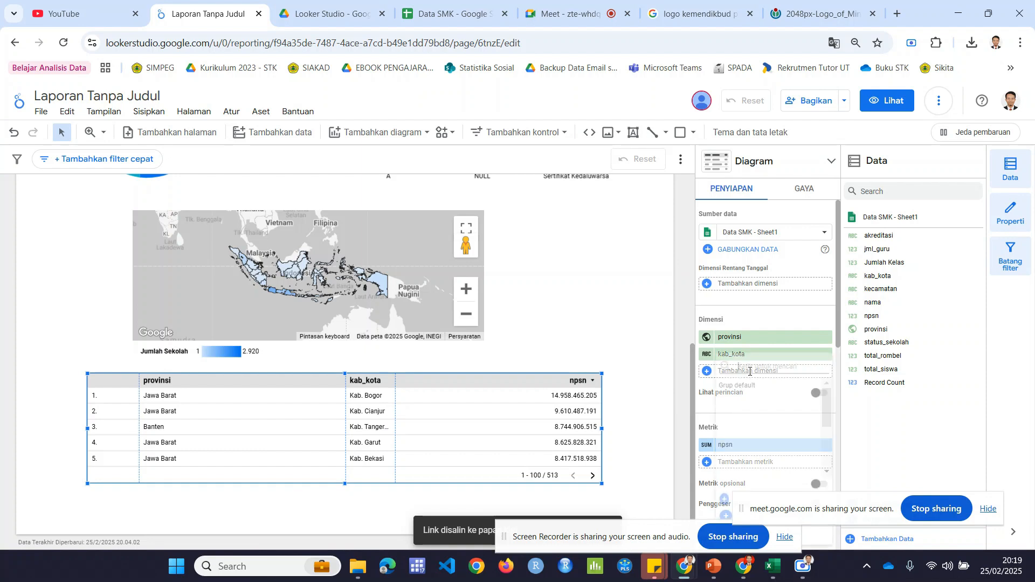
{"action": "left_click", "coordinate": [750, 372]}
{"action": "type", "text": "NPSN"}
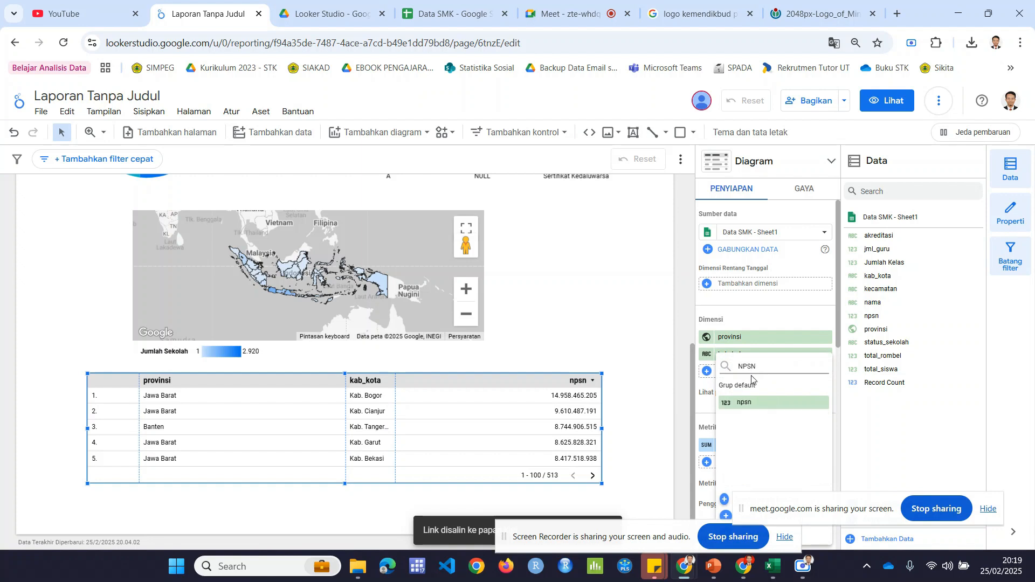
{"action": "left_click", "coordinate": [747, 403]}
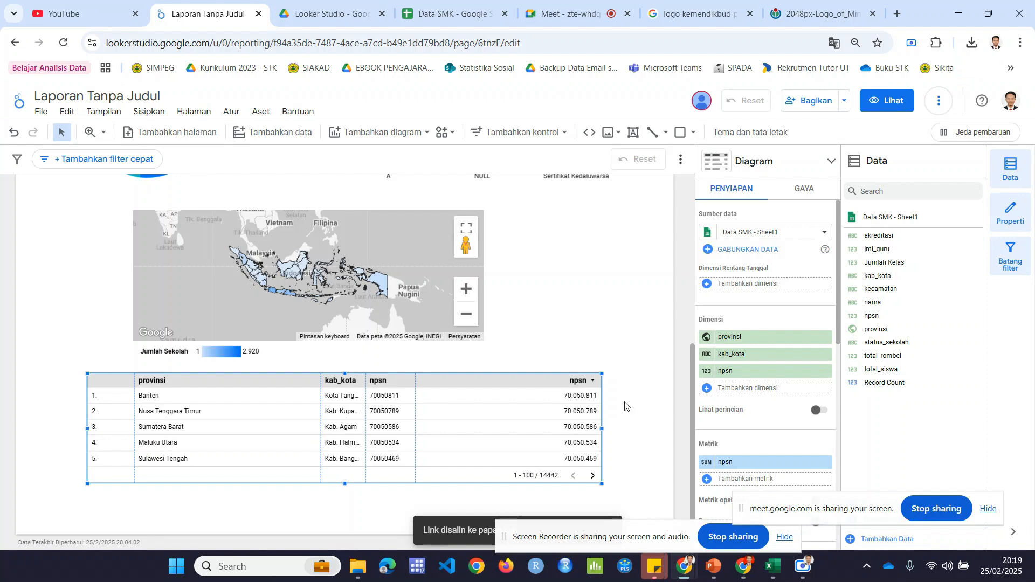
Step: Add nama as the table's fourth dimension after npsn
{"action": "left_click", "coordinate": [749, 389]}
{"action": "type", "text": "Nama "}
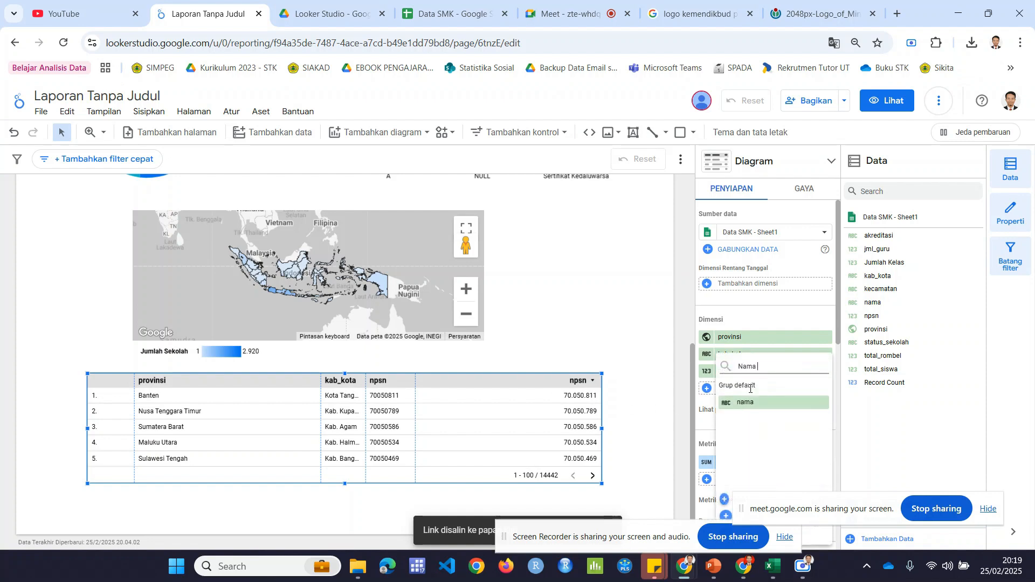
{"action": "type", "text": "Se"}
{"action": "key", "text": "BackSpace"}
{"action": "key", "text": "BackSpace"}
{"action": "left_click", "coordinate": [747, 398]}
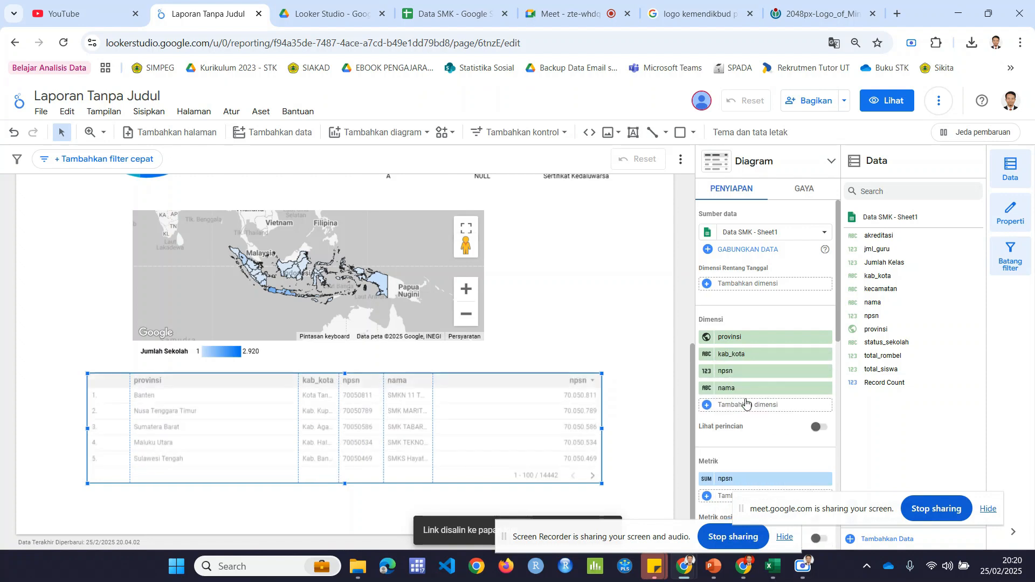
Step: Narrow the table's provinsi column and shift the kab_kota and npsn column borders so kab_kota and nama get more room
{"action": "left_click_drag", "start_coordinate": [300, 396], "coordinate": [242, 403]}
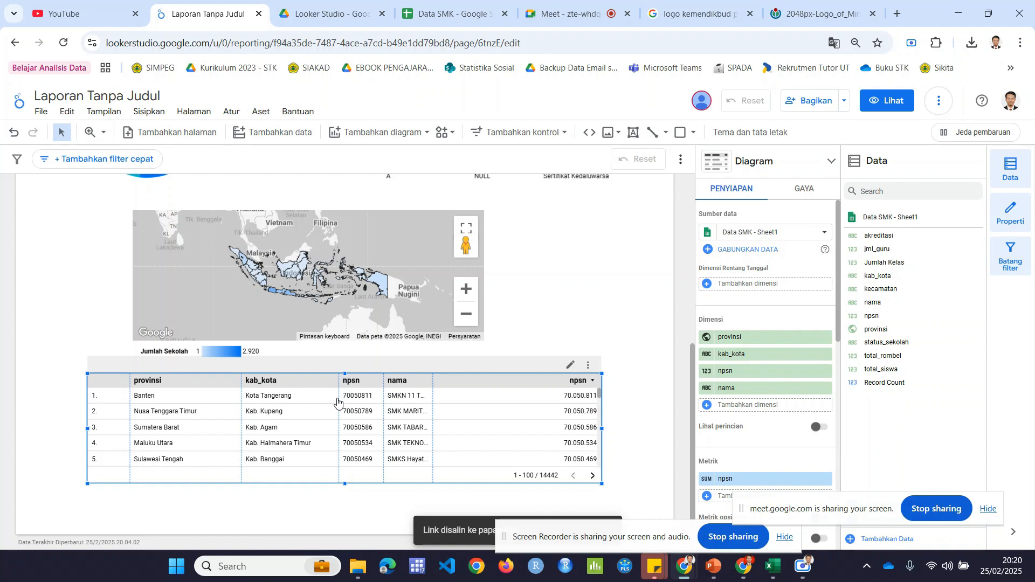
{"action": "left_click_drag", "start_coordinate": [338, 402], "coordinate": [314, 403]}
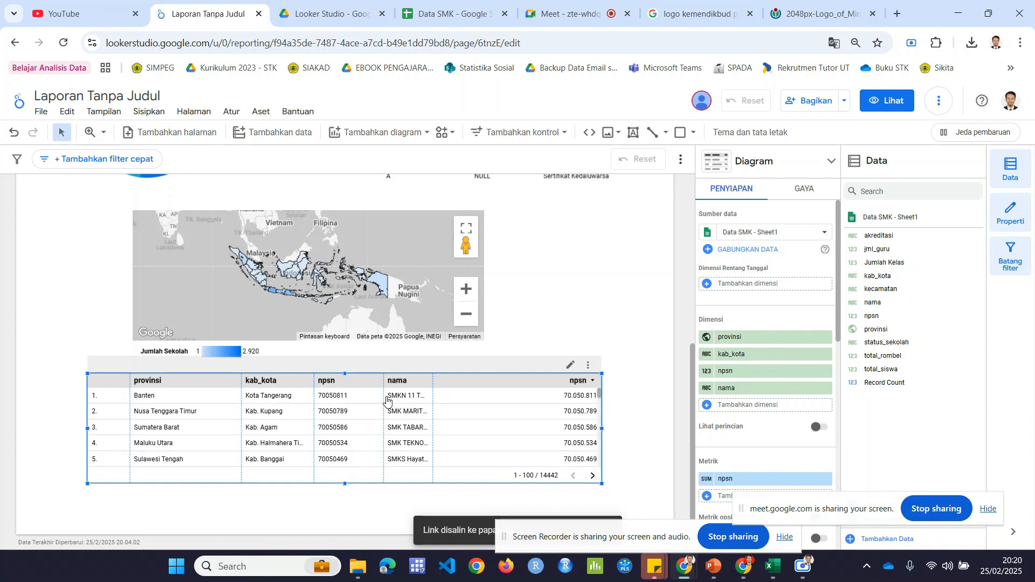
{"action": "left_click_drag", "start_coordinate": [385, 403], "coordinate": [362, 402]}
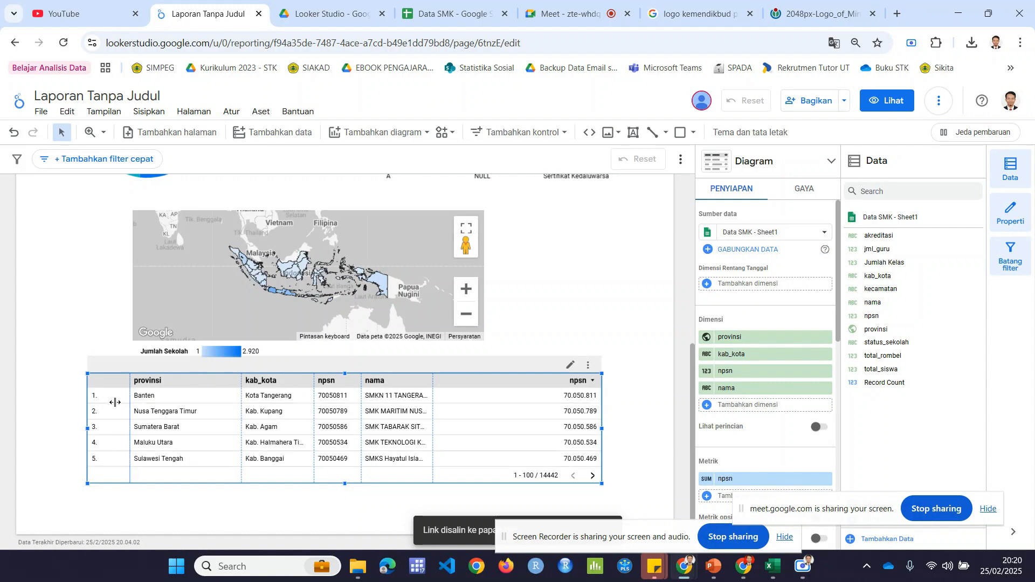
Step: Narrow the table's row-number column and turn on text wrapping (Kemas Teks) for both the table header and the table body
{"action": "left_click_drag", "start_coordinate": [115, 402], "coordinate": [115, 403]}
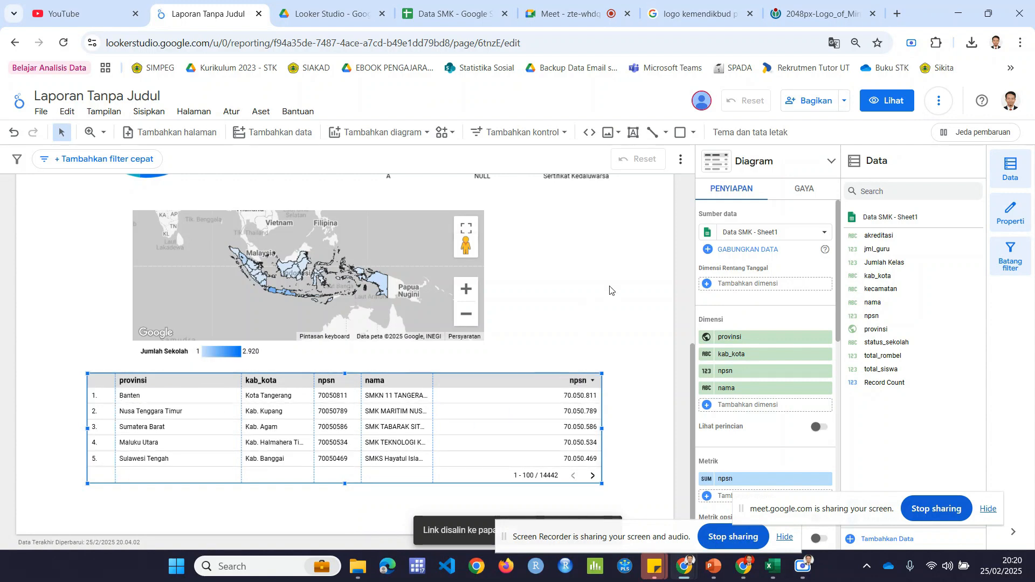
{"action": "left_click", "coordinate": [805, 190]}
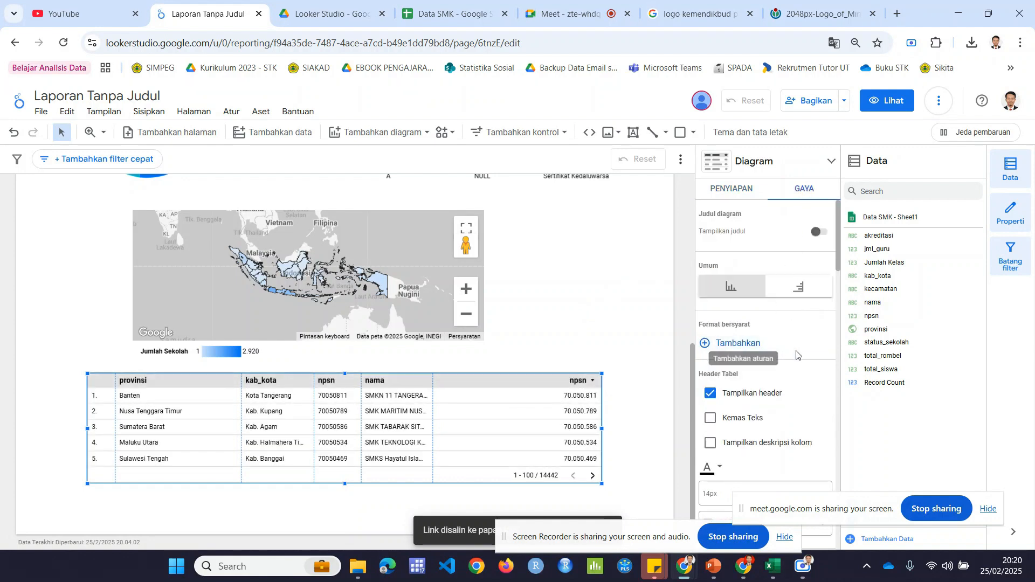
{"action": "scroll", "coordinate": [797, 358], "scroll_direction": "down", "scroll_amount": 1}
{"action": "left_click", "coordinate": [711, 352]}
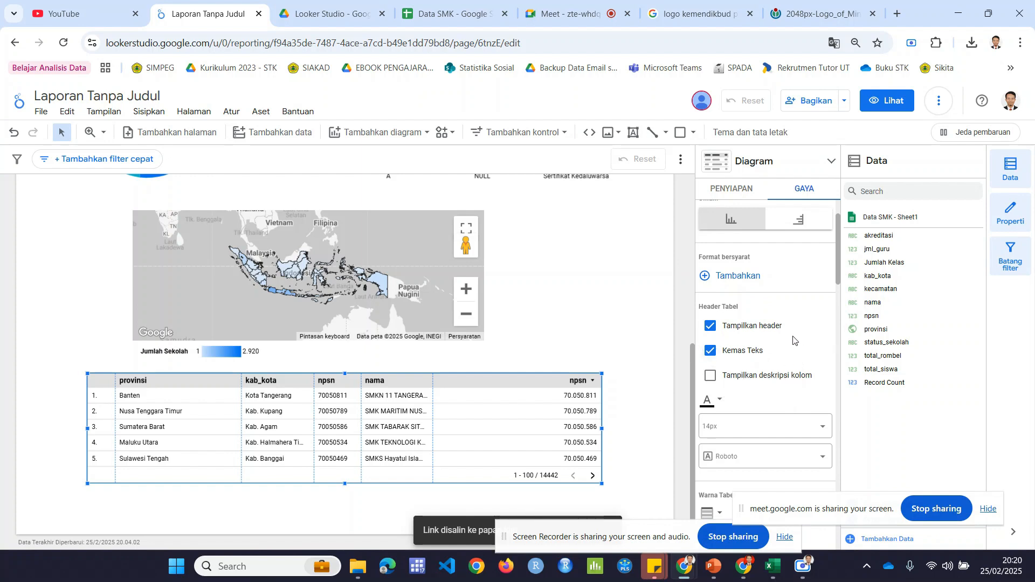
{"action": "left_click", "coordinate": [719, 355]}
{"action": "left_click", "coordinate": [719, 356]}
{"action": "scroll", "coordinate": [776, 342], "scroll_direction": "down", "scroll_amount": 5}
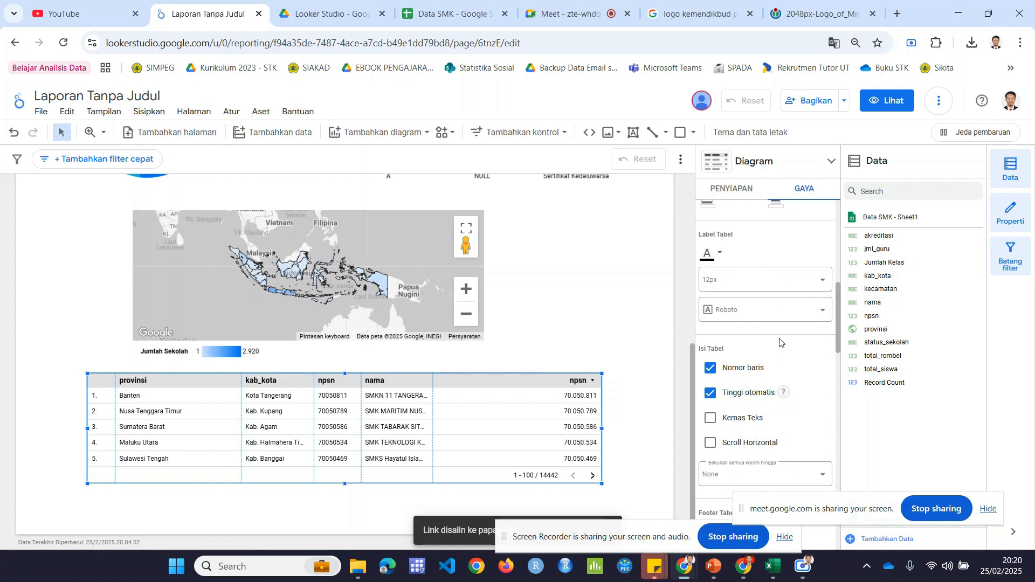
{"action": "left_click", "coordinate": [713, 418]}
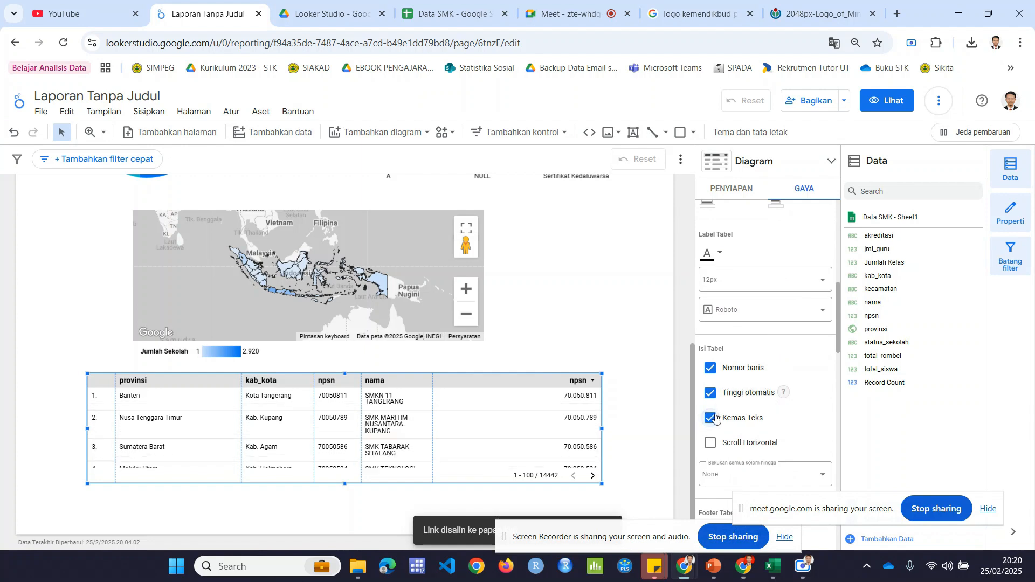
{"action": "scroll", "coordinate": [755, 378], "scroll_direction": "up", "scroll_amount": 5}
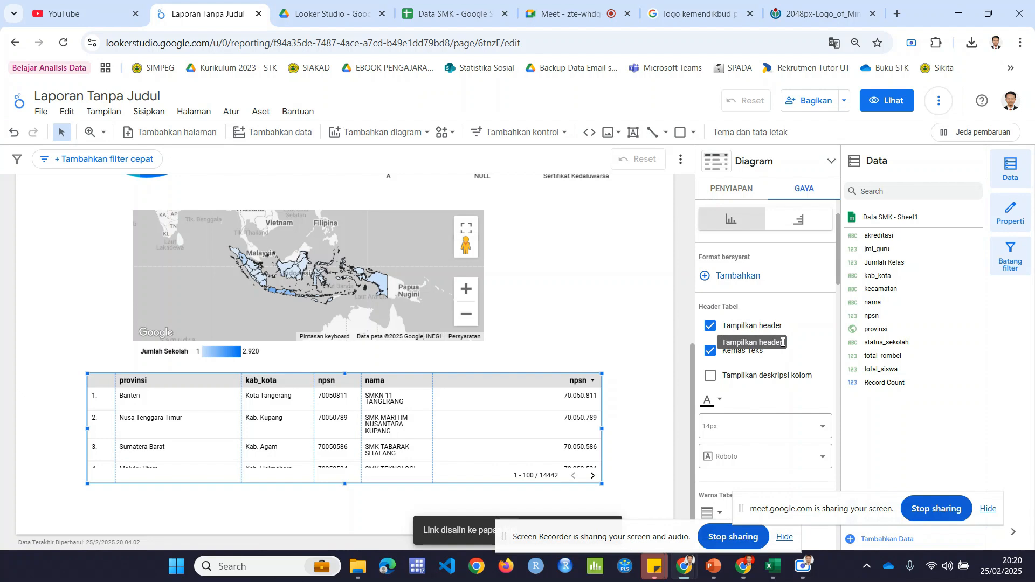
{"action": "scroll", "coordinate": [783, 344], "scroll_direction": "down", "scroll_amount": 3}
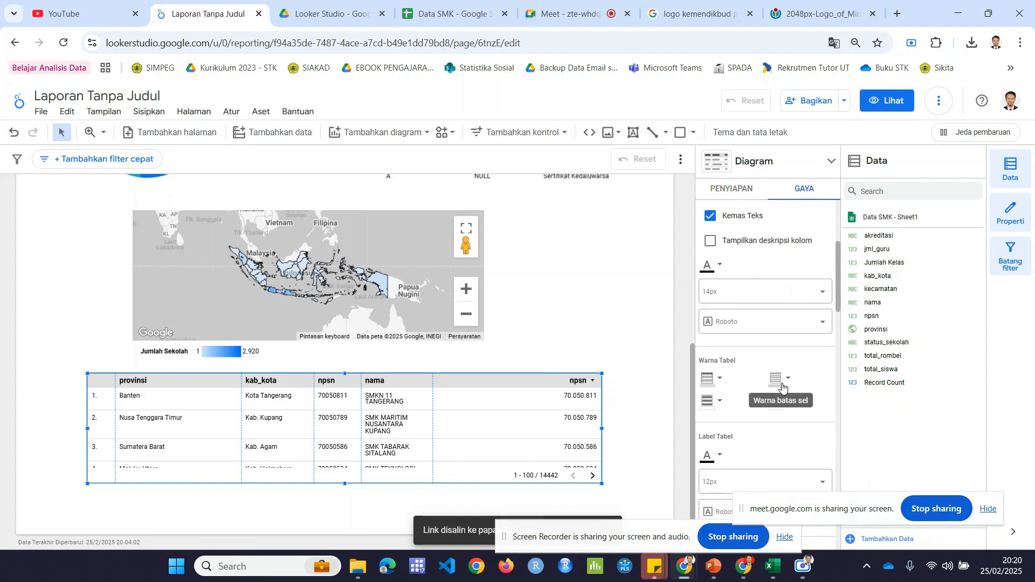
{"action": "scroll", "coordinate": [765, 367], "scroll_direction": "down", "scroll_amount": 6}
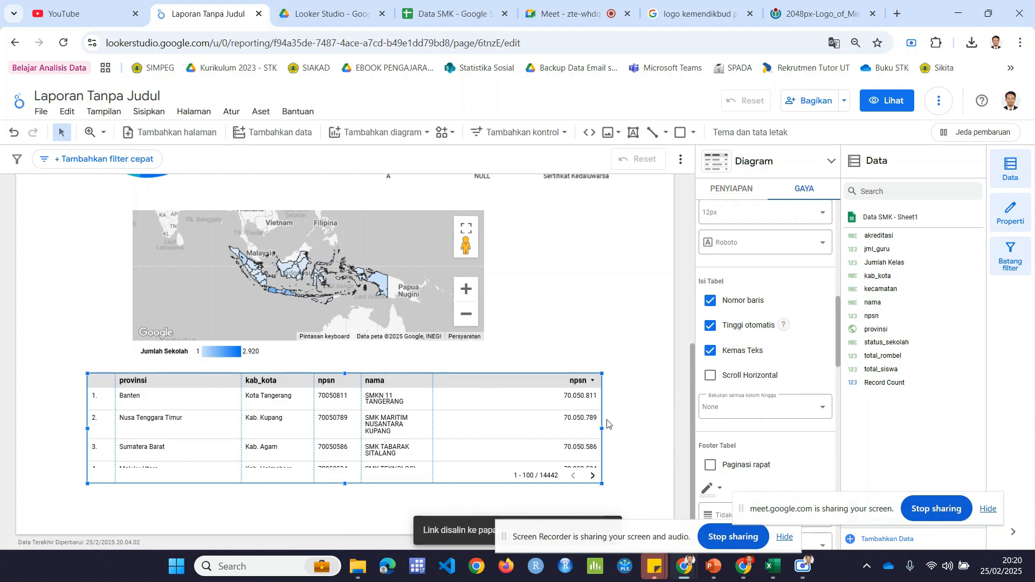
Step: Replace the table's npsn metric with total_siswa
{"action": "left_click", "coordinate": [746, 190]}
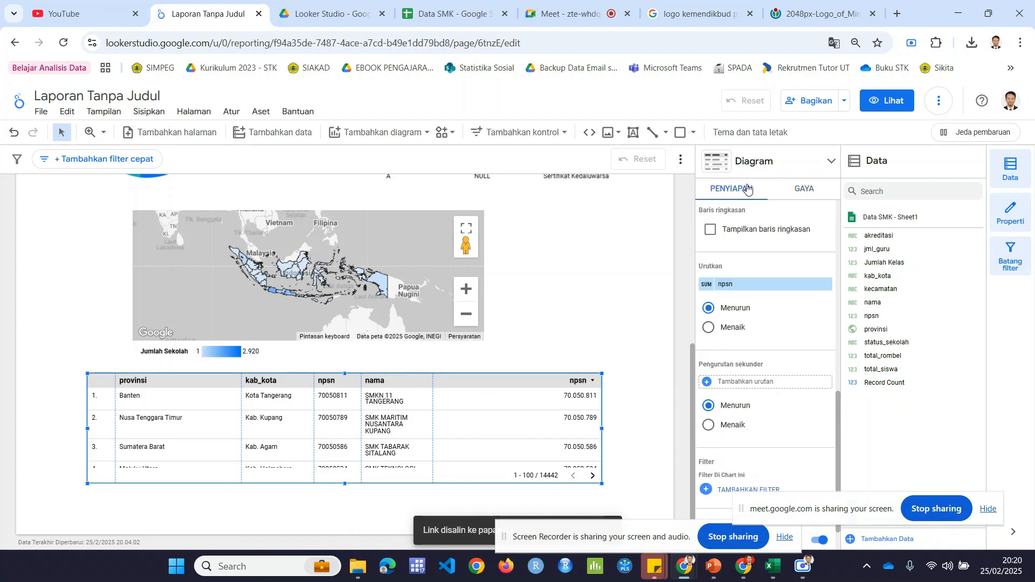
{"action": "scroll", "coordinate": [764, 339], "scroll_direction": "up", "scroll_amount": 5}
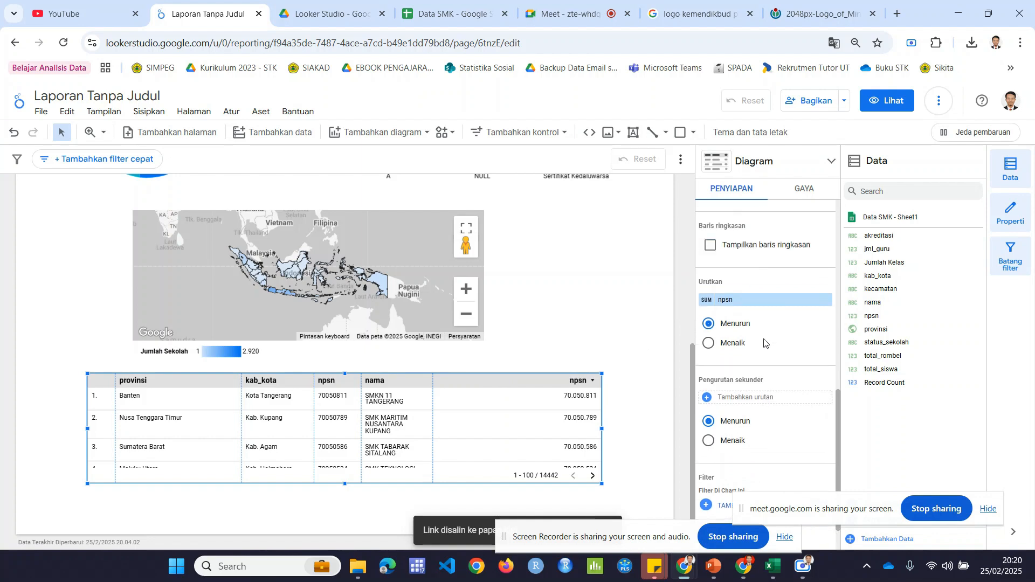
{"action": "scroll", "coordinate": [764, 343], "scroll_direction": "up", "scroll_amount": 2}
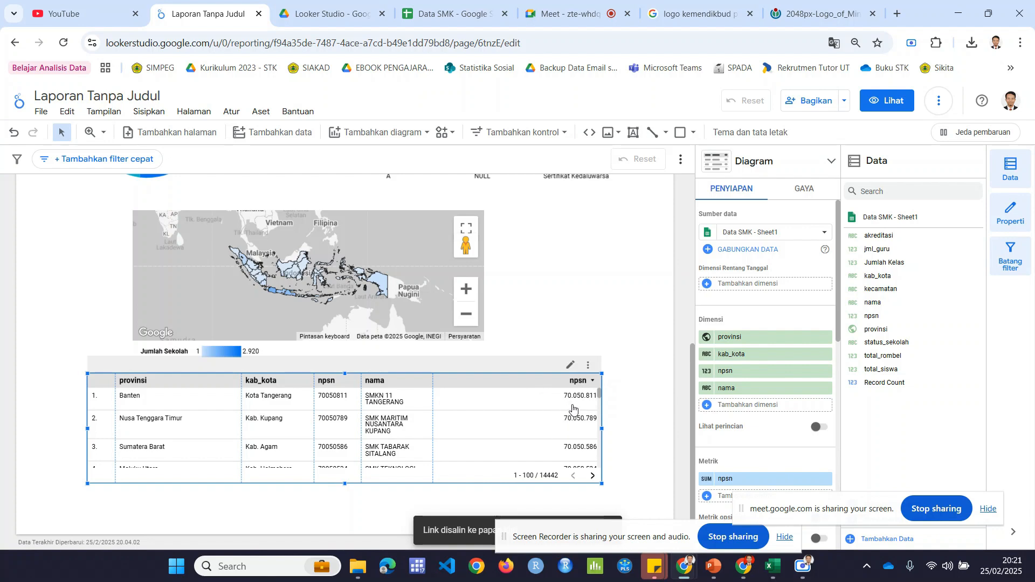
{"action": "scroll", "coordinate": [781, 399], "scroll_direction": "down", "scroll_amount": 1}
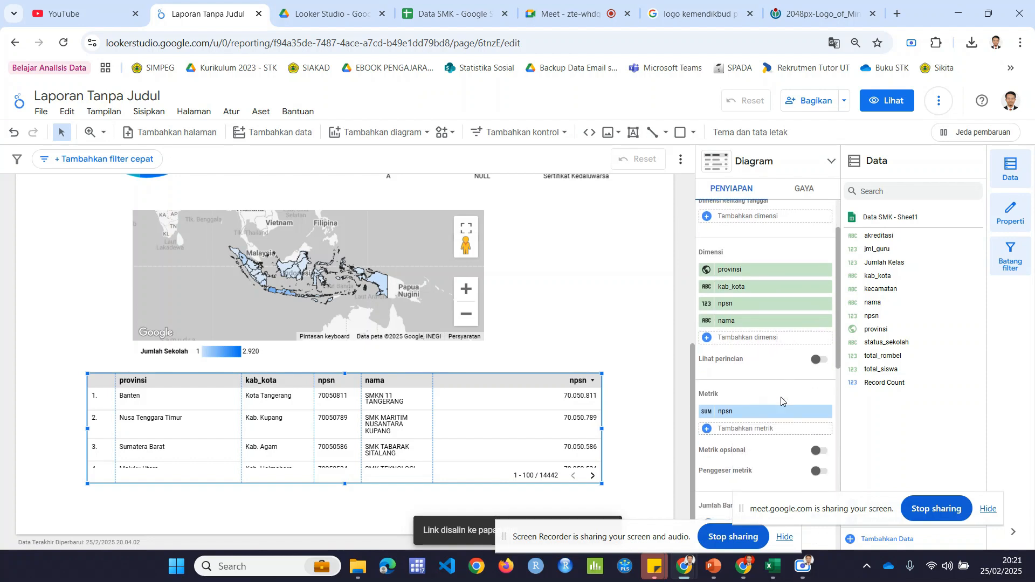
{"action": "left_click", "coordinate": [733, 414]}
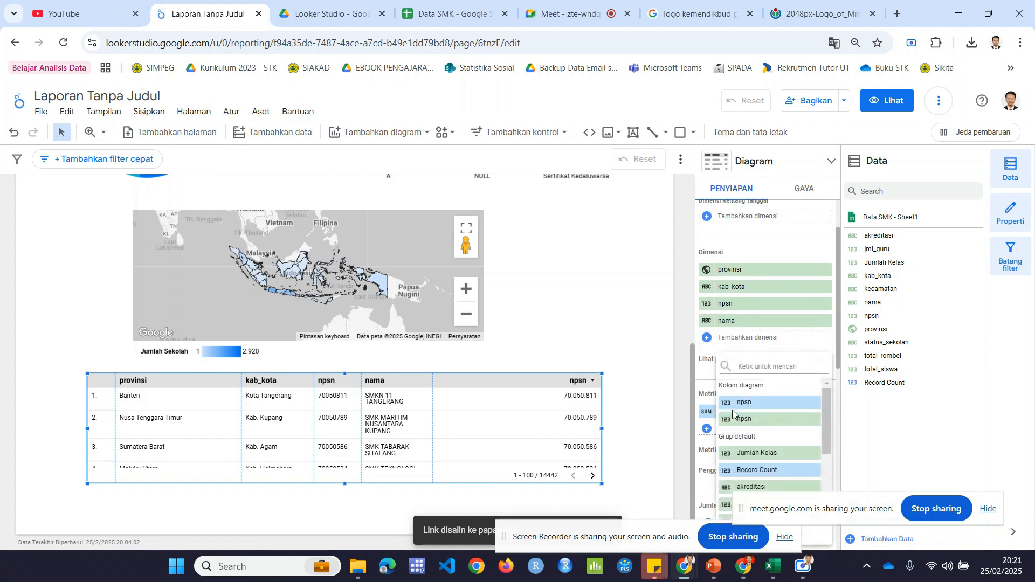
{"action": "scroll", "coordinate": [764, 427], "scroll_direction": "down", "scroll_amount": 1}
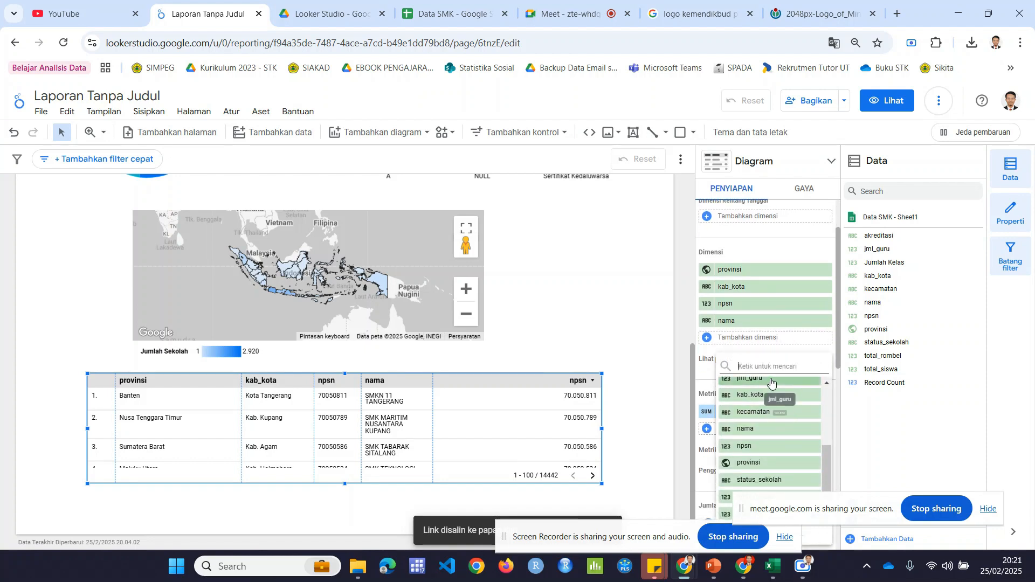
{"action": "type", "text": "ju"}
{"action": "key", "text": "BackSpace"}
{"action": "key", "text": "BackSpace"}
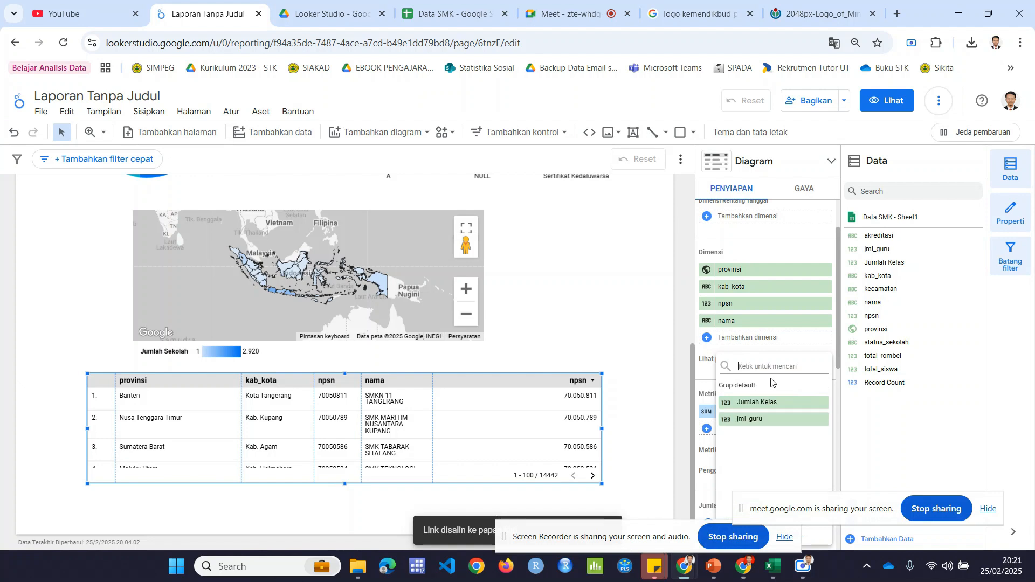
{"action": "type", "text": "tot"}
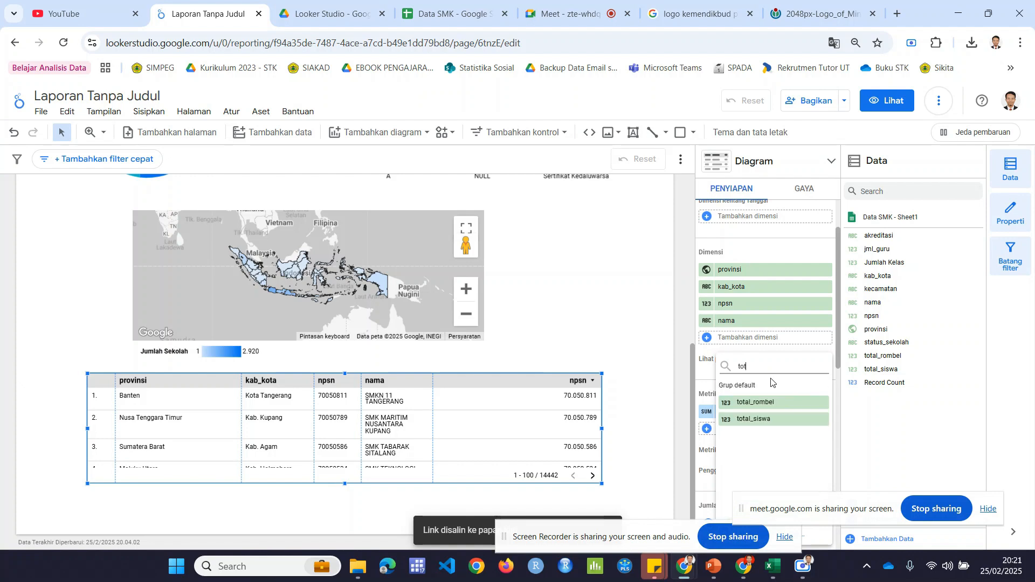
{"action": "left_click", "coordinate": [766, 419]}
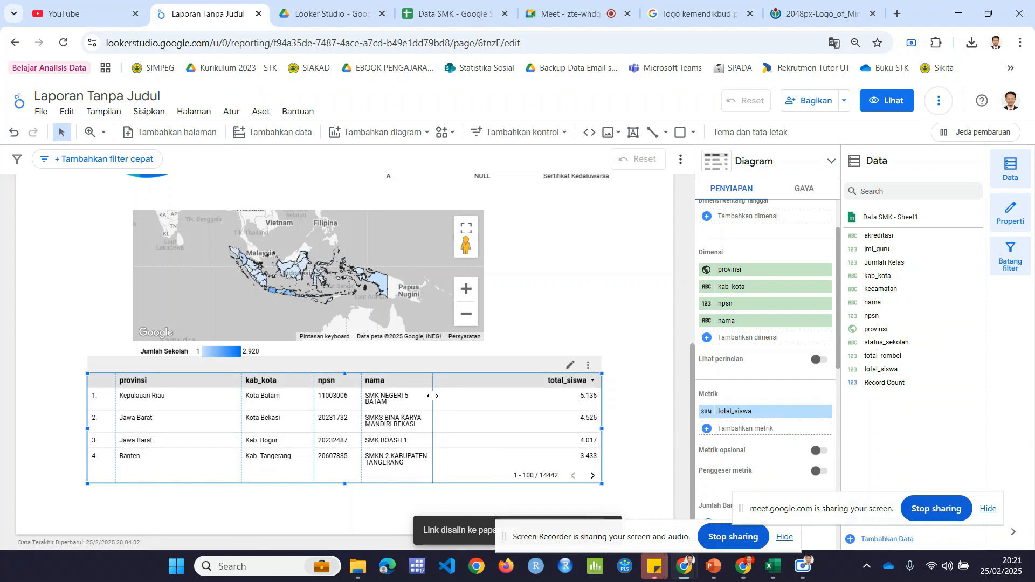
Step: Widen the table's nama column, narrow provinsi, and shift the kab_kota and npsn column borders closer to provinsi
{"action": "left_click_drag", "start_coordinate": [433, 395], "coordinate": [511, 408]}
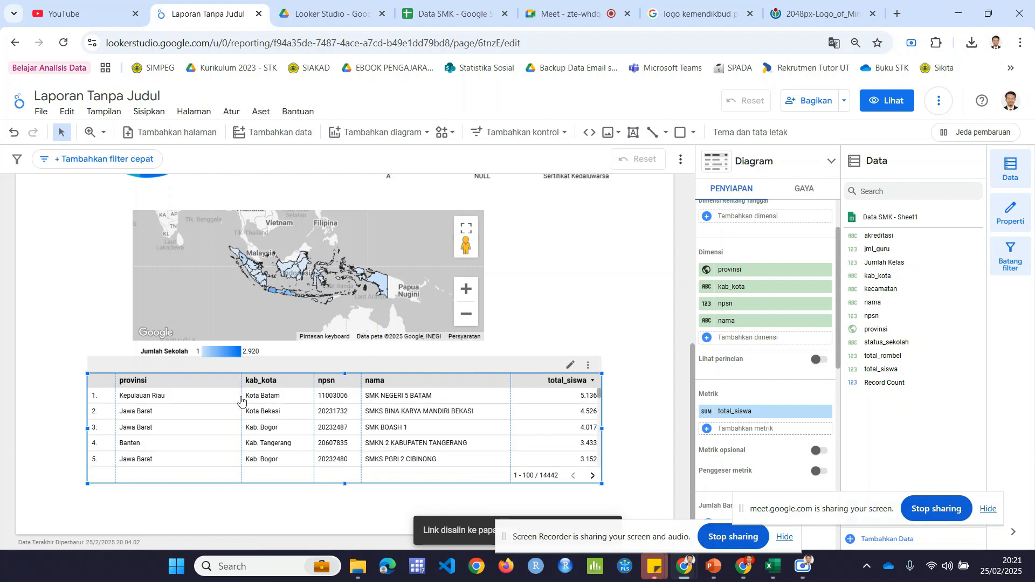
{"action": "left_click_drag", "start_coordinate": [241, 402], "coordinate": [210, 401]}
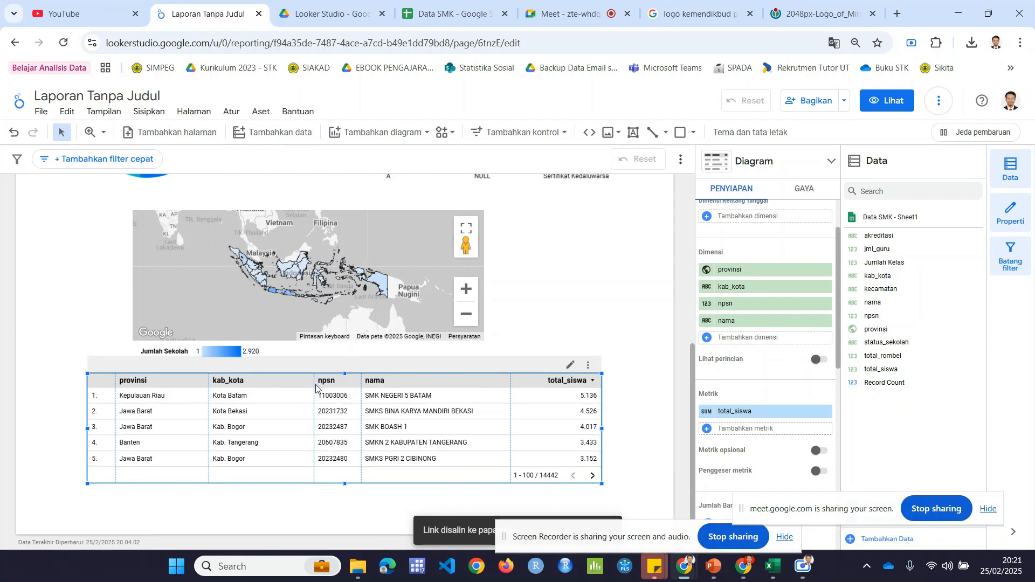
{"action": "left_click_drag", "start_coordinate": [316, 388], "coordinate": [288, 388]}
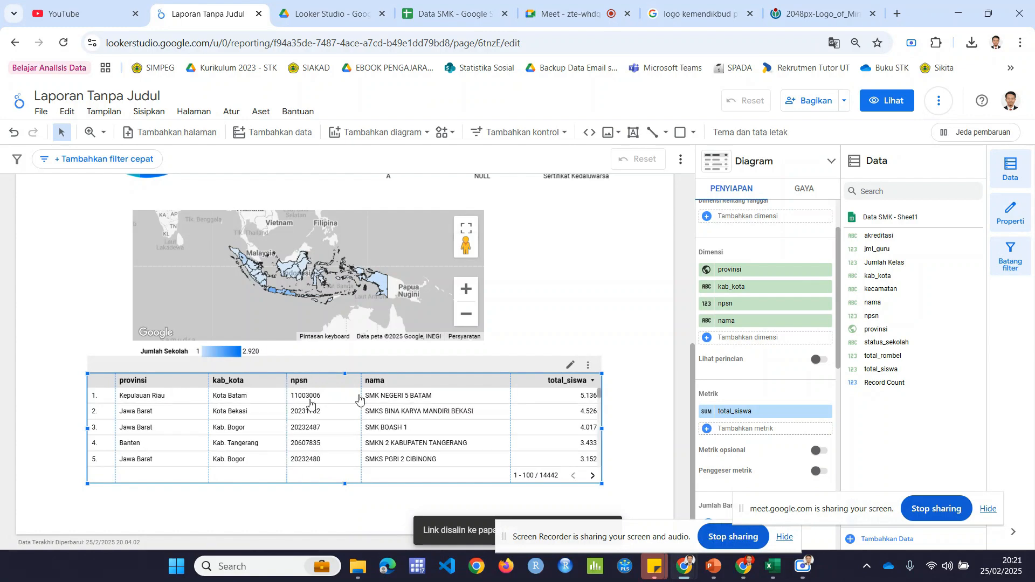
{"action": "left_click_drag", "start_coordinate": [359, 399], "coordinate": [349, 398]}
Step: Try cross-filtering the report by the SMK NEGERI 5 BATAM row and clear that row filter
{"action": "scroll", "coordinate": [744, 405], "scroll_direction": "down", "scroll_amount": 5}
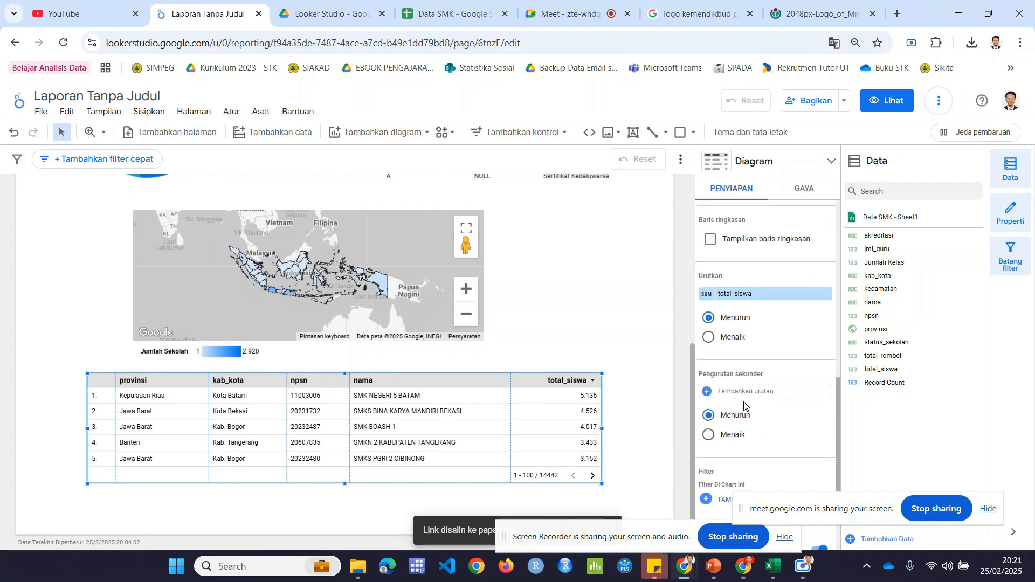
{"action": "scroll", "coordinate": [744, 406], "scroll_direction": "down", "scroll_amount": 1}
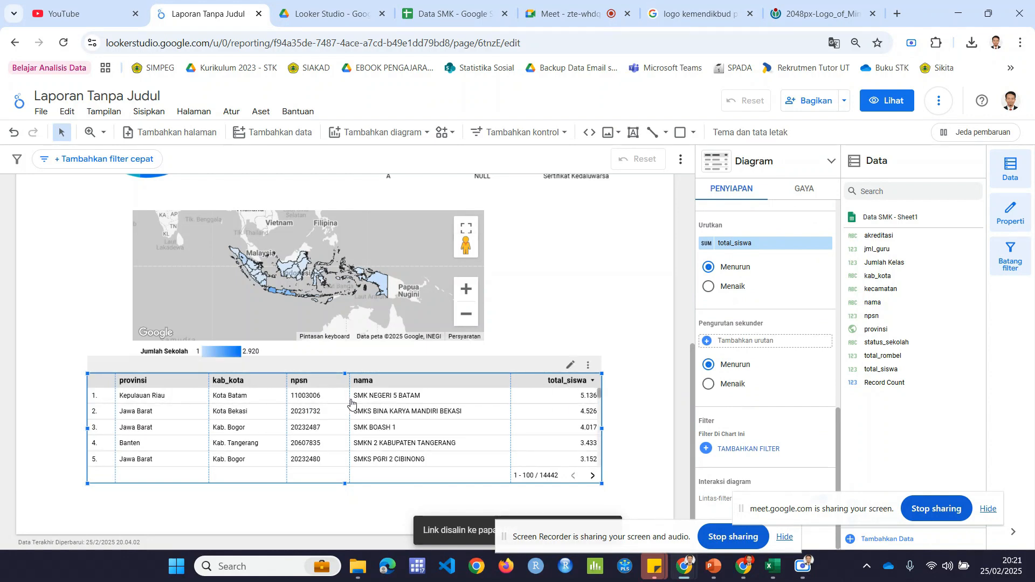
{"action": "left_click", "coordinate": [434, 399]}
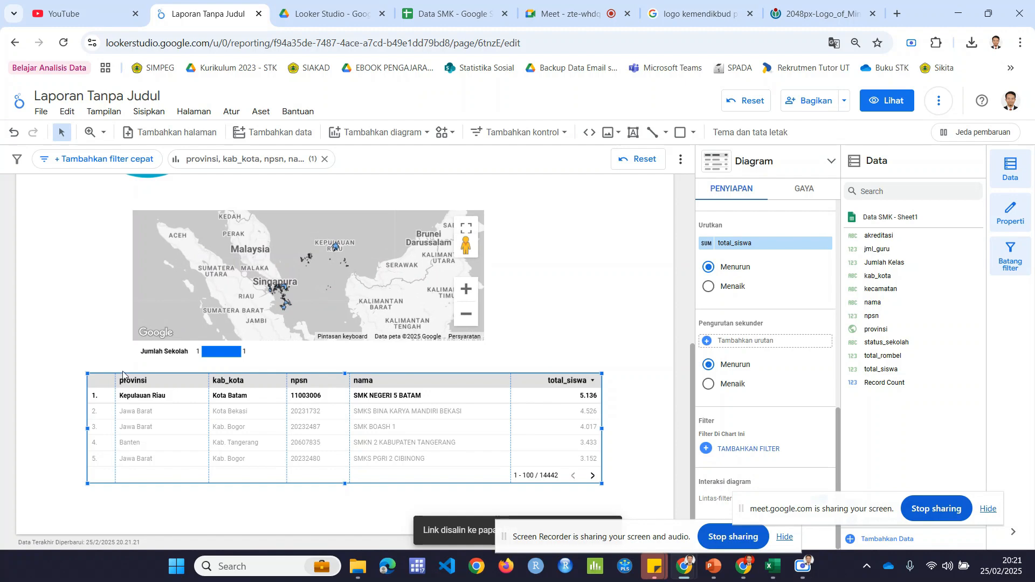
{"action": "left_click", "coordinate": [99, 367]}
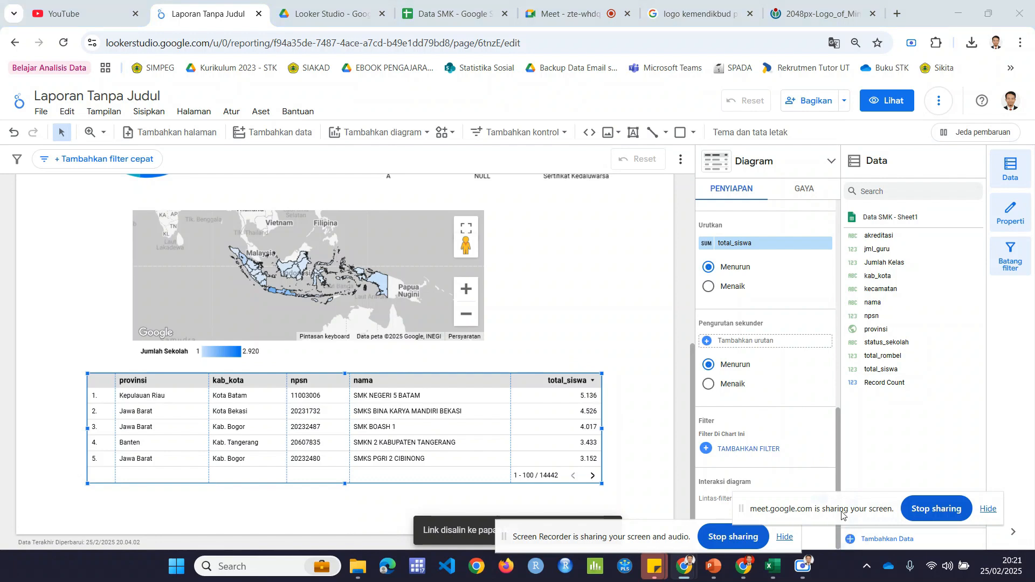
Step: Sort the table by provinsi in ascending order (Menaik)
{"action": "left_click_drag", "start_coordinate": [843, 508], "coordinate": [907, 458]}
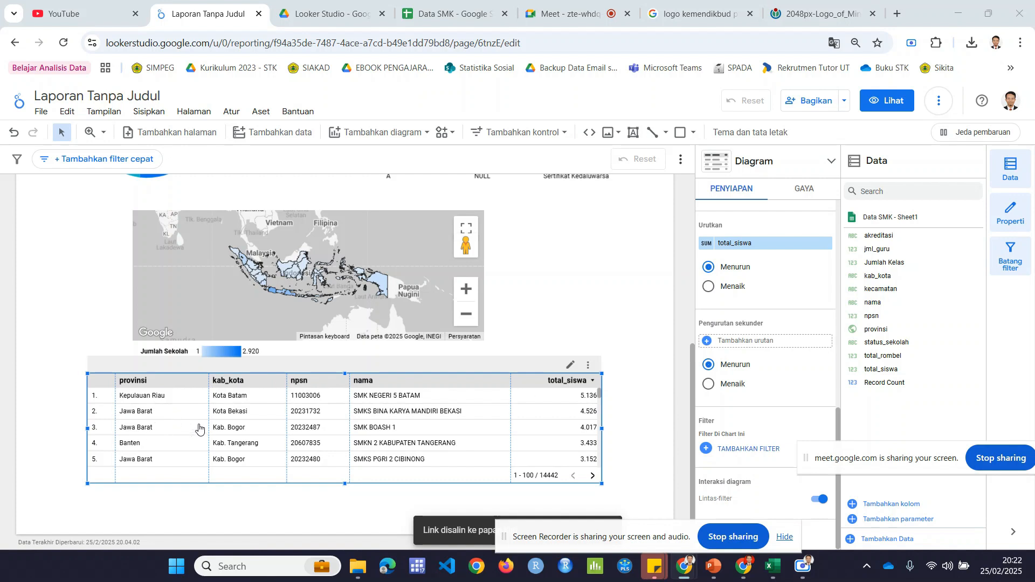
{"action": "scroll", "coordinate": [728, 349], "scroll_direction": "up", "scroll_amount": 5}
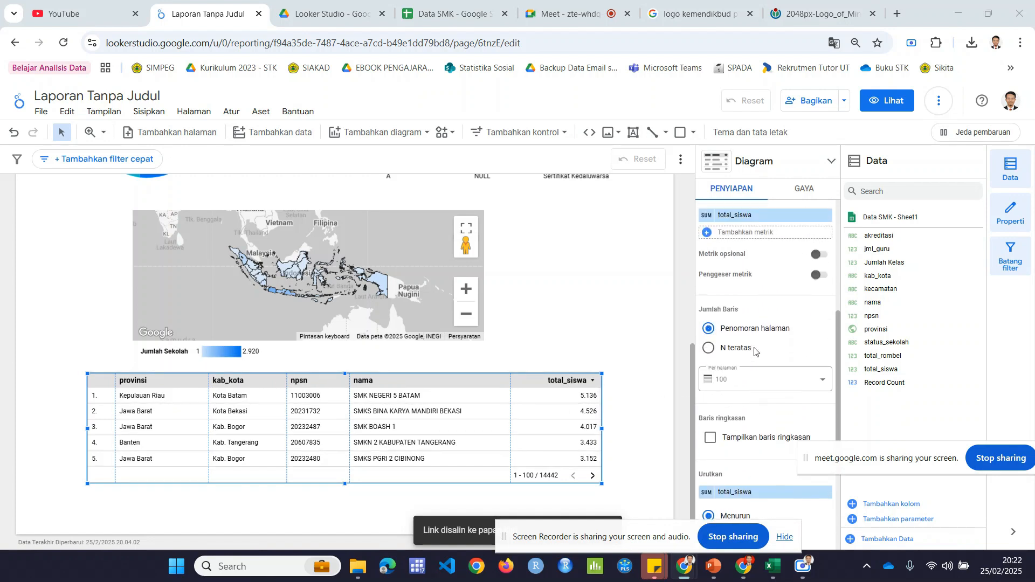
{"action": "scroll", "coordinate": [781, 350], "scroll_direction": "up", "scroll_amount": 2}
{"action": "scroll", "coordinate": [781, 348], "scroll_direction": "down", "scroll_amount": 5}
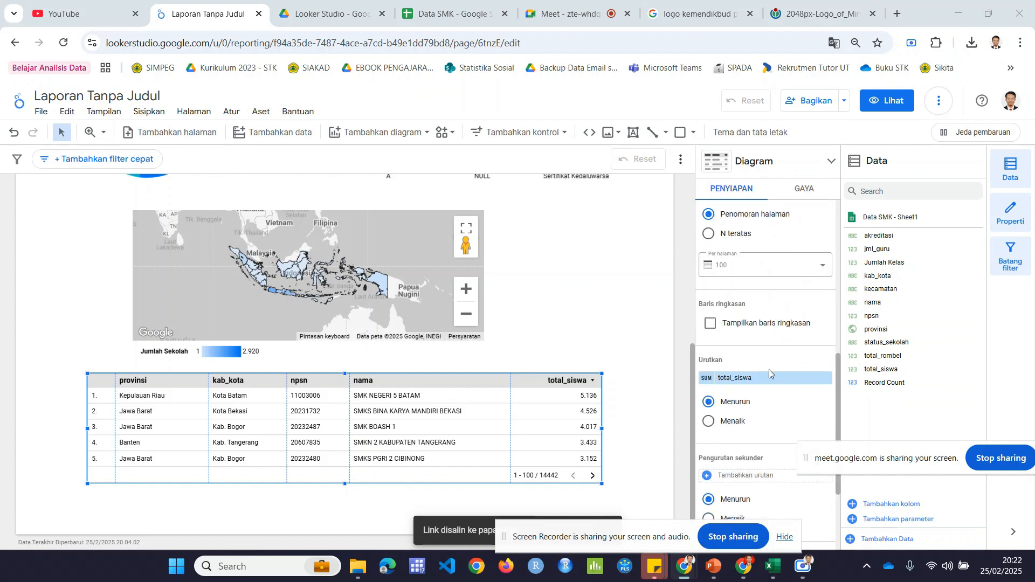
{"action": "left_click", "coordinate": [734, 381]}
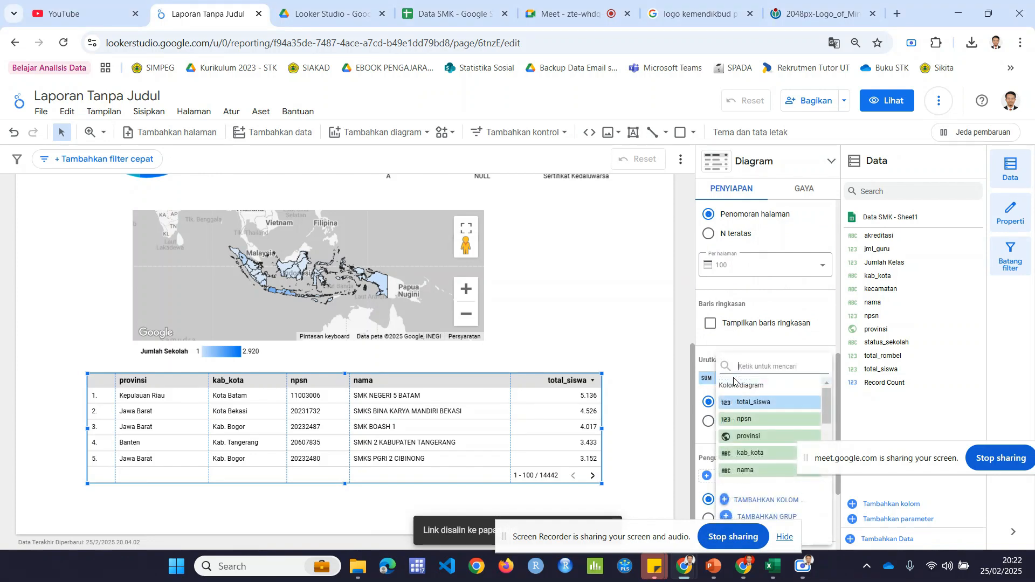
{"action": "left_click", "coordinate": [754, 437]}
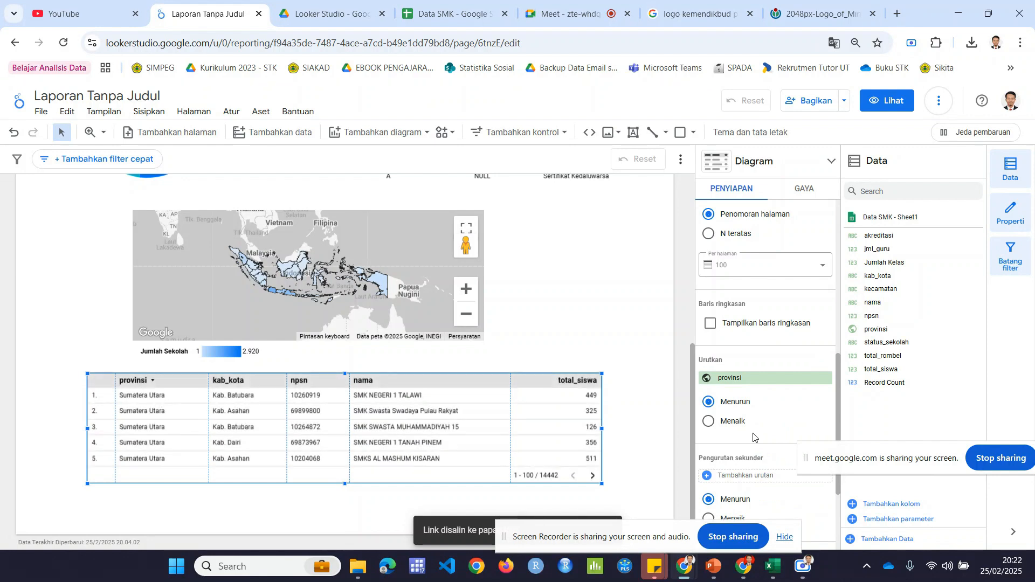
{"action": "left_click", "coordinate": [708, 421]}
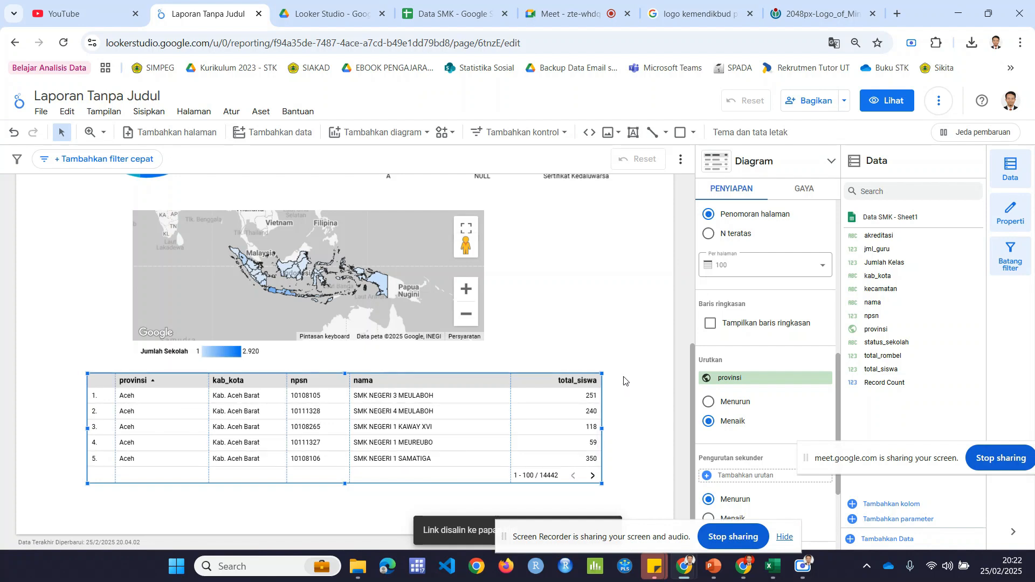
Step: Move the table down slightly and place a text box over its upper edge, just below the map legend
{"action": "left_click_drag", "start_coordinate": [461, 387], "coordinate": [455, 400]}
{"action": "left_click", "coordinate": [617, 334]}
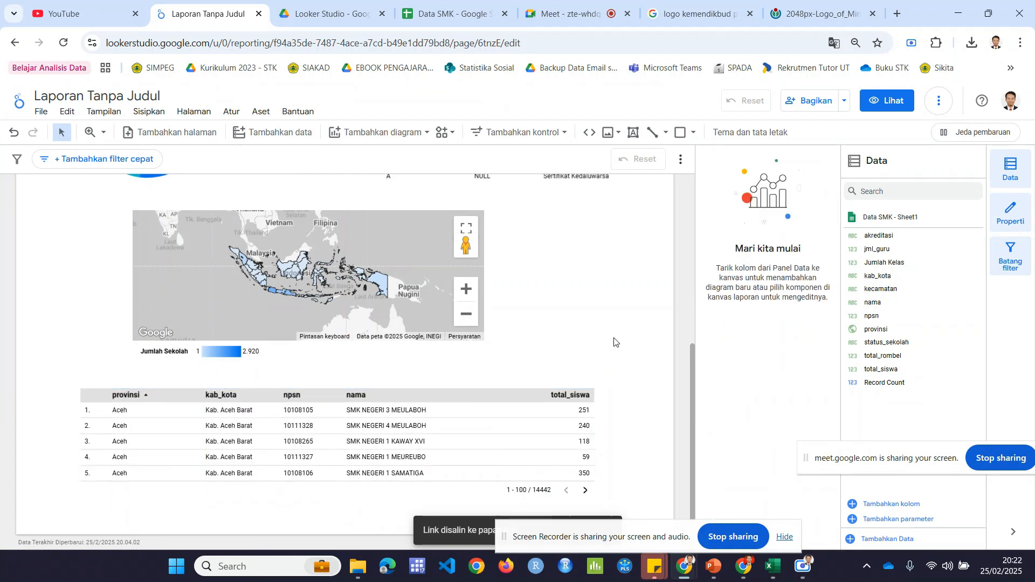
{"action": "left_click", "coordinate": [634, 132]}
{"action": "left_click_drag", "start_coordinate": [665, 204], "coordinate": [238, 372]}
{"action": "left_click", "coordinate": [237, 375]}
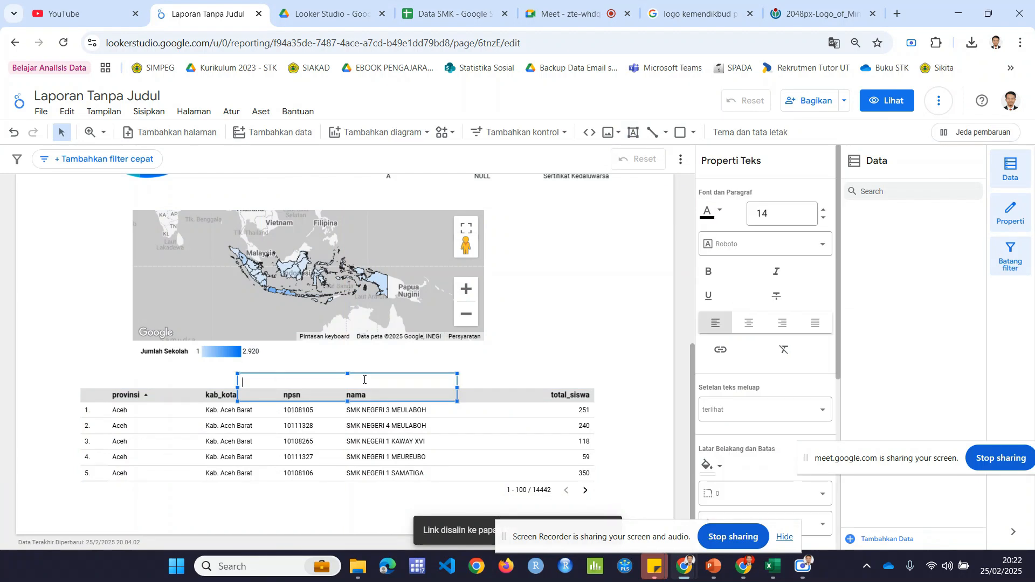
Step: Enter the title DAFTAR SMK DI INDONESIA in the text box and make it bold
{"action": "type", "text": "DAFTAR SMK DI INDONESIA"}
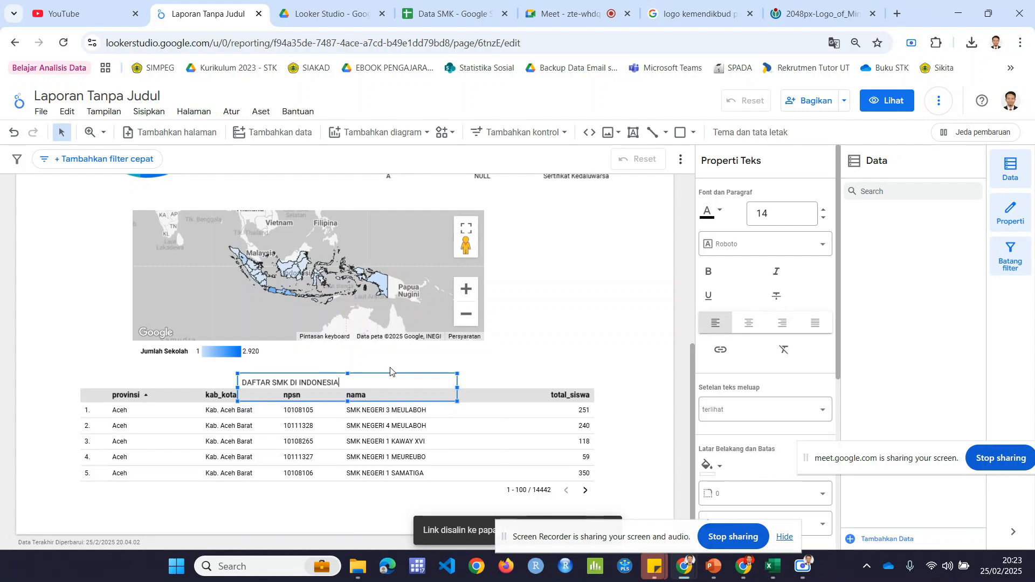
{"action": "key", "text": "ctrl+a"}
{"action": "key", "text": "ctrl+b"}
{"action": "key", "text": "ctrl+k"}
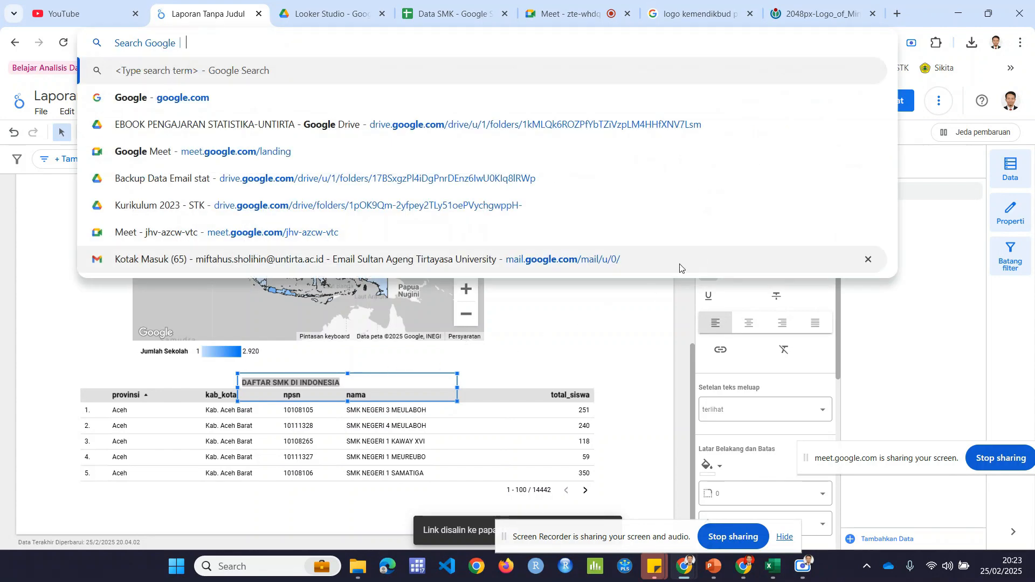
{"action": "left_click", "coordinate": [335, 382]}
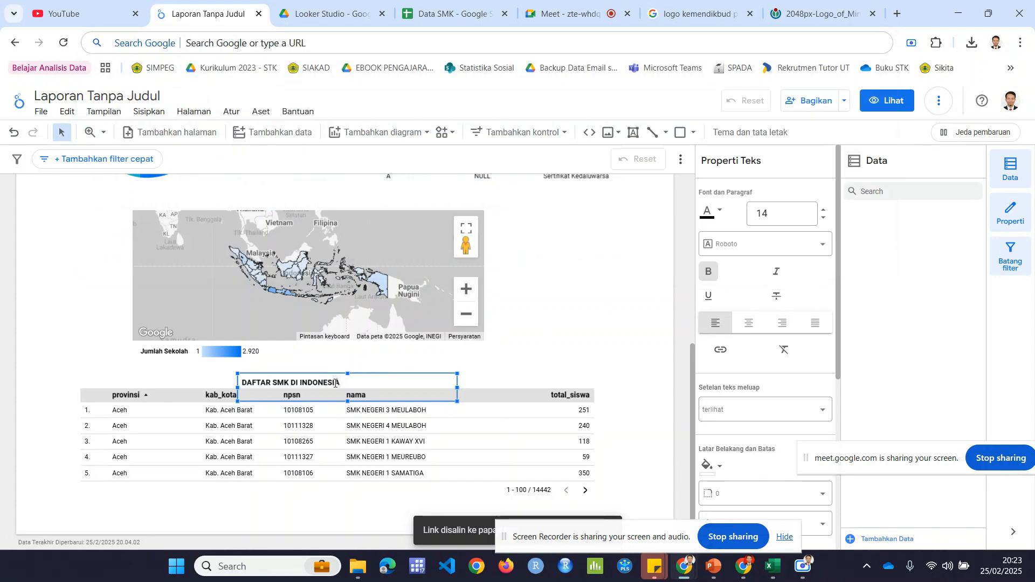
Step: Centre the whole DAFTAR SMK DI INDONESIA title in its text box and enlarge its font
{"action": "key", "text": "ctrl+a"}
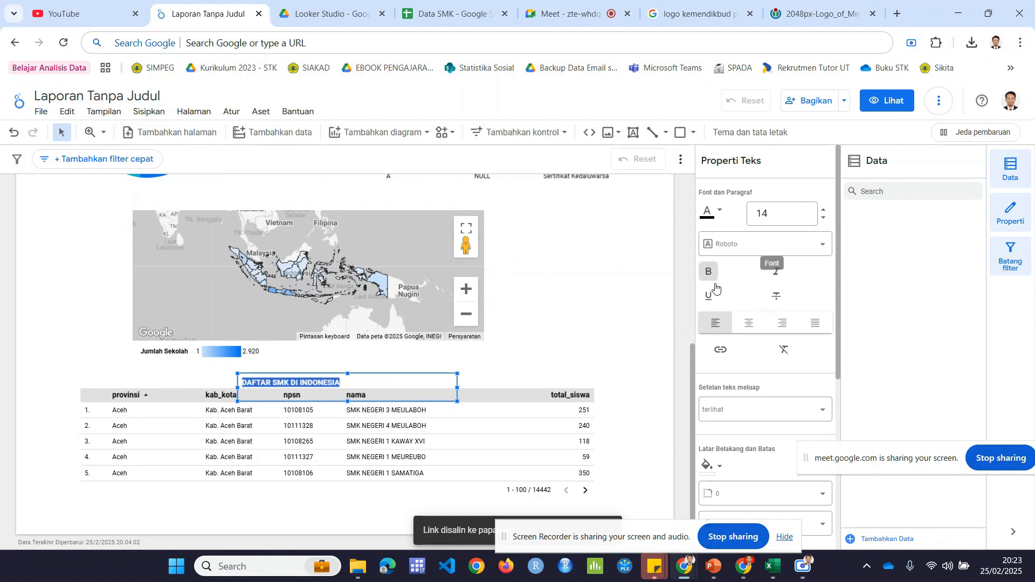
{"action": "left_click", "coordinate": [749, 322]}
{"action": "left_click", "coordinate": [824, 210]}
{"action": "left_click", "coordinate": [824, 209]}
{"action": "left_click", "coordinate": [824, 209]}
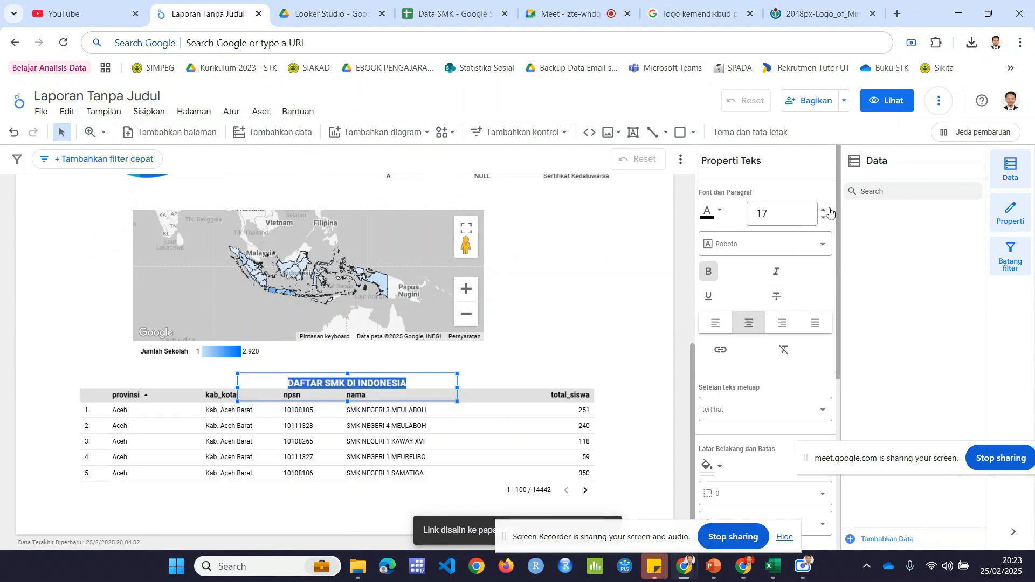
{"action": "left_click", "coordinate": [824, 209]}
Step: Move the title text box slightly so that it sits centred directly above the table's header row
{"action": "left_click", "coordinate": [559, 360]}
{"action": "left_click_drag", "start_coordinate": [388, 380], "coordinate": [337, 392]}
{"action": "left_click", "coordinate": [550, 342]}
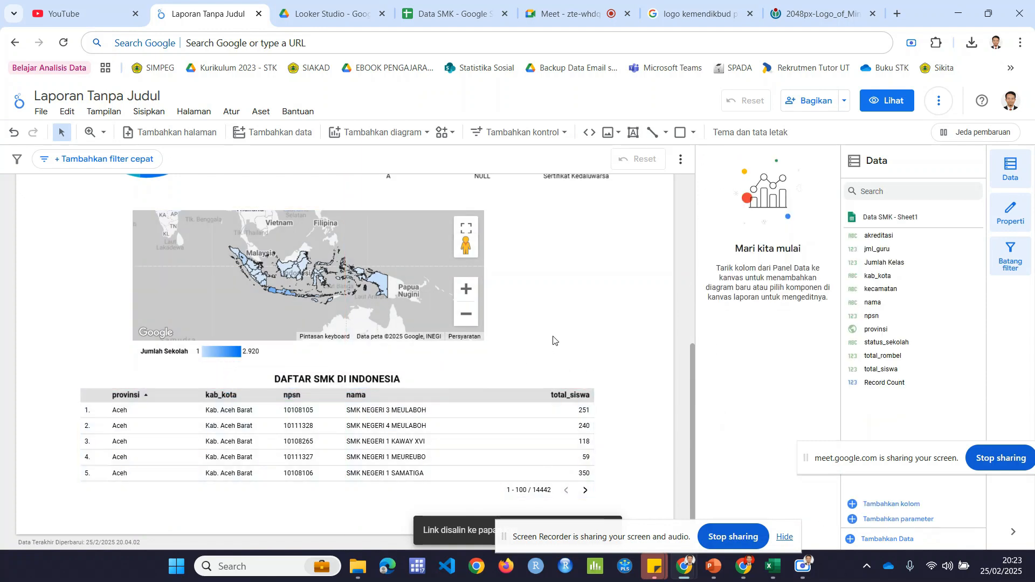
{"action": "scroll", "coordinate": [551, 338], "scroll_direction": "up", "scroll_amount": 1}
{"action": "scroll", "coordinate": [551, 338], "scroll_direction": "up", "scroll_amount": 4}
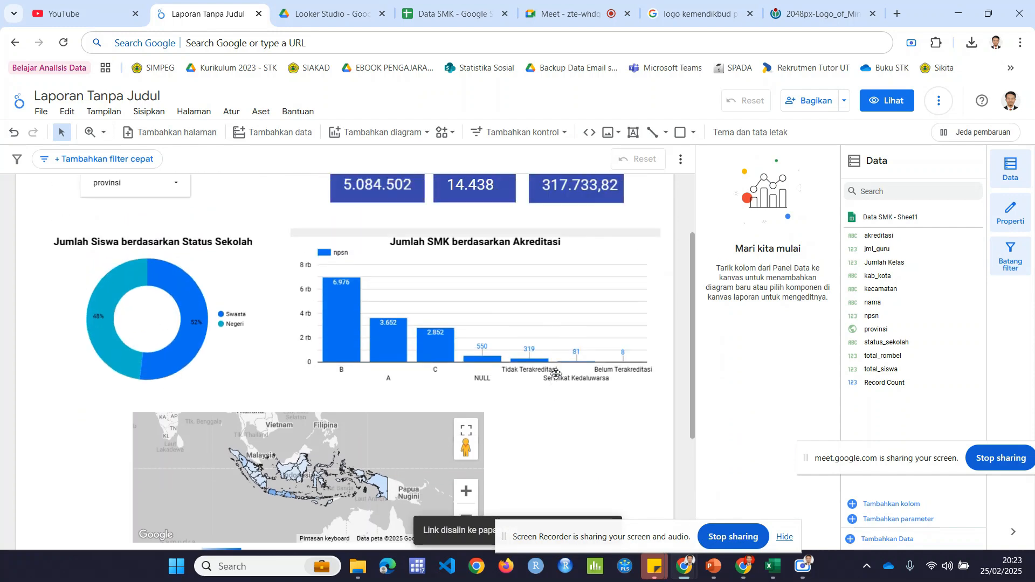
{"action": "scroll", "coordinate": [569, 400], "scroll_direction": "down", "scroll_amount": 5}
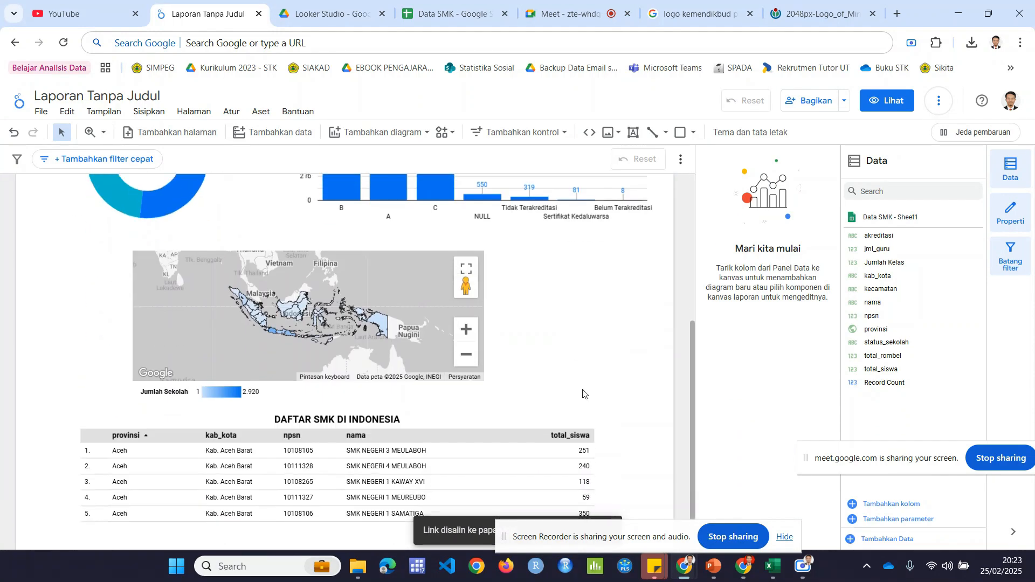
{"action": "scroll", "coordinate": [560, 372], "scroll_direction": "down", "scroll_amount": 1}
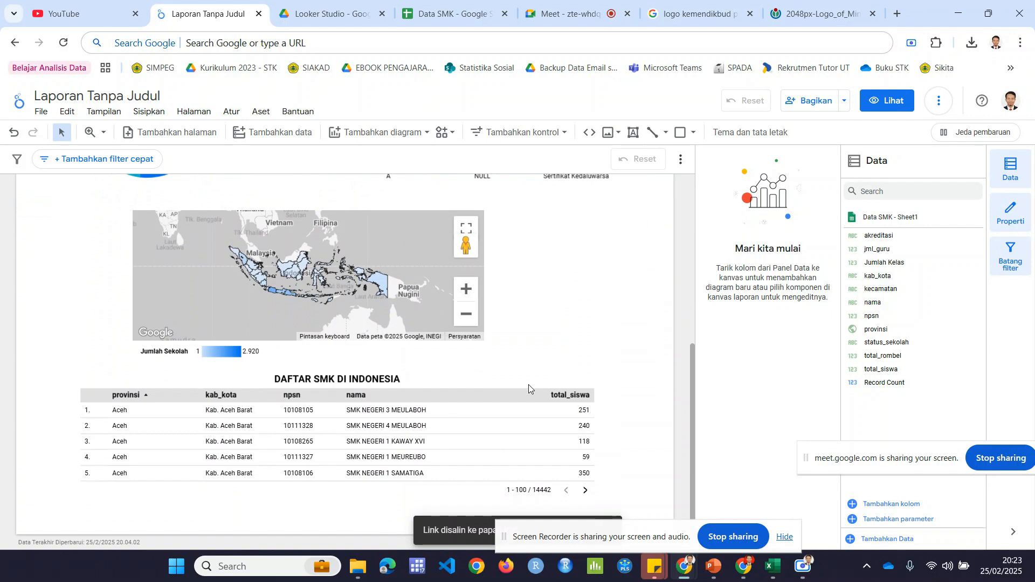
Step: Set the odd-row colour (Warna baris ganjil) of the school table to light yellow-orange
{"action": "left_click", "coordinate": [518, 396]}
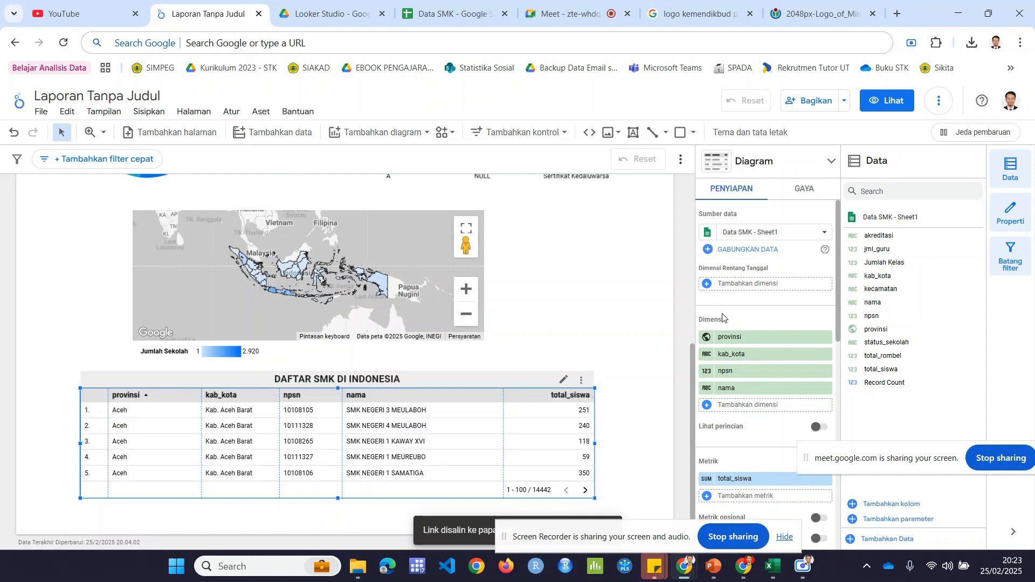
{"action": "left_click", "coordinate": [805, 188]}
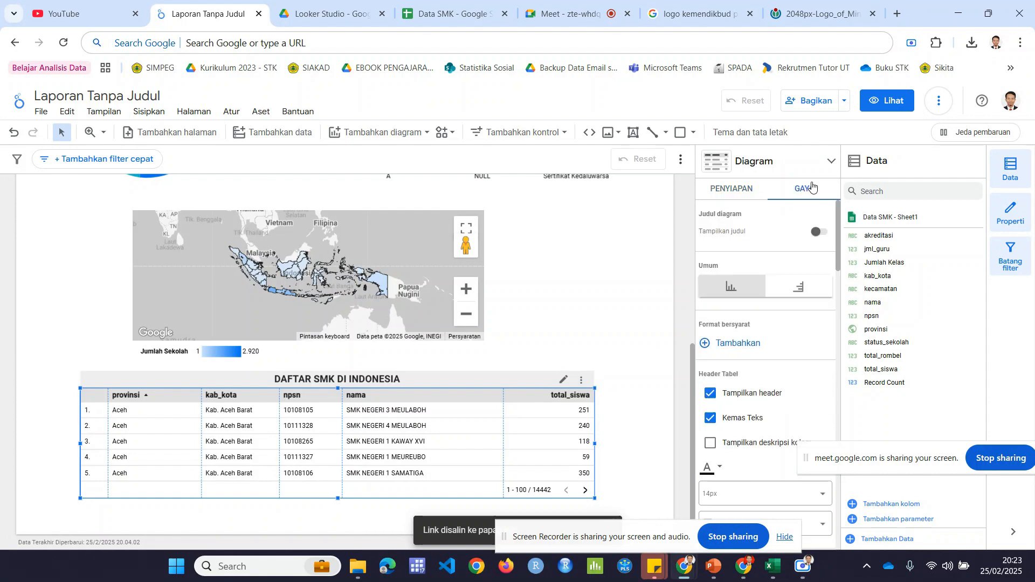
{"action": "scroll", "coordinate": [782, 313], "scroll_direction": "down", "scroll_amount": 5}
{"action": "scroll", "coordinate": [783, 330], "scroll_direction": "up", "scroll_amount": 6}
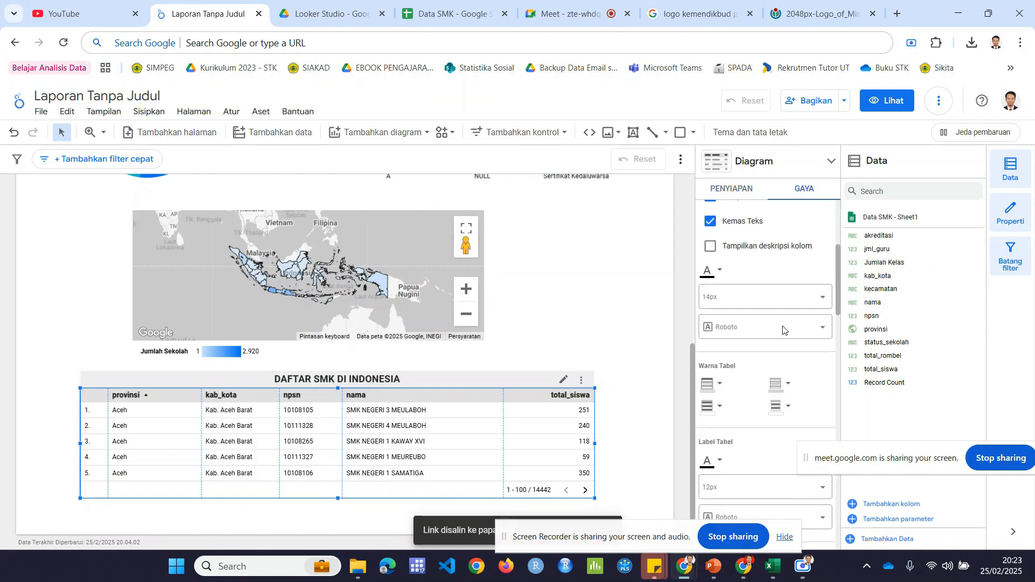
{"action": "scroll", "coordinate": [784, 345], "scroll_direction": "down", "scroll_amount": 2}
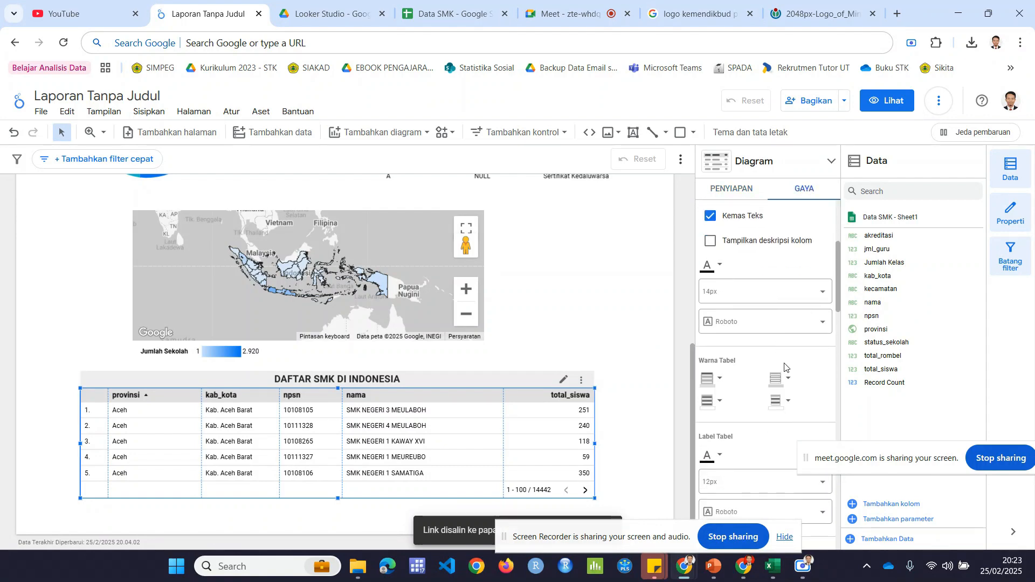
{"action": "left_click", "coordinate": [715, 403]}
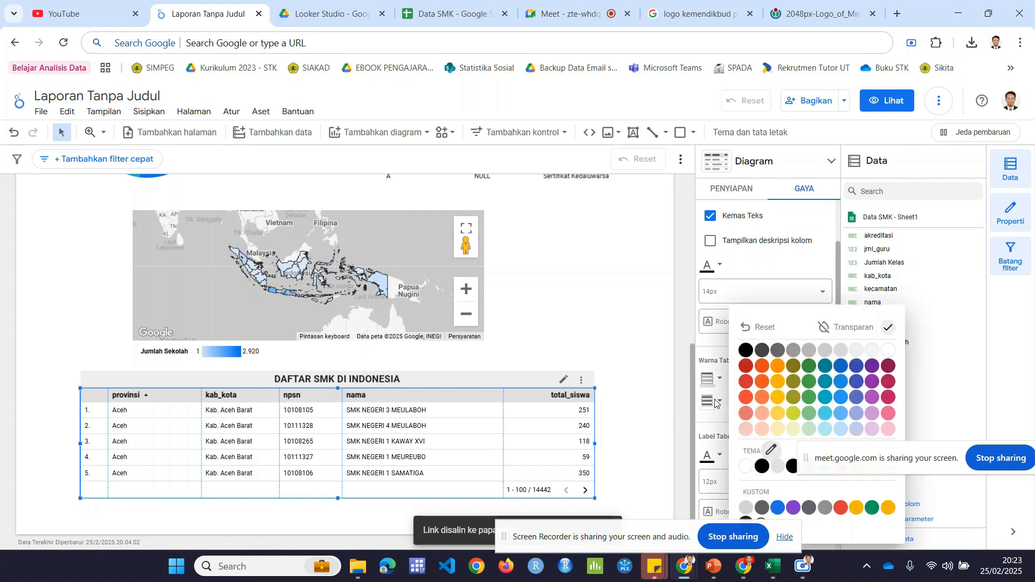
{"action": "left_click", "coordinate": [774, 431]}
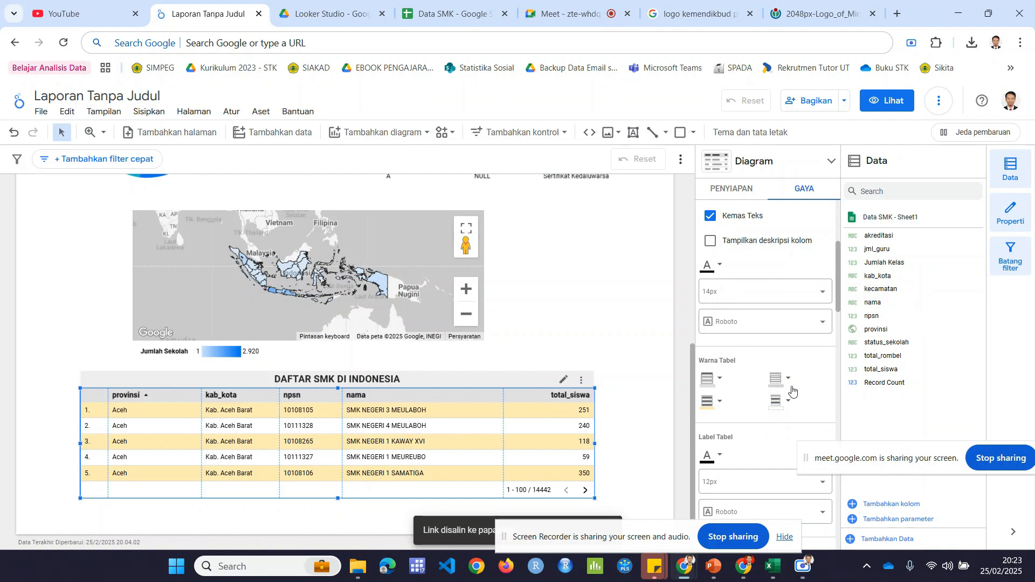
{"action": "left_click_drag", "start_coordinate": [839, 300], "coordinate": [835, 250]}
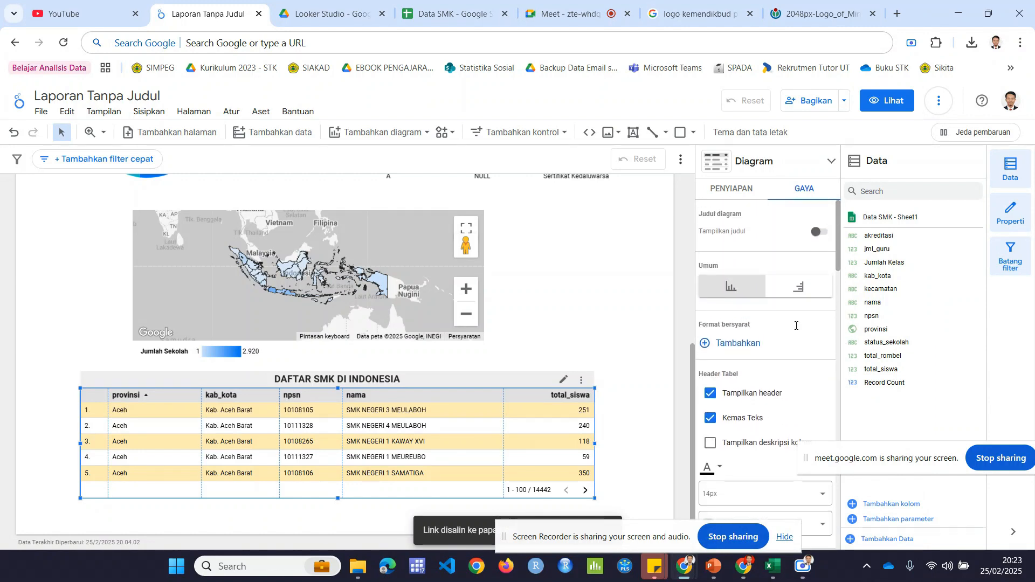
{"action": "left_click", "coordinate": [615, 358]}
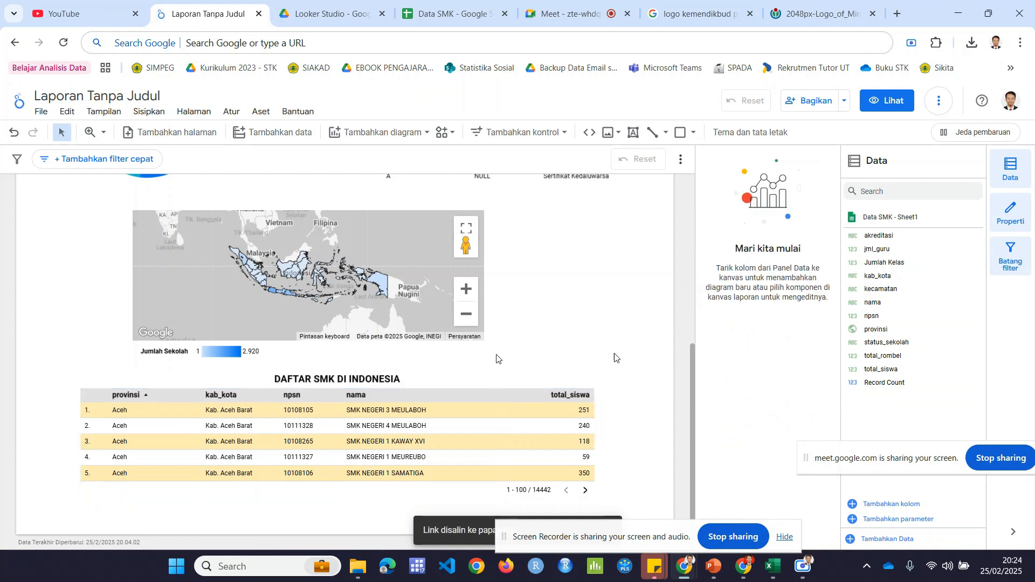
Step: Select the school detail table below the DAFTAR SMK DI INDONESIA title
{"action": "left_click", "coordinate": [482, 398]}
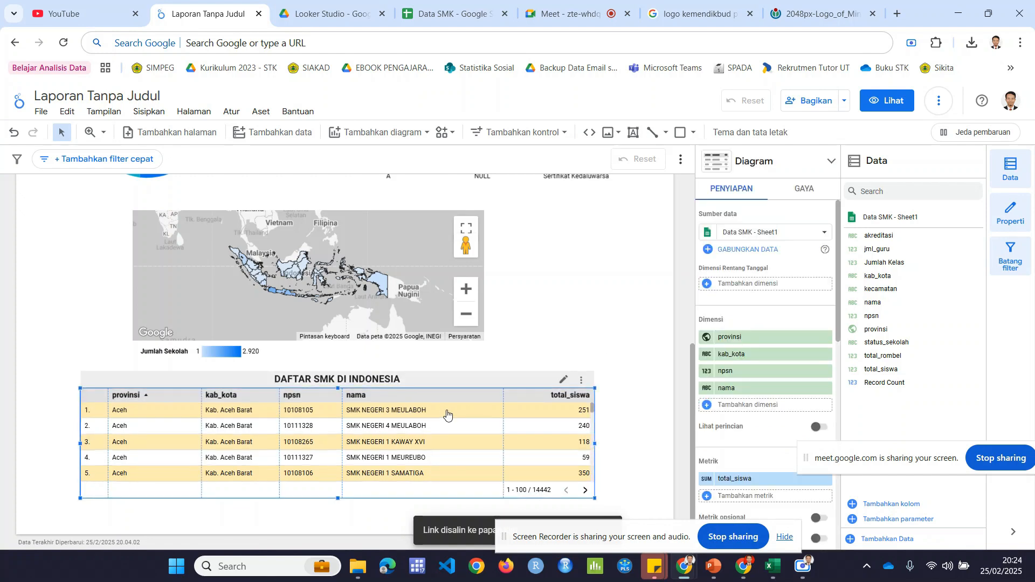